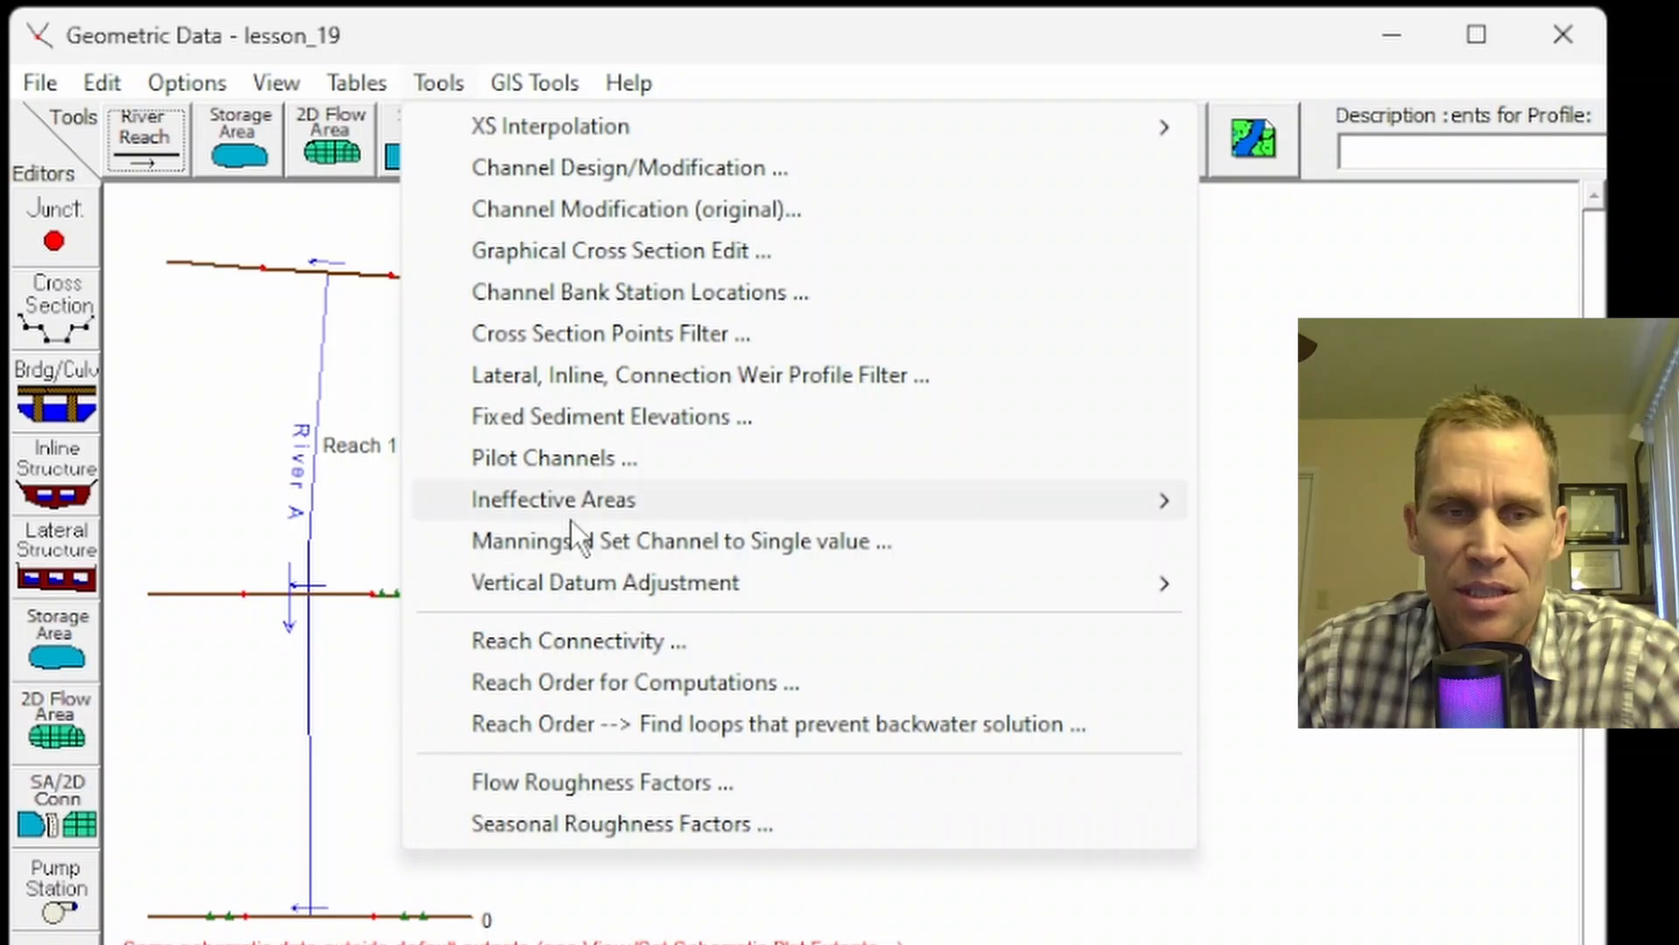
Step: Open the cross section editor at River A station 0
{"action": "mouse_move", "coordinate": [563, 502]}
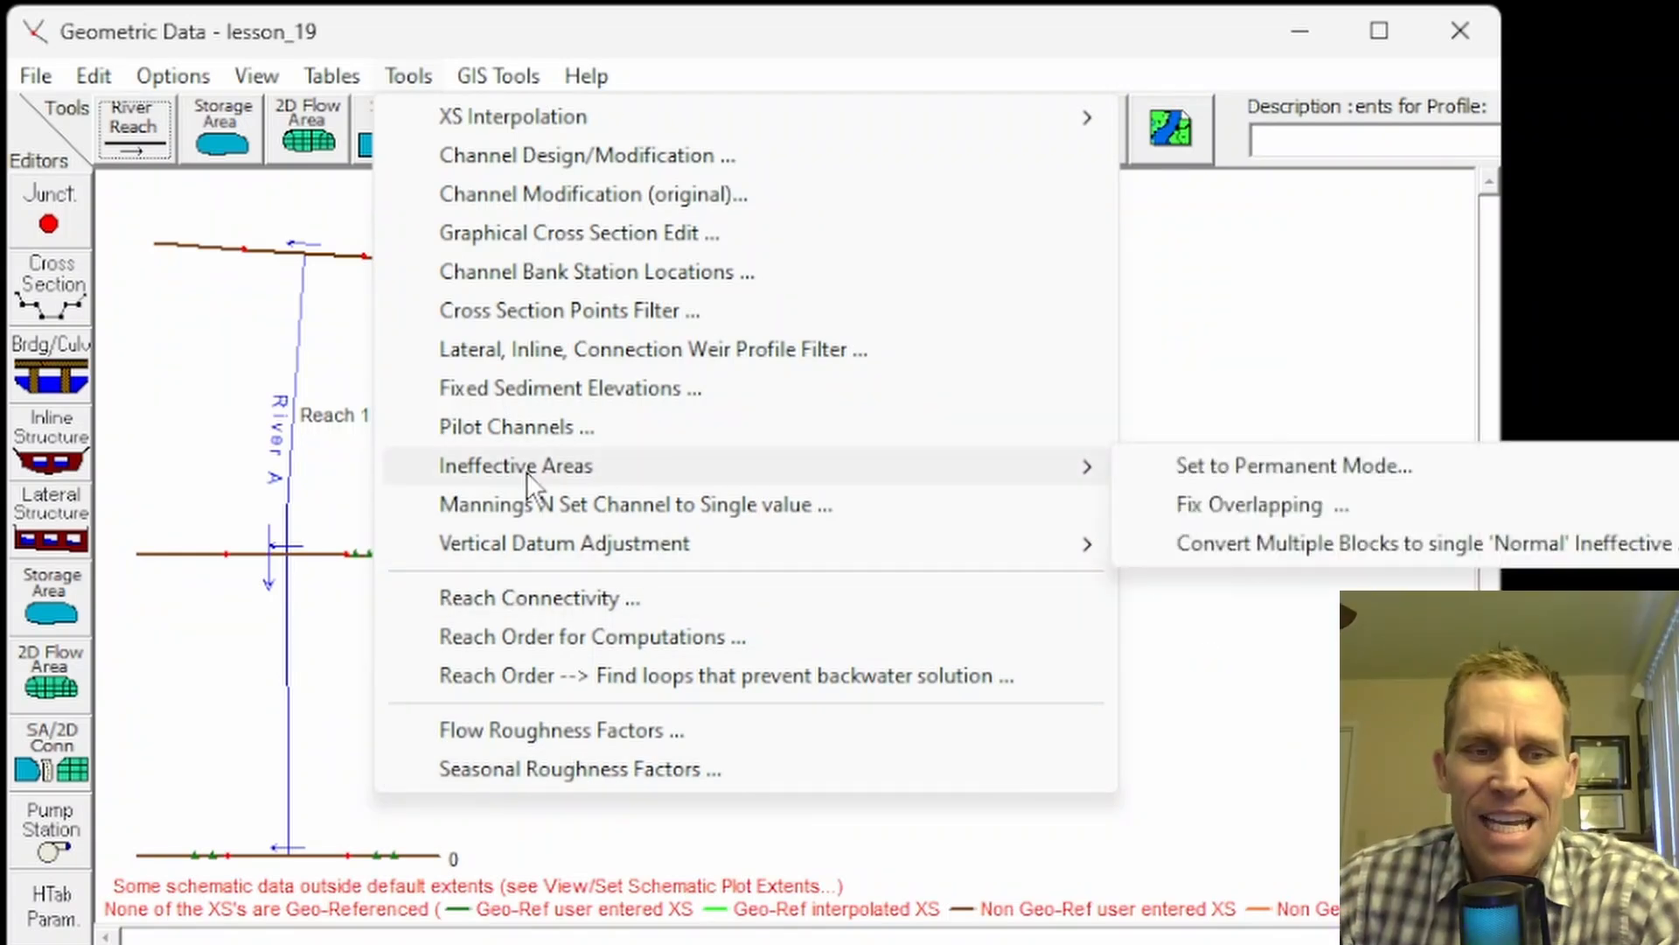
{"action": "left_click", "coordinate": [1252, 323]}
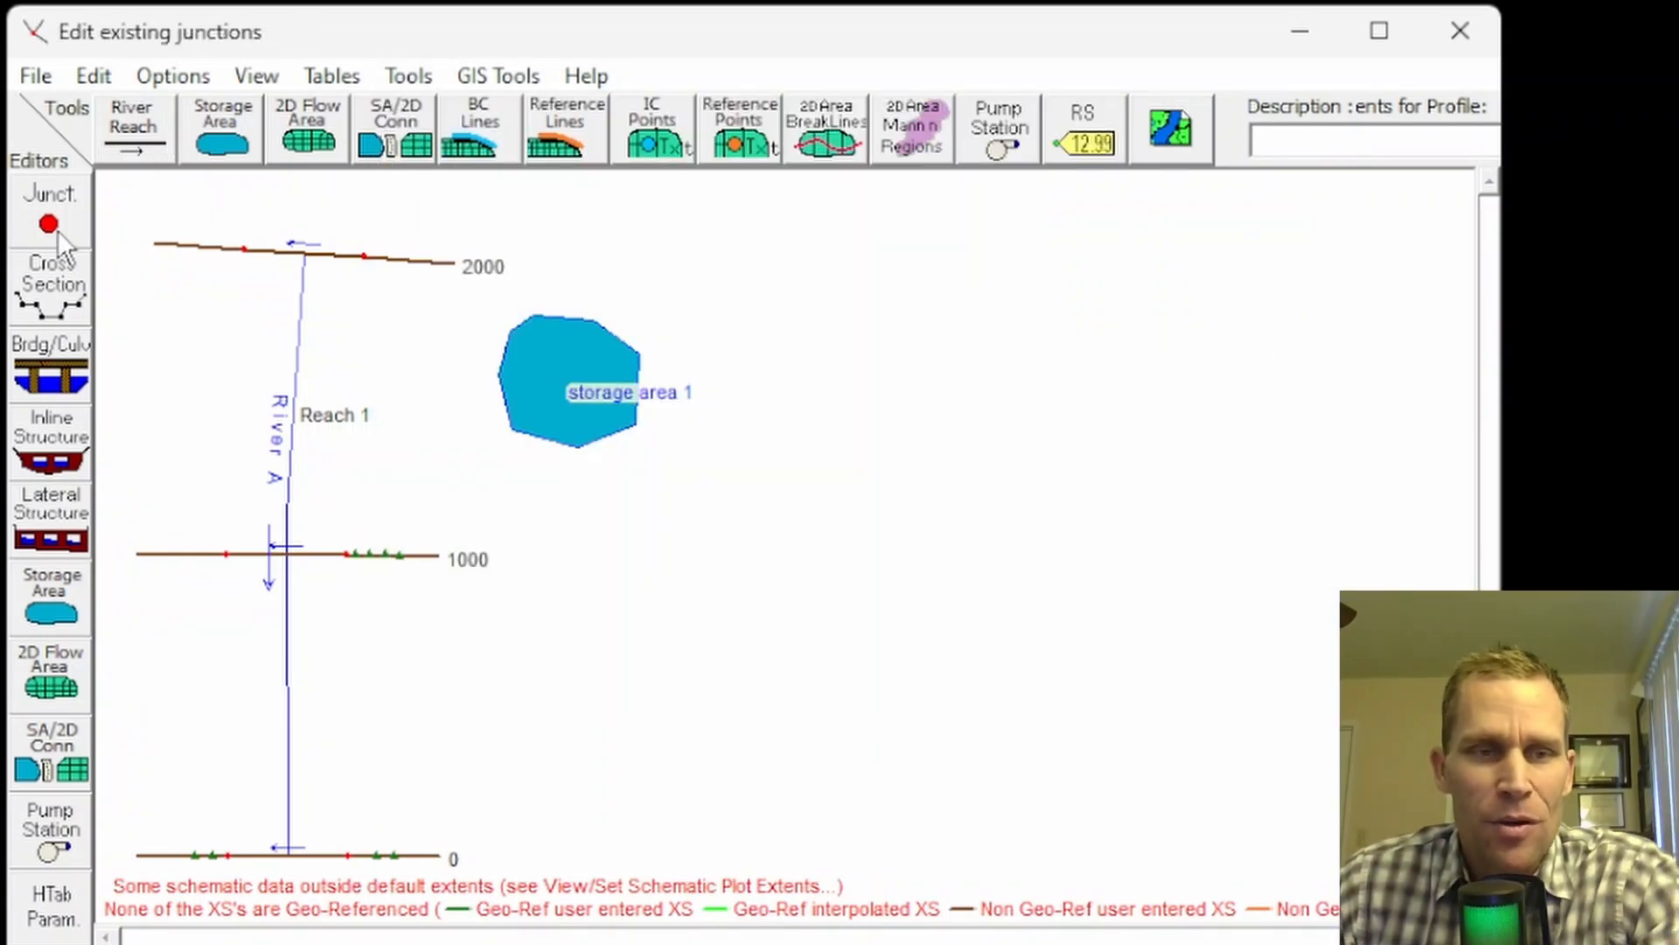
{"action": "left_click", "coordinate": [51, 285]}
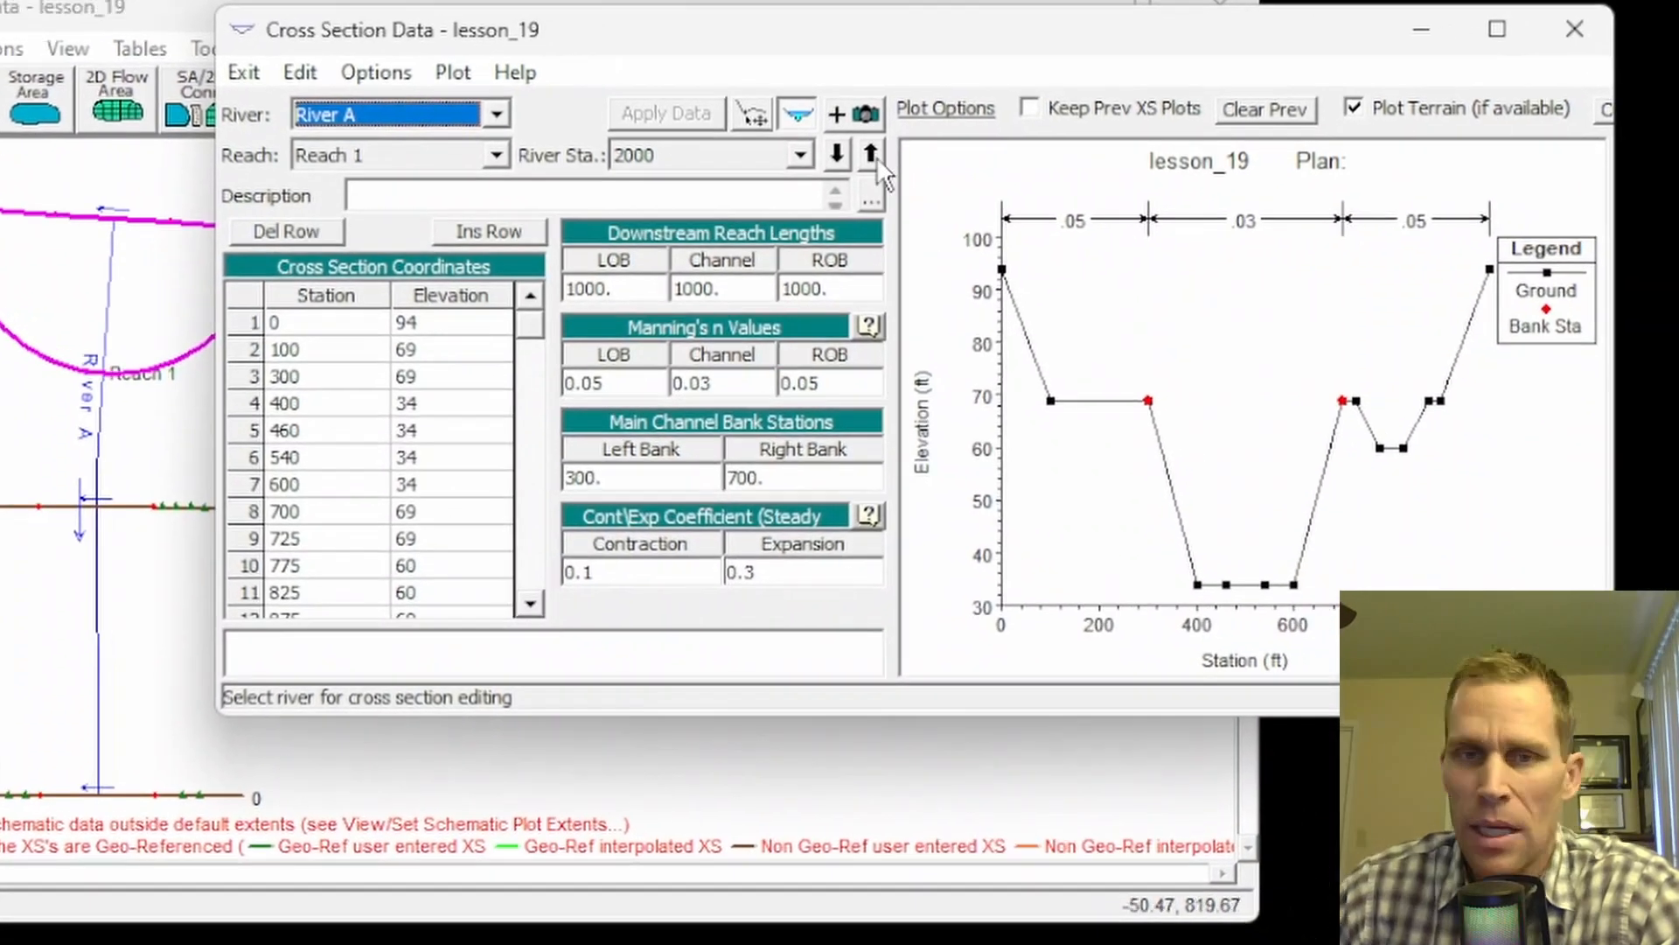
{"action": "left_click", "coordinate": [1006, 173]}
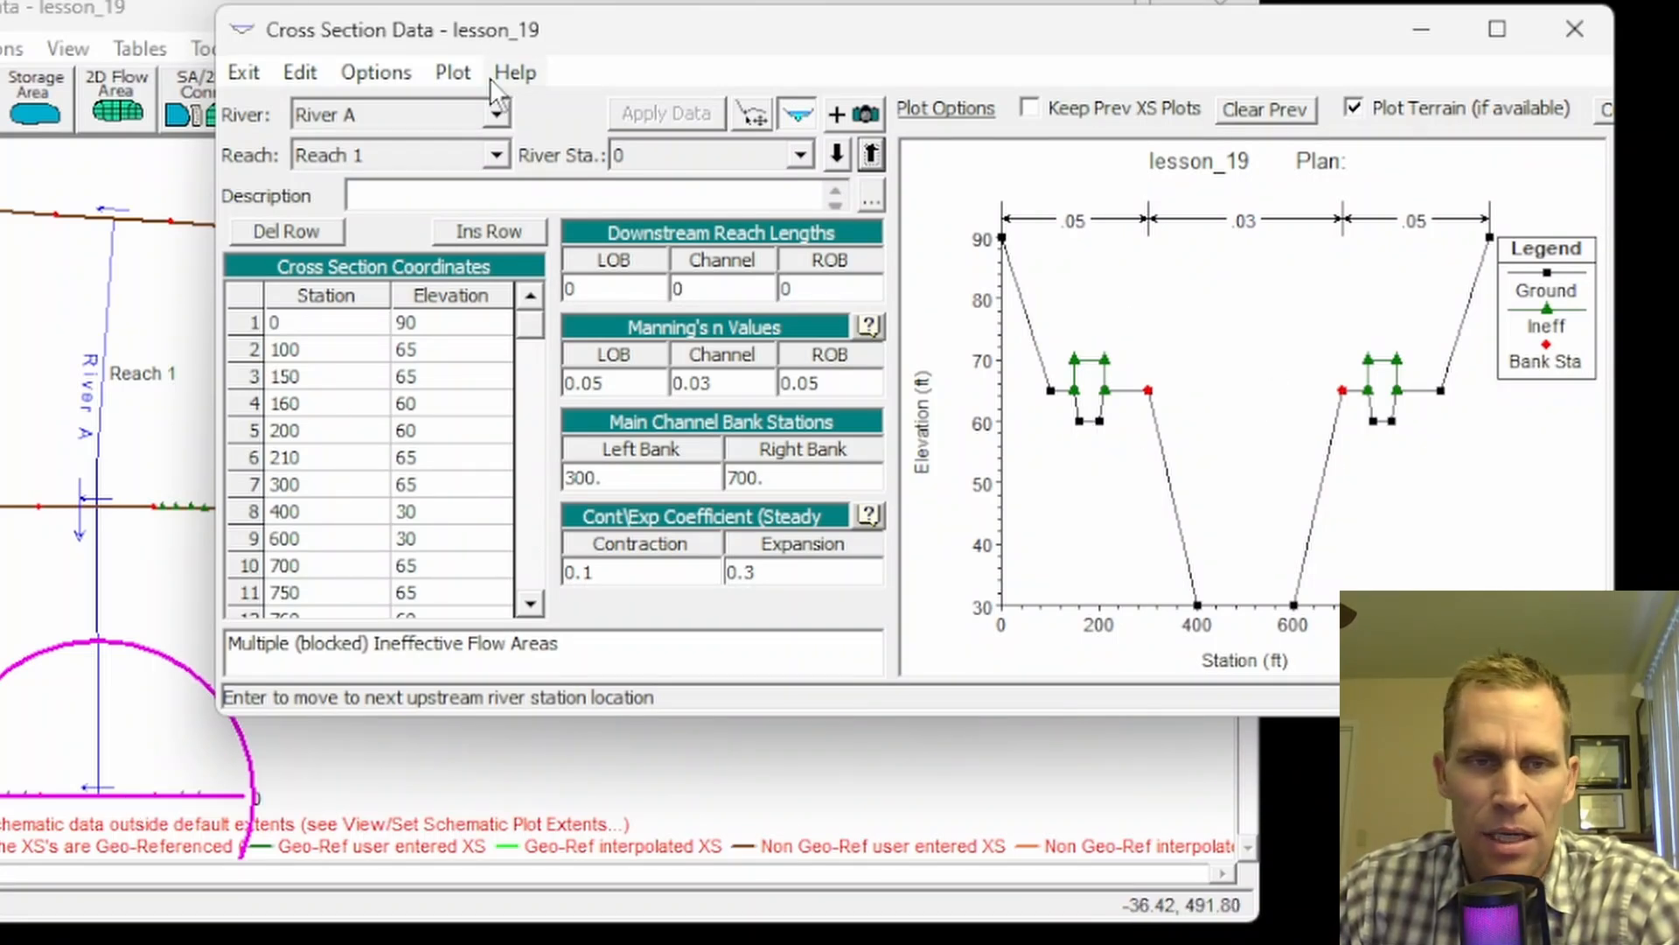
Step: Show station 0's ineffective flow areas in Multiple Blocks mode: two blocks at elevation 70
{"action": "left_click", "coordinate": [376, 72]}
{"action": "left_click", "coordinate": [437, 437]}
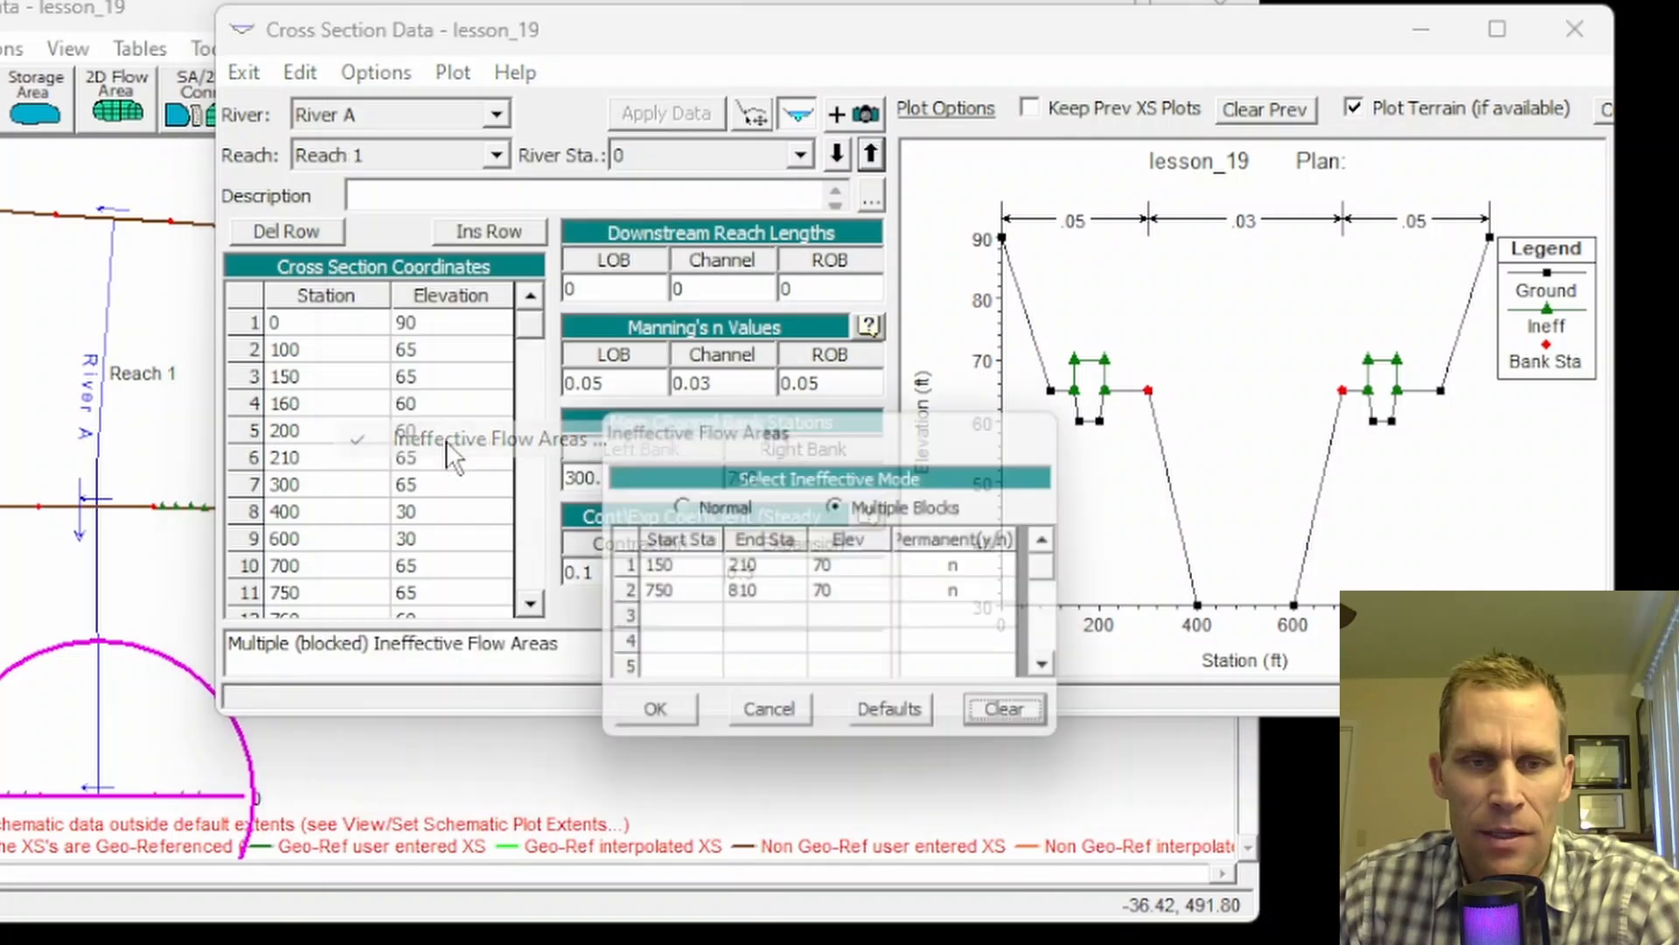
{"action": "left_click", "coordinate": [679, 505]}
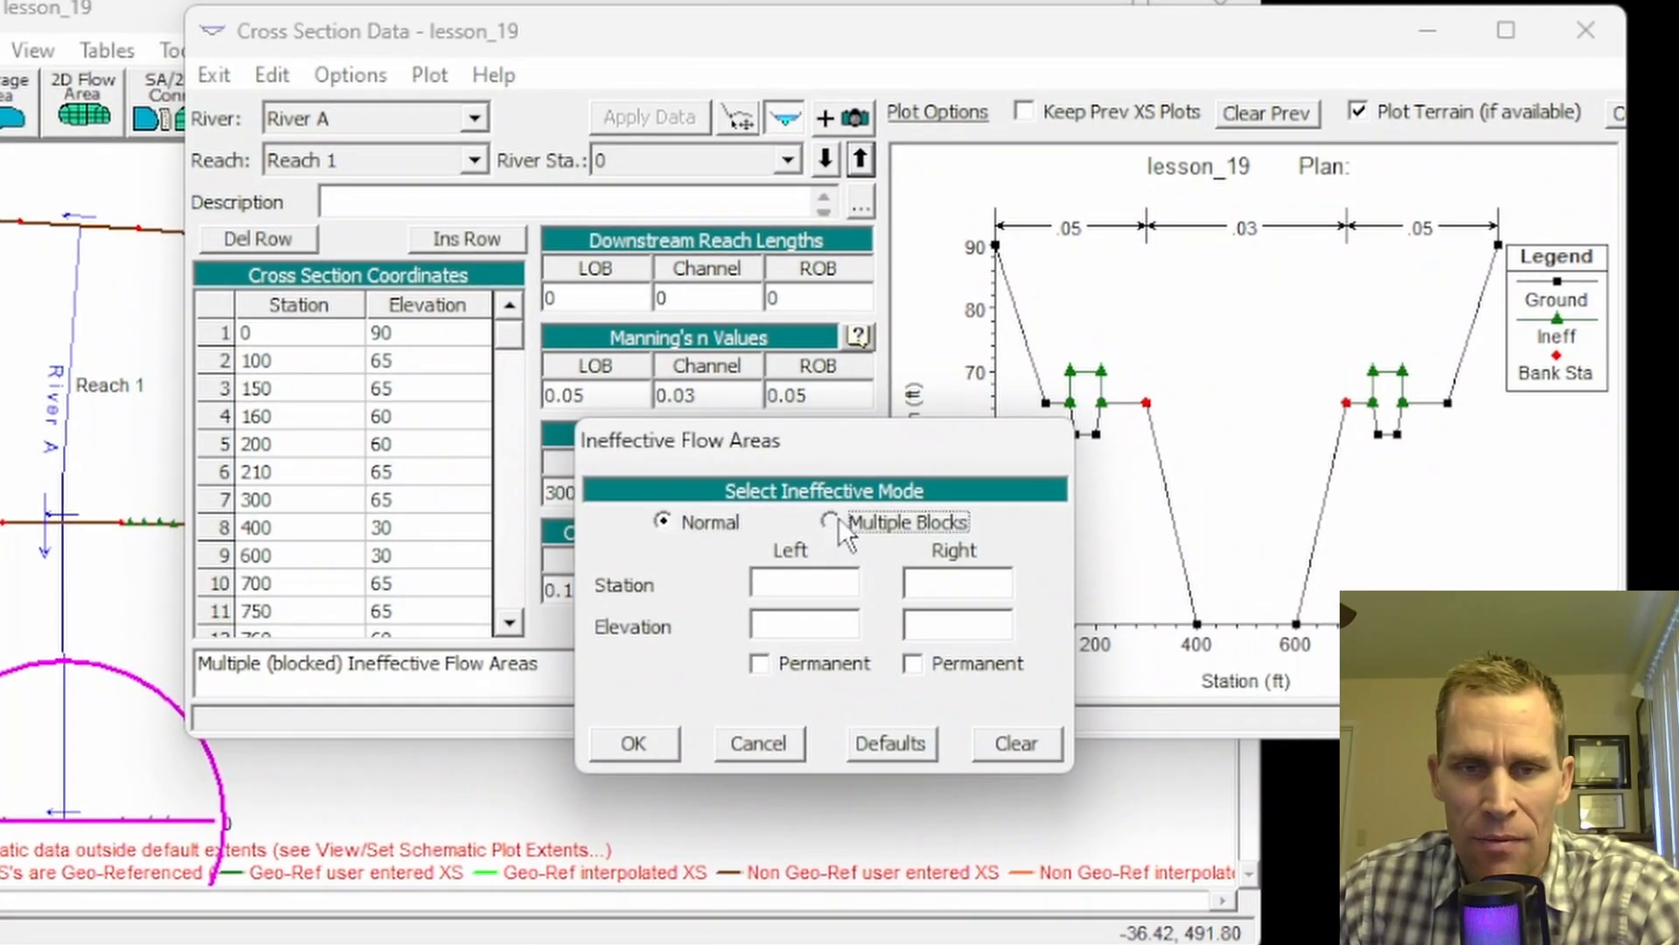
{"action": "left_click", "coordinate": [831, 521]}
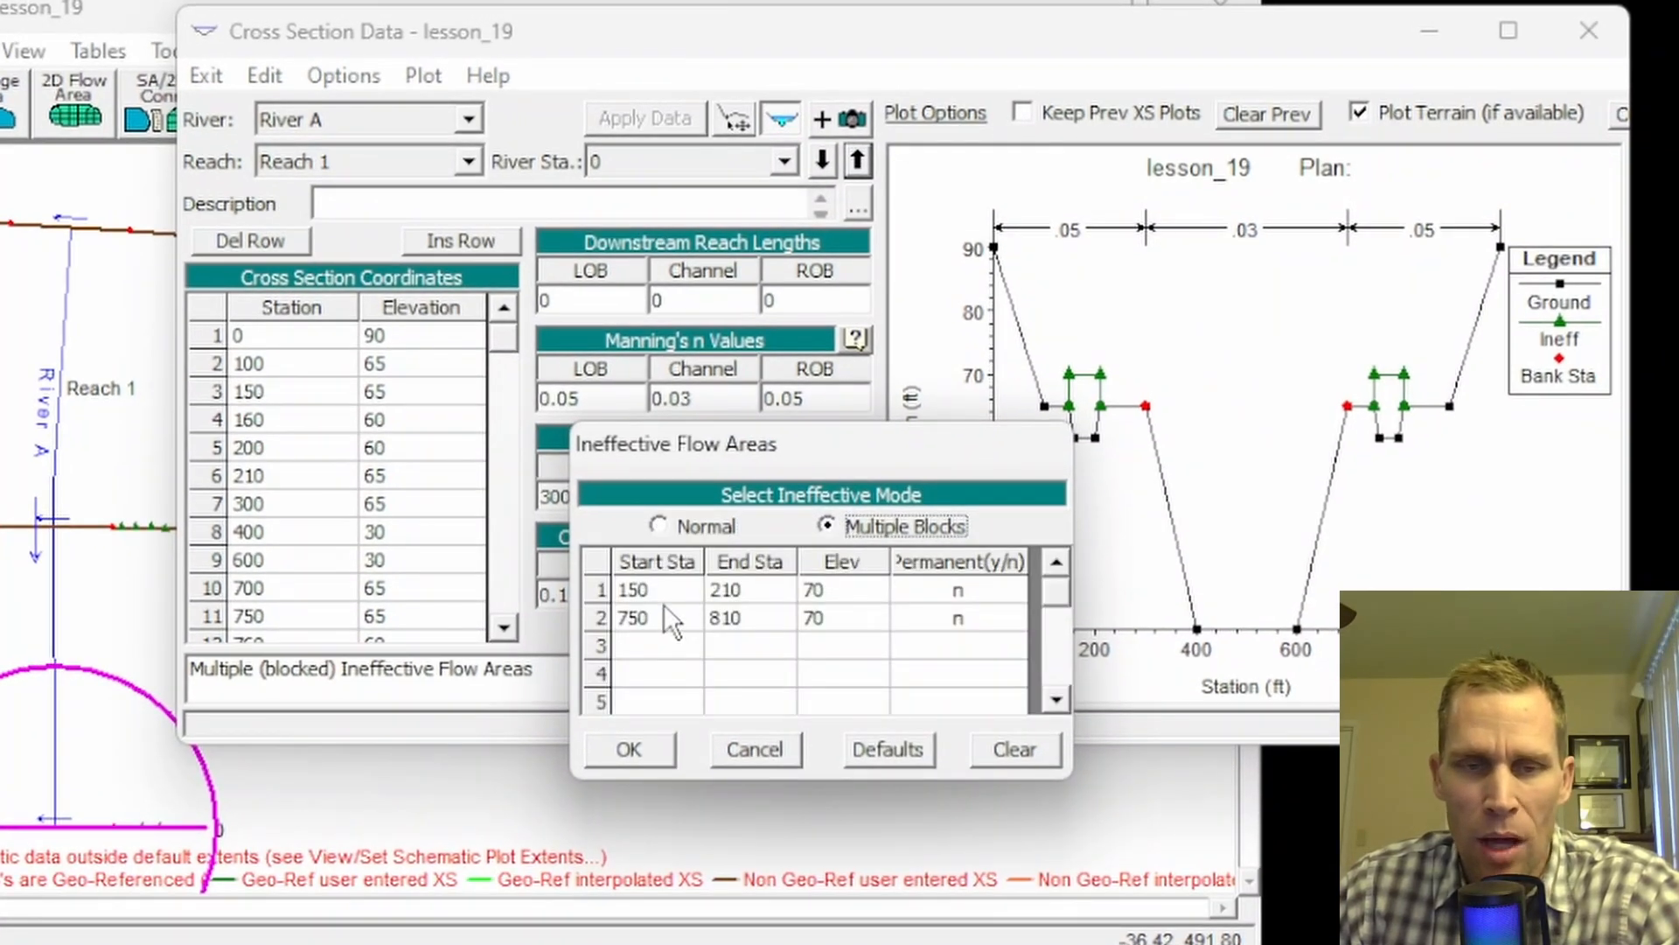
{"action": "left_click_drag", "start_coordinate": [839, 448], "coordinate": [705, 326]}
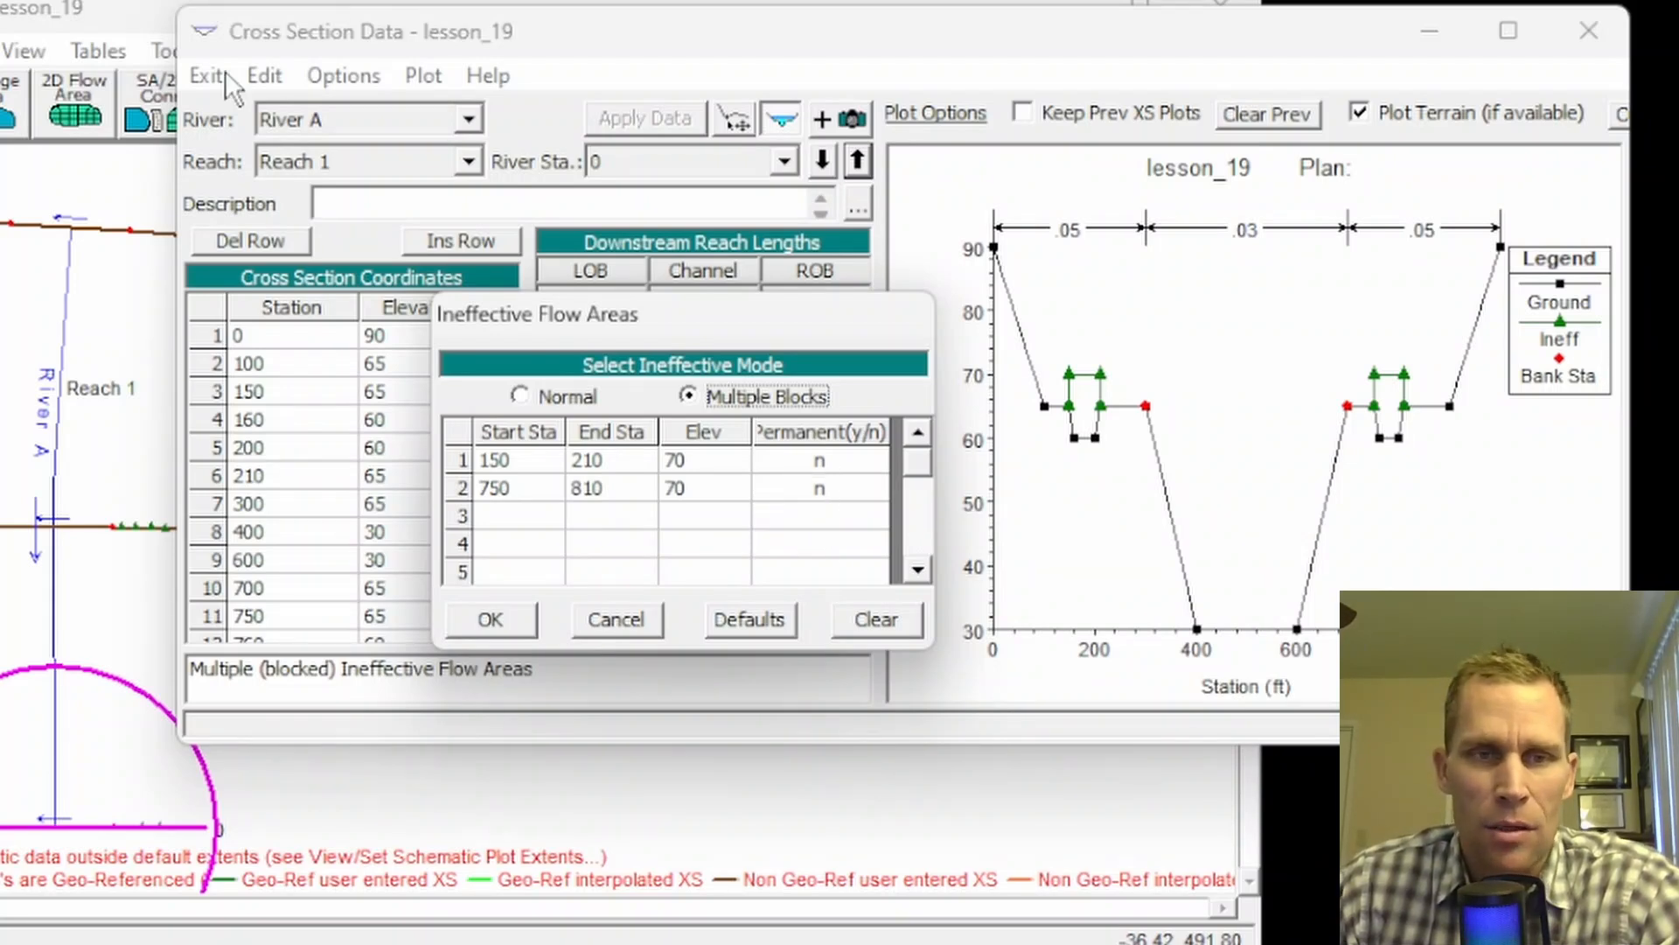
Step: Open the Set Ineffective Areas to Permanent Mode tool for River A, Reach 1
{"action": "left_click", "coordinate": [1600, 37]}
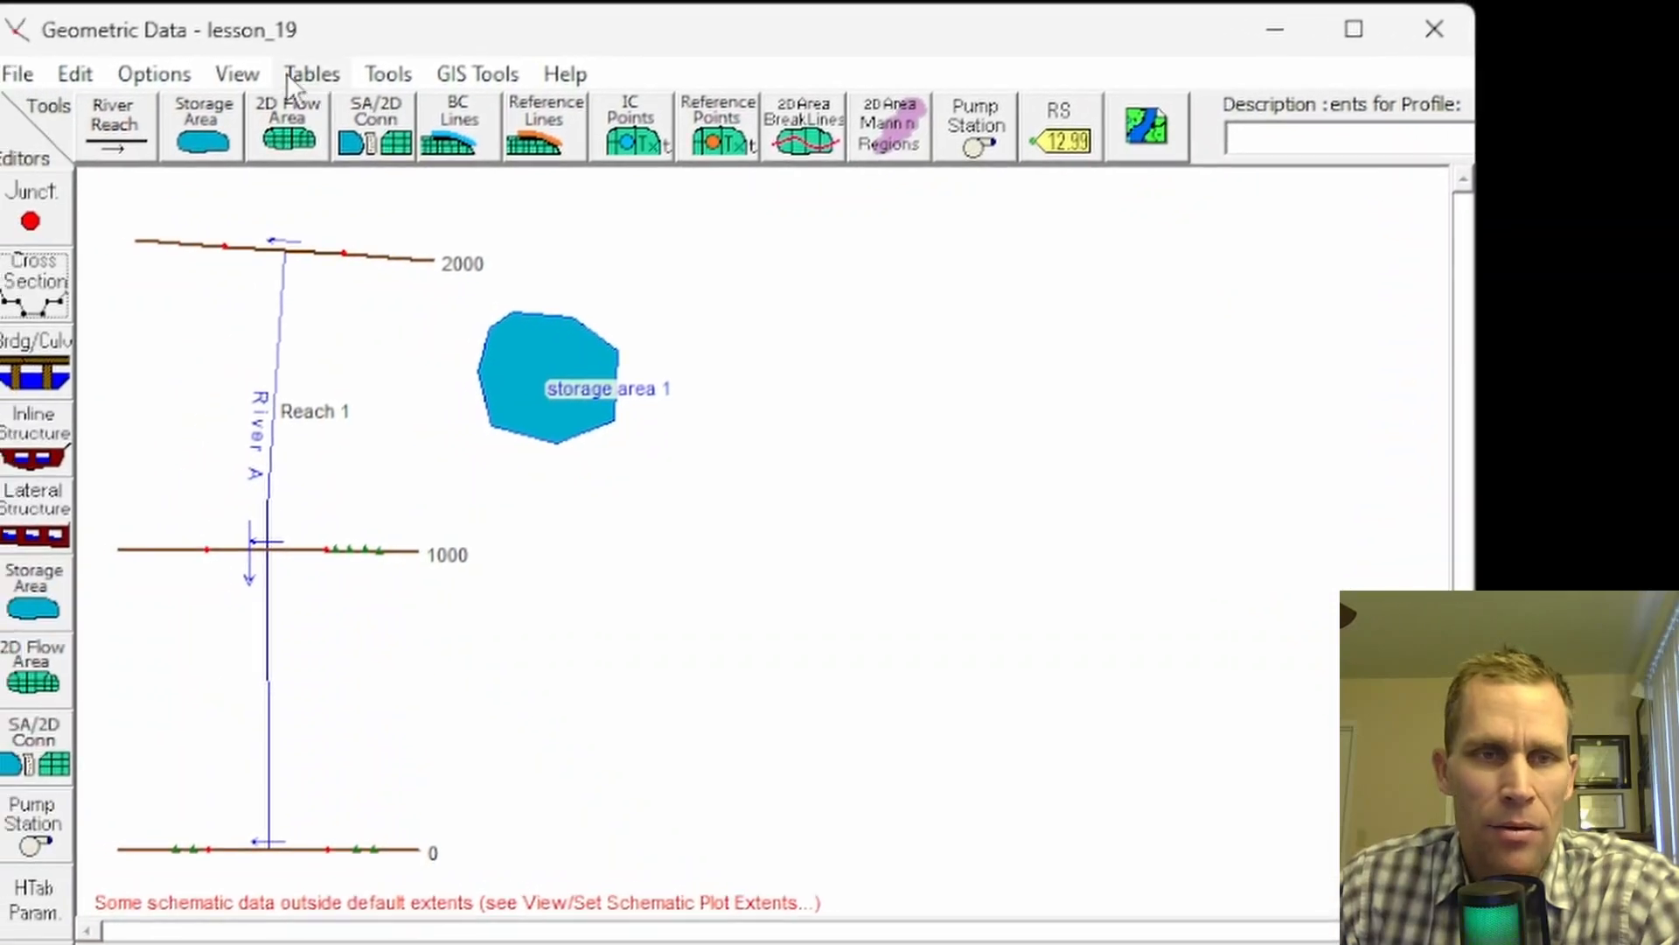
{"action": "left_click", "coordinate": [404, 74]}
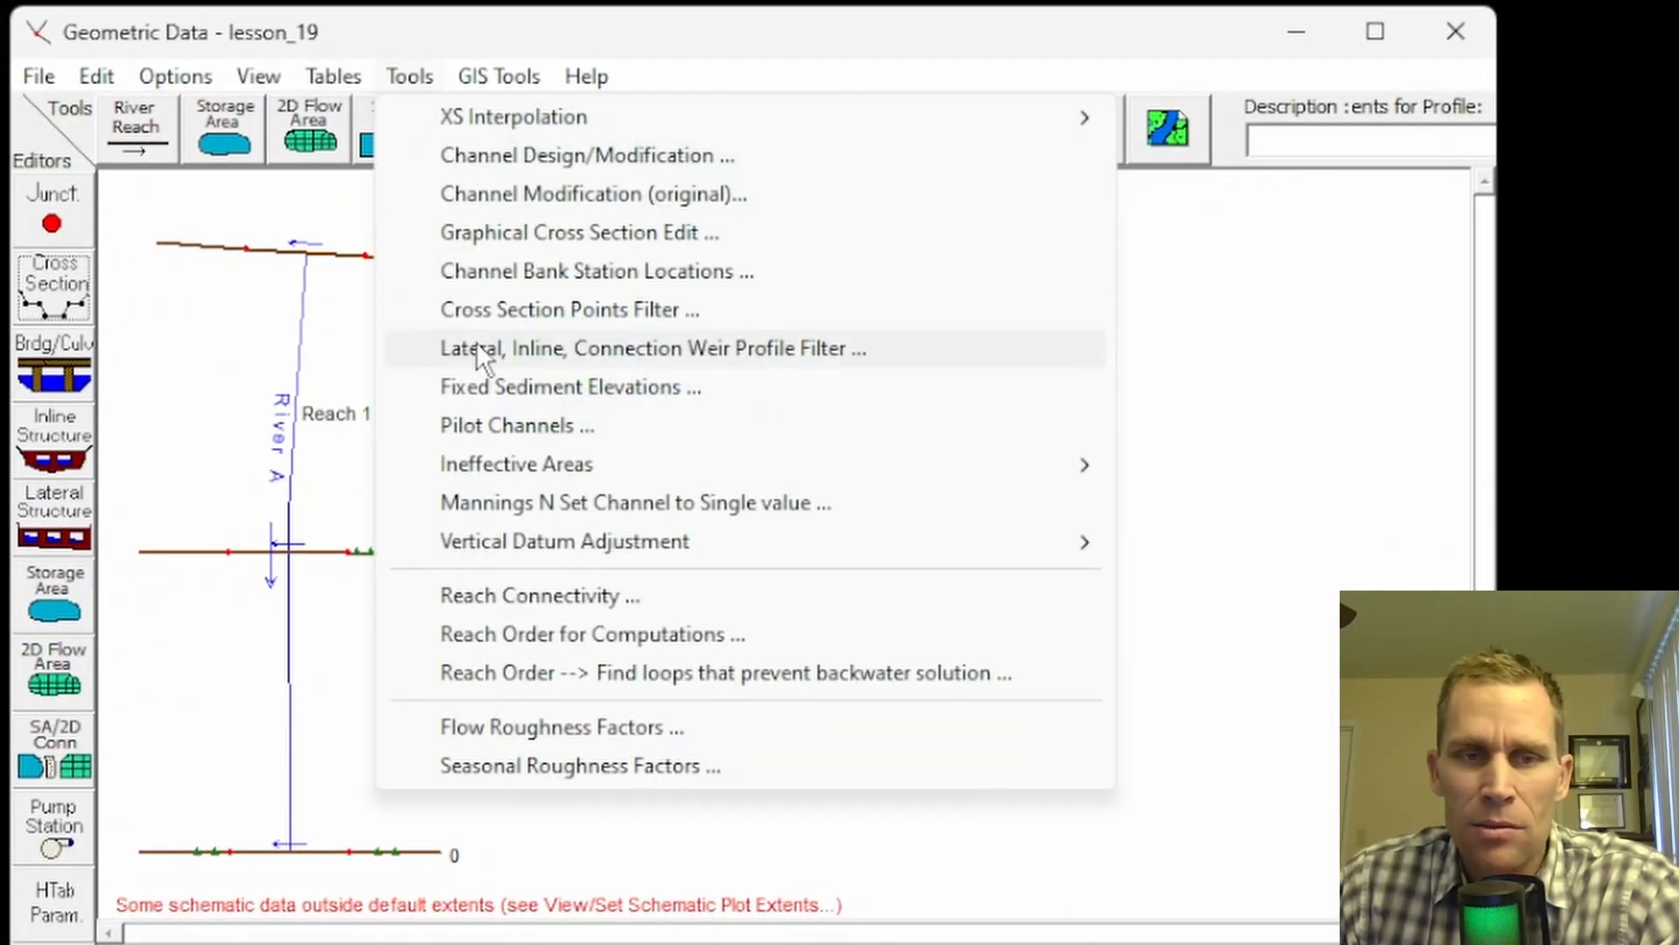
{"action": "mouse_move", "coordinate": [515, 477]}
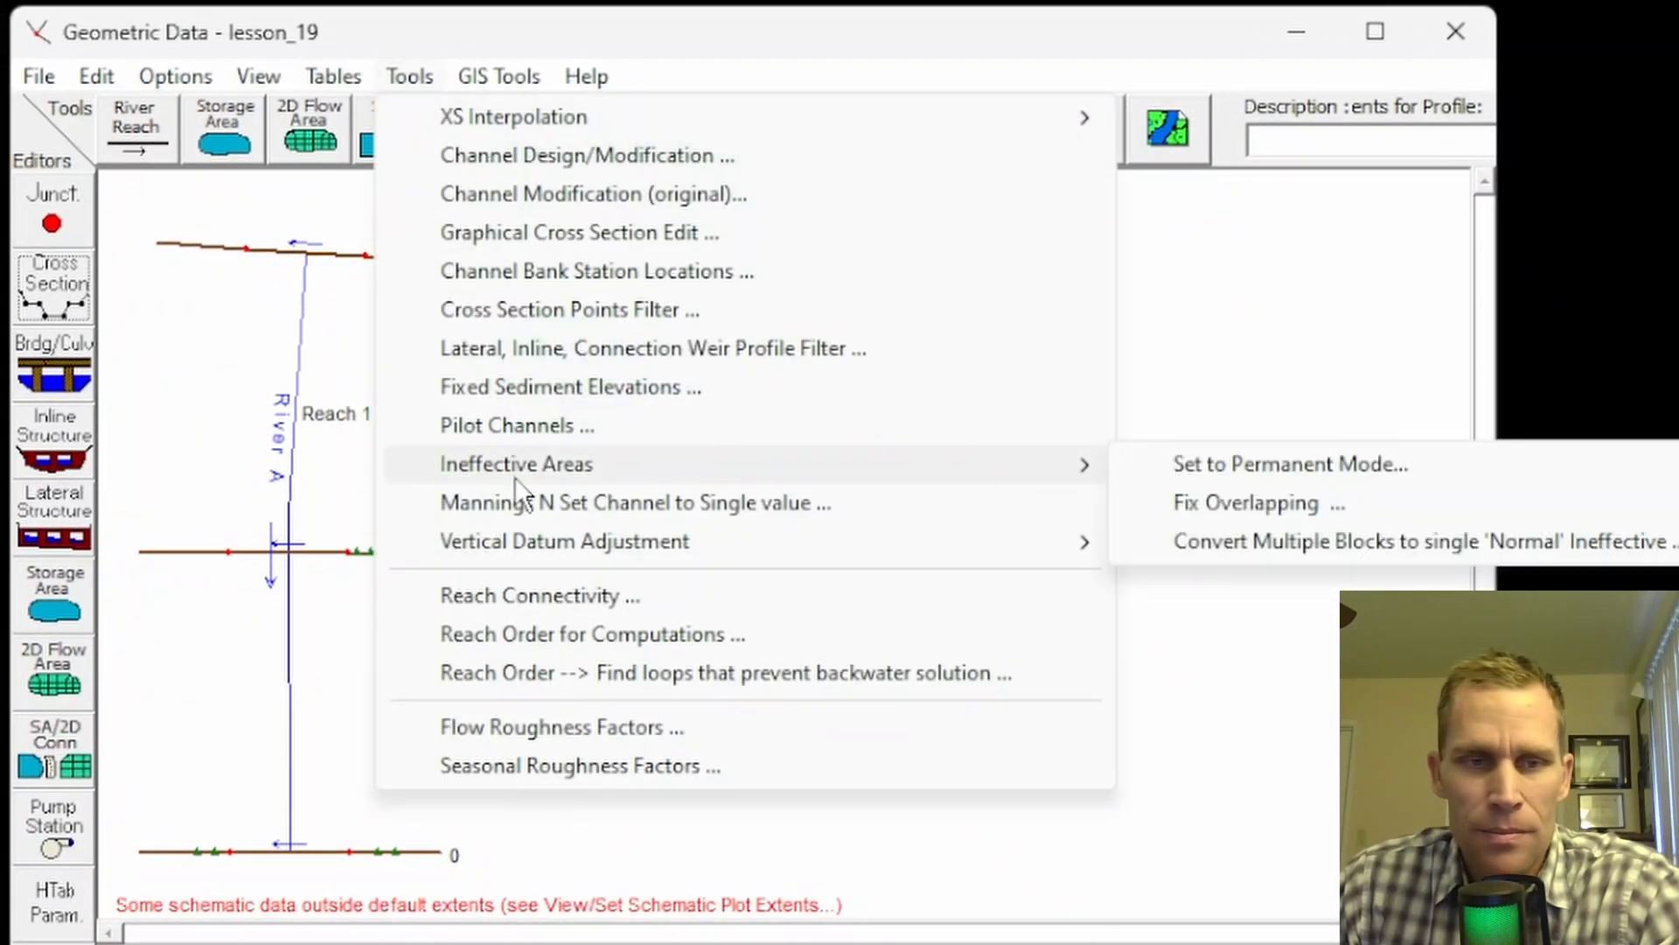
{"action": "left_click", "coordinate": [1304, 463]}
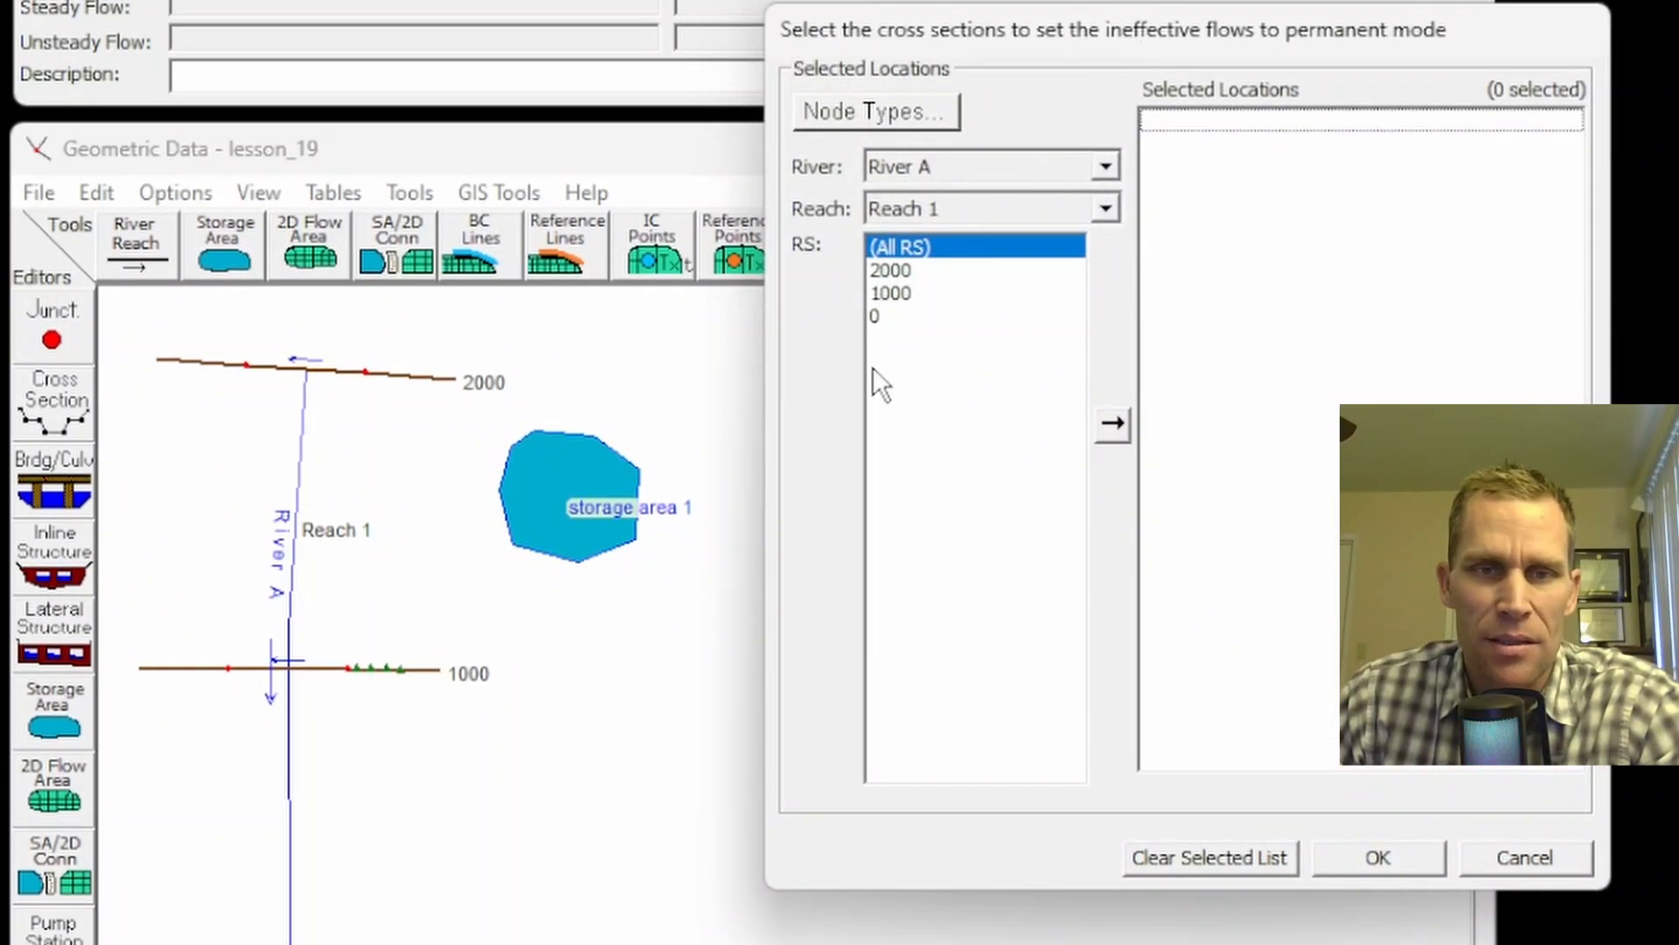
{"action": "left_click", "coordinate": [900, 233]}
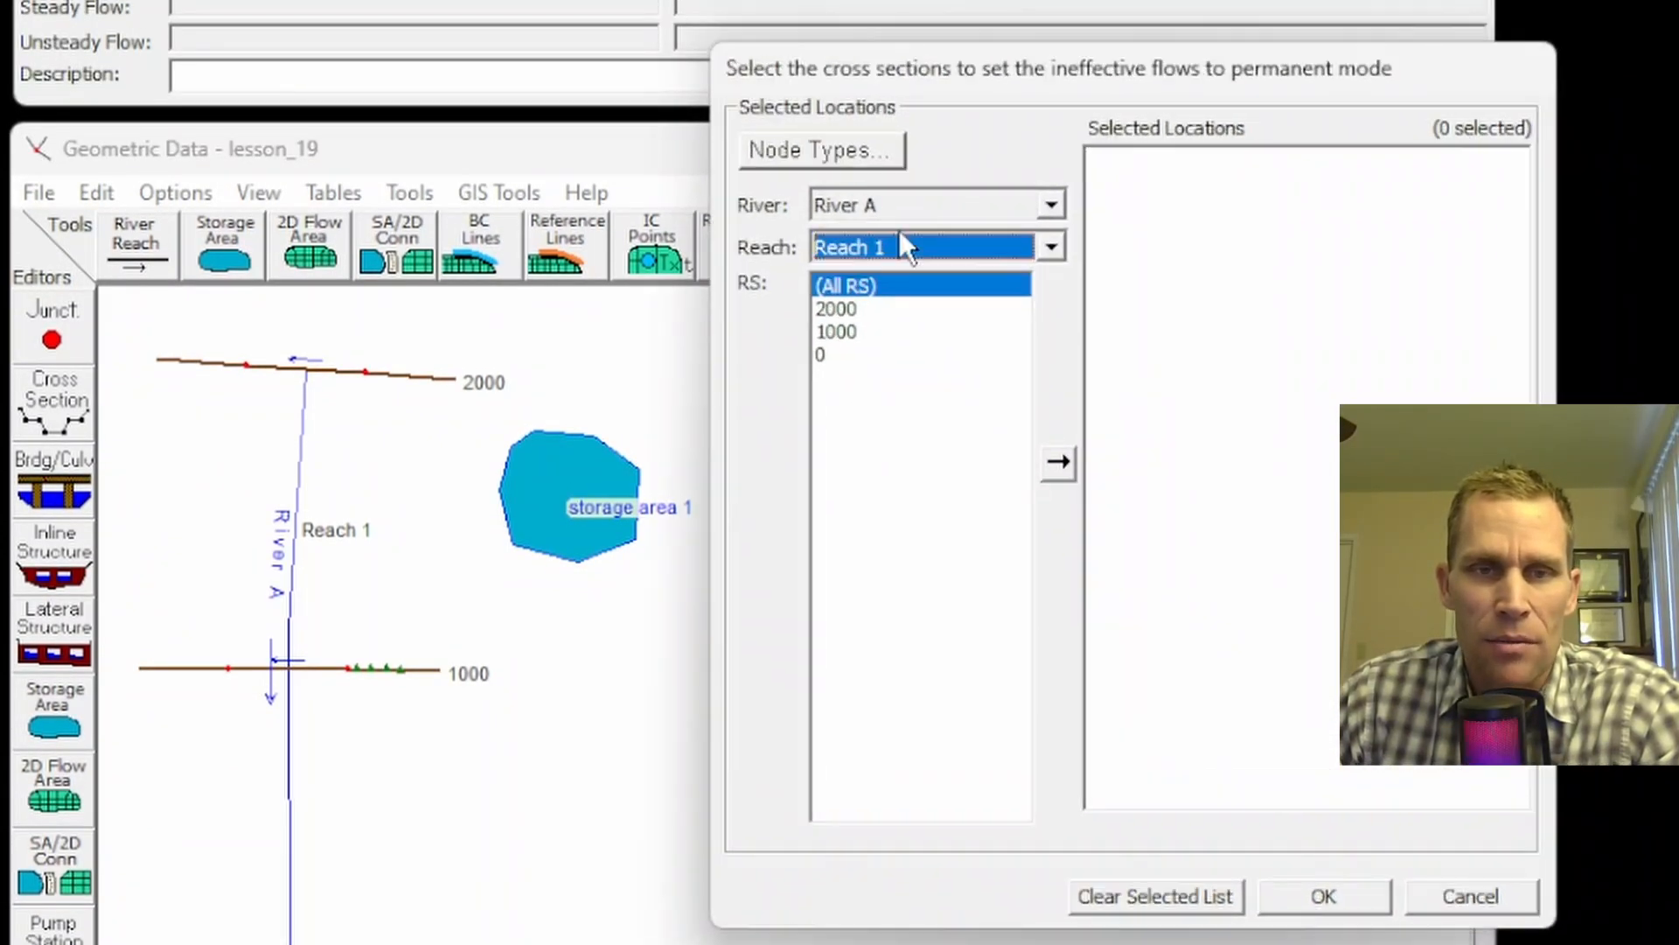
{"action": "left_click", "coordinate": [870, 157]}
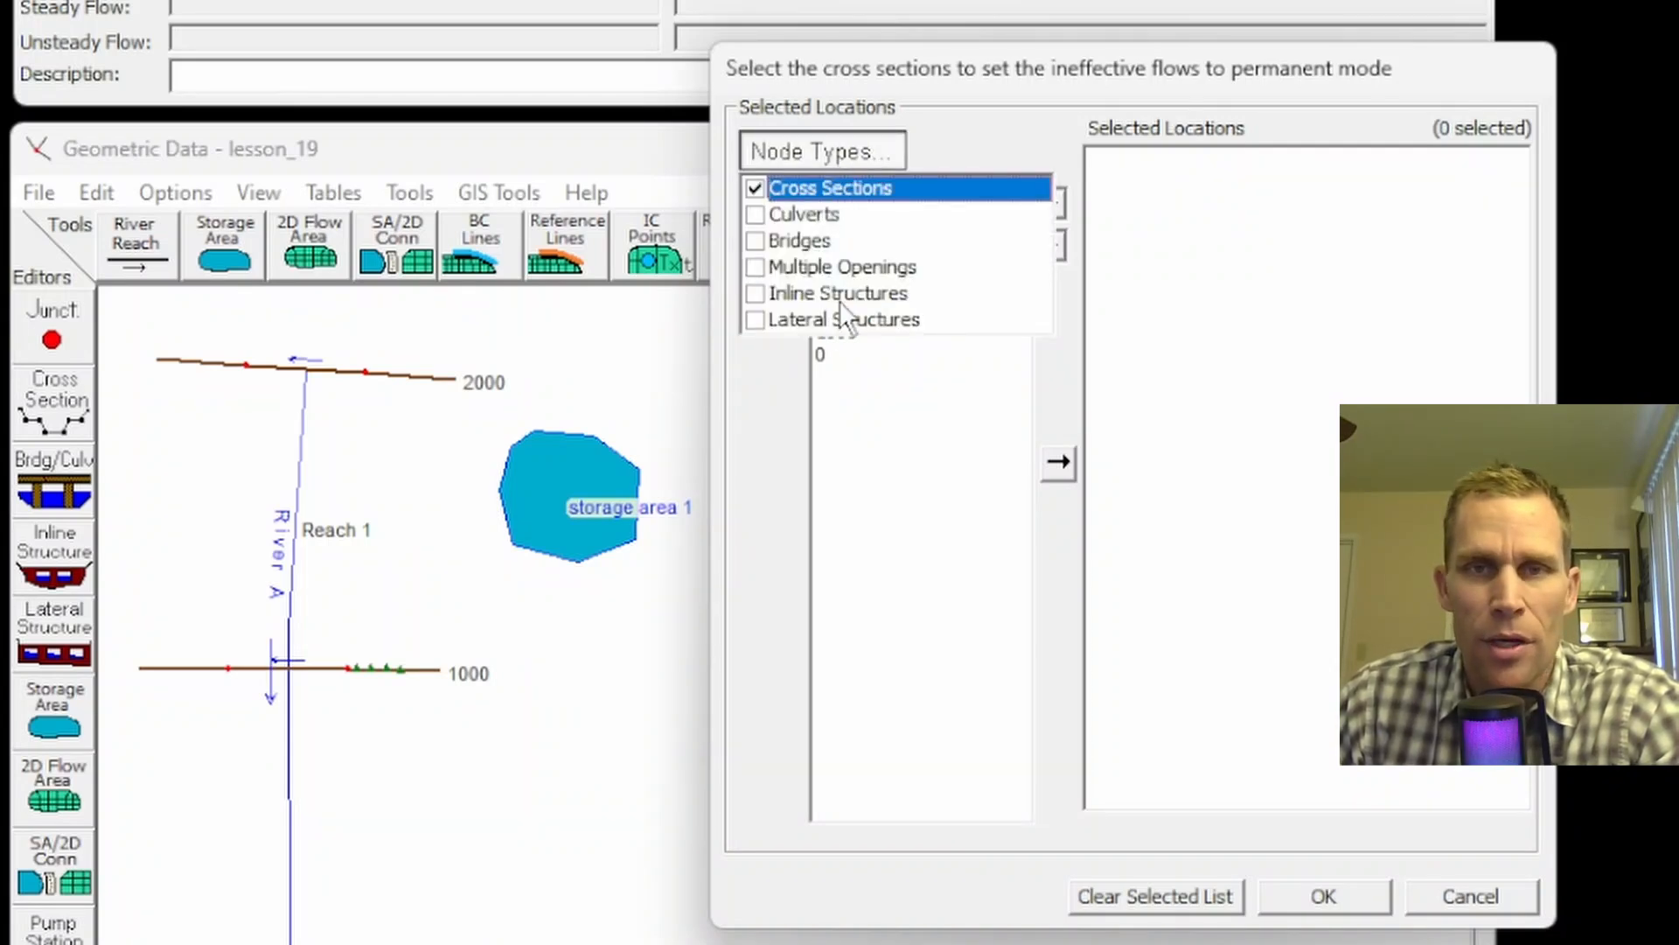
{"action": "left_click", "coordinate": [856, 148]}
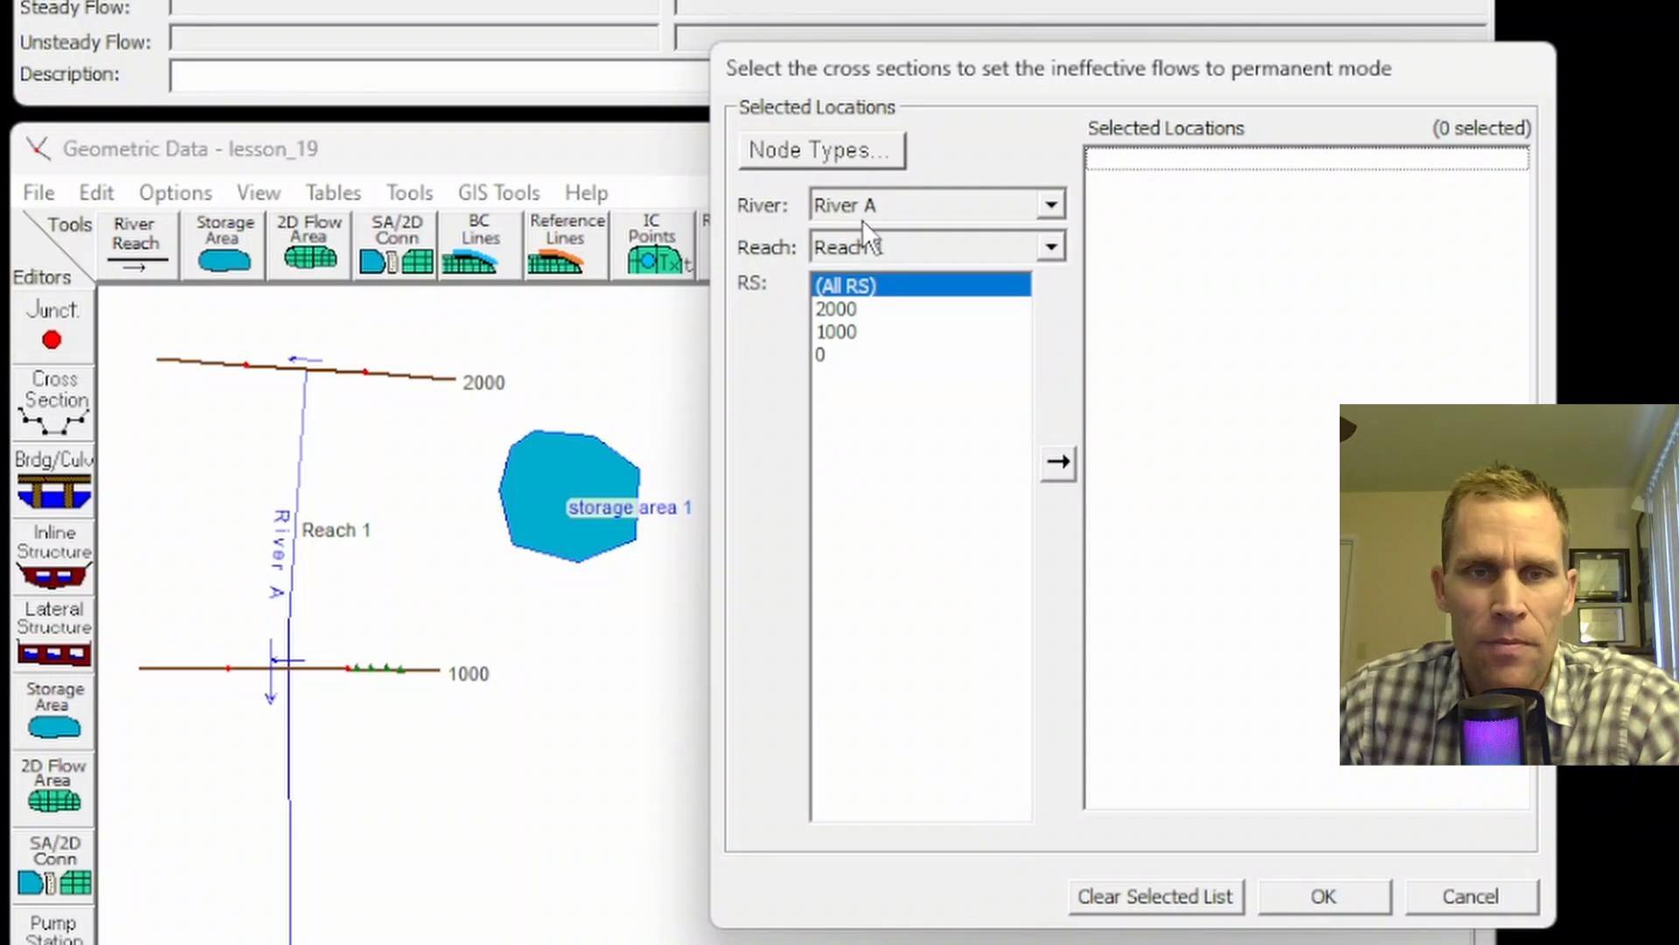
Step: Add river station 0 to the selected locations and apply permanent mode to it
{"action": "left_click", "coordinate": [846, 307]}
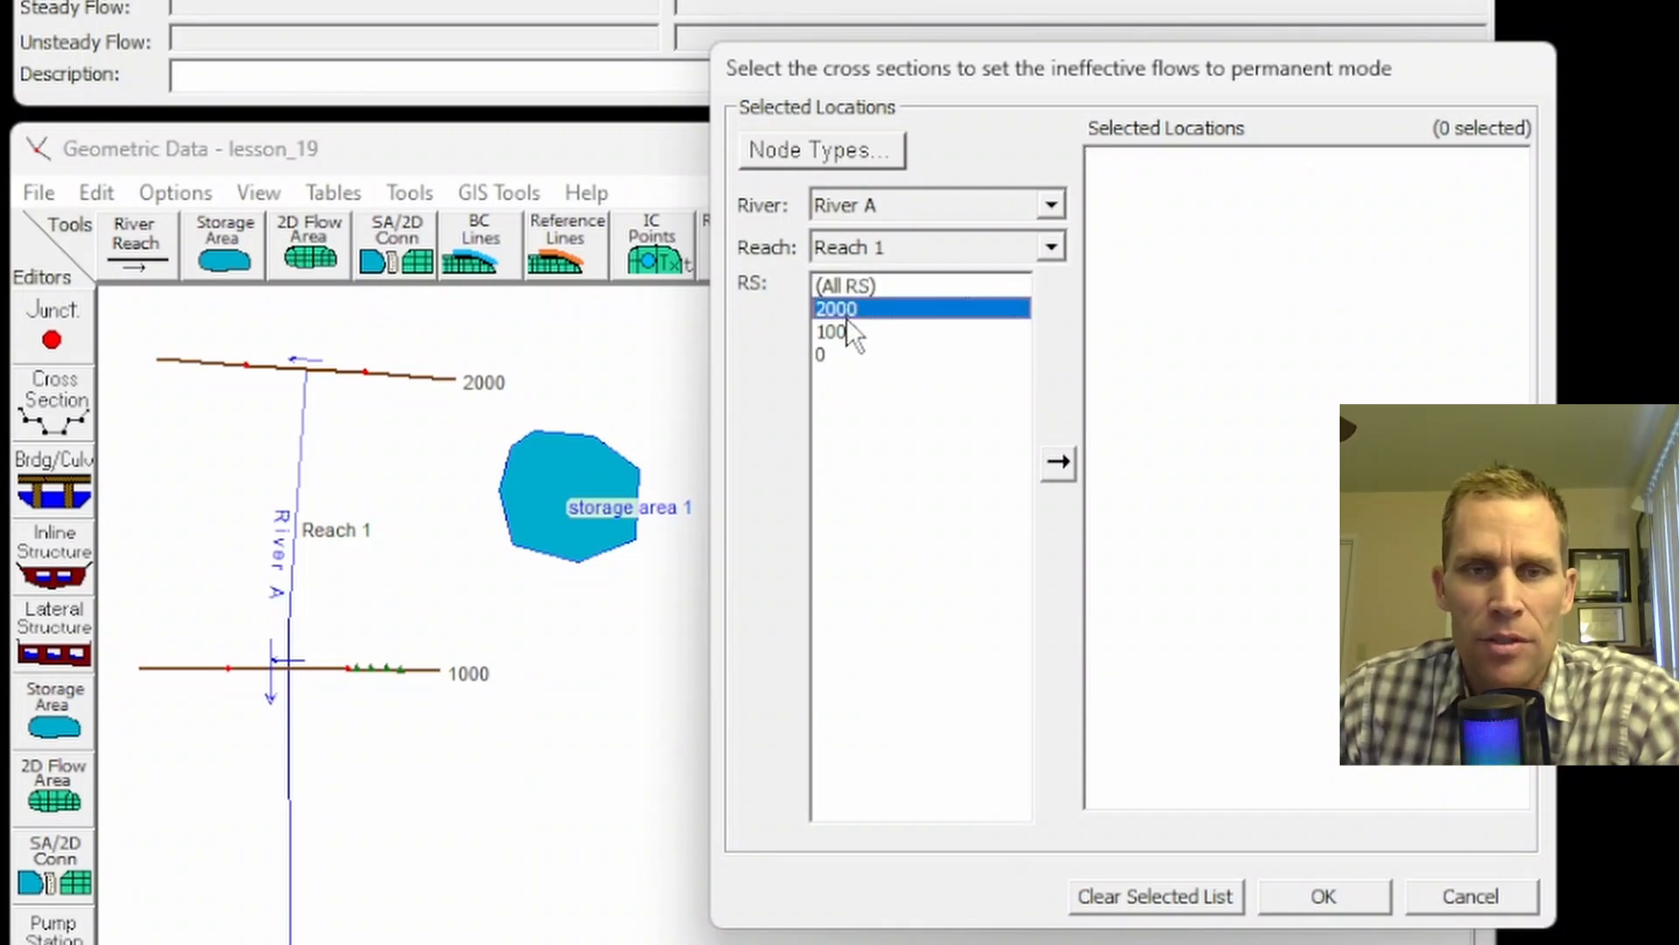
{"action": "left_click", "coordinate": [848, 331]}
{"action": "left_click", "coordinate": [847, 351]}
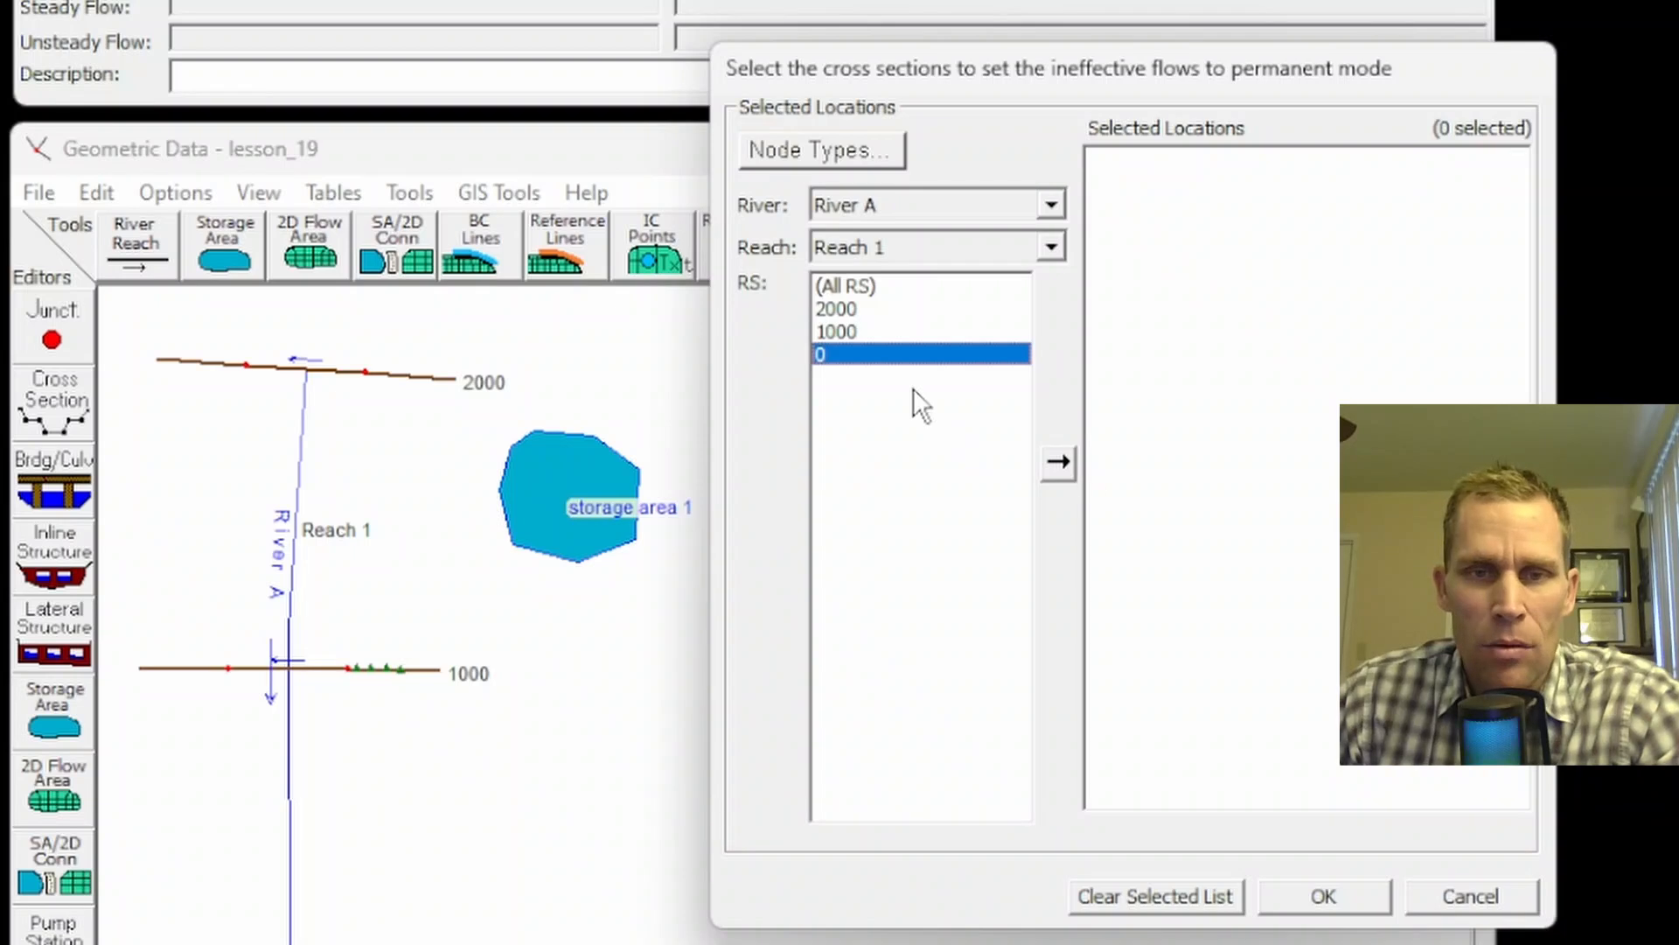
{"action": "left_click", "coordinate": [1059, 464]}
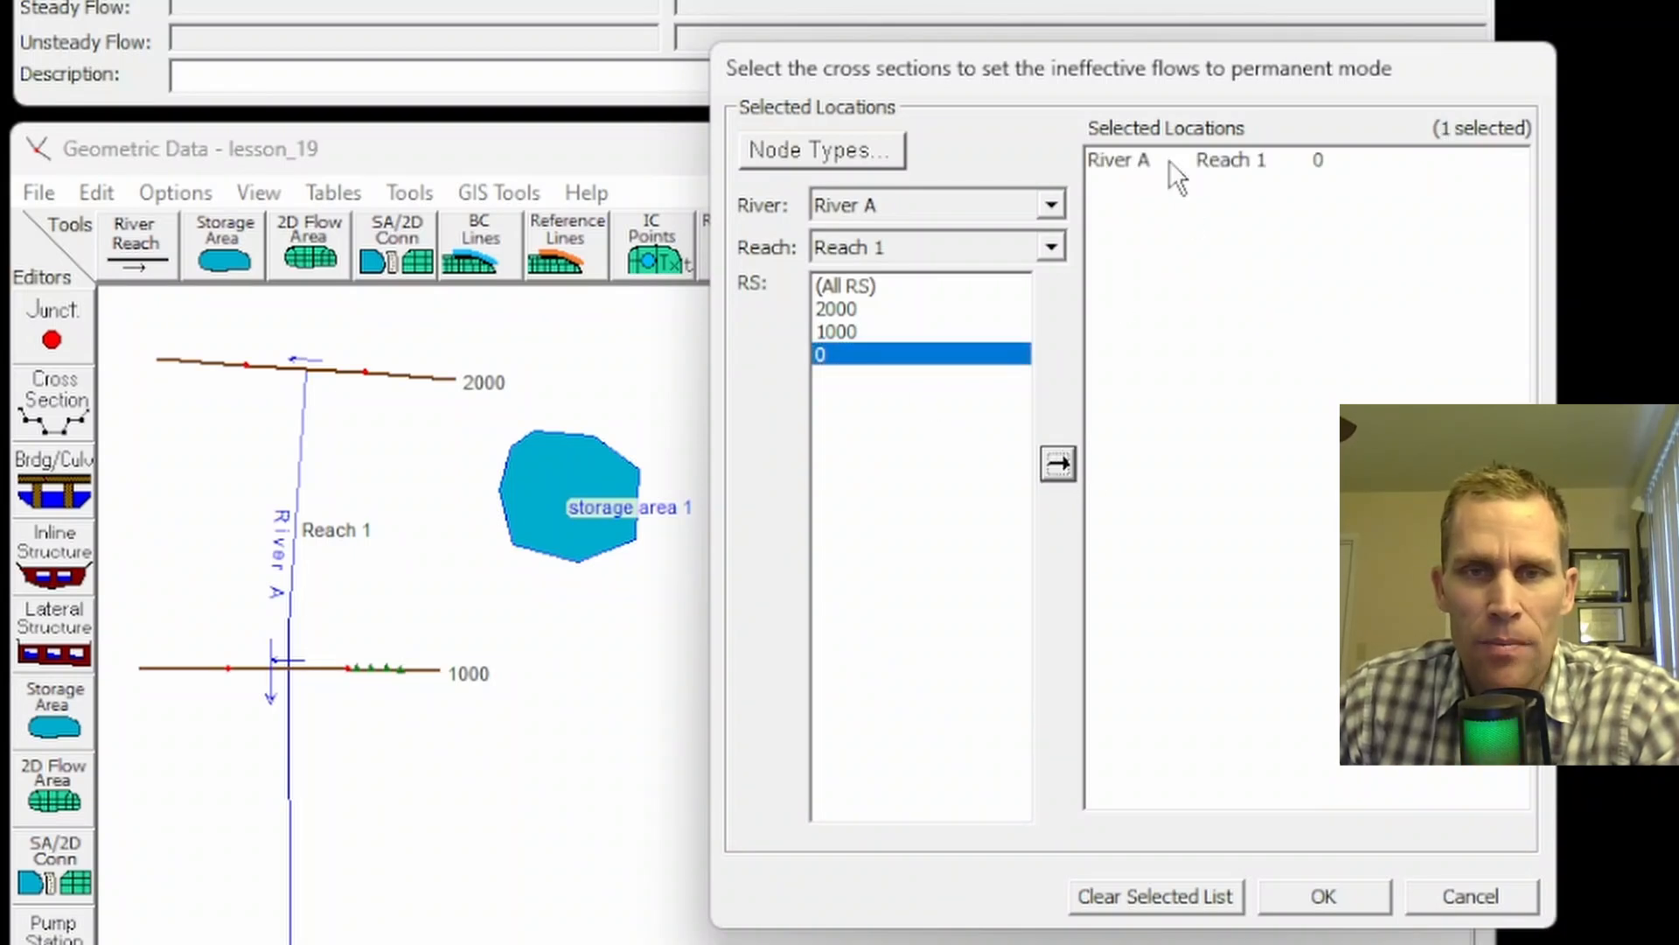
{"action": "left_click", "coordinate": [1169, 159]}
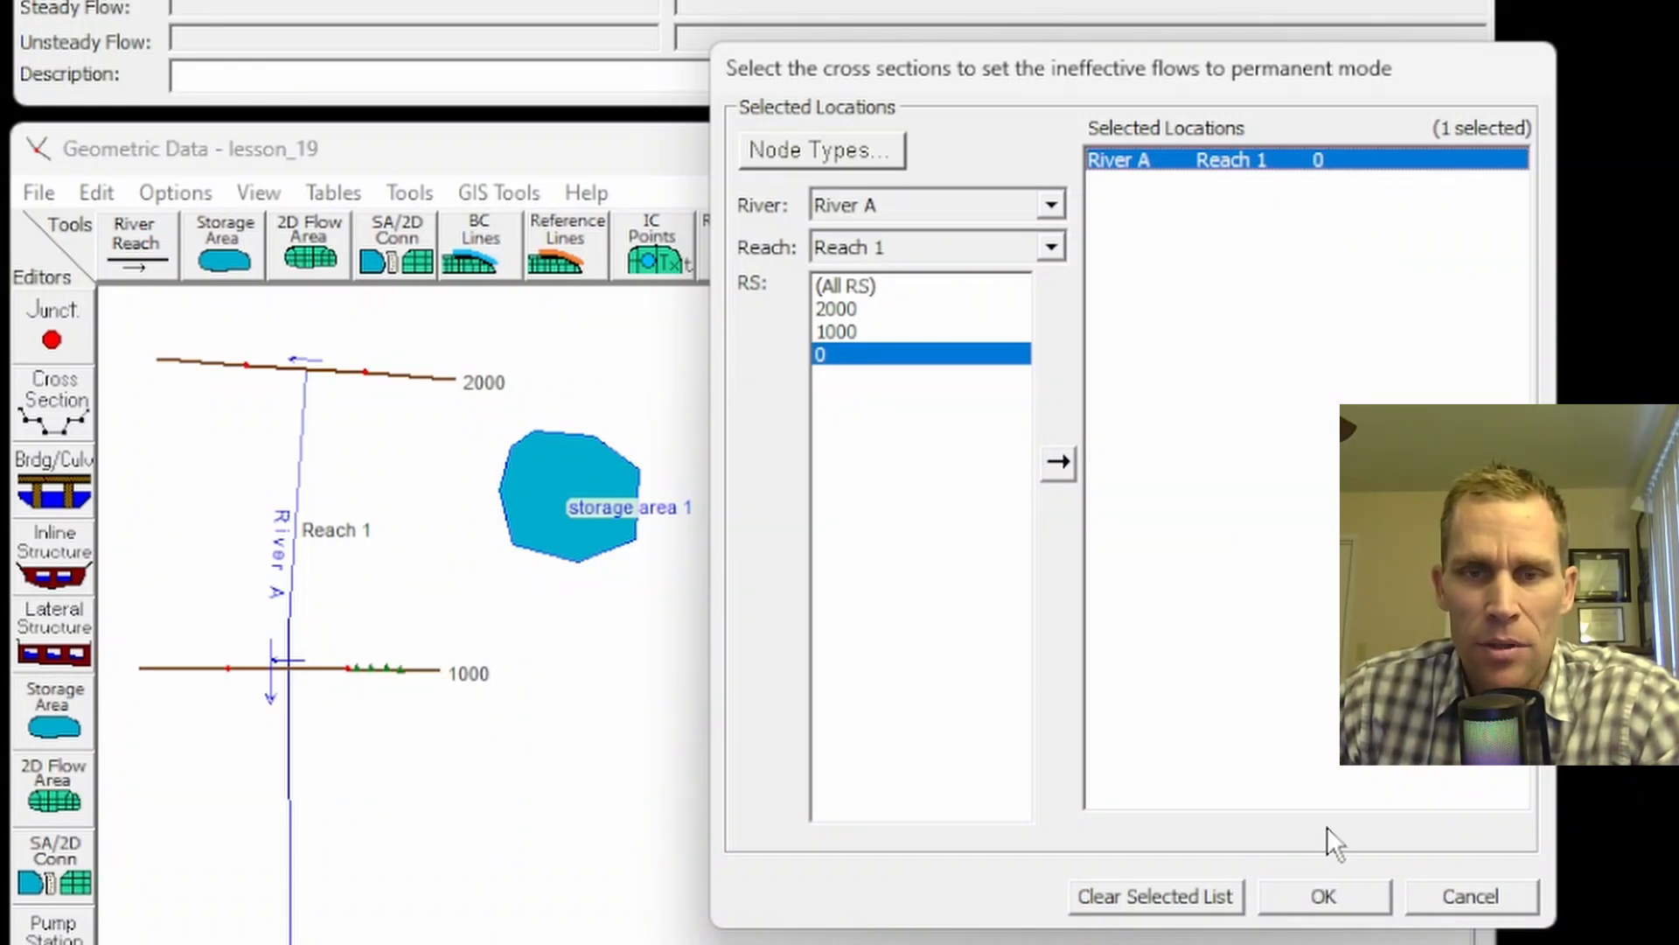
{"action": "left_click", "coordinate": [1325, 896]}
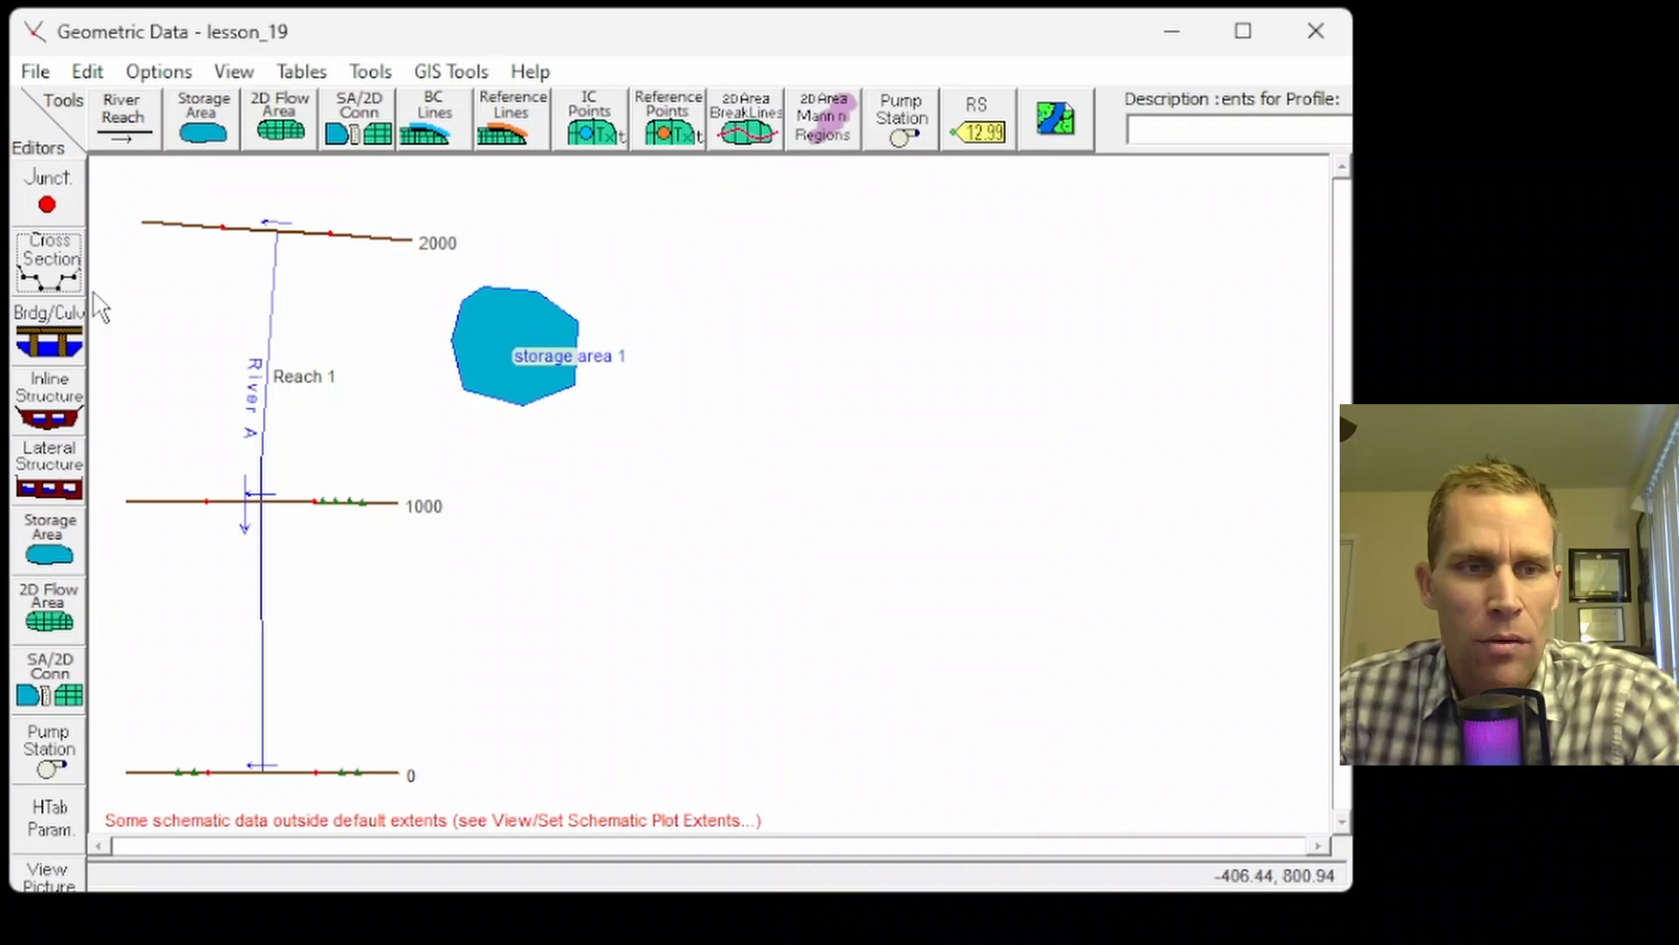
{"action": "left_click", "coordinate": [49, 258]}
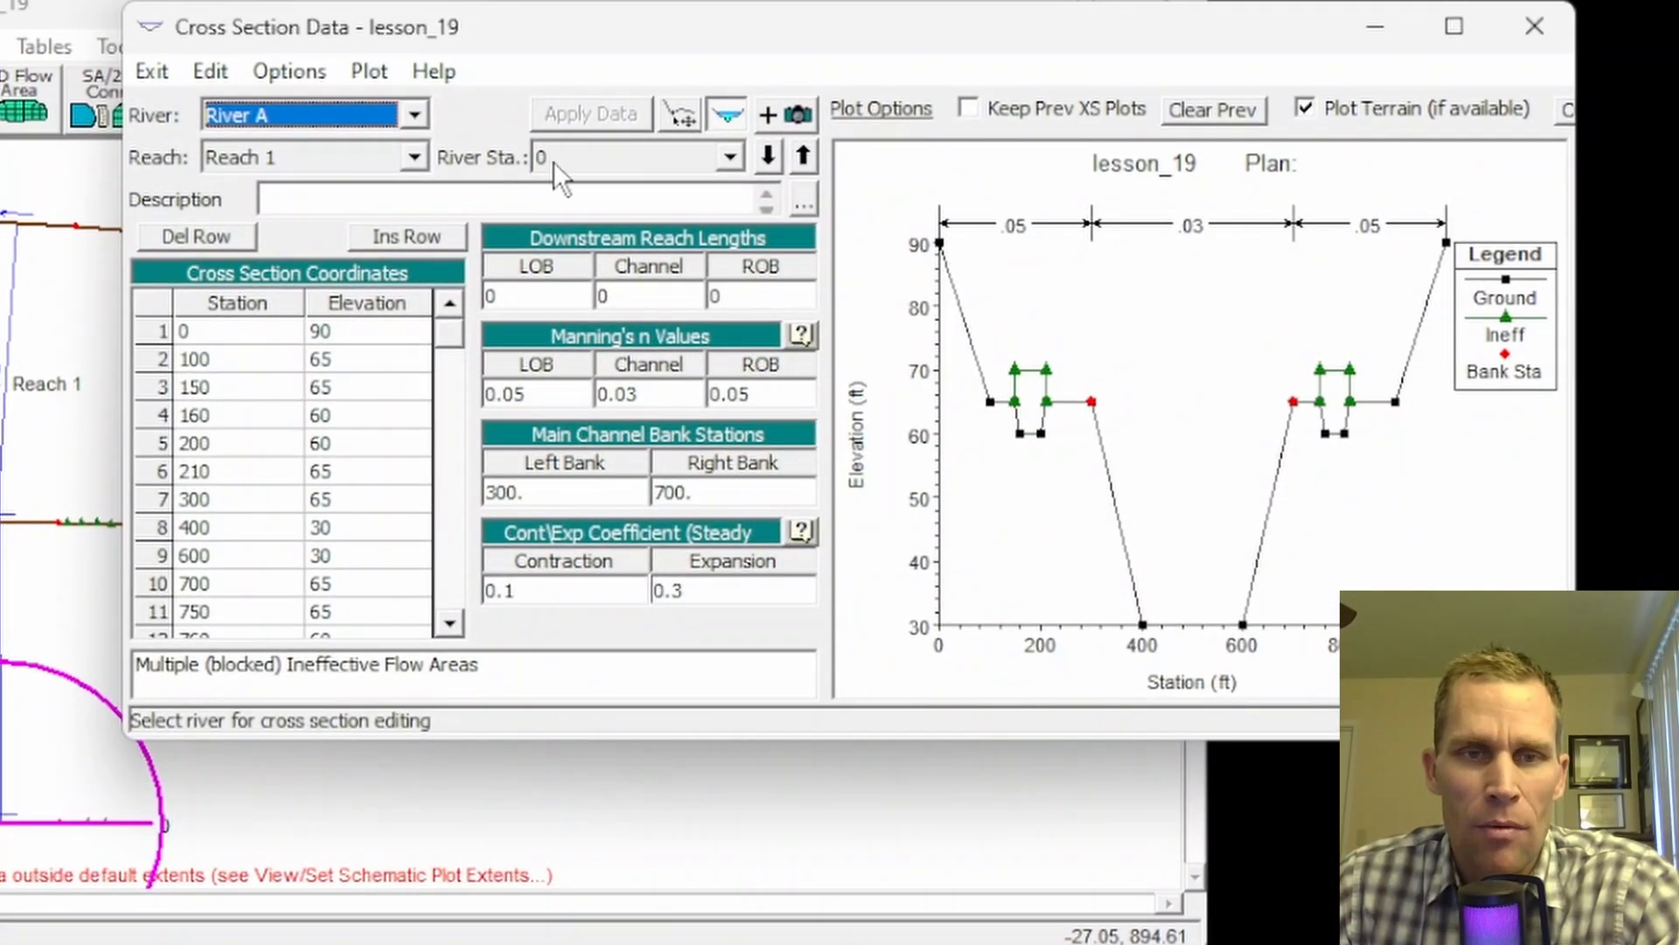
{"action": "left_click", "coordinate": [297, 71]}
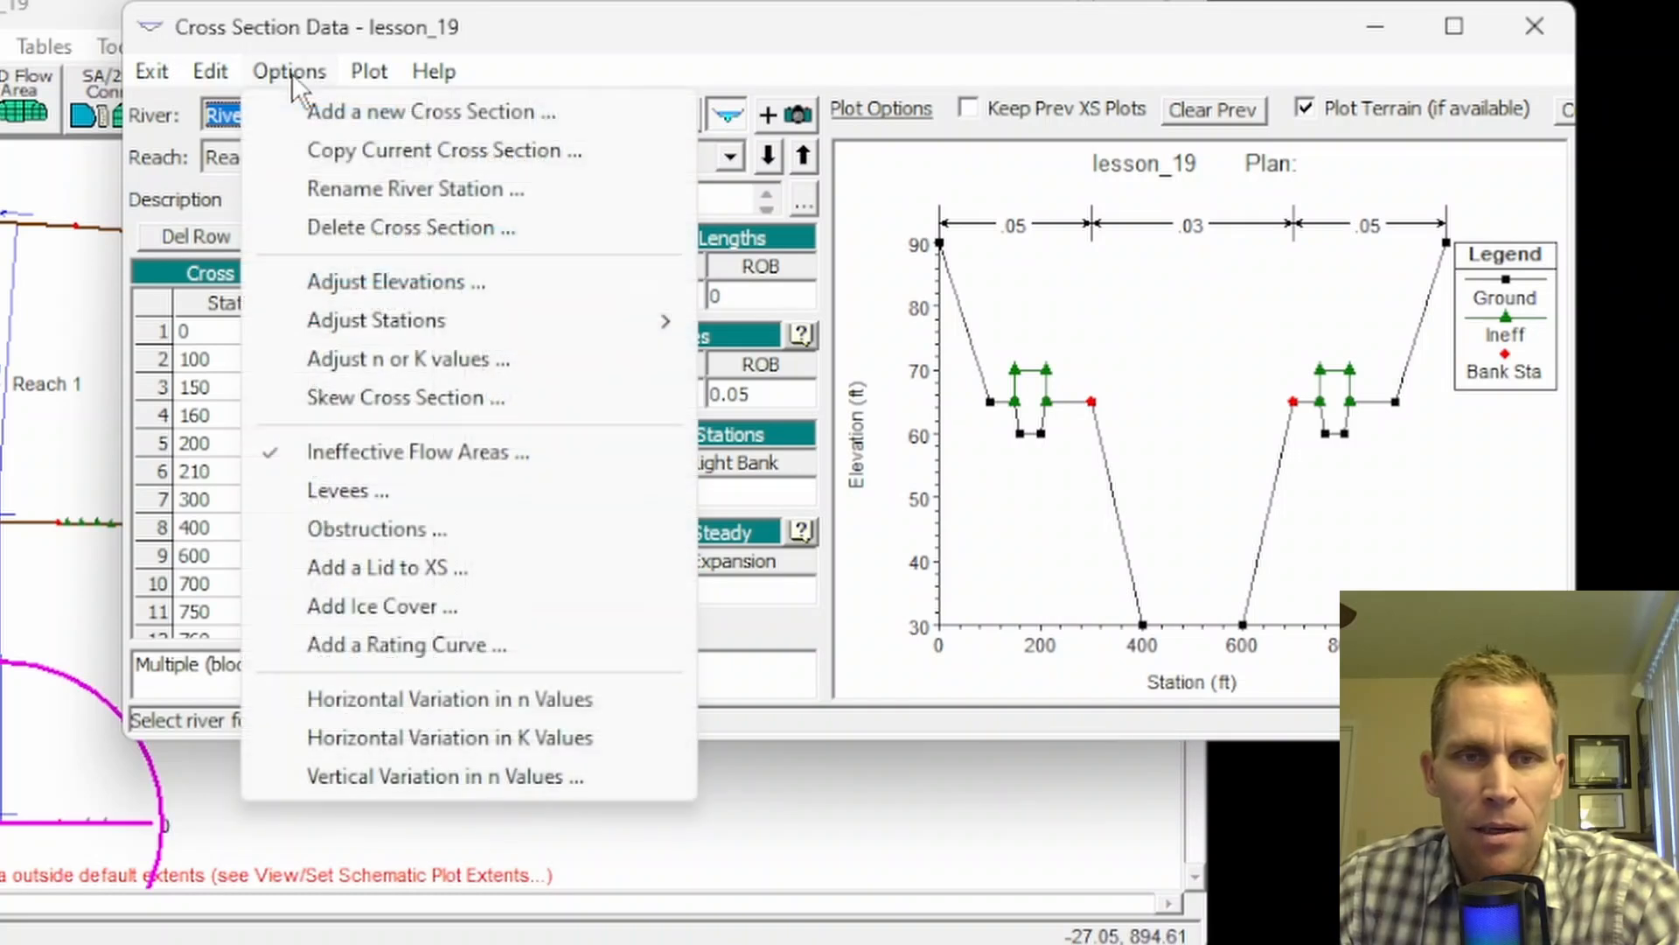
{"action": "left_click", "coordinate": [404, 448]}
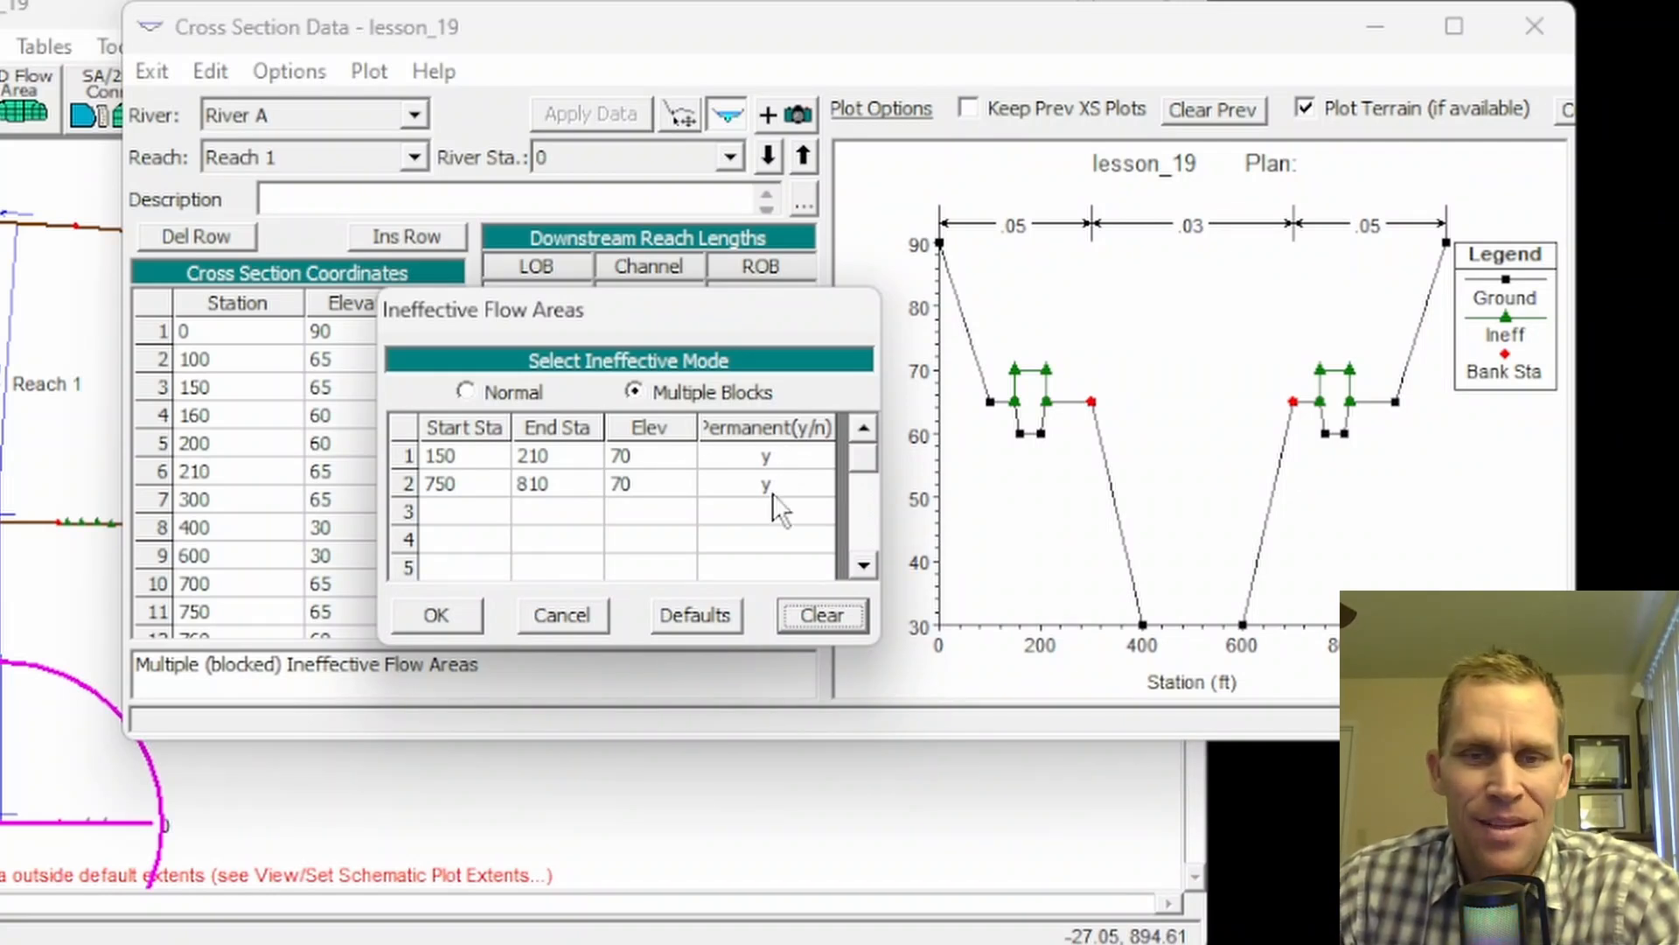
{"action": "left_click", "coordinate": [449, 612]}
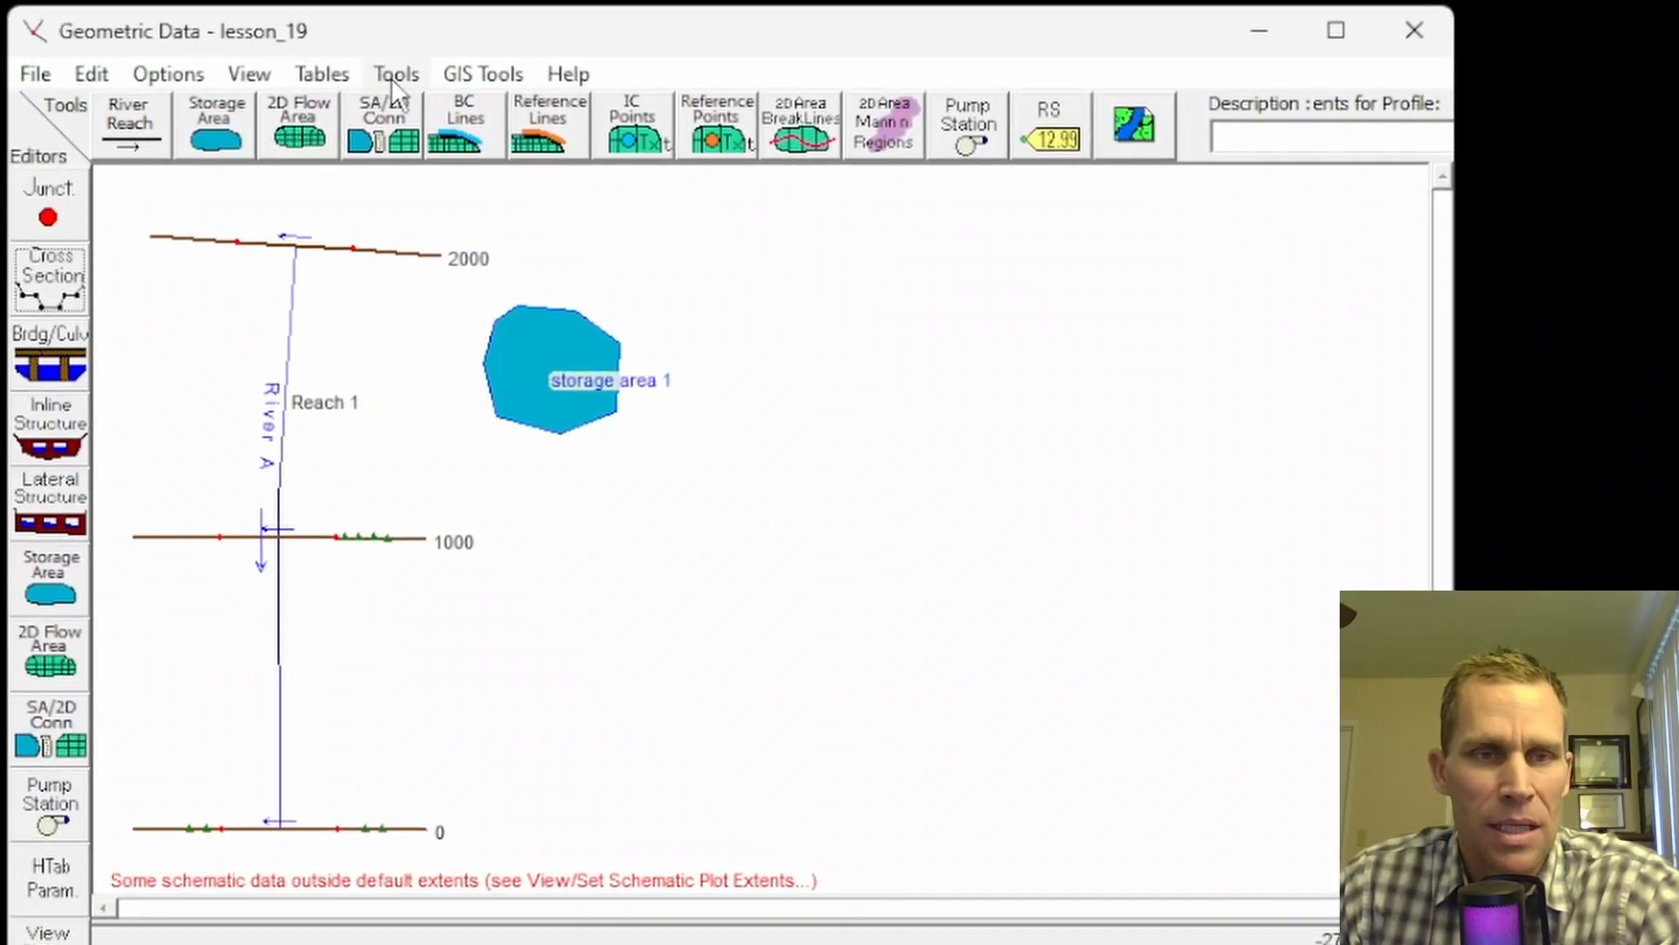
{"action": "left_click", "coordinate": [393, 77]}
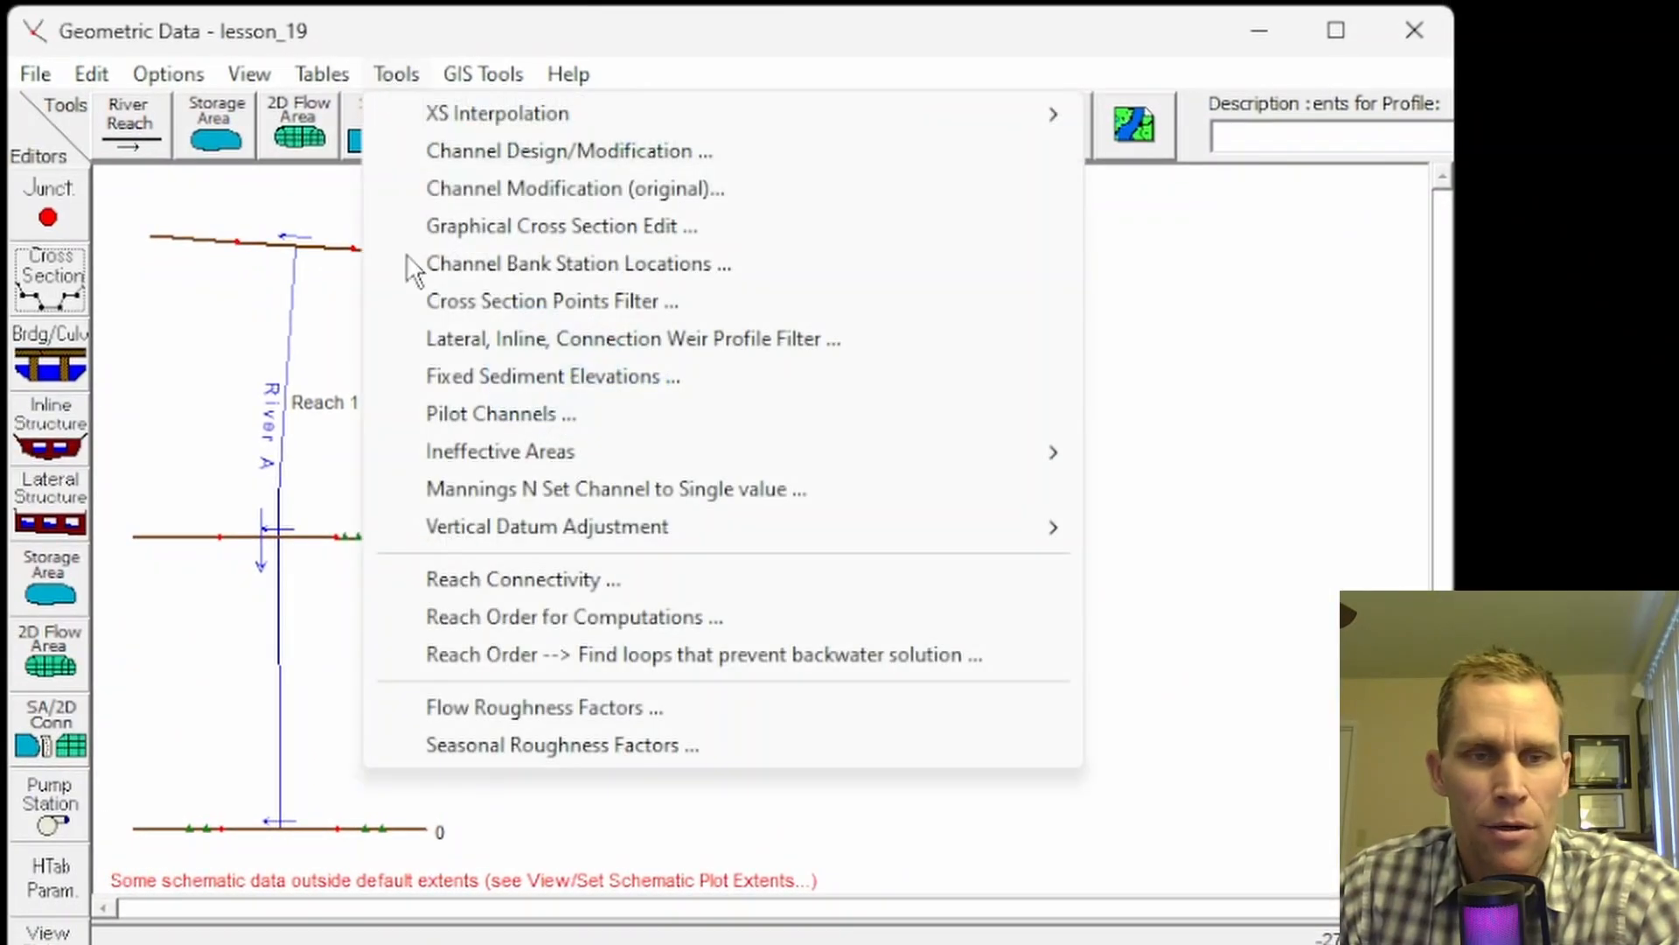
{"action": "mouse_move", "coordinate": [988, 460]}
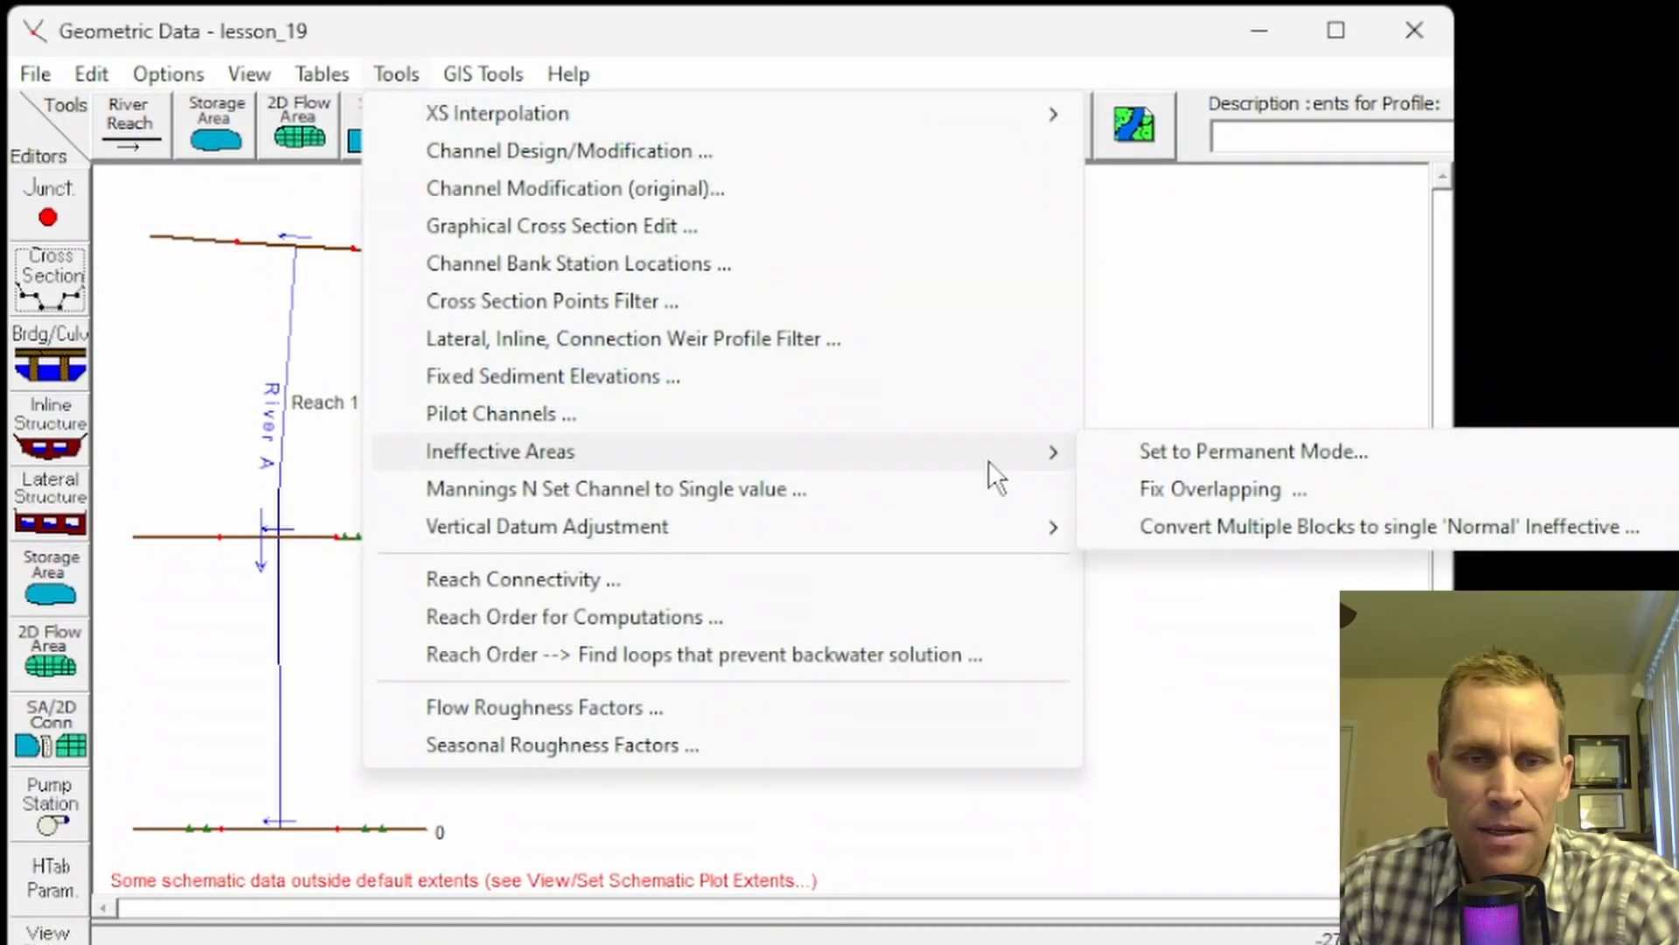
{"action": "left_click", "coordinate": [1242, 492]}
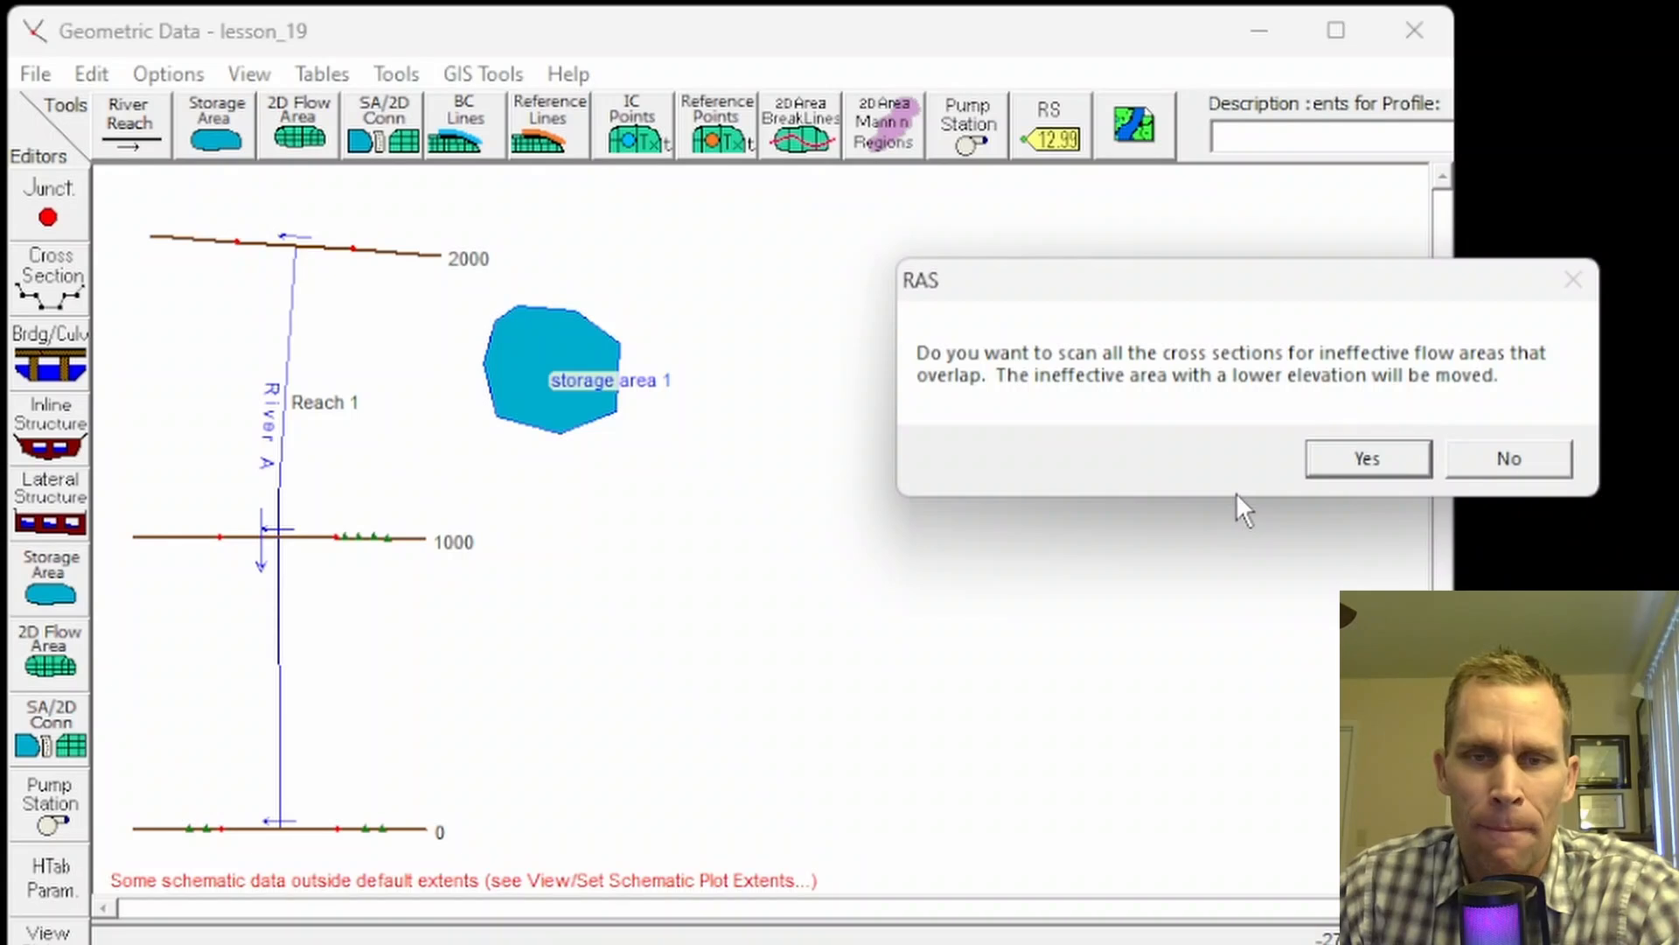
{"action": "left_click_drag", "start_coordinate": [1207, 288], "coordinate": [1050, 304]}
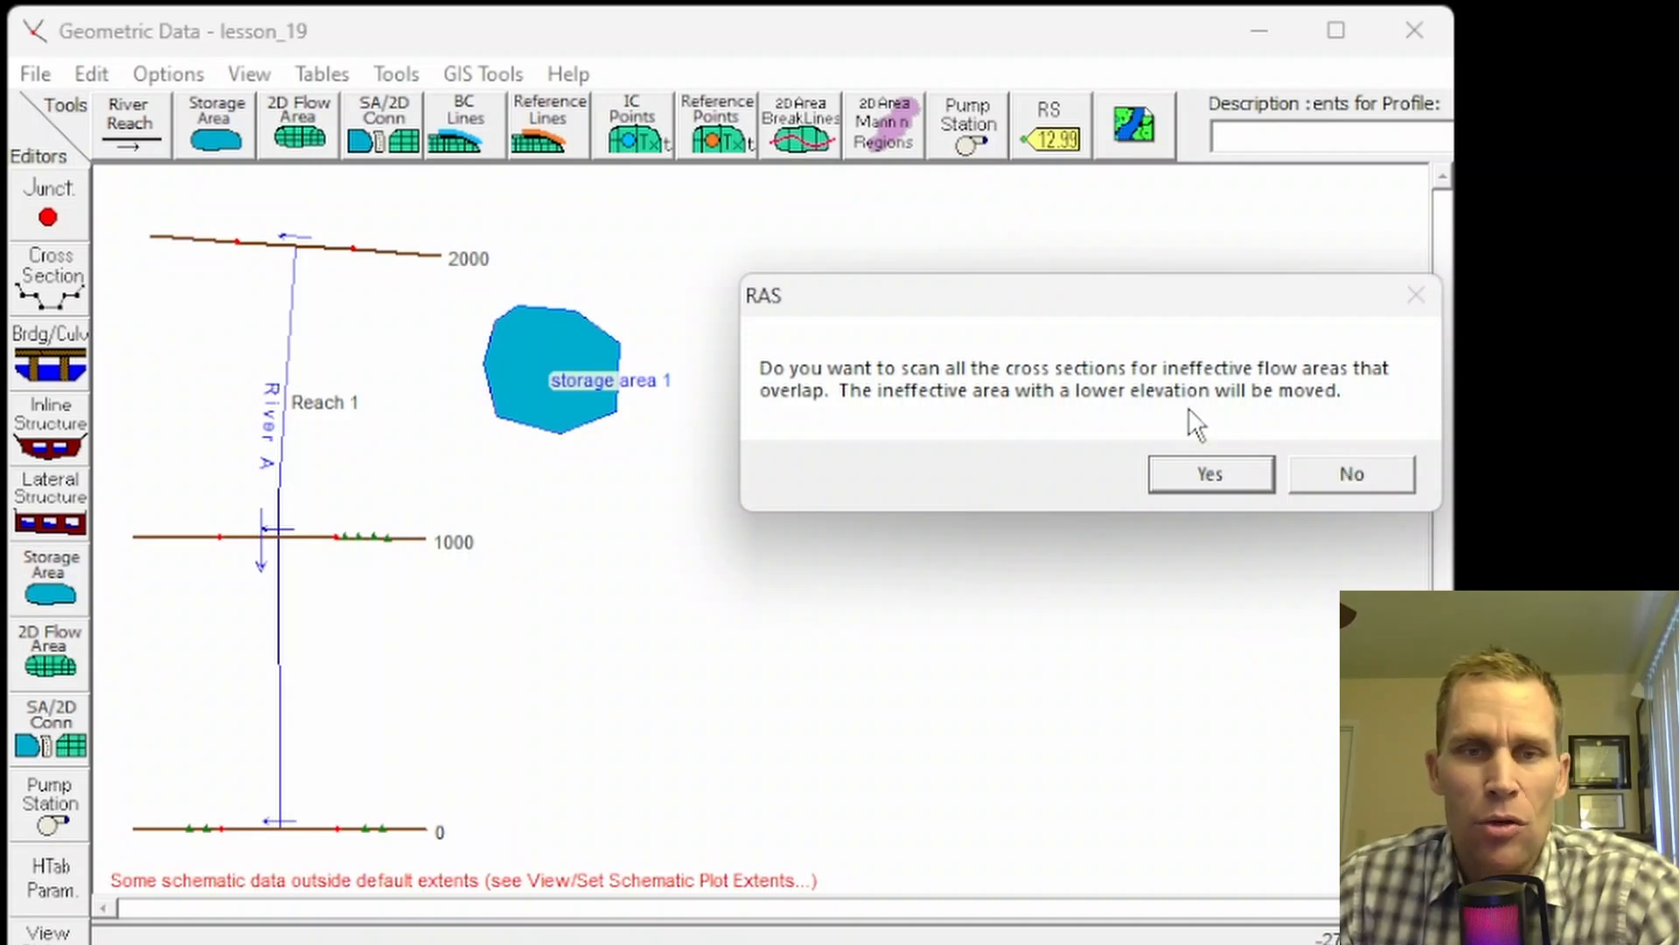
{"action": "left_click", "coordinate": [1350, 480]}
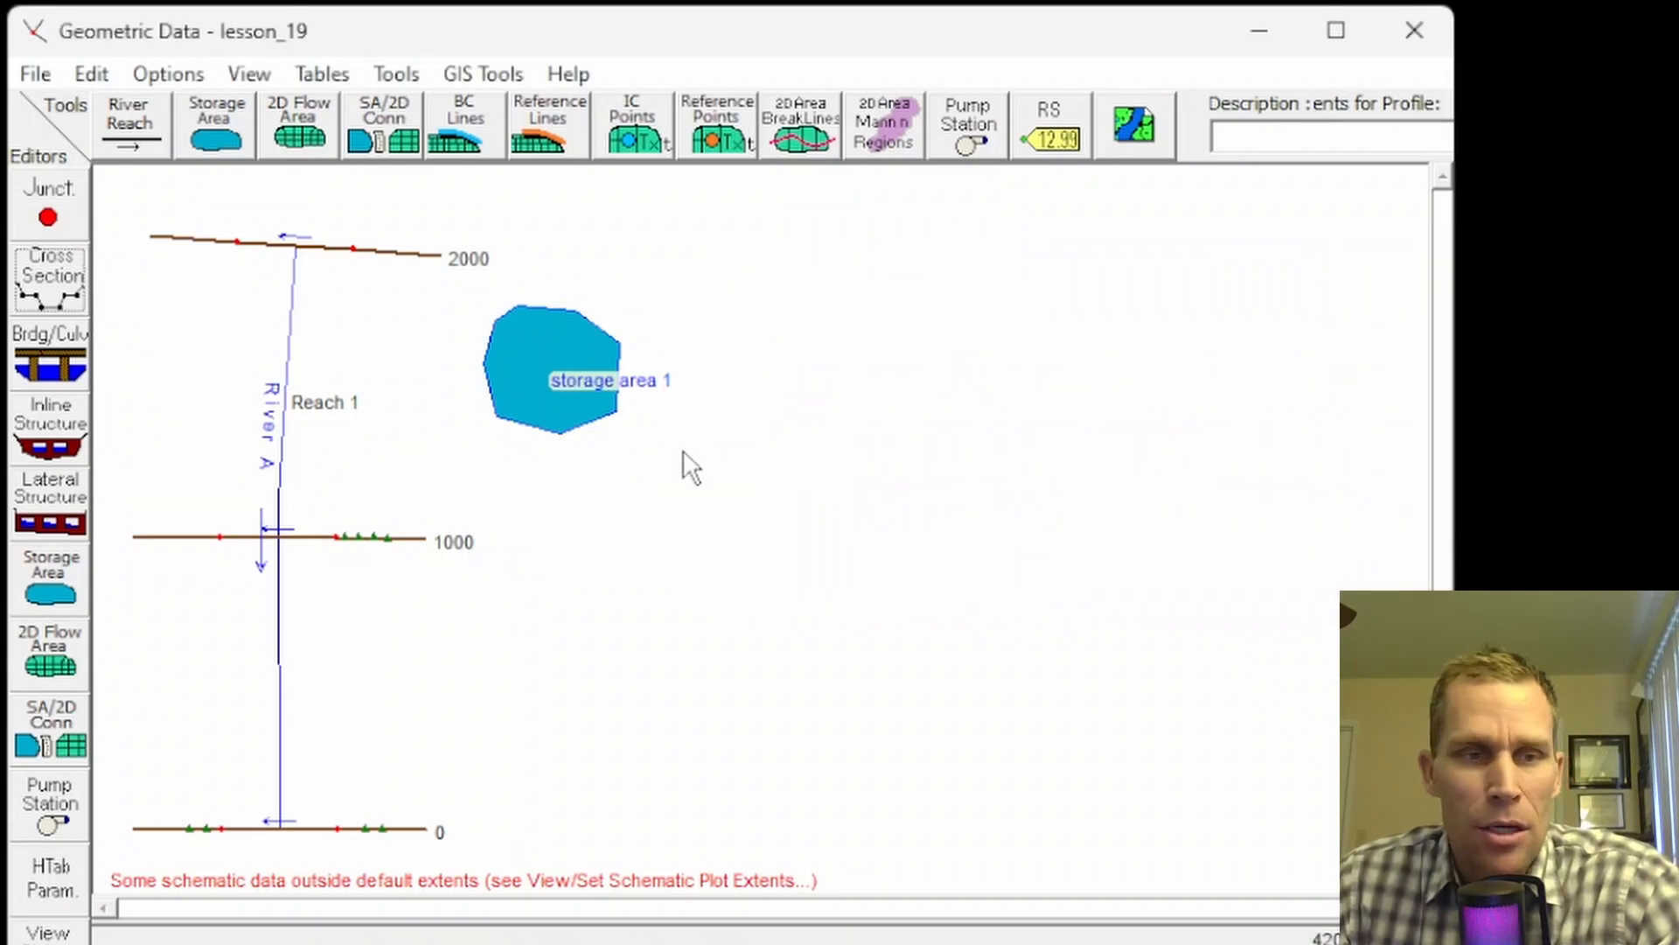
{"action": "left_click", "coordinate": [35, 292]}
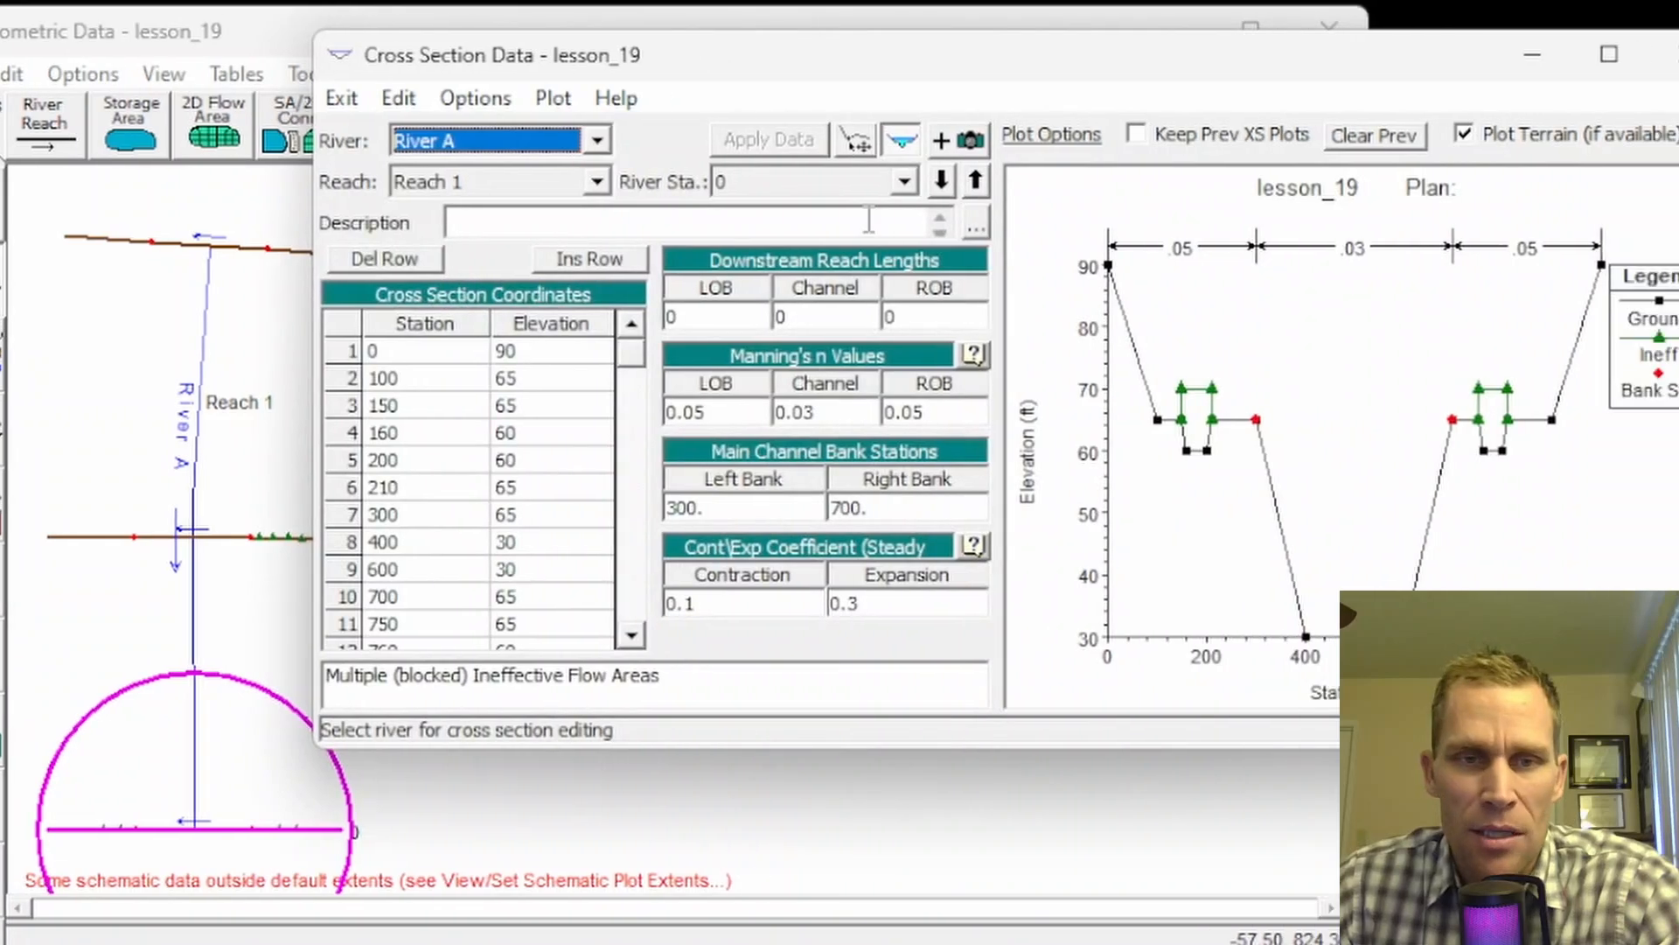
Step: Move to cross section 1000 and bring up its ineffective flow areas
{"action": "left_click", "coordinate": [853, 179]}
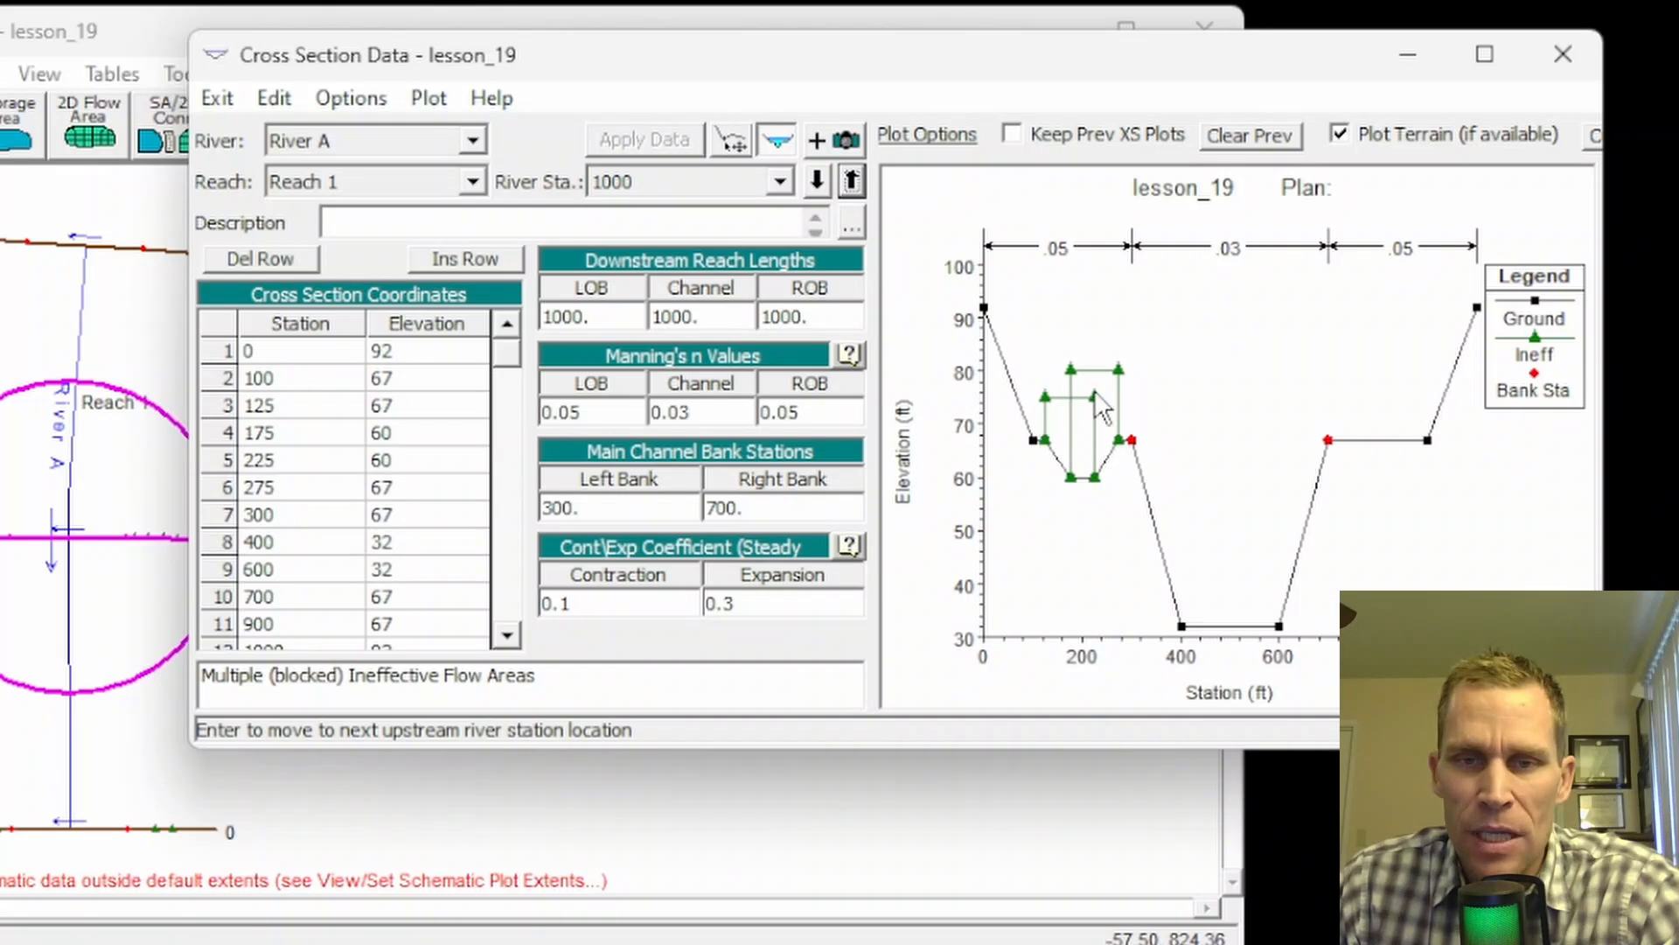
{"action": "left_click", "coordinate": [351, 97]}
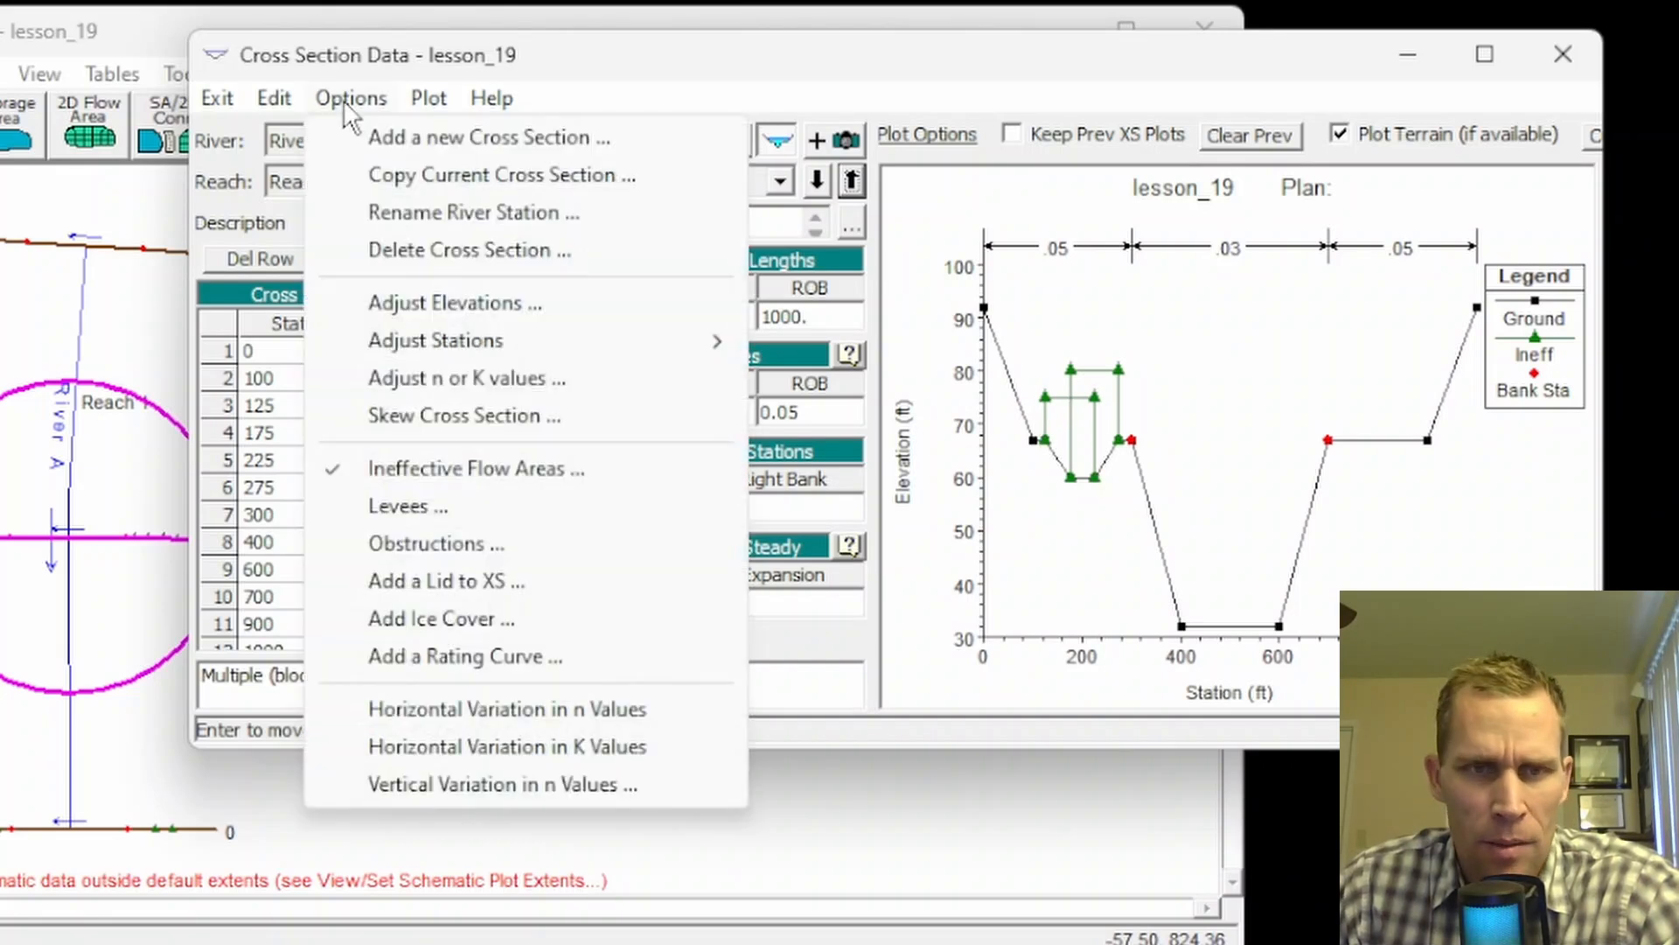
{"action": "left_click", "coordinate": [398, 469]}
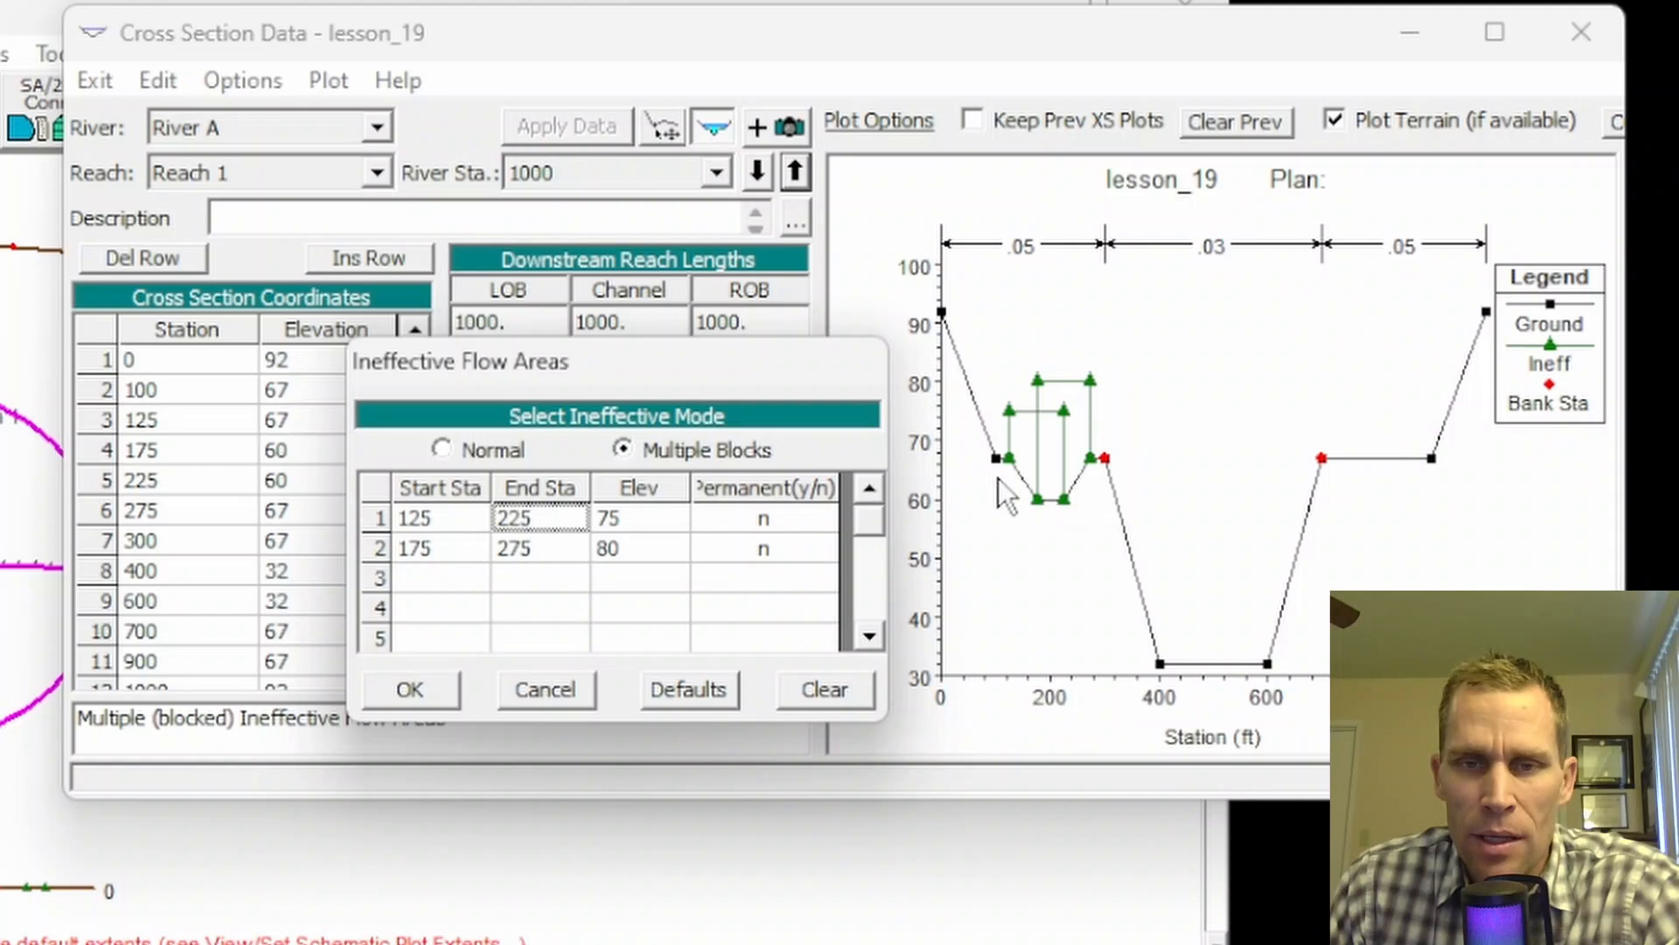
Step: Compare the overlapping blocks: 125–225 against 175–275 at elevation 80
{"action": "left_click", "coordinate": [443, 520]}
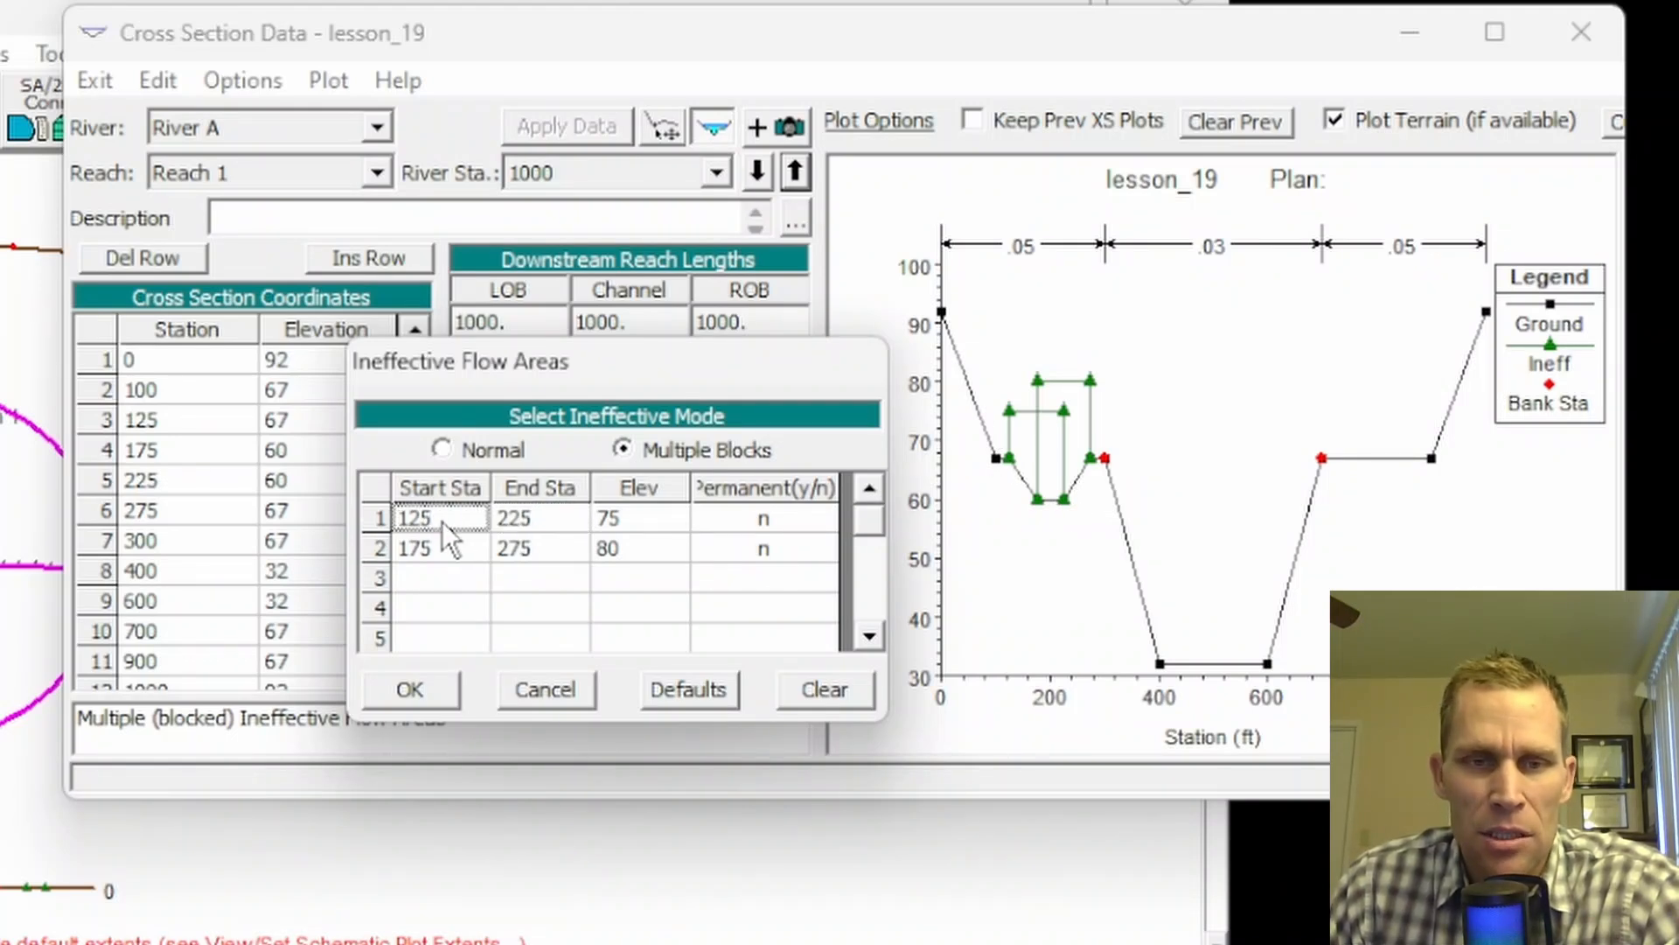
{"action": "left_click", "coordinate": [532, 516]}
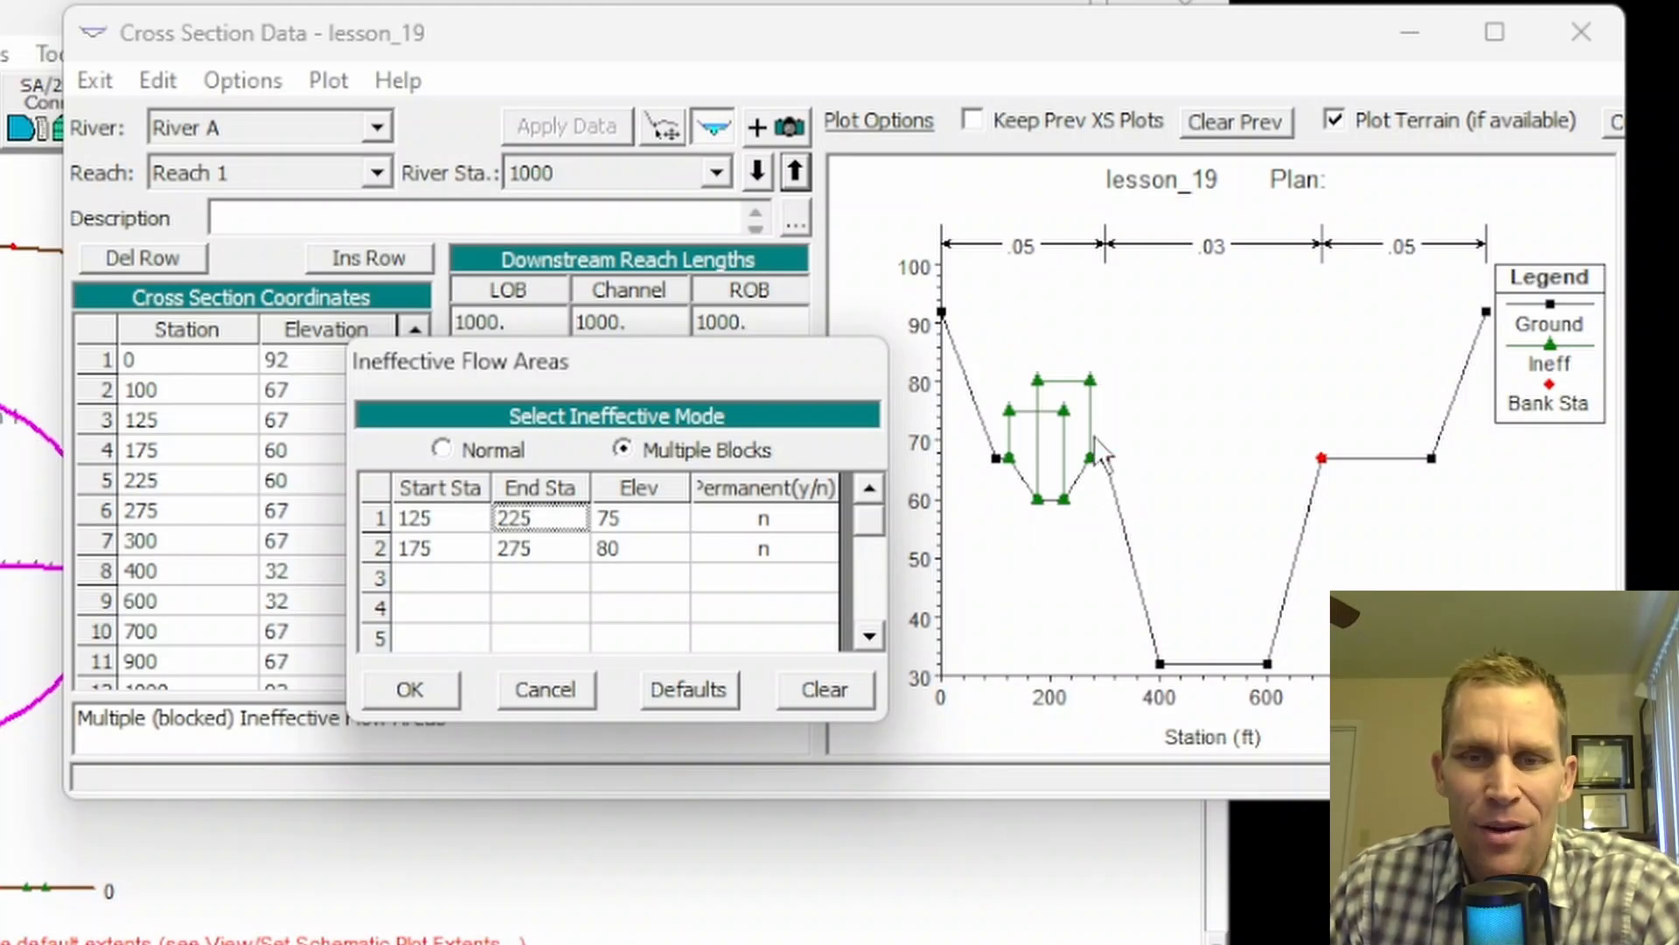
{"action": "left_click", "coordinate": [439, 547]}
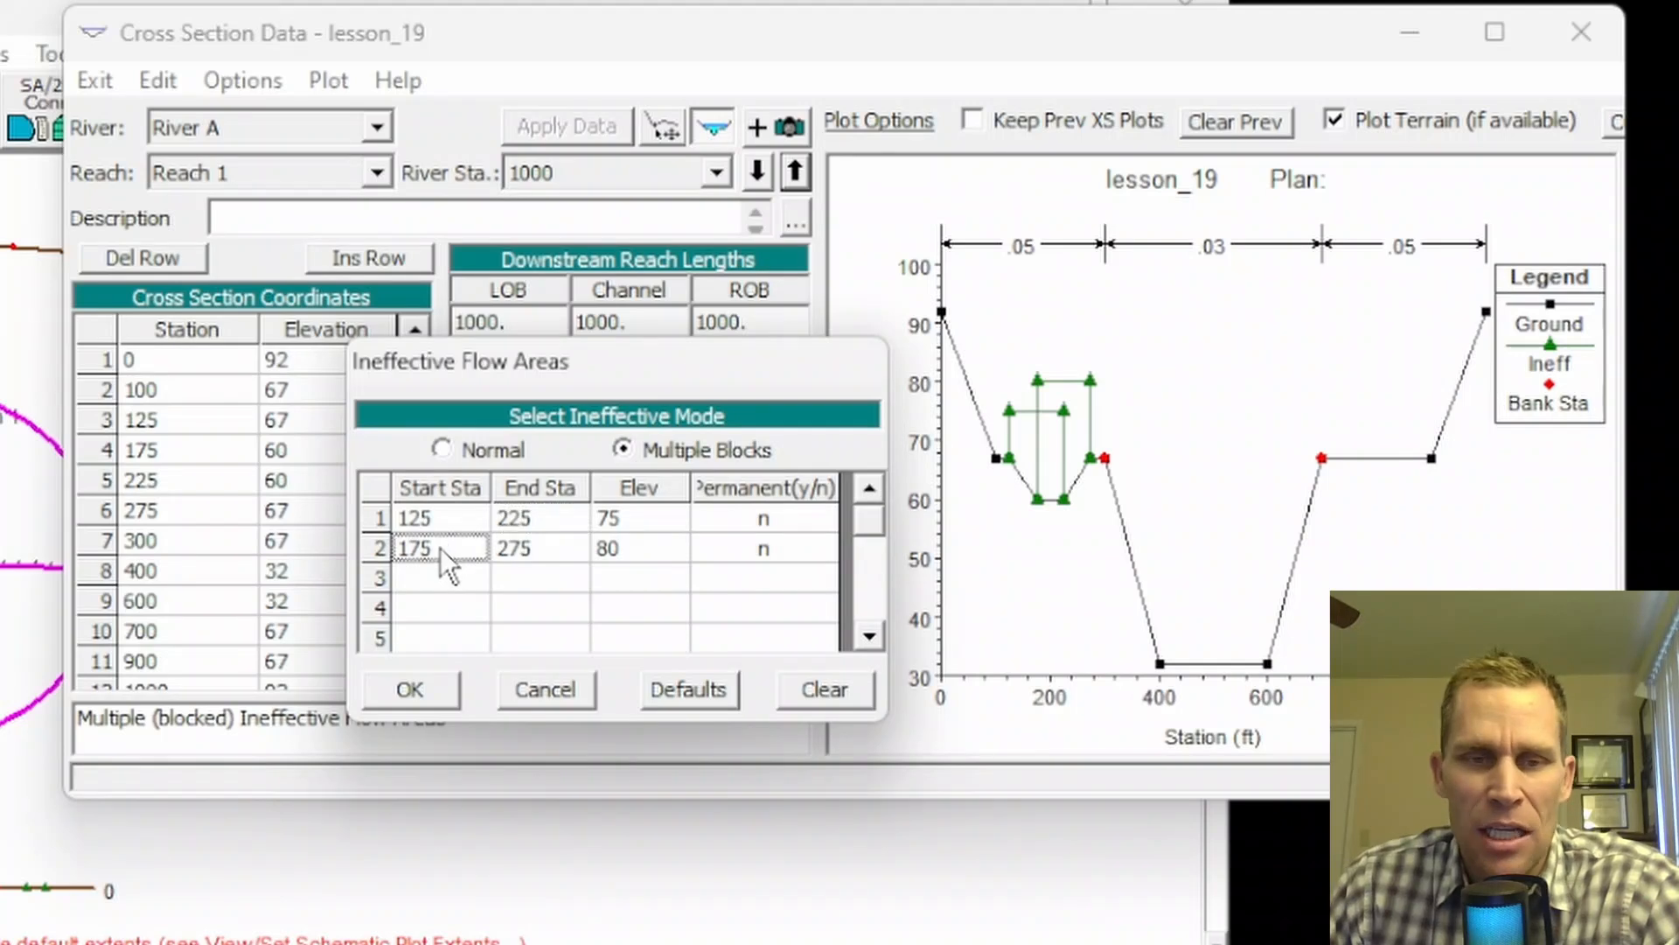
{"action": "left_click", "coordinate": [543, 550]}
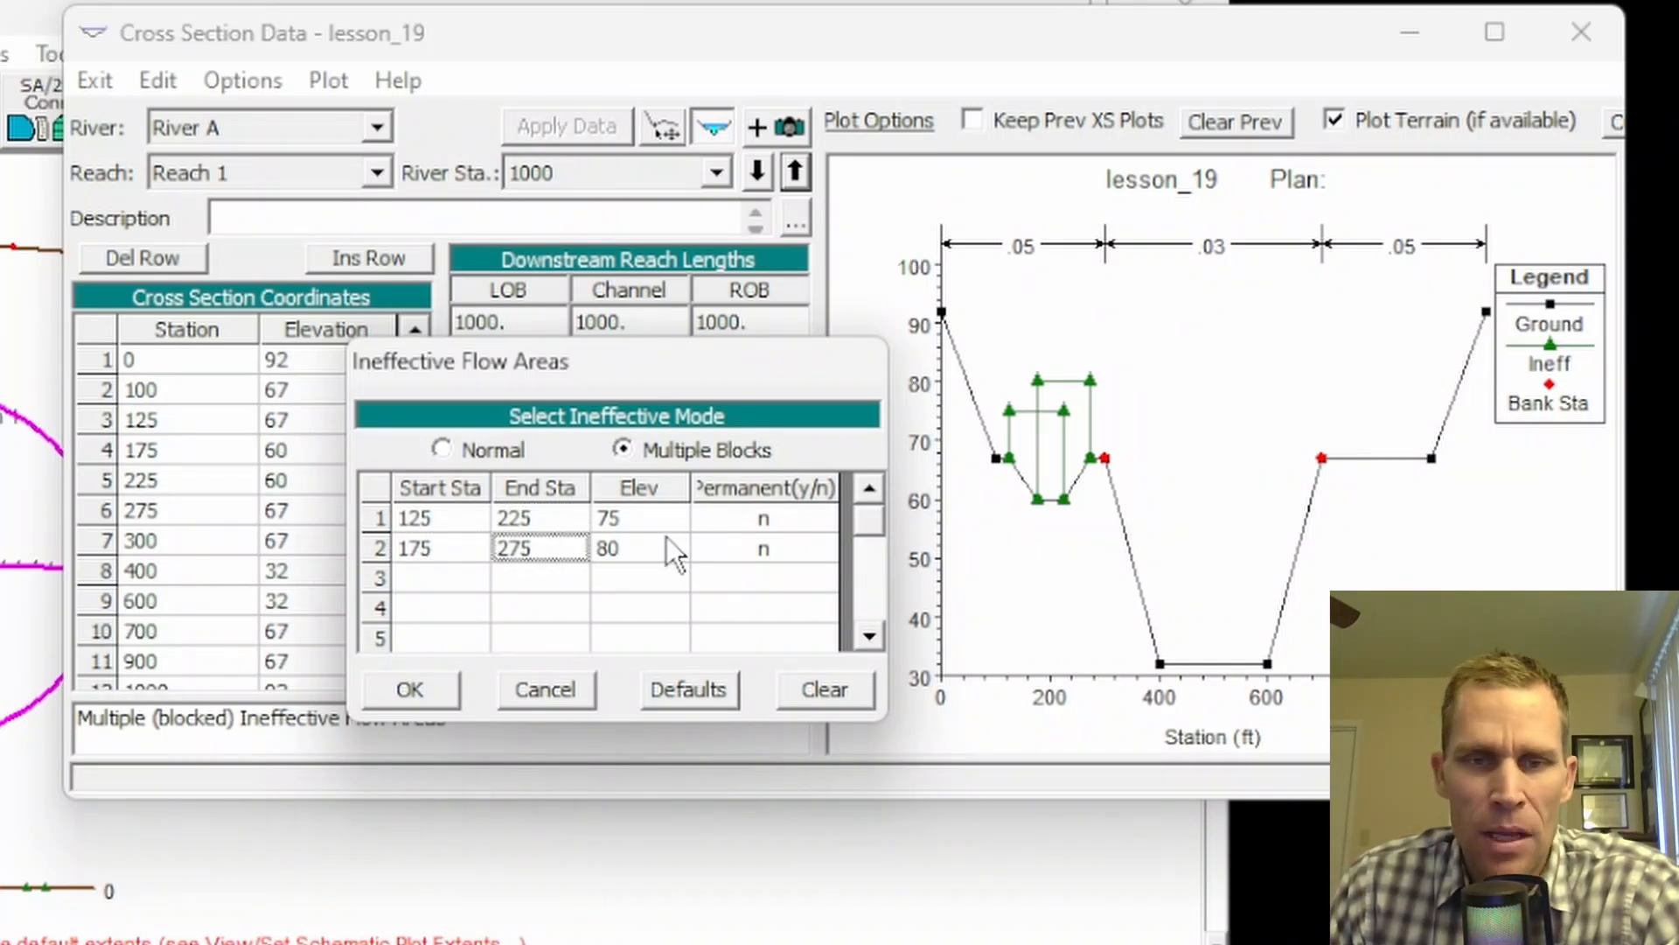
{"action": "left_click", "coordinate": [638, 542]}
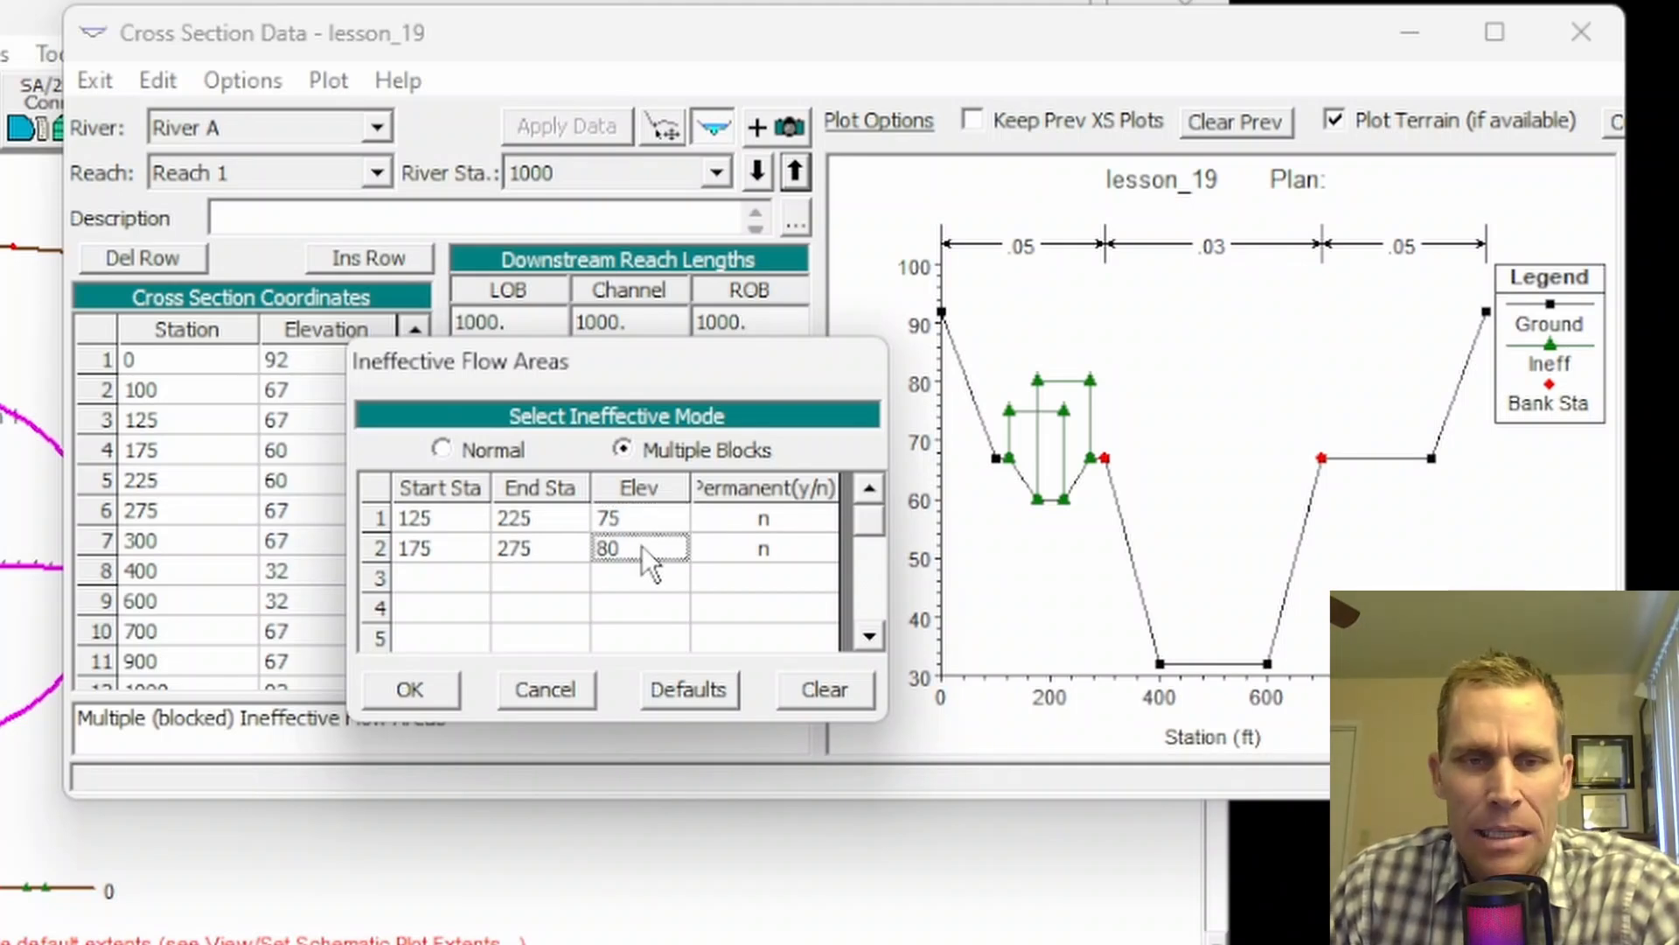
{"action": "left_click", "coordinate": [506, 523]}
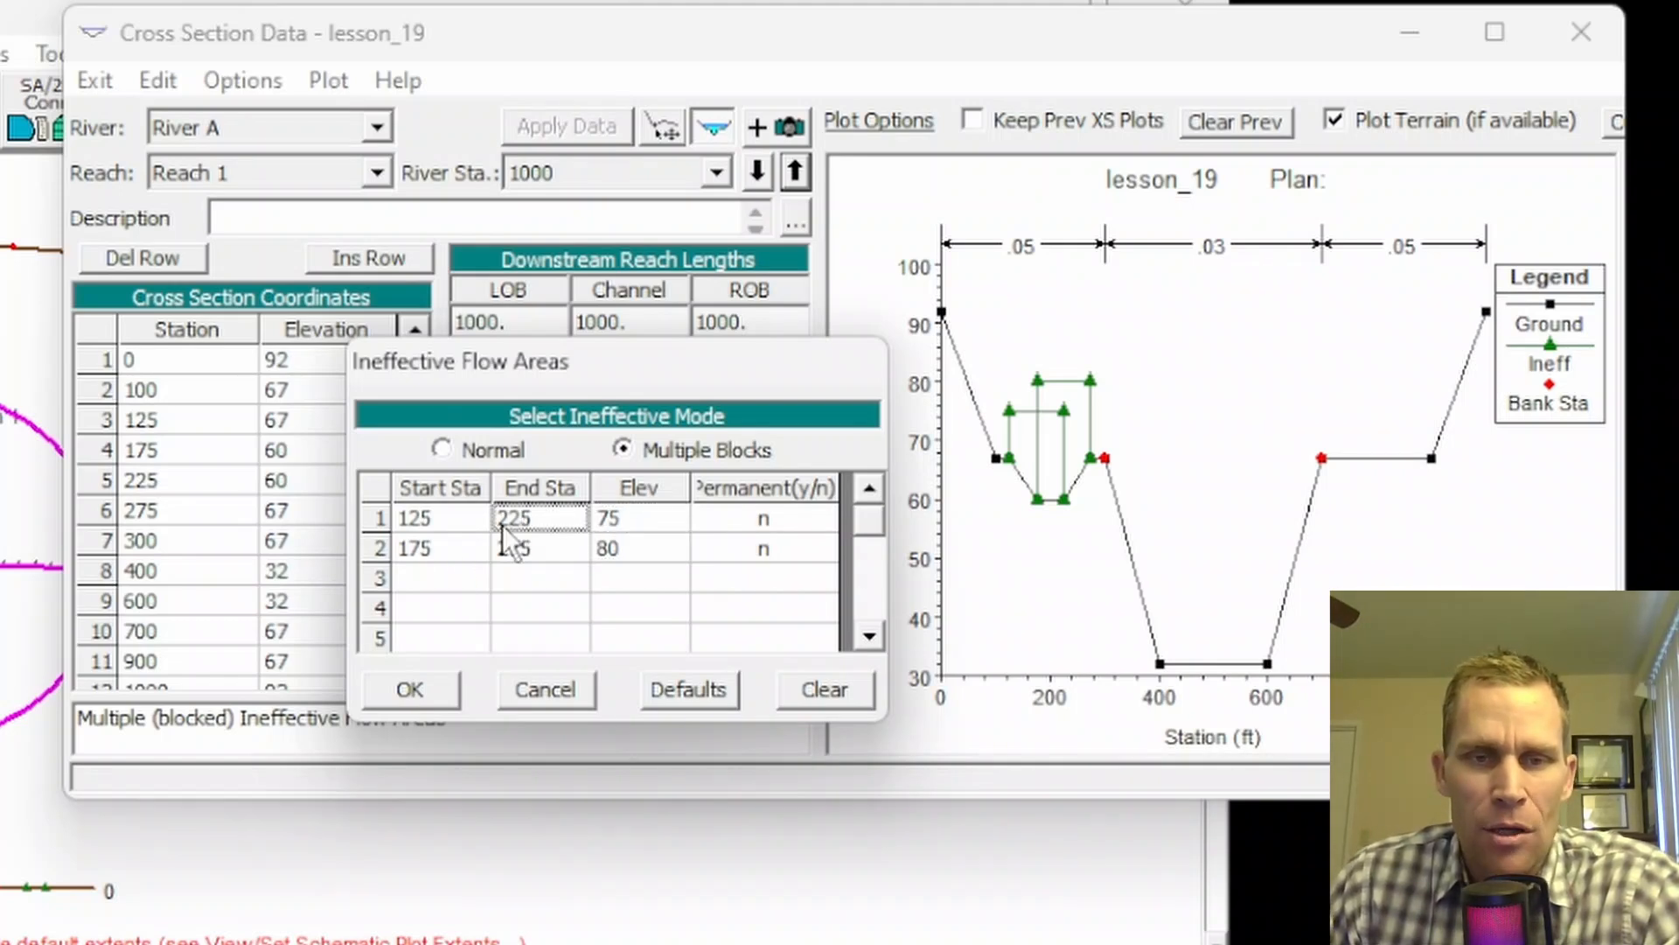
{"action": "left_click", "coordinate": [437, 549]}
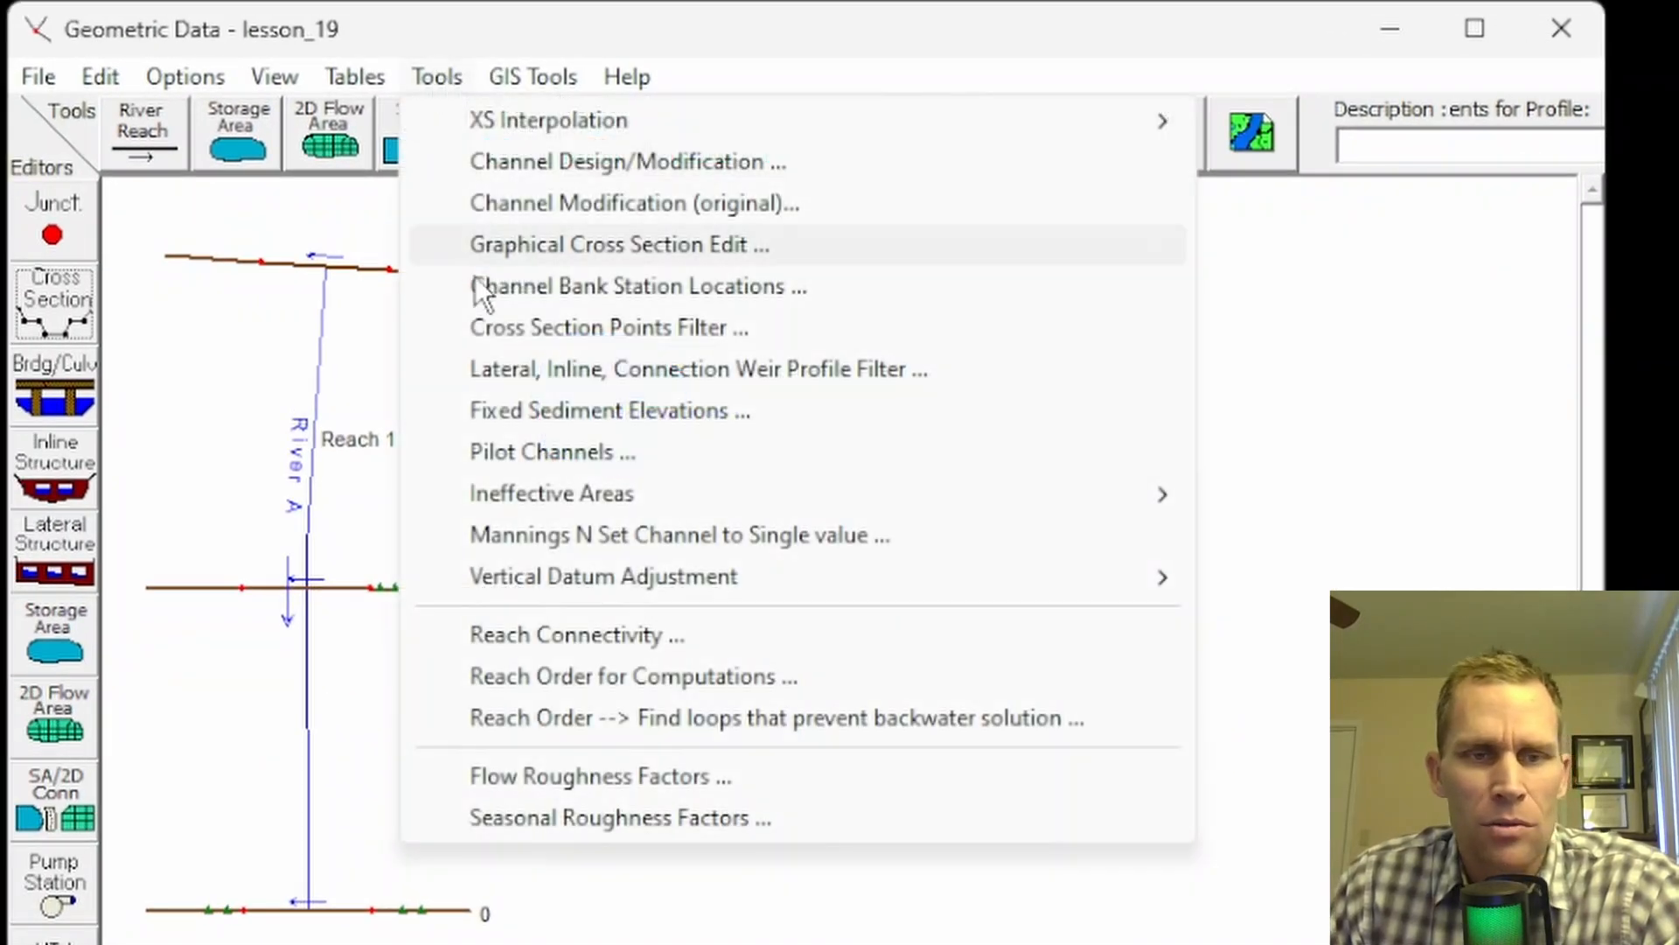
Step: Run Fix Overlapping ineffective areas on all cross sections (1 modified), then reopen station 1000
{"action": "mouse_move", "coordinate": [601, 498]}
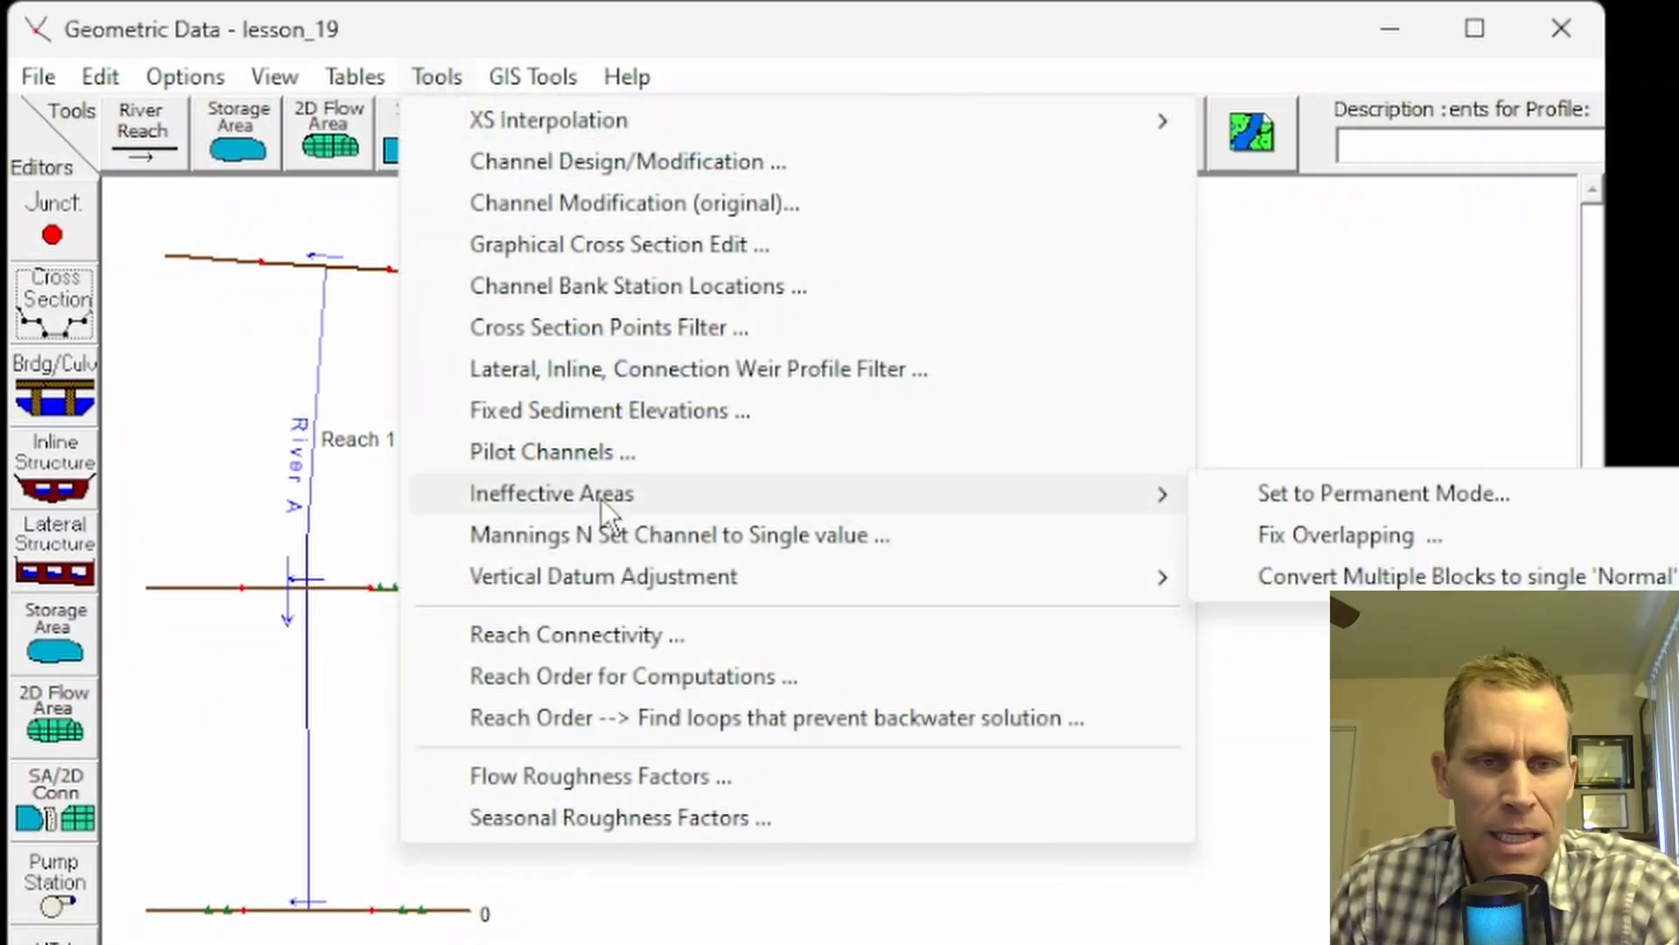
{"action": "left_click", "coordinate": [1342, 534]}
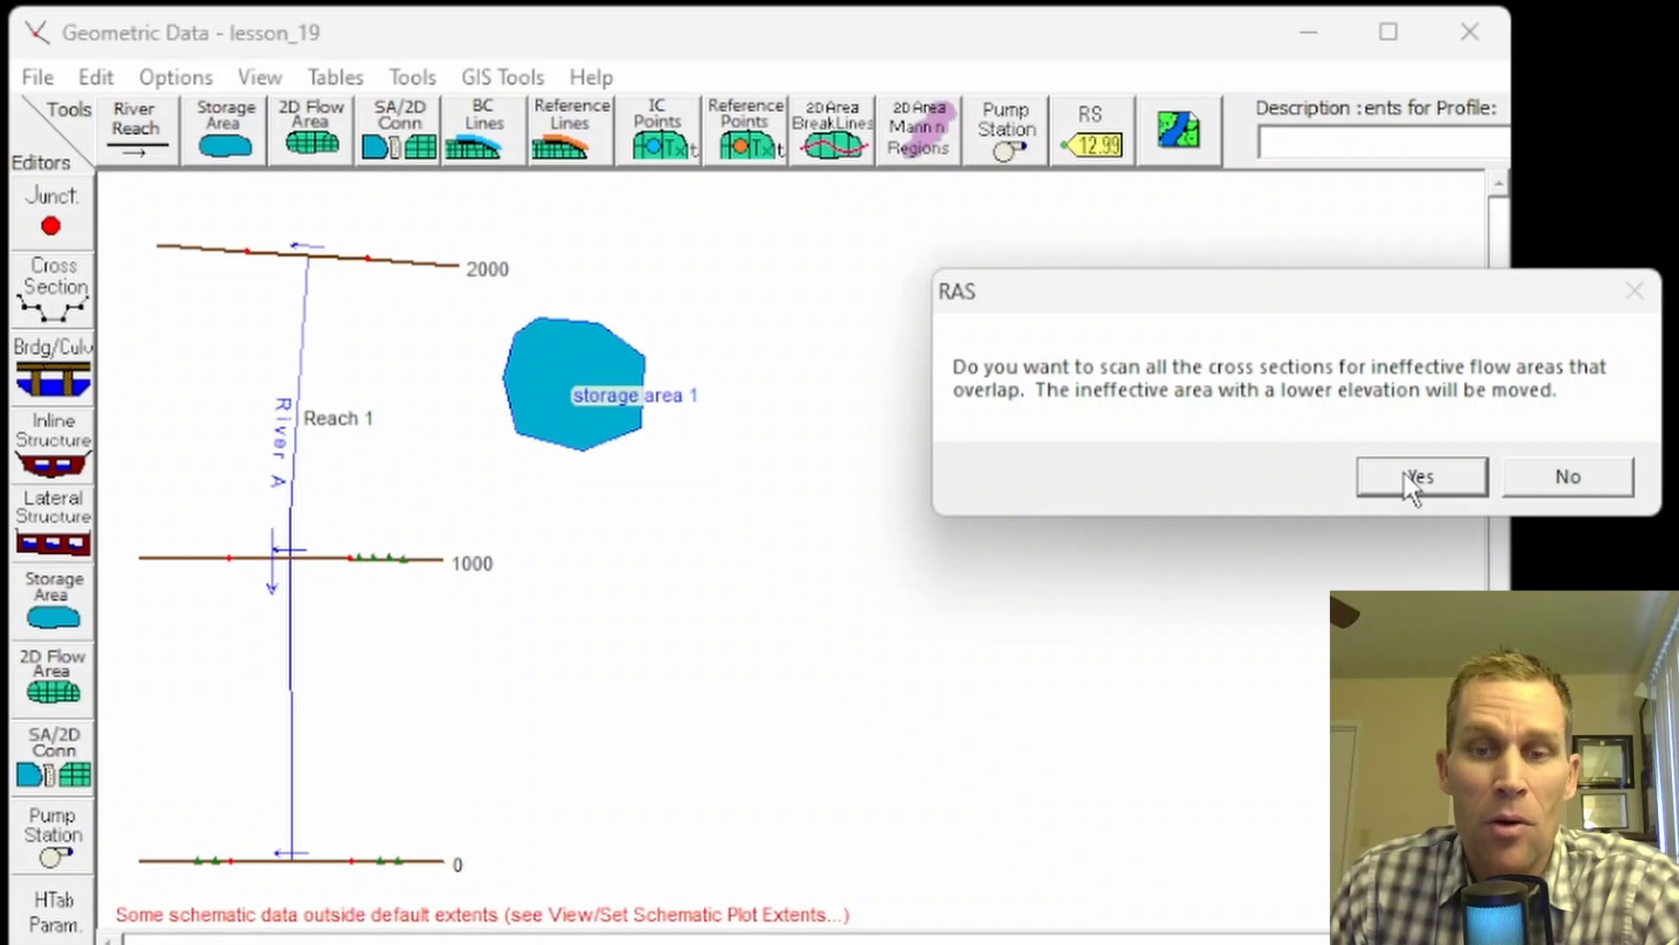
{"action": "left_click", "coordinate": [1403, 473]}
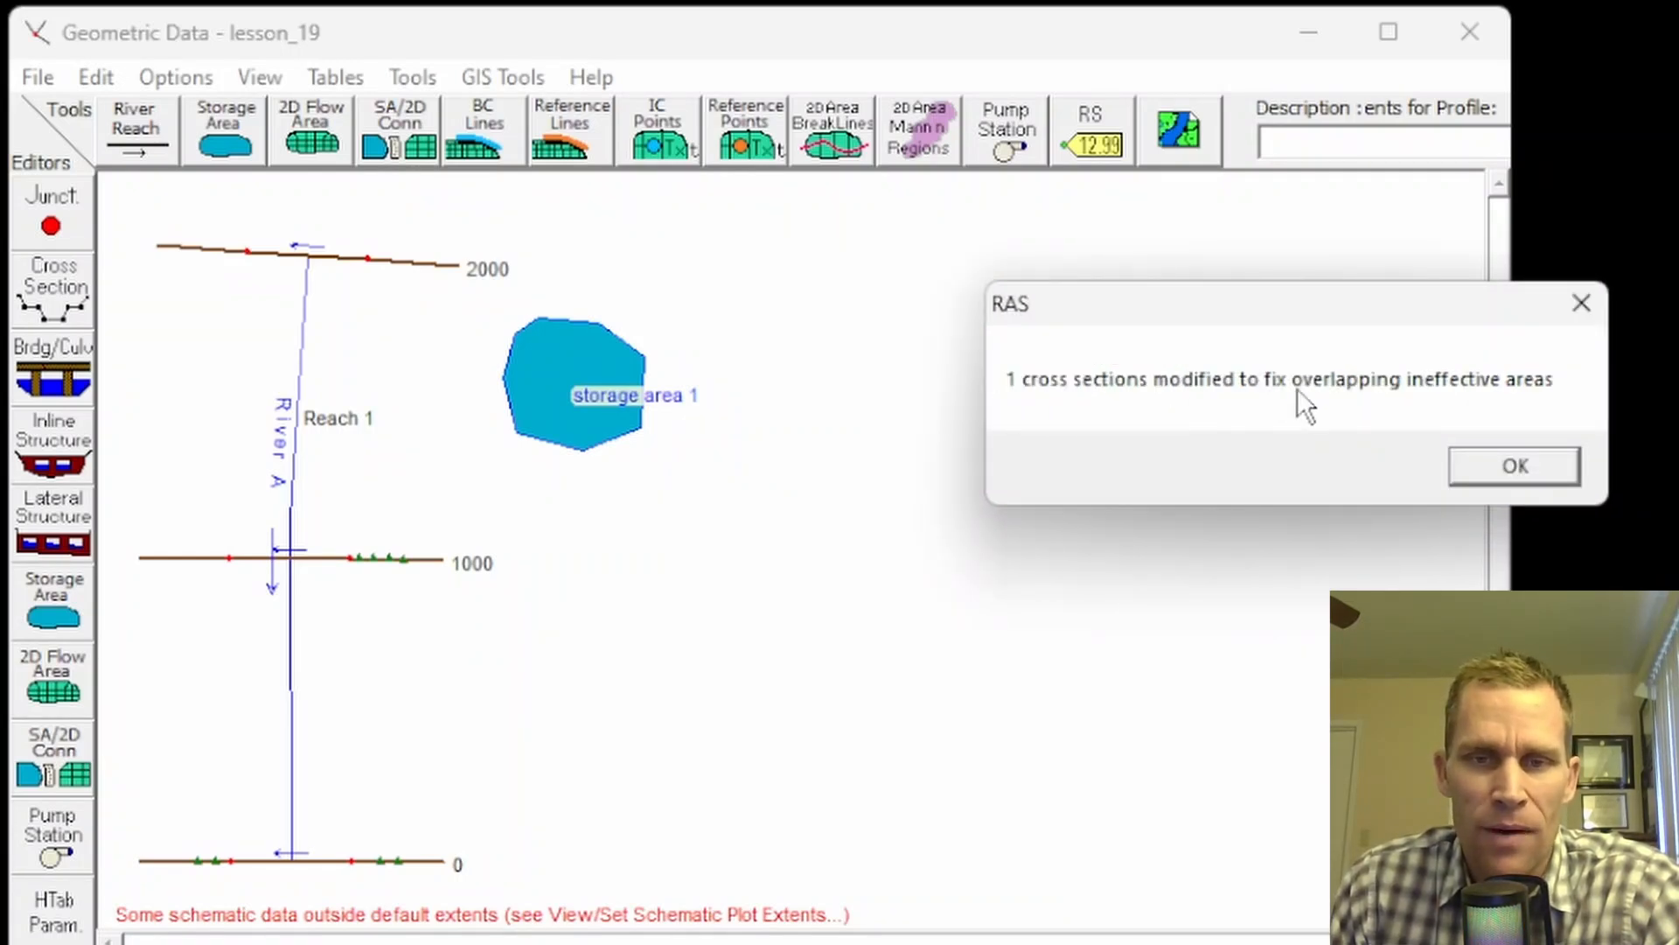
{"action": "left_click", "coordinate": [1495, 463]}
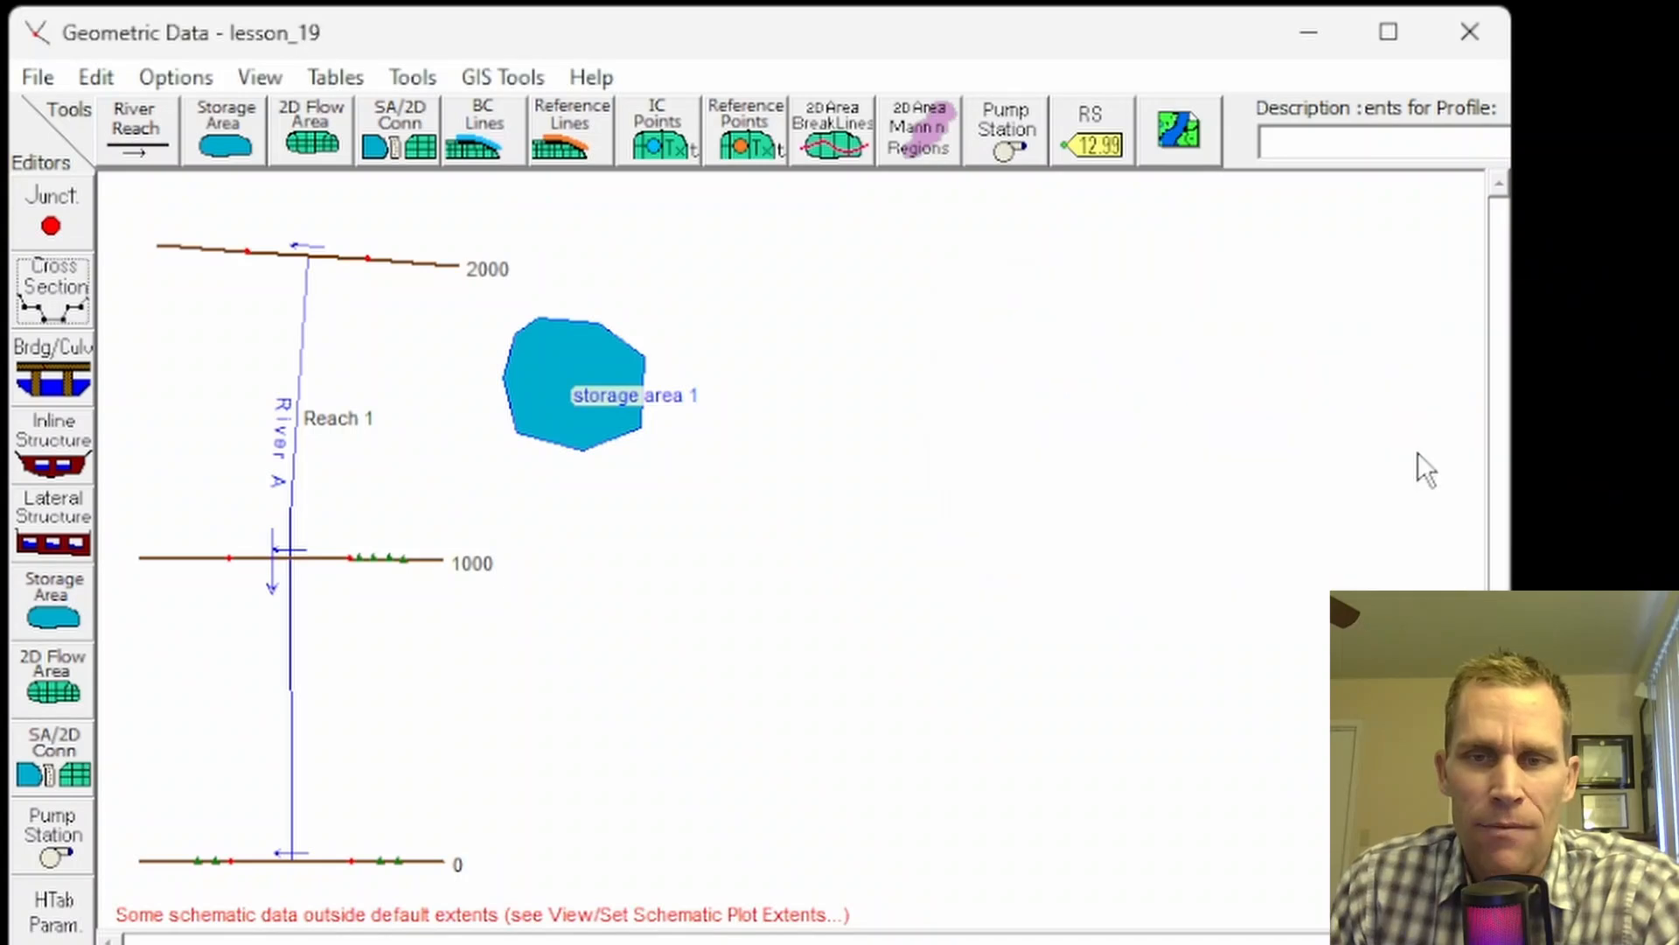
{"action": "left_click", "coordinate": [70, 289]}
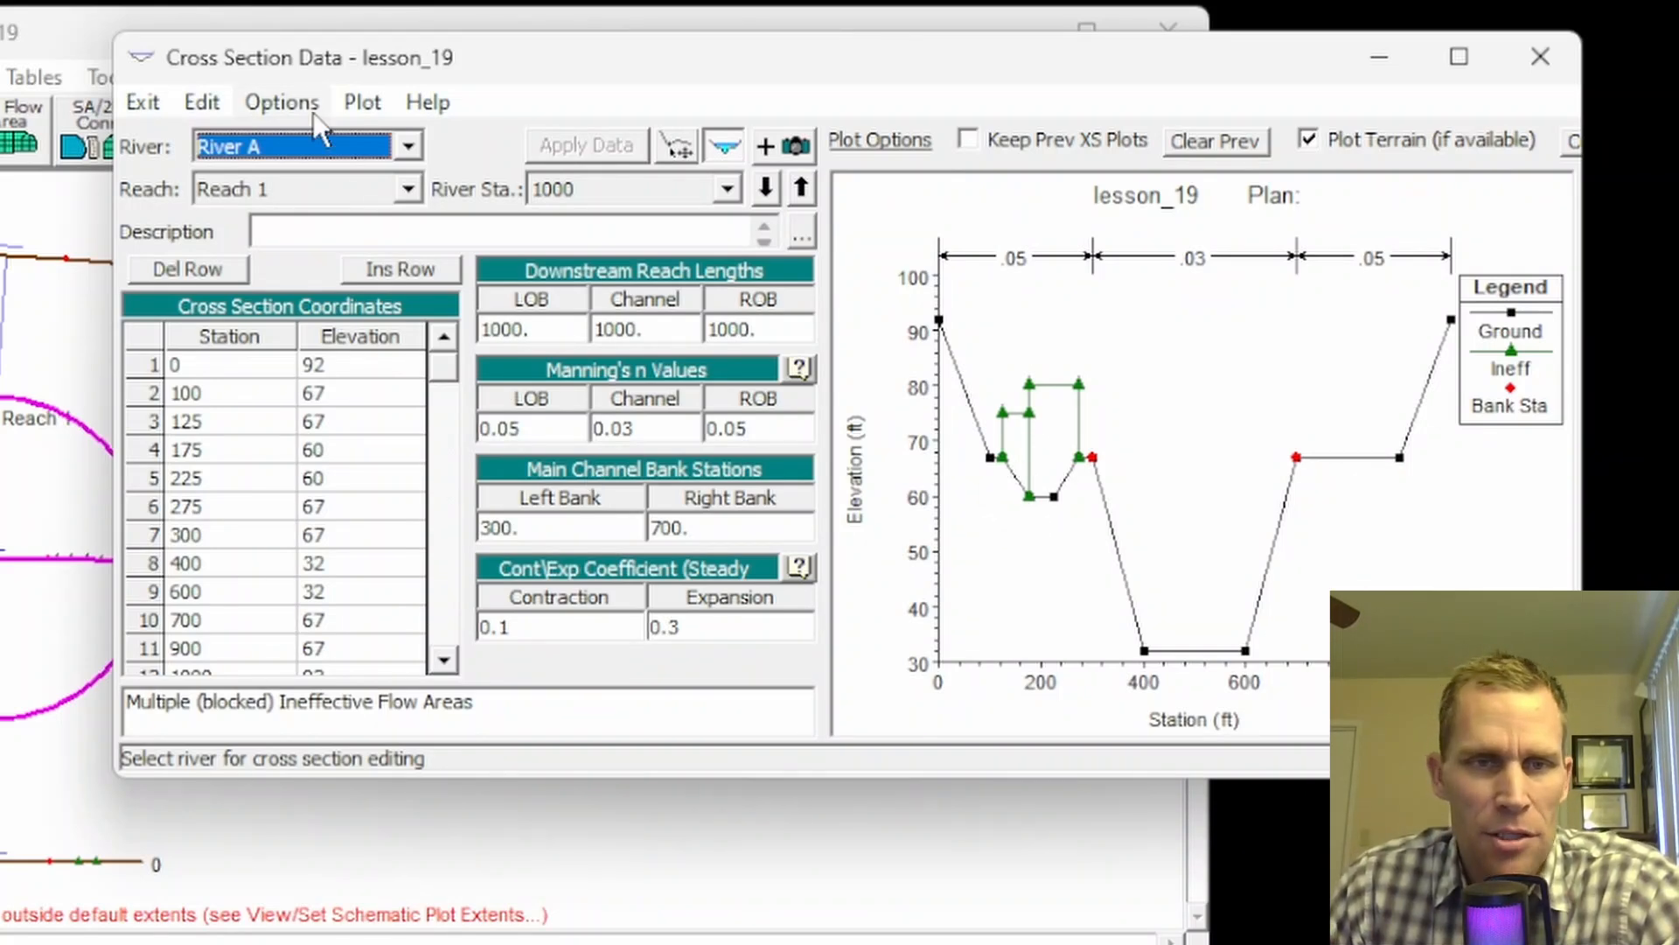
Step: Check that station 1000's first ineffective block now ends at 175, then close Cross Section Data
{"action": "left_click", "coordinate": [281, 102]}
{"action": "left_click", "coordinate": [367, 487]}
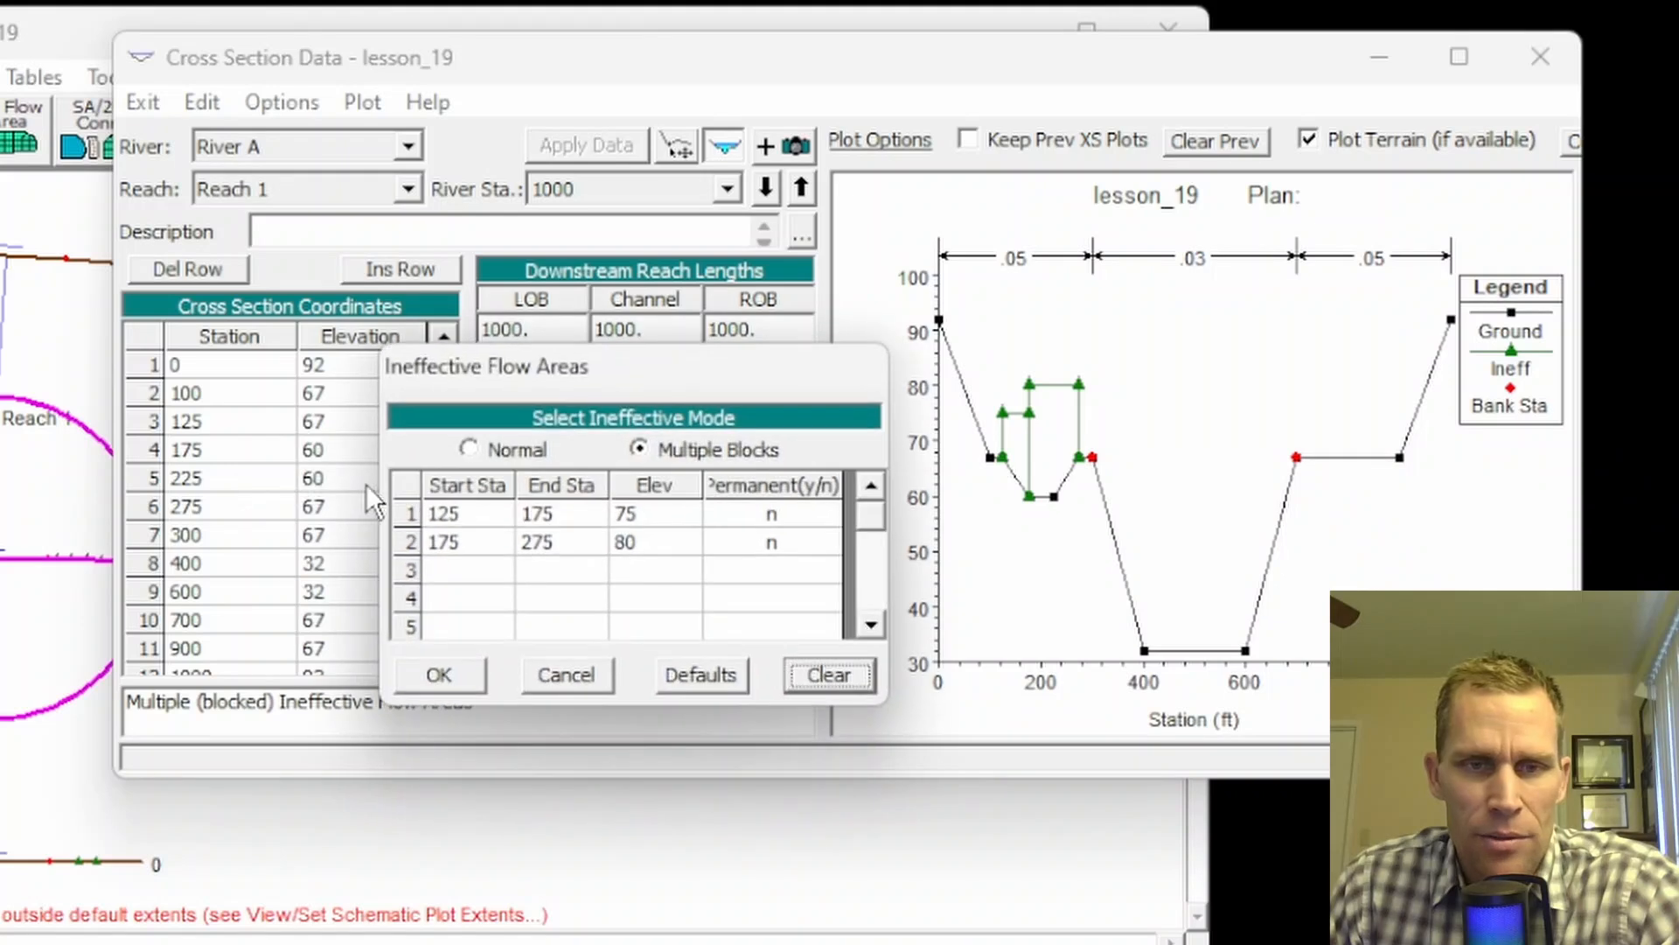
{"action": "left_click", "coordinate": [548, 516]}
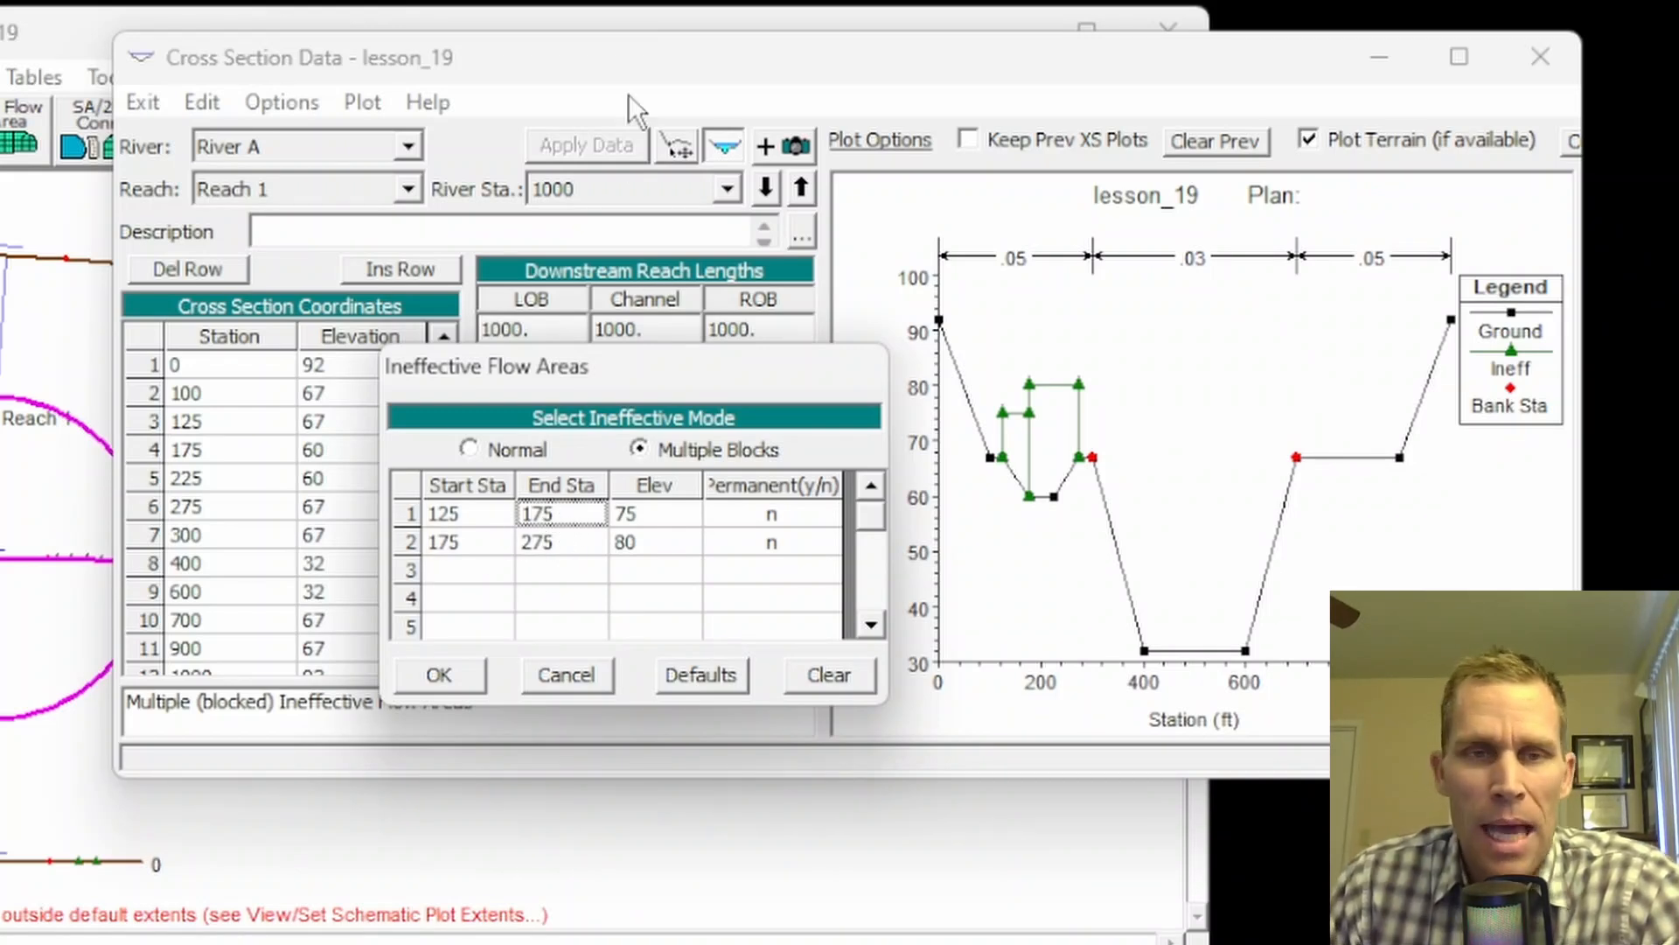
{"action": "mouse_move", "coordinate": [628, 52]}
{"action": "left_mouse_down"}
{"action": "mouse_move", "coordinate": [601, 14]}
{"action": "mouse_move", "coordinate": [627, 28]}
{"action": "left_mouse_up"}
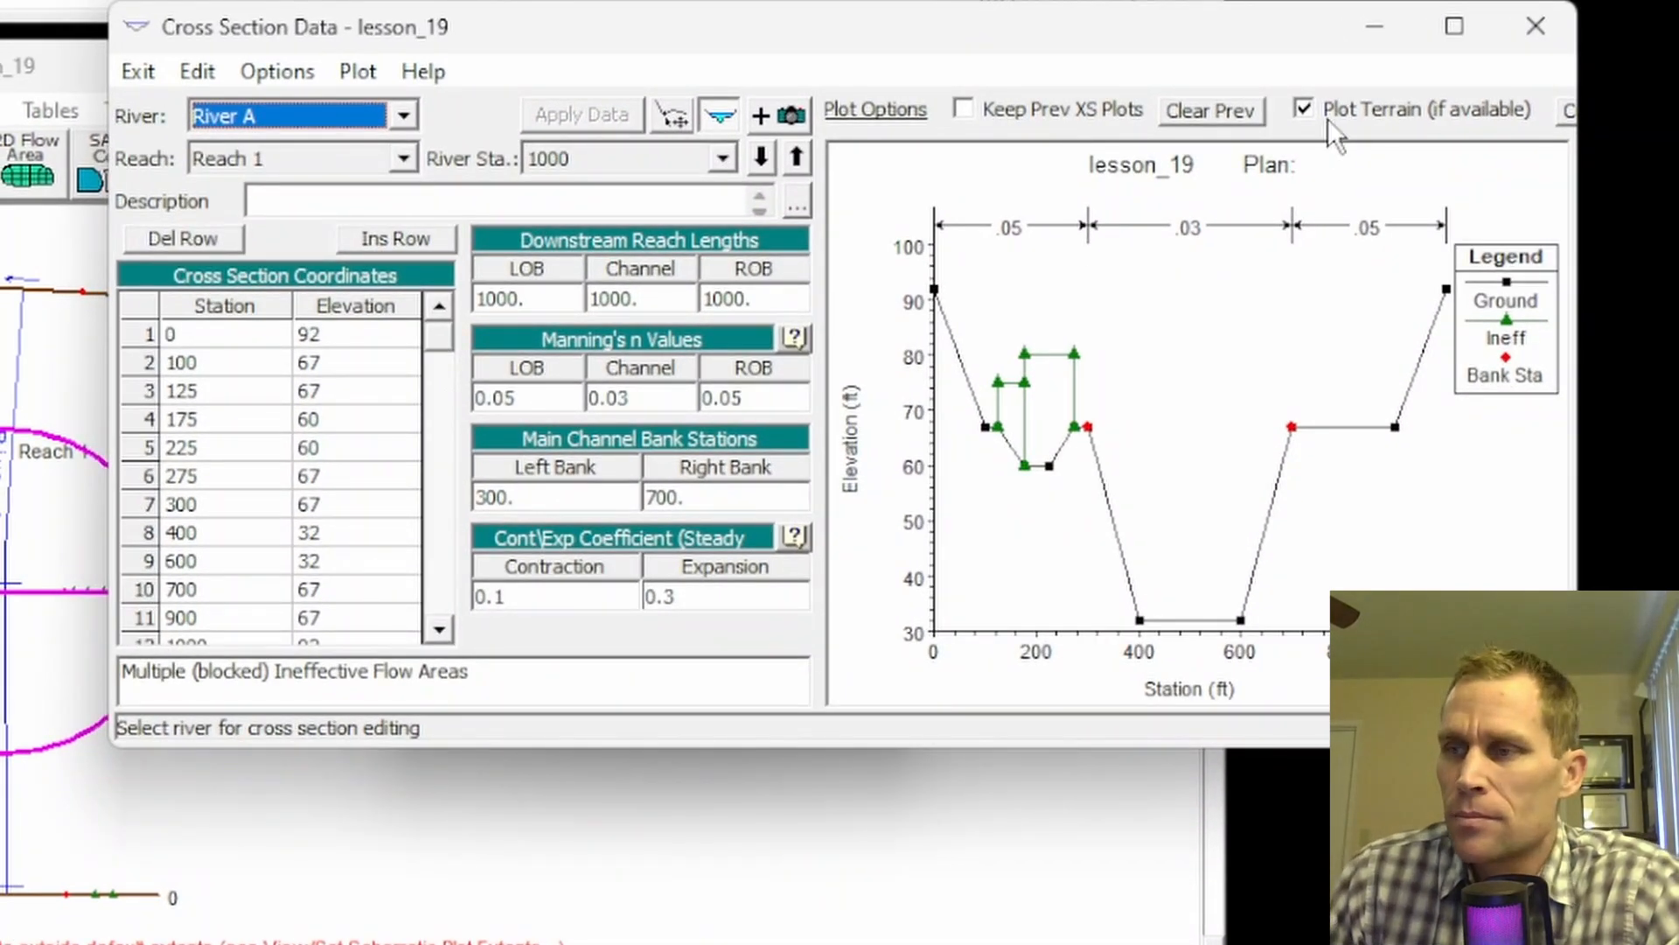
{"action": "left_click", "coordinate": [1536, 26]}
Step: Look over the Ineffective Areas tools, then switch the schematic to cross section editing
{"action": "left_click", "coordinate": [343, 74]}
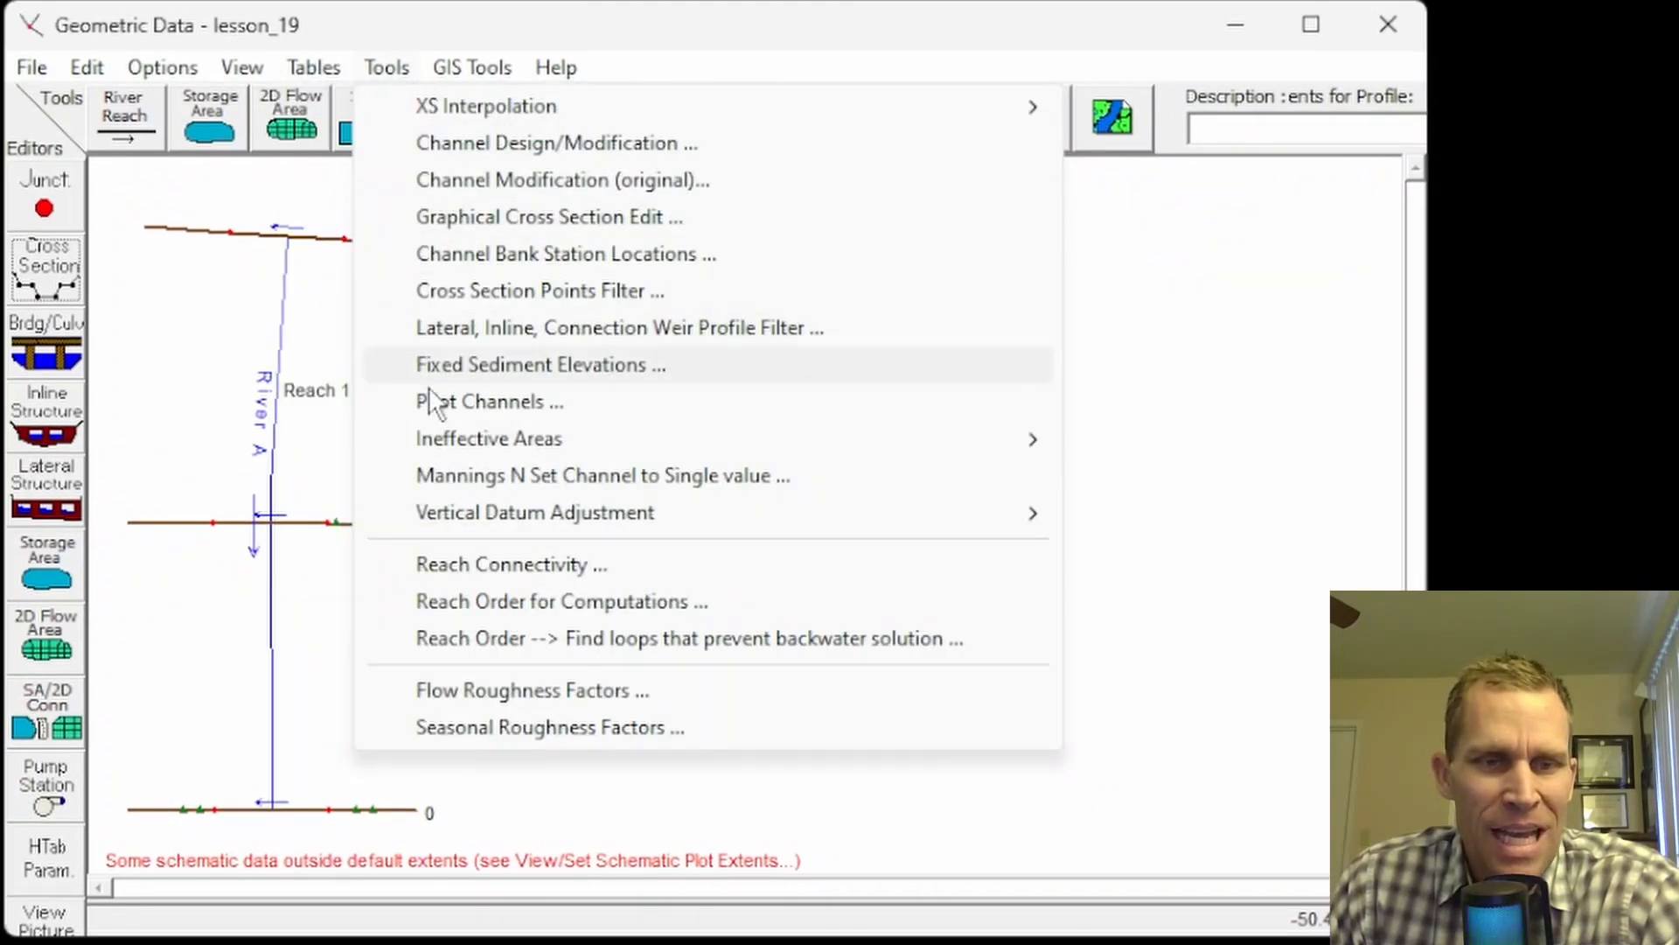
{"action": "mouse_move", "coordinate": [480, 439]}
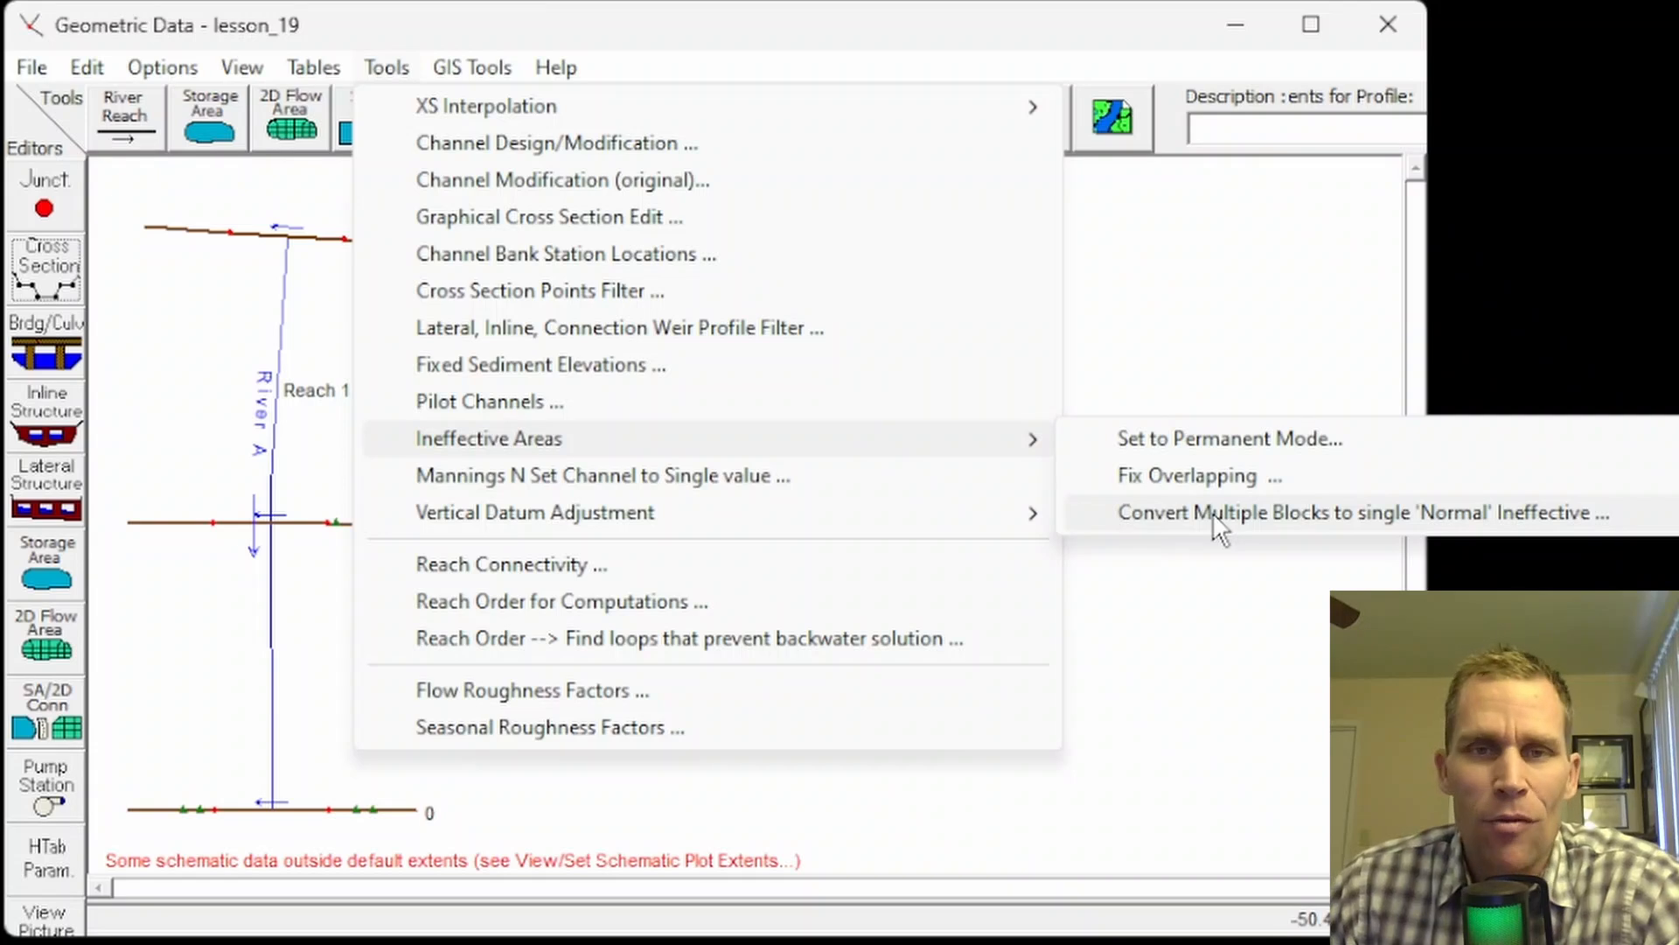
{"action": "left_click", "coordinate": [1111, 21]}
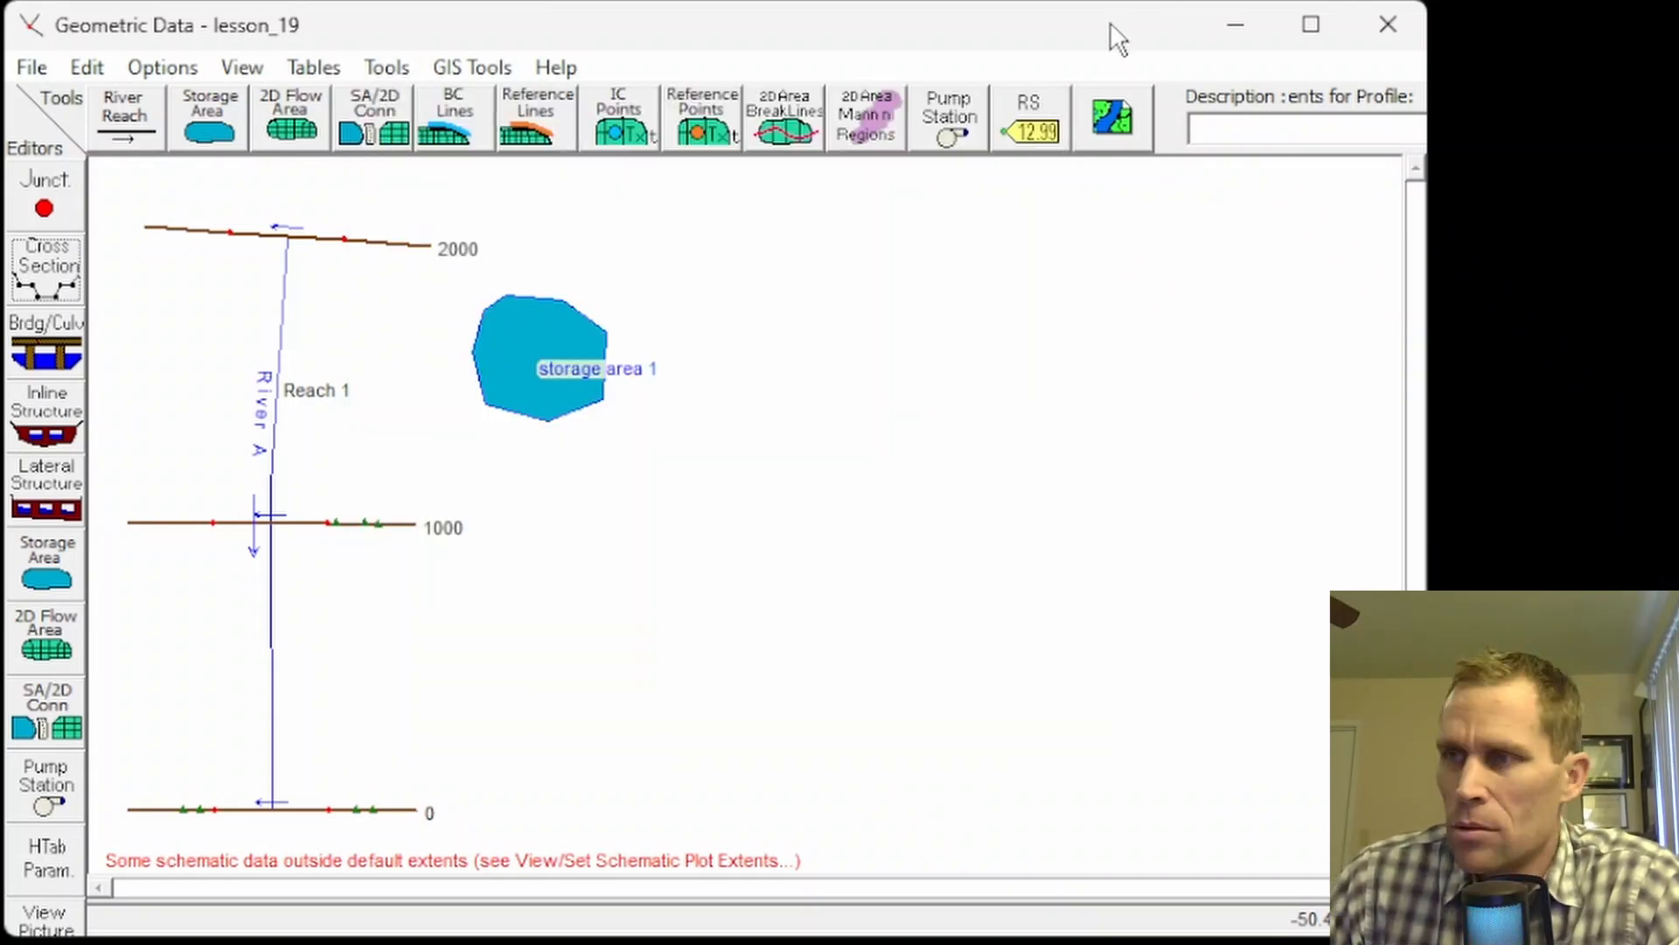
Step: Bring up the ineffective flow areas for river station 2000
{"action": "left_click", "coordinate": [70, 280]}
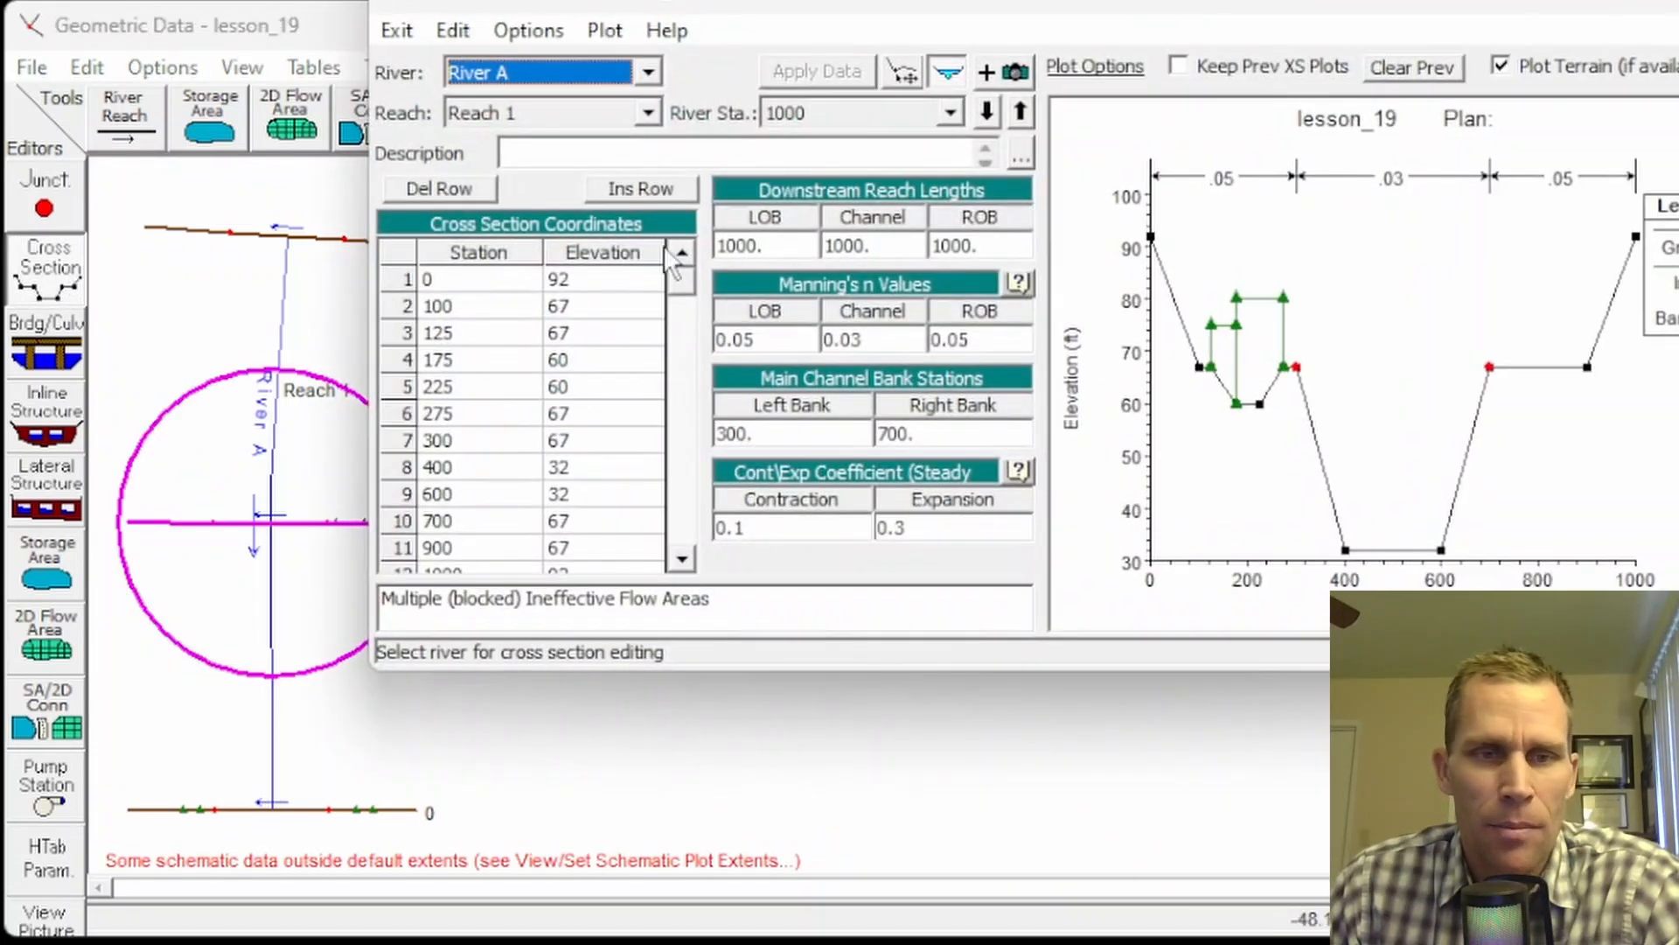
{"action": "left_click", "coordinate": [1021, 112]}
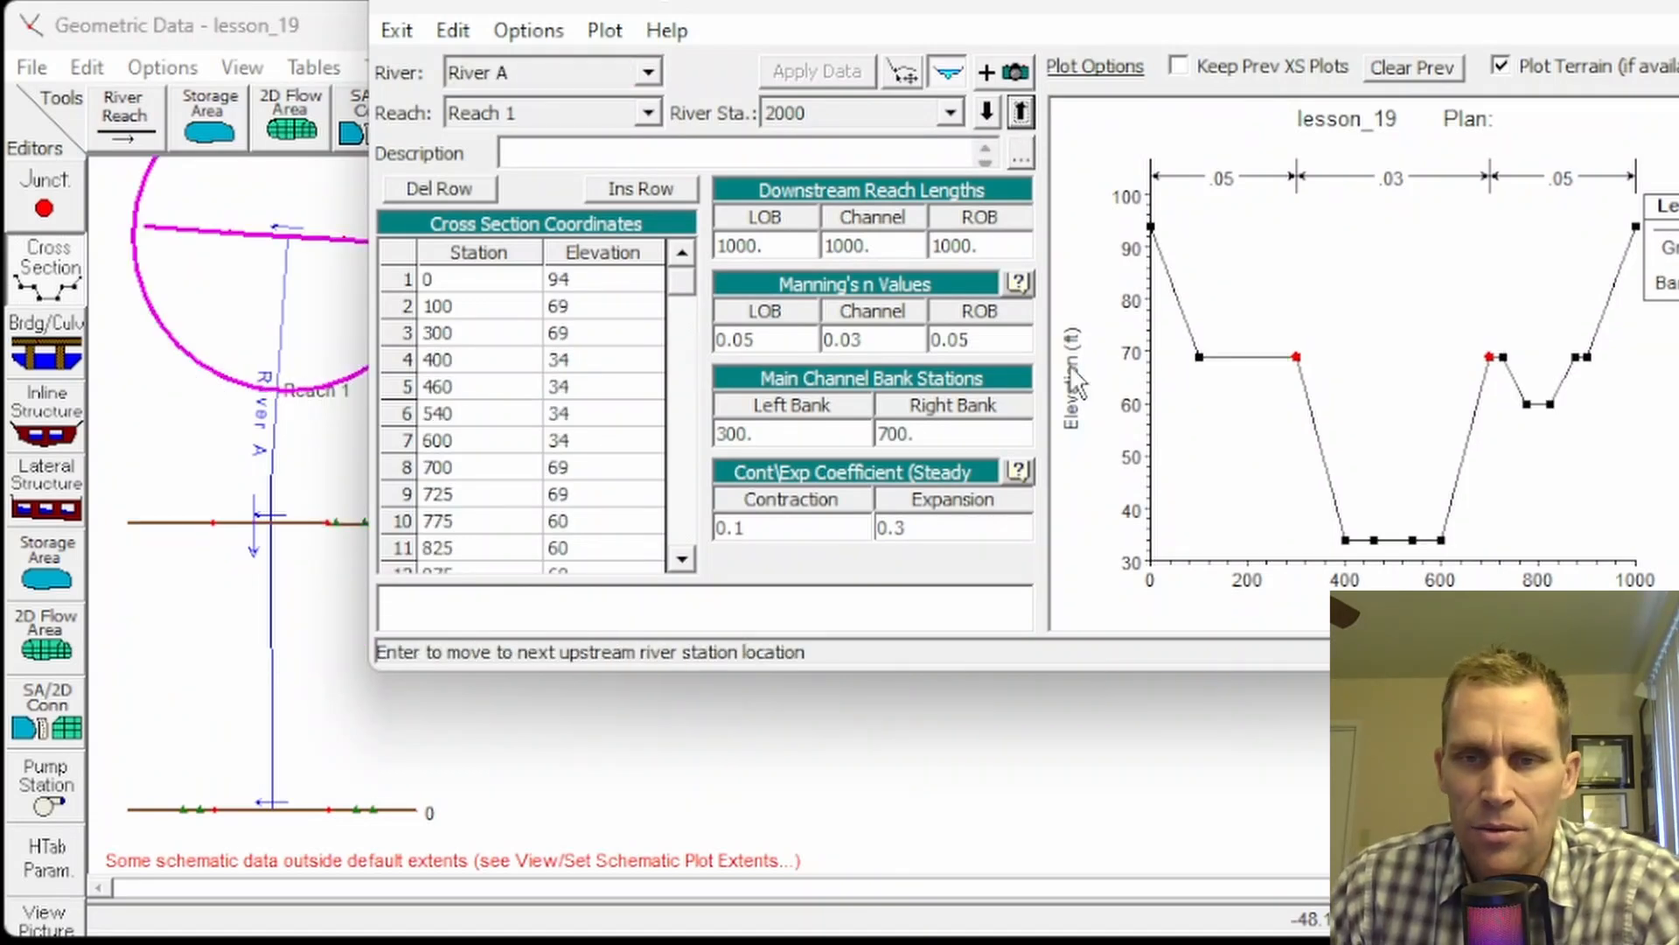
{"action": "left_click", "coordinate": [528, 31]}
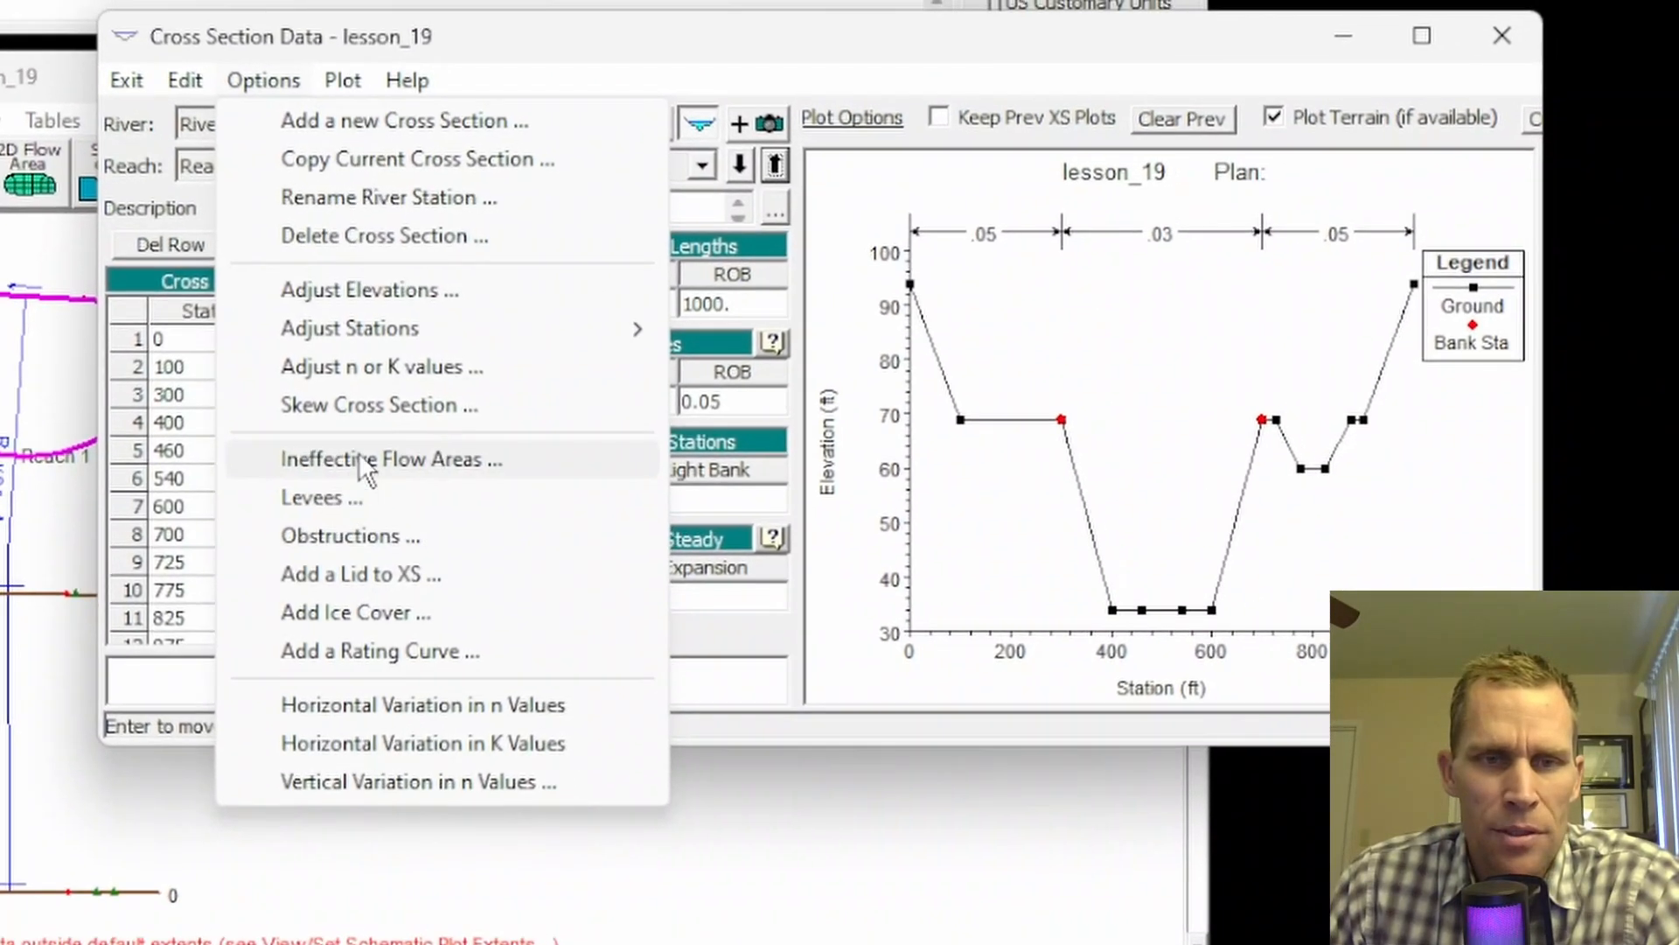
{"action": "left_click", "coordinate": [358, 453]}
{"action": "left_click_drag", "start_coordinate": [628, 391], "coordinate": [555, 369]}
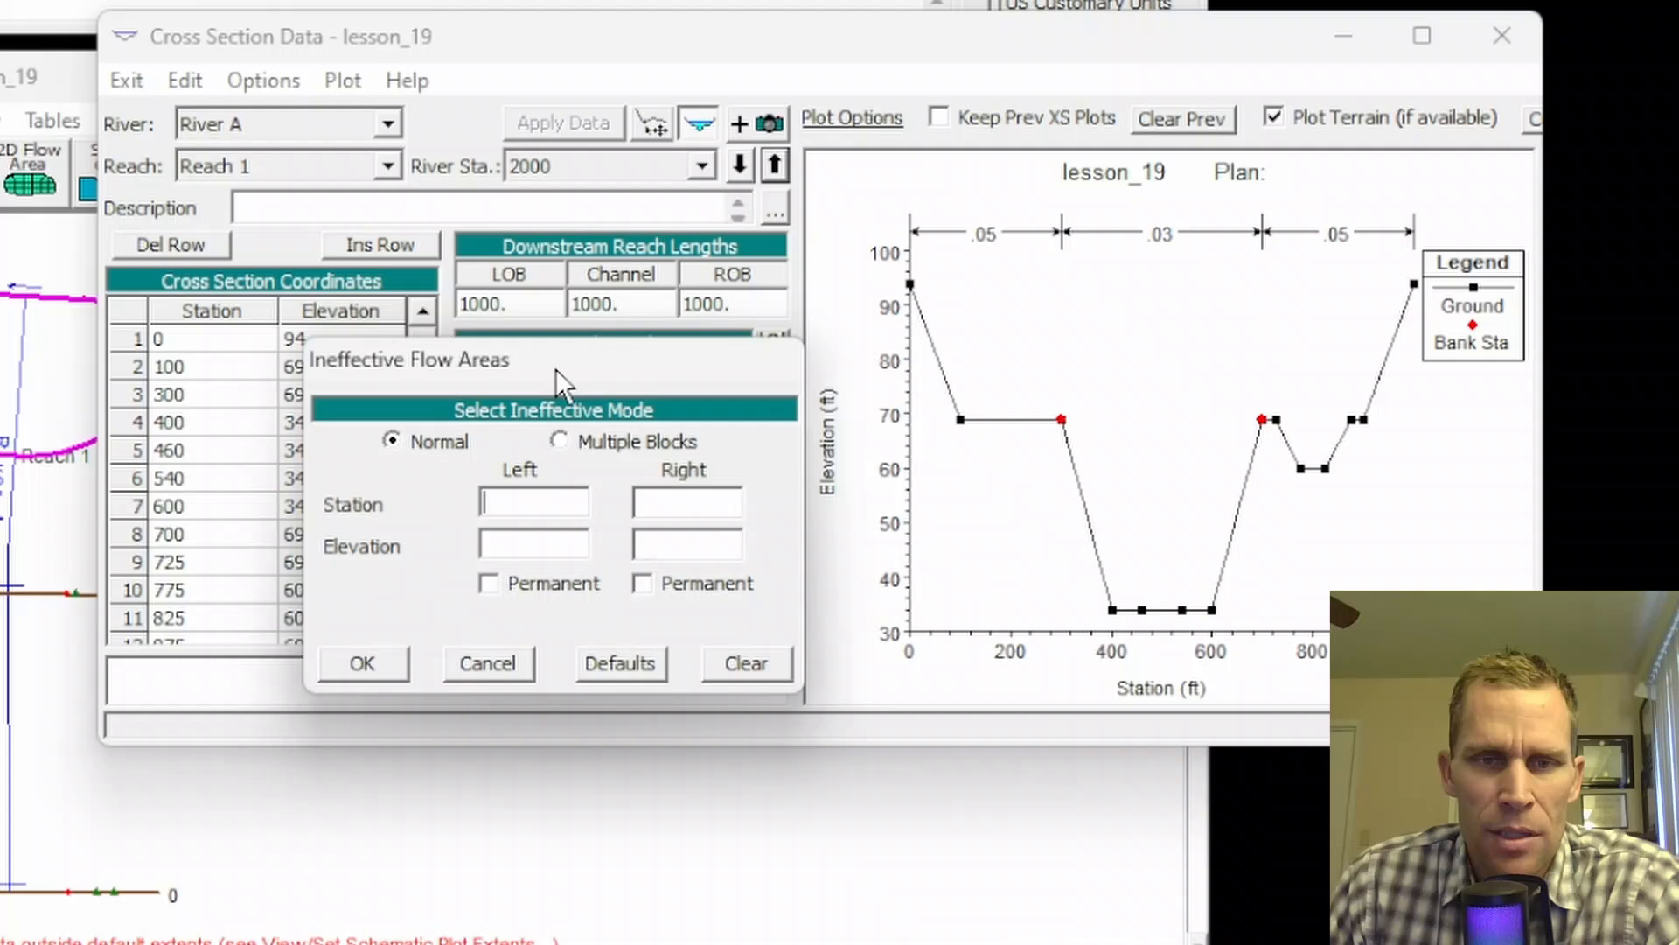
Step: Set station 2000's ineffective areas to Multiple Blocks mode, leaving the block table empty
{"action": "left_click", "coordinate": [411, 441]}
{"action": "left_click", "coordinate": [560, 440]}
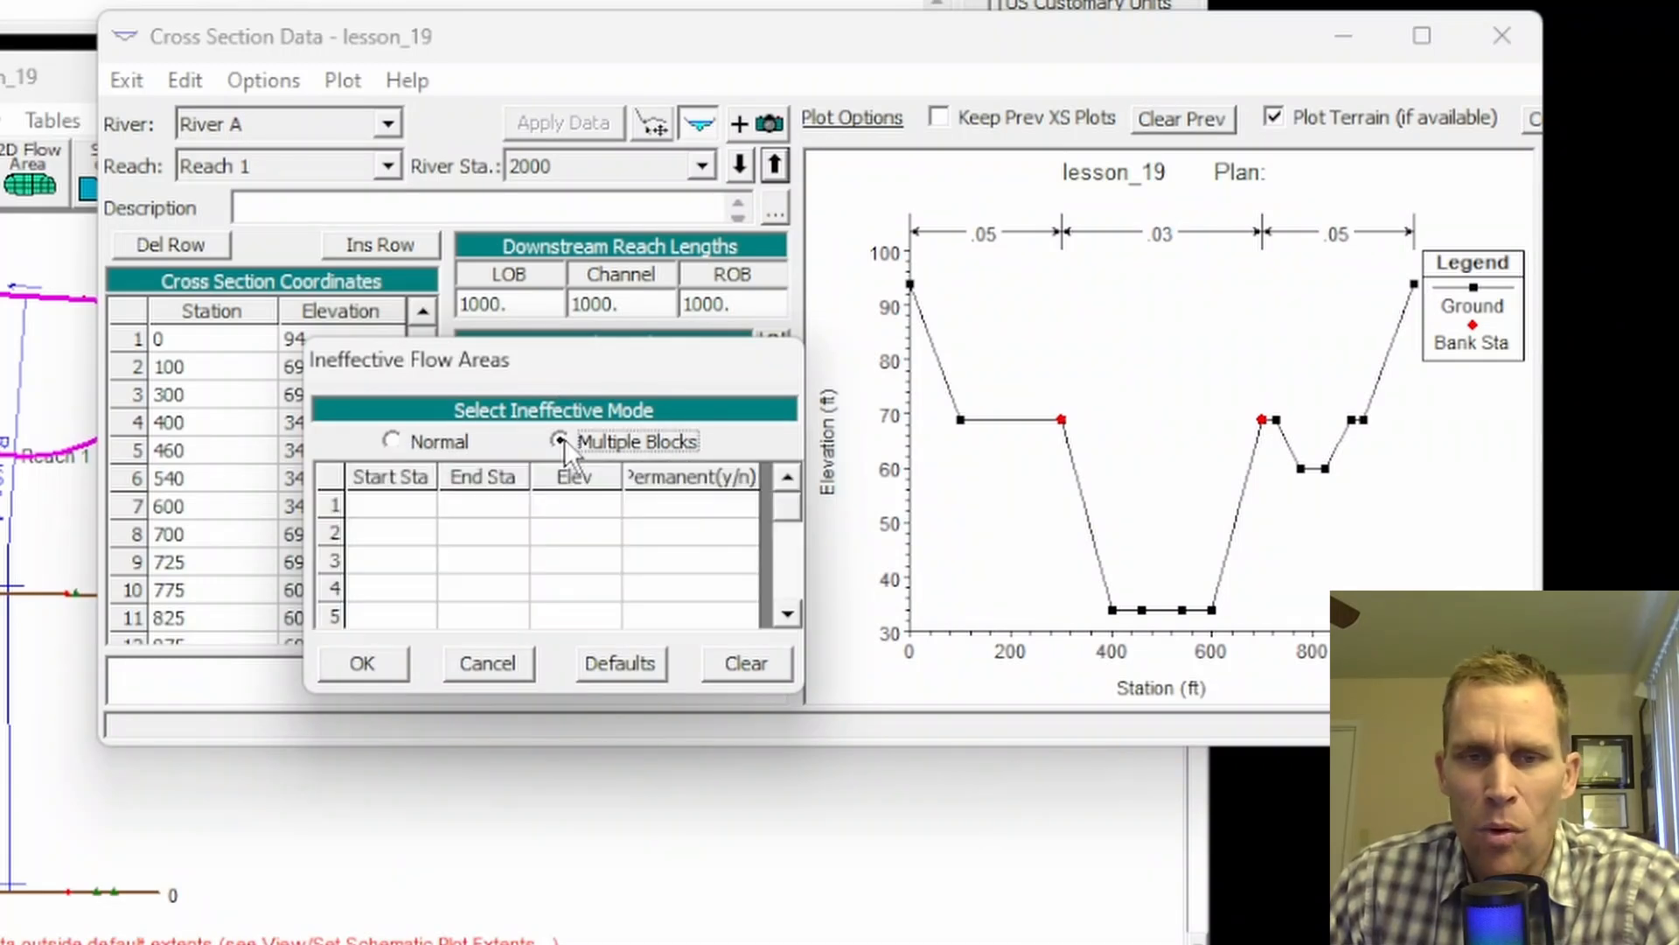
{"action": "left_click", "coordinate": [395, 439]}
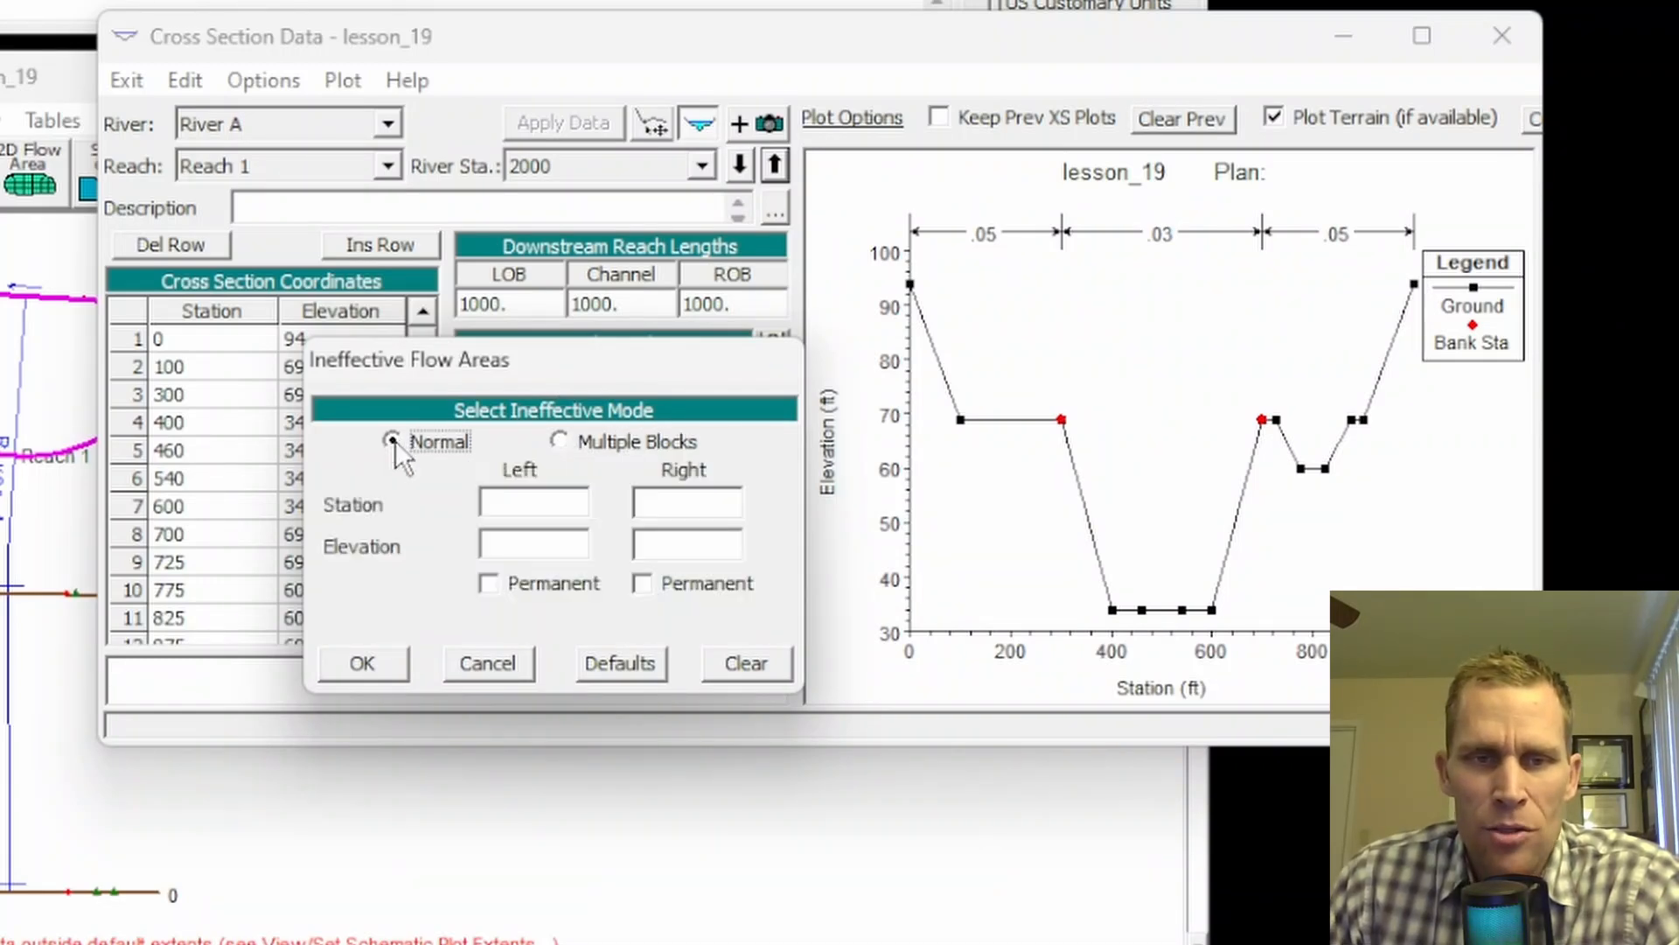
{"action": "left_click", "coordinate": [559, 440]}
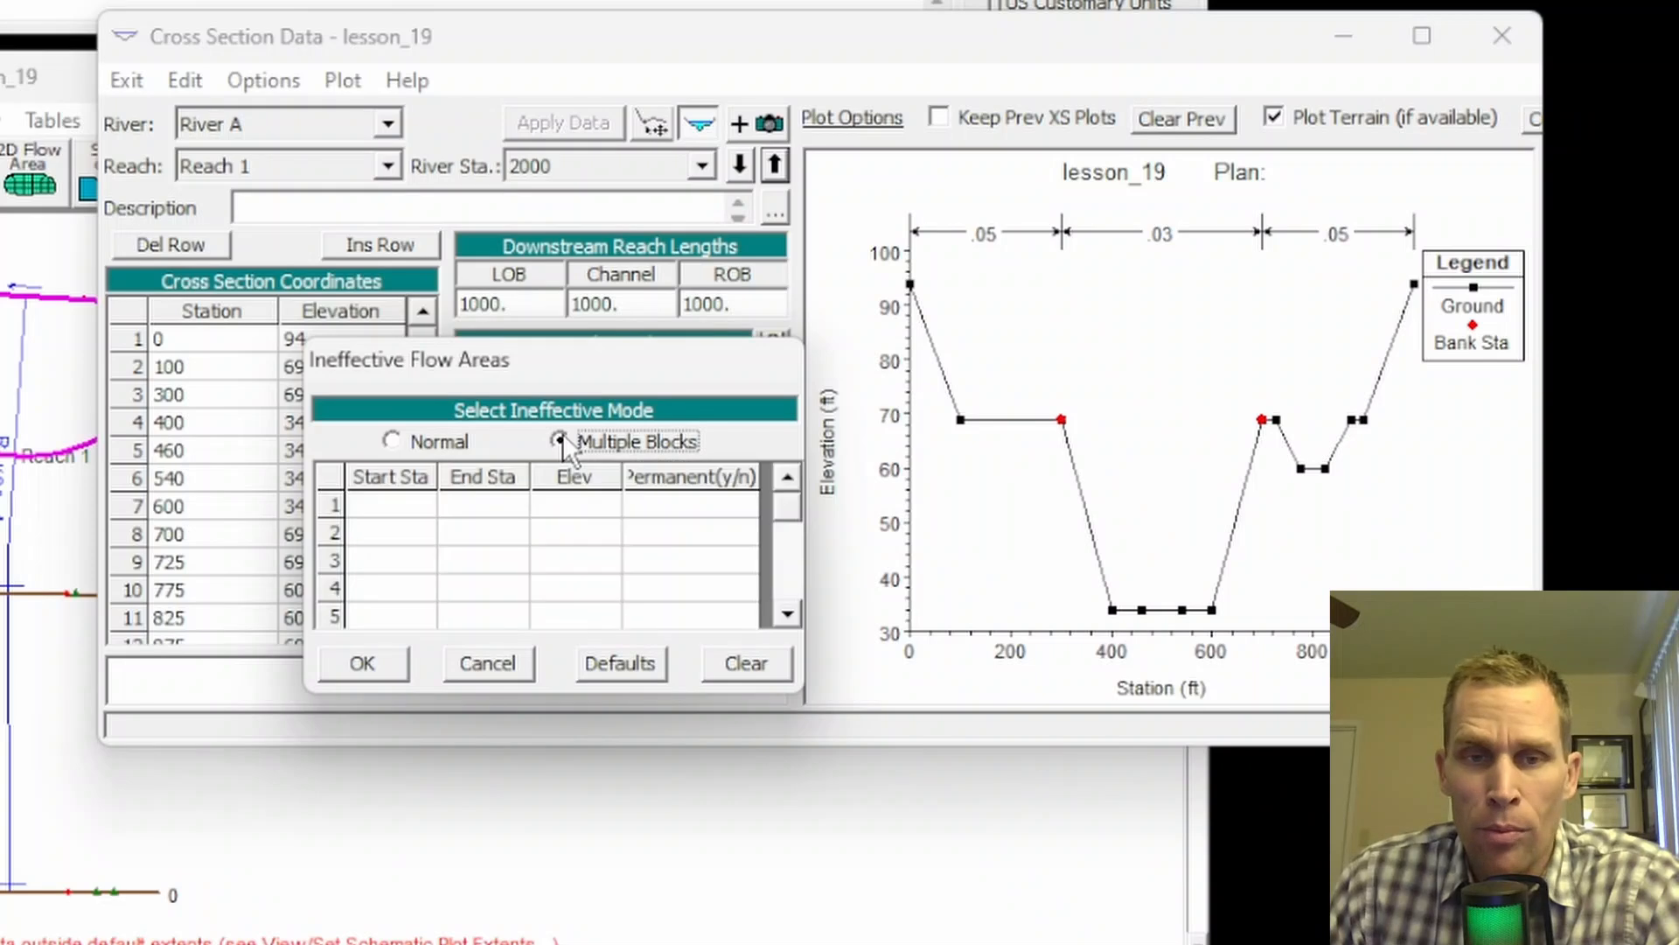
{"action": "left_click", "coordinate": [396, 440]}
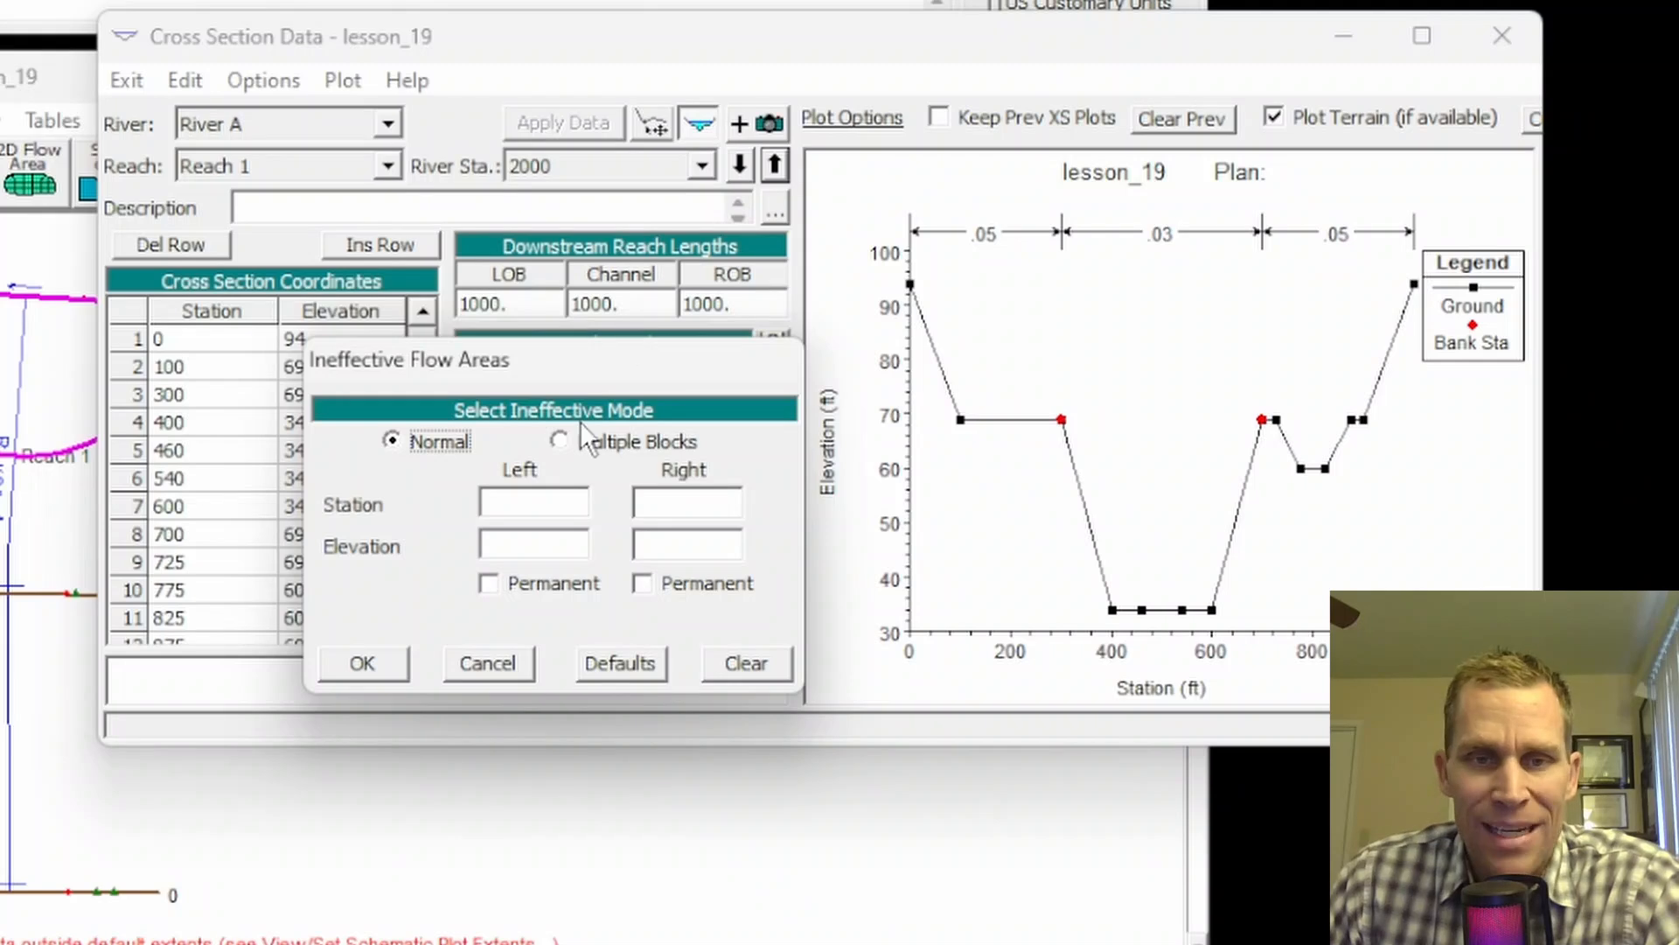
{"action": "left_click", "coordinate": [560, 441]}
{"action": "left_click", "coordinate": [389, 506]}
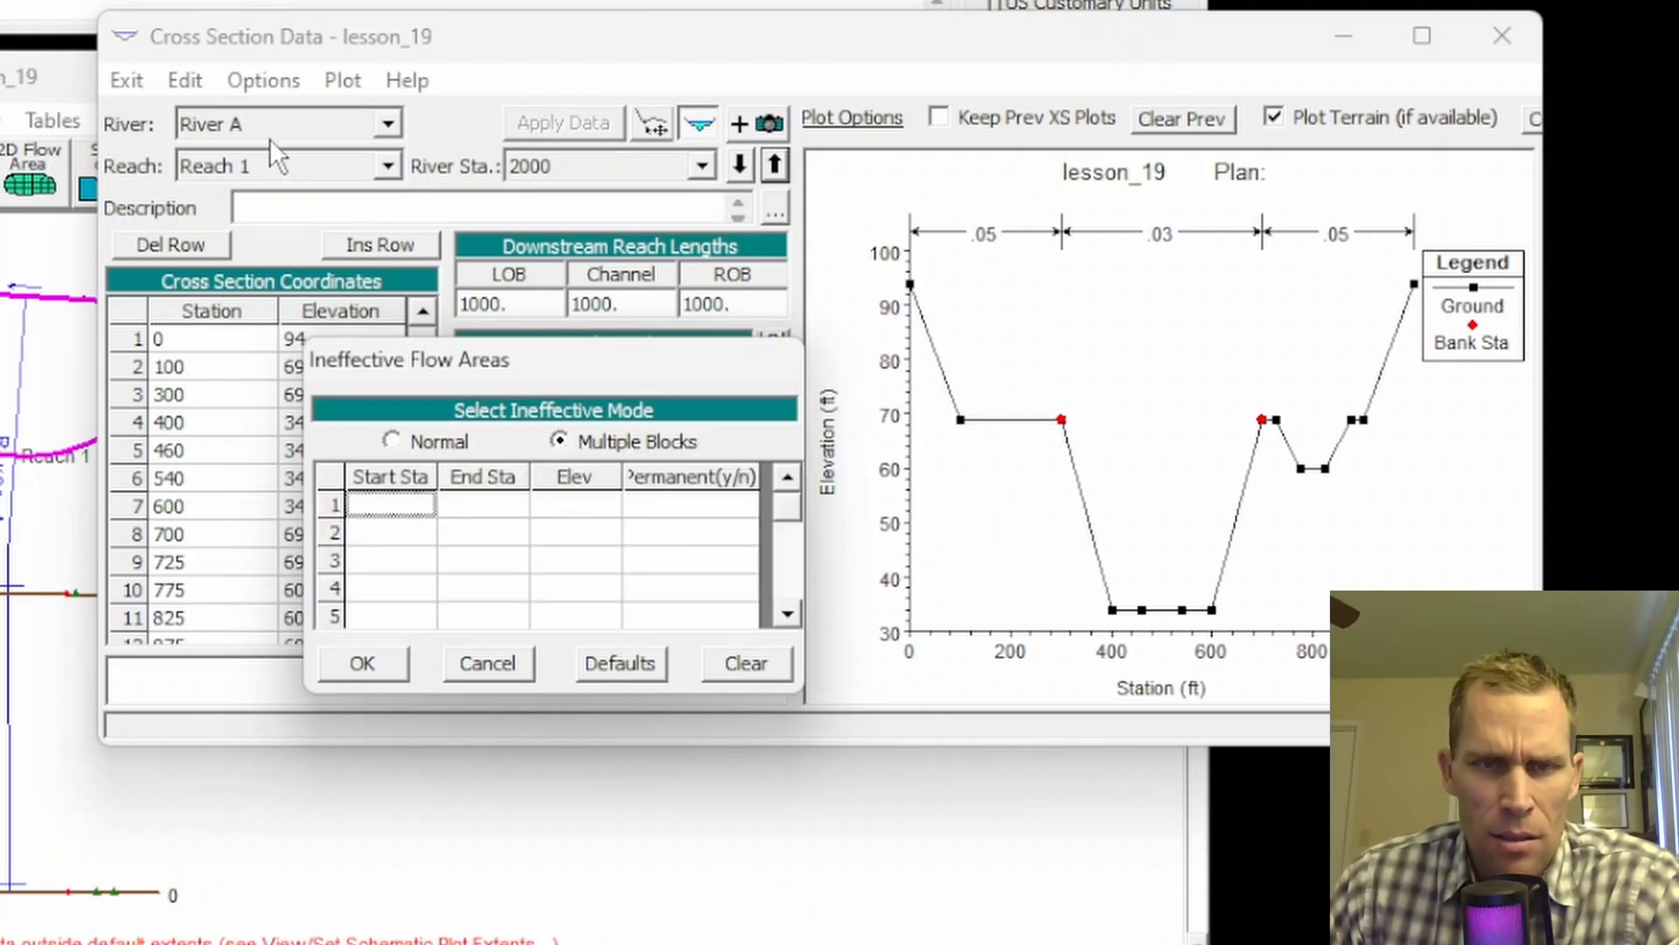
{"action": "left_click_drag", "start_coordinate": [396, 361], "coordinate": [499, 420]}
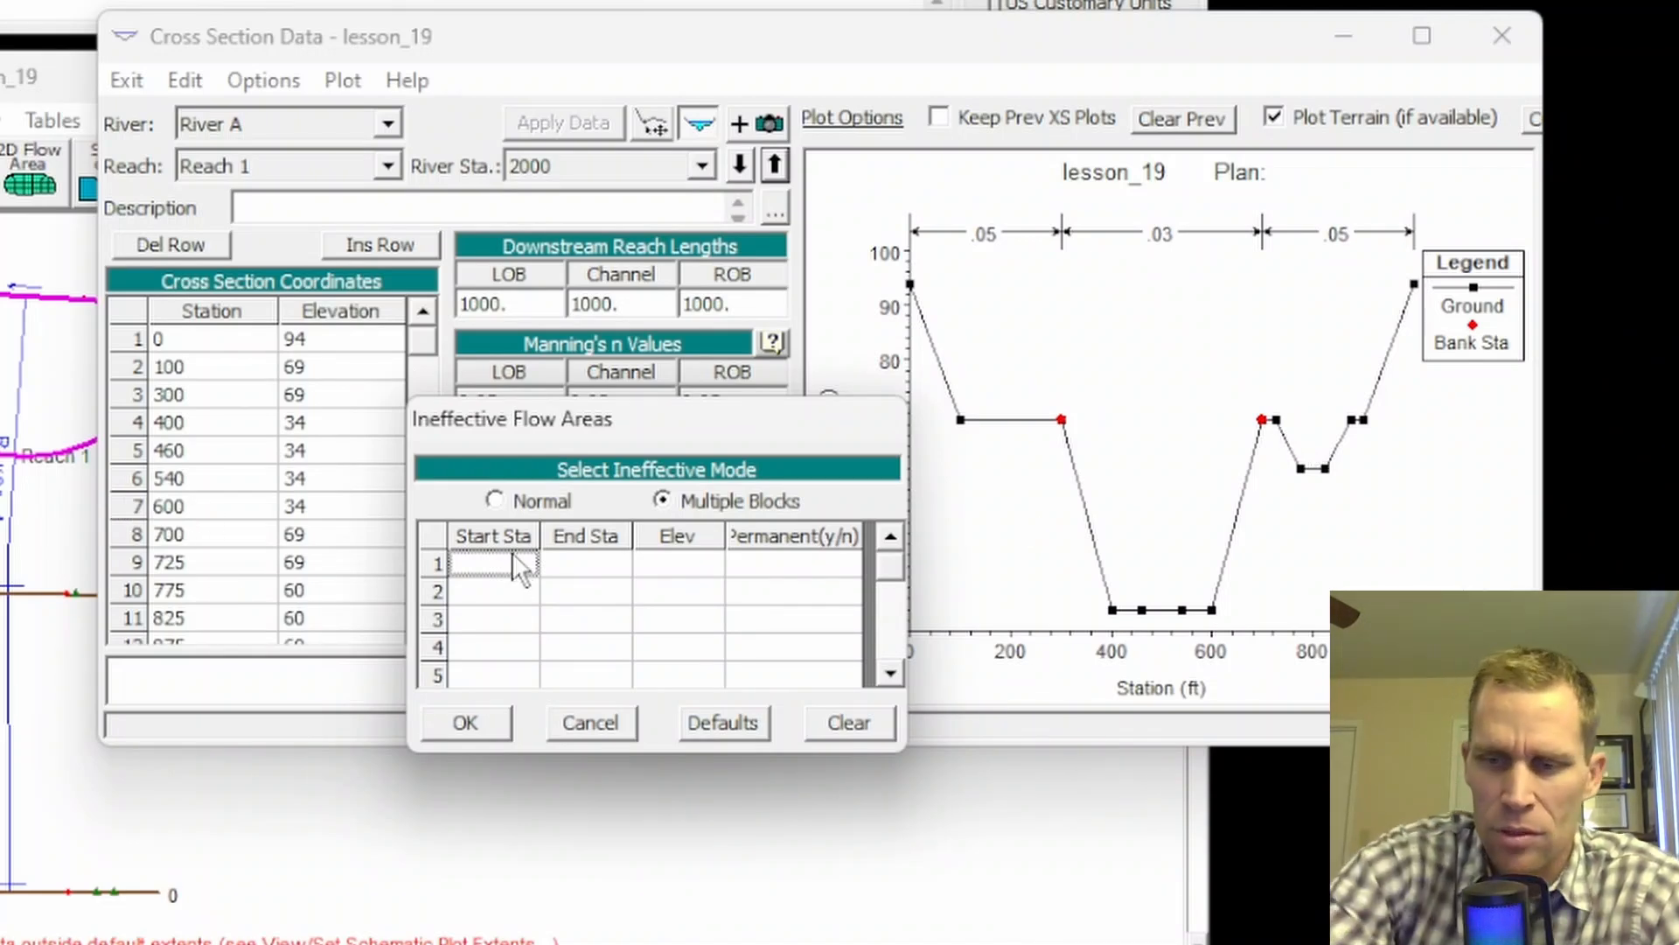
Step: Enter the first ineffective block: 725 to 825 at elevation 75
{"action": "type", "text": "725"}
{"action": "key", "text": "Tab"}
{"action": "type", "text": "825"}
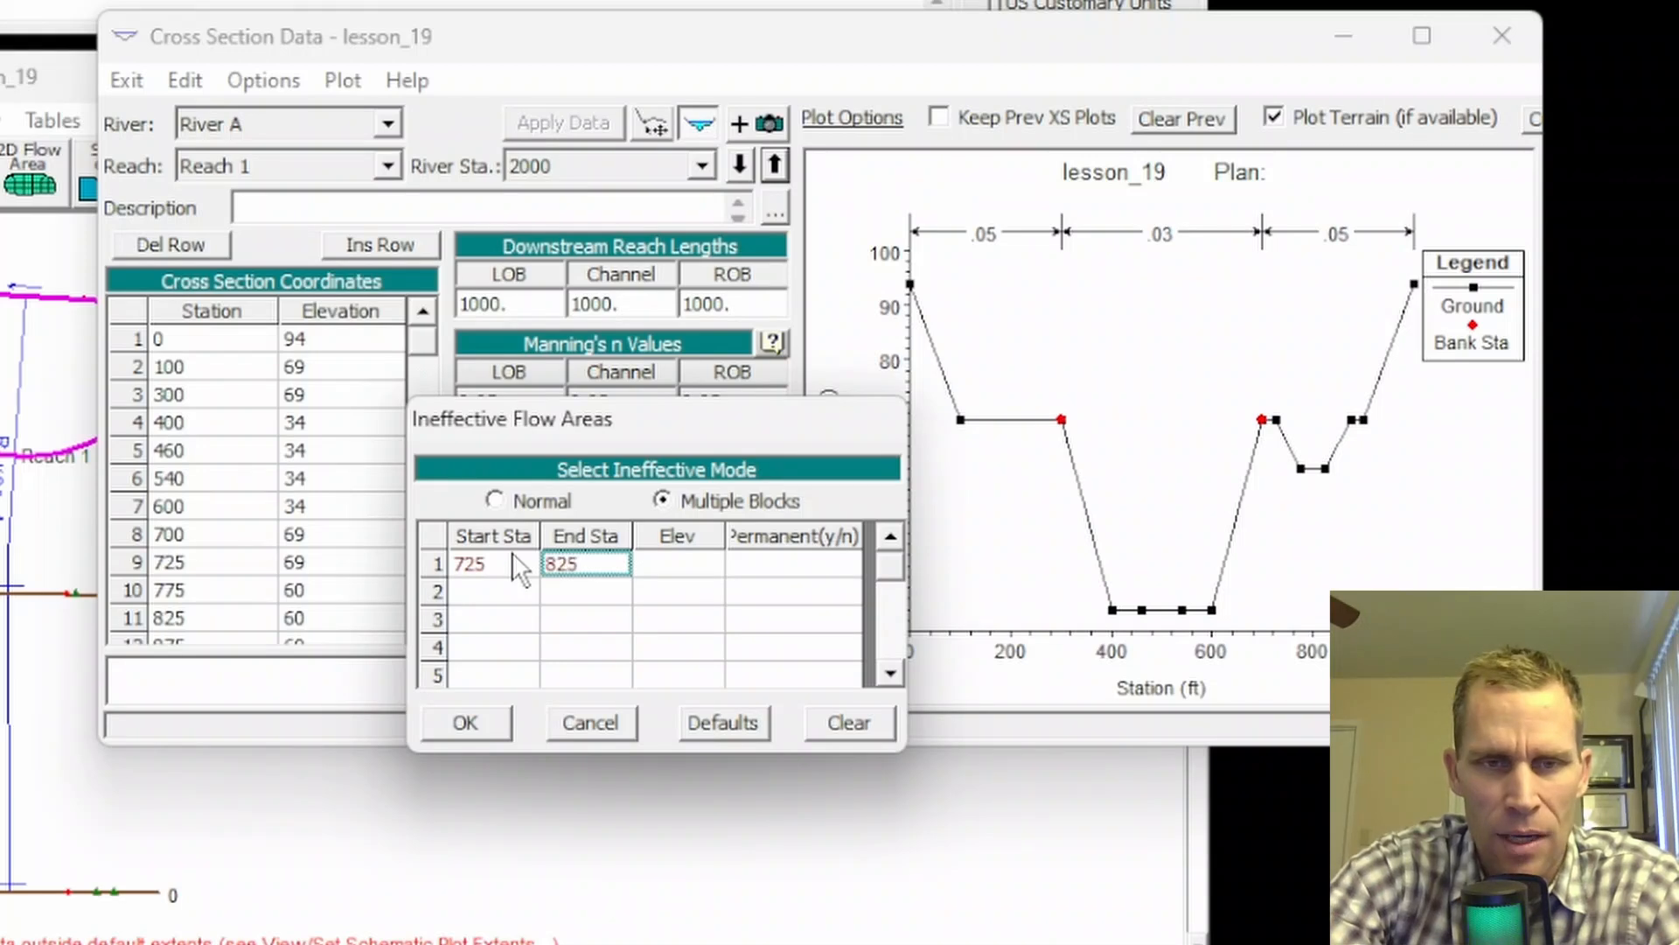
{"action": "key", "text": "Tab"}
{"action": "type", "text": "75"}
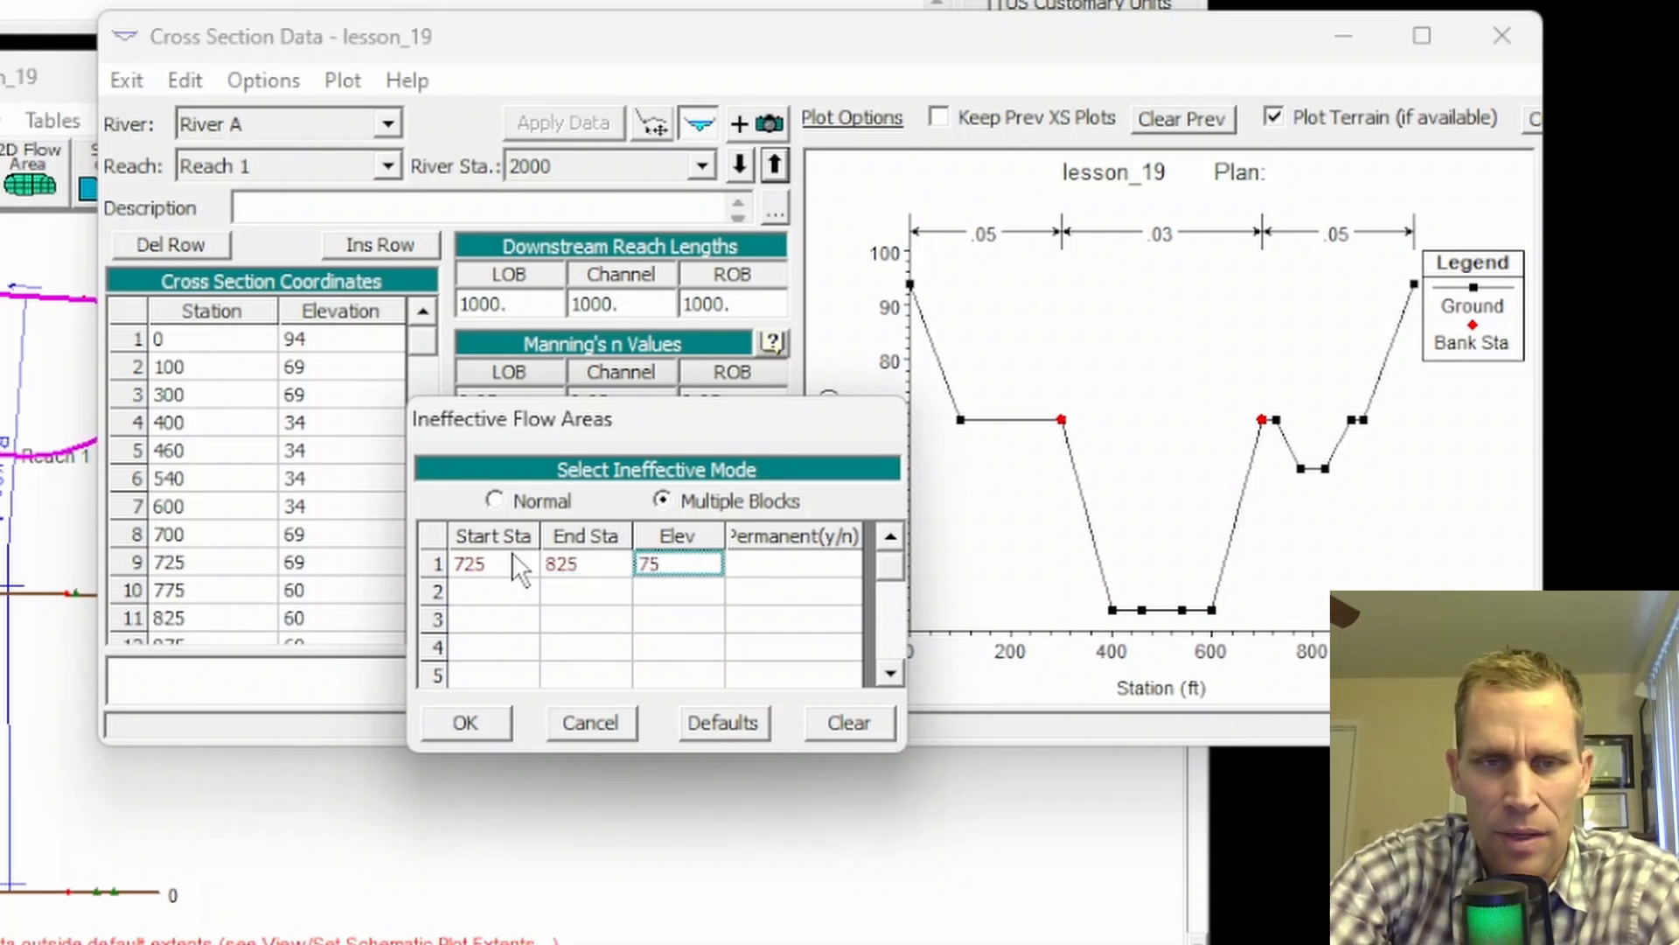
{"action": "key", "text": "Tab"}
{"action": "key", "text": "Tab"}
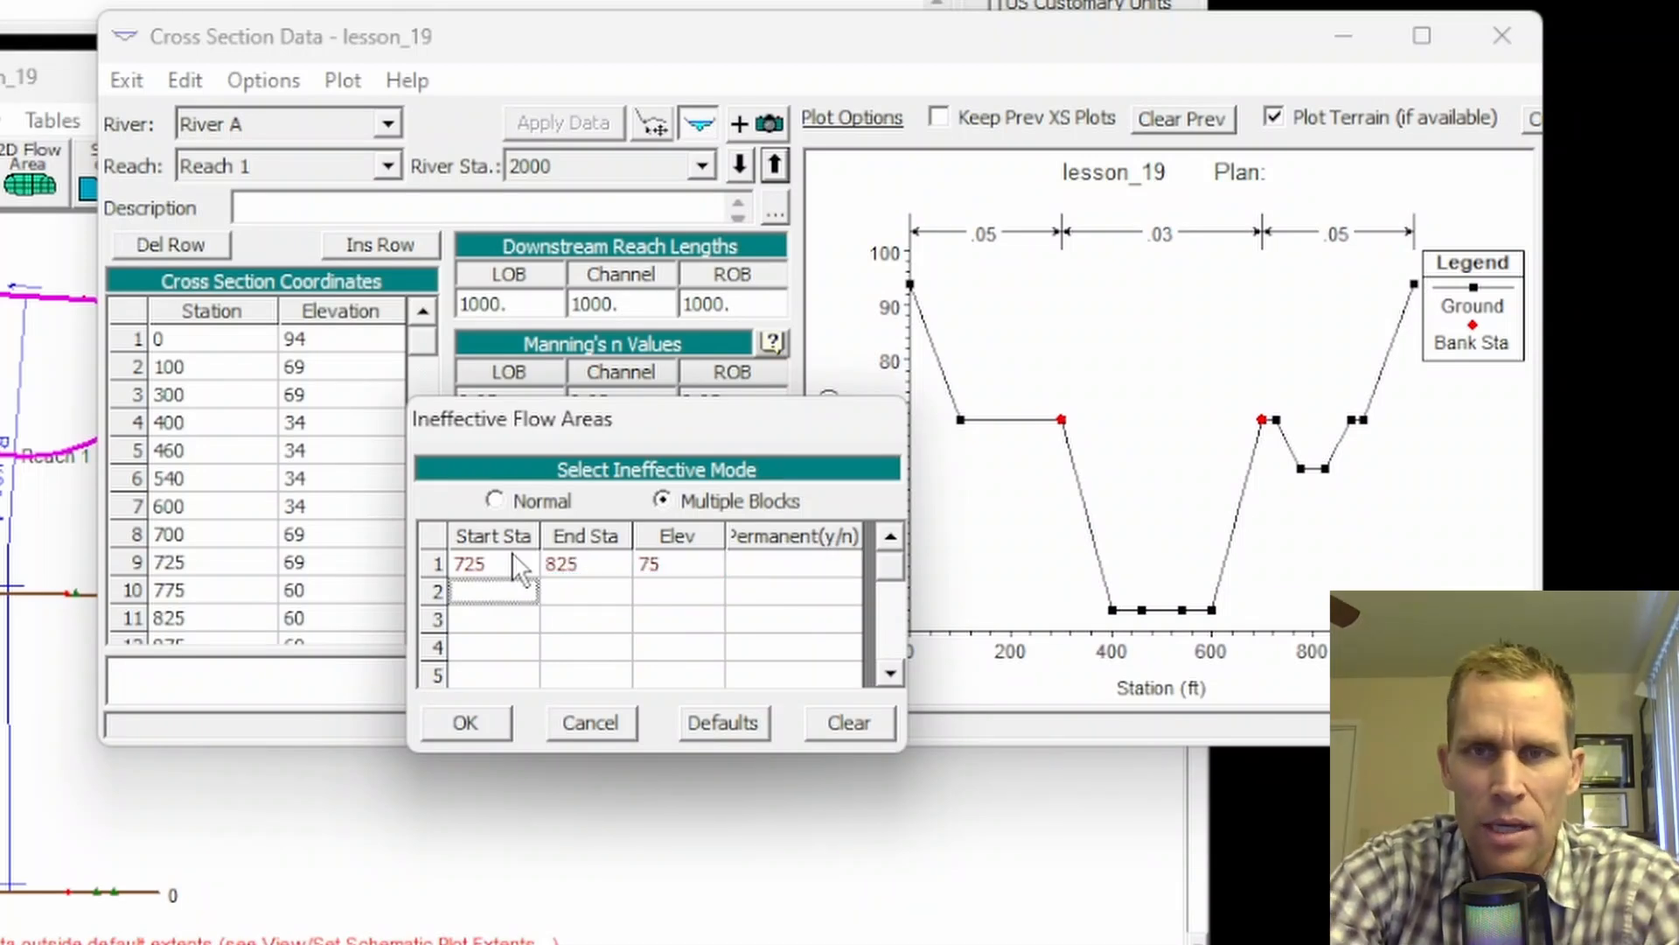
Step: Enter the second block, 775 to 875 at elevation 80, then save and apply
{"action": "type", "text": "775"}
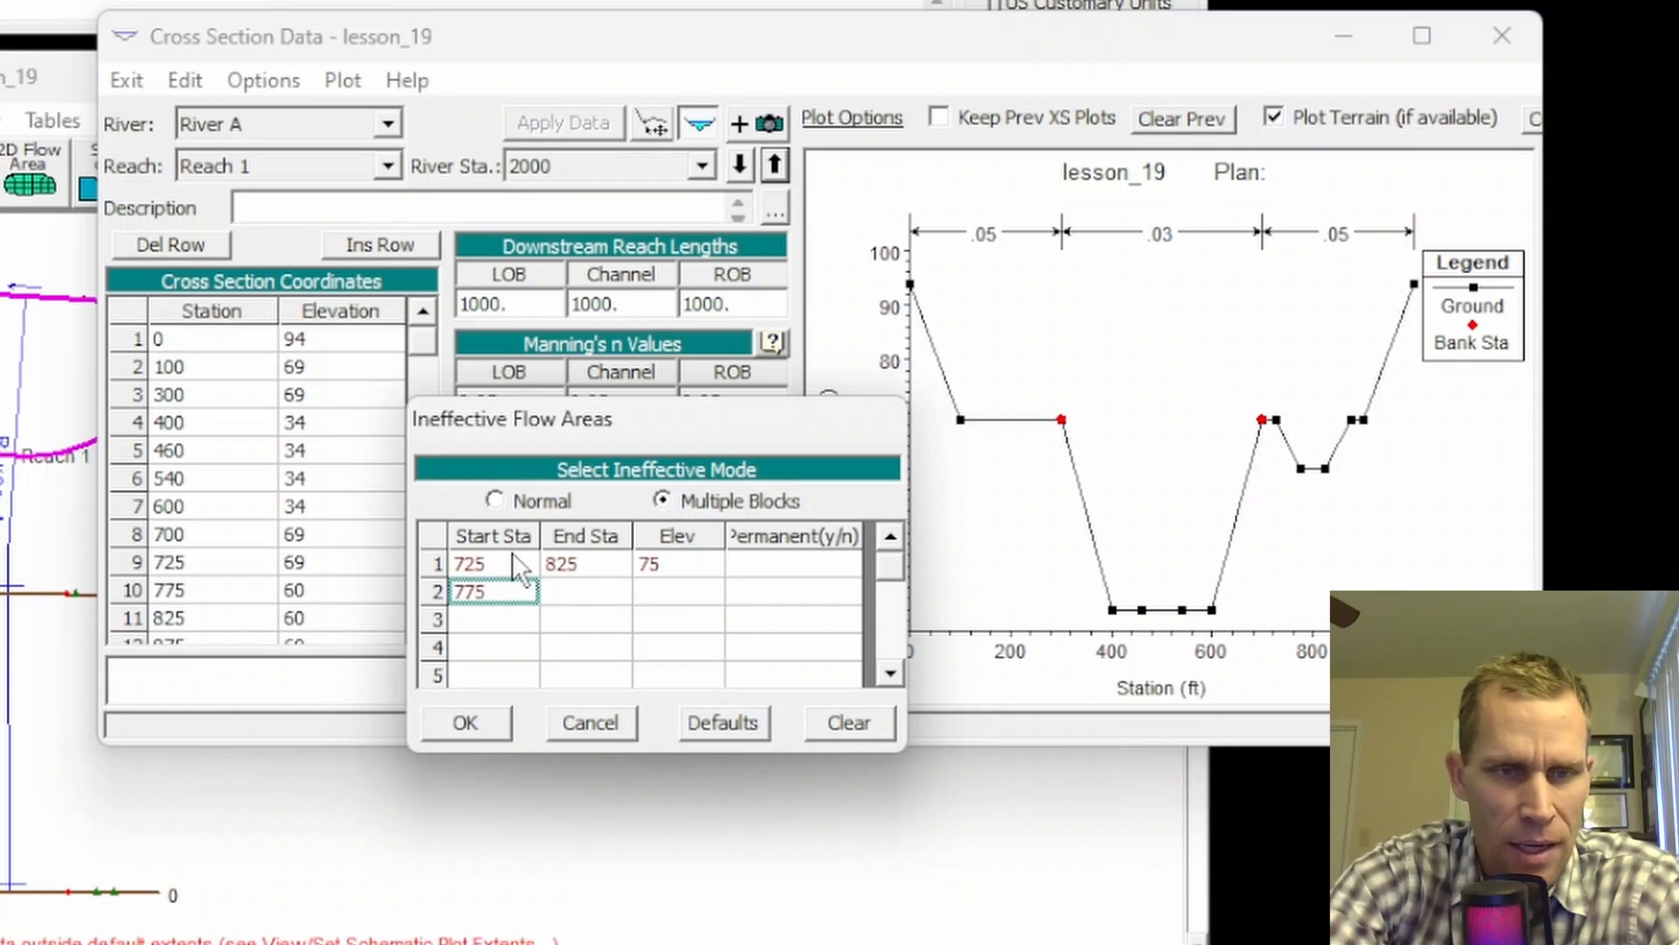
{"action": "key", "text": "Tab"}
{"action": "type", "text": "8"}
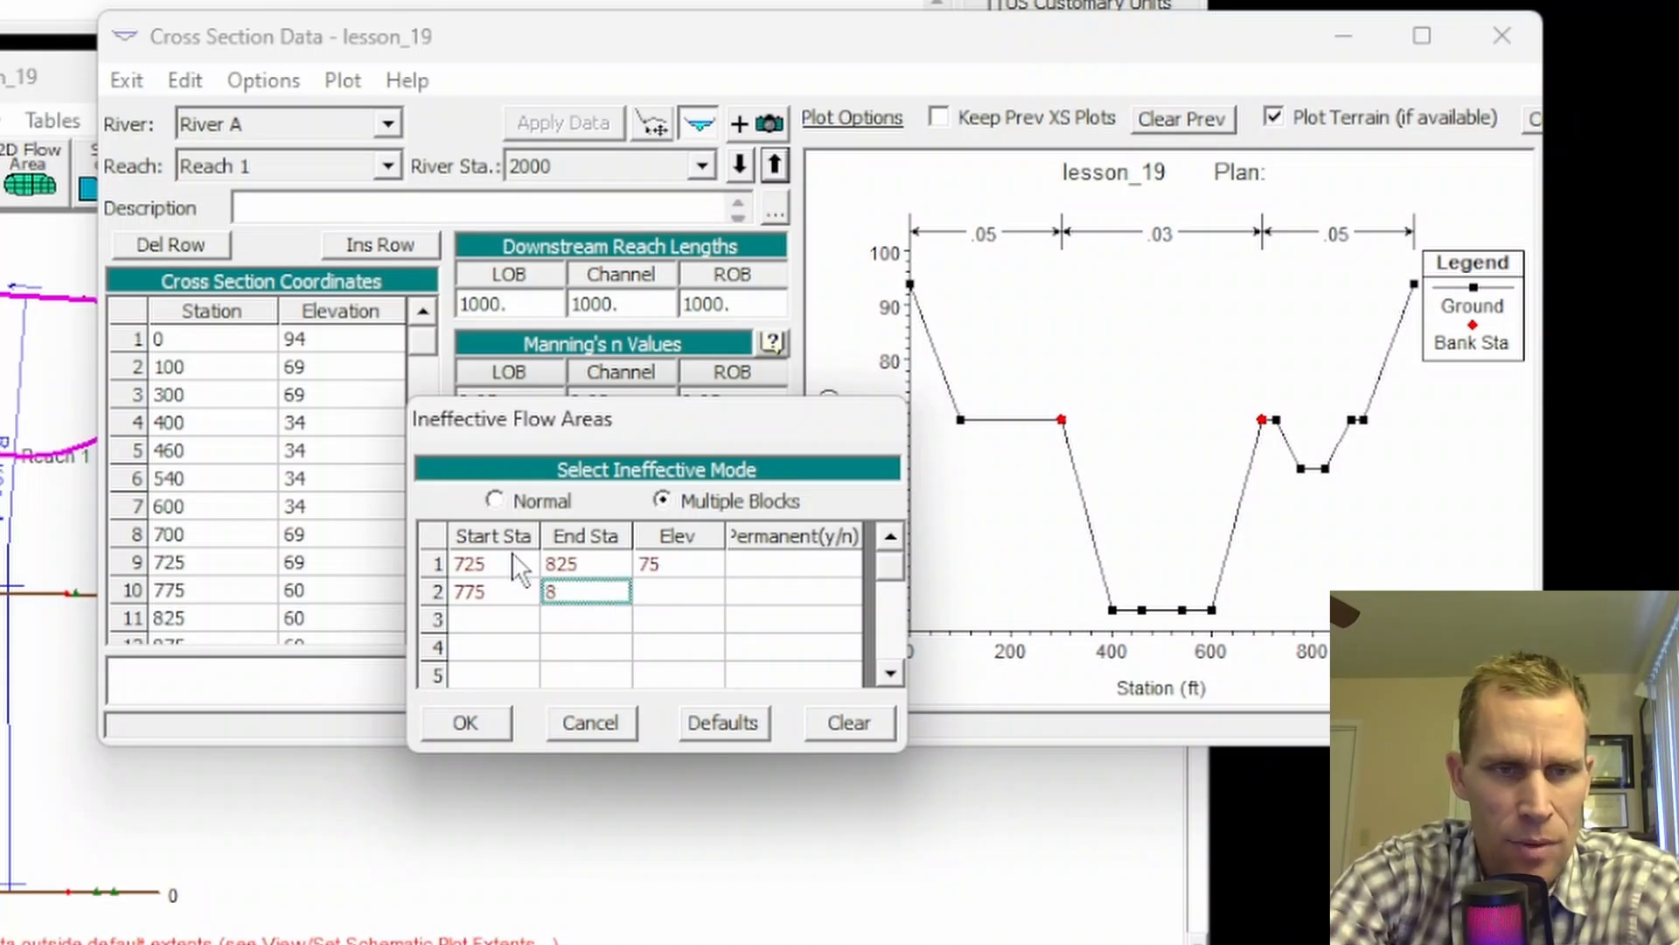
{"action": "type", "text": "75"}
{"action": "key", "text": "Tab"}
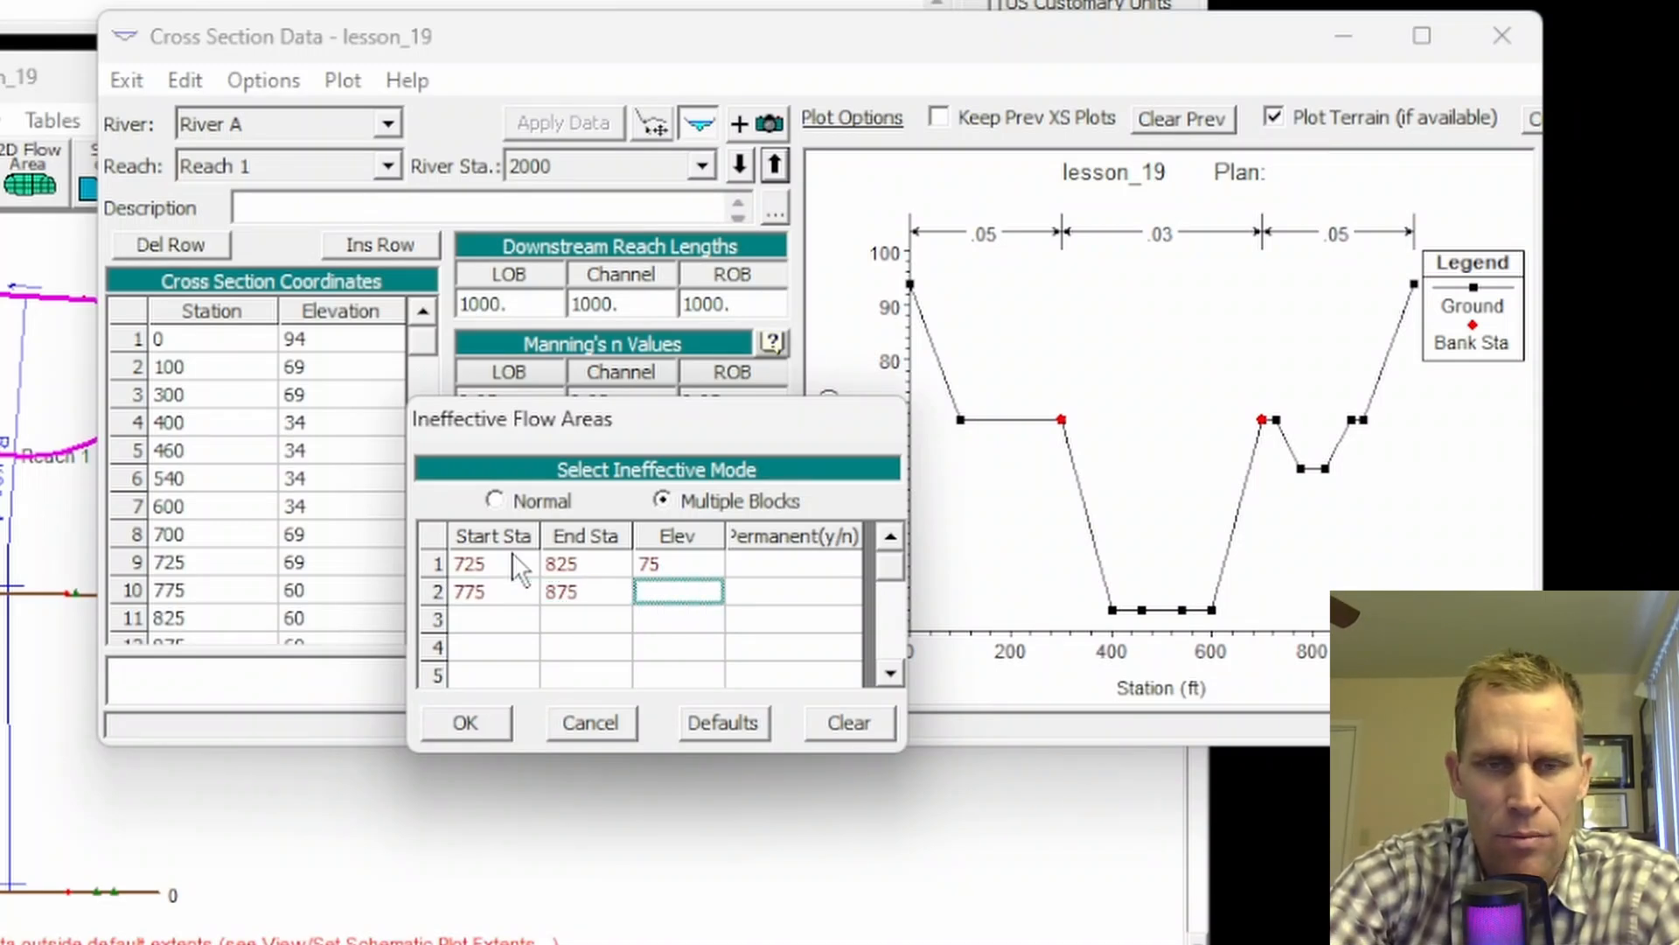
{"action": "type", "text": "80"}
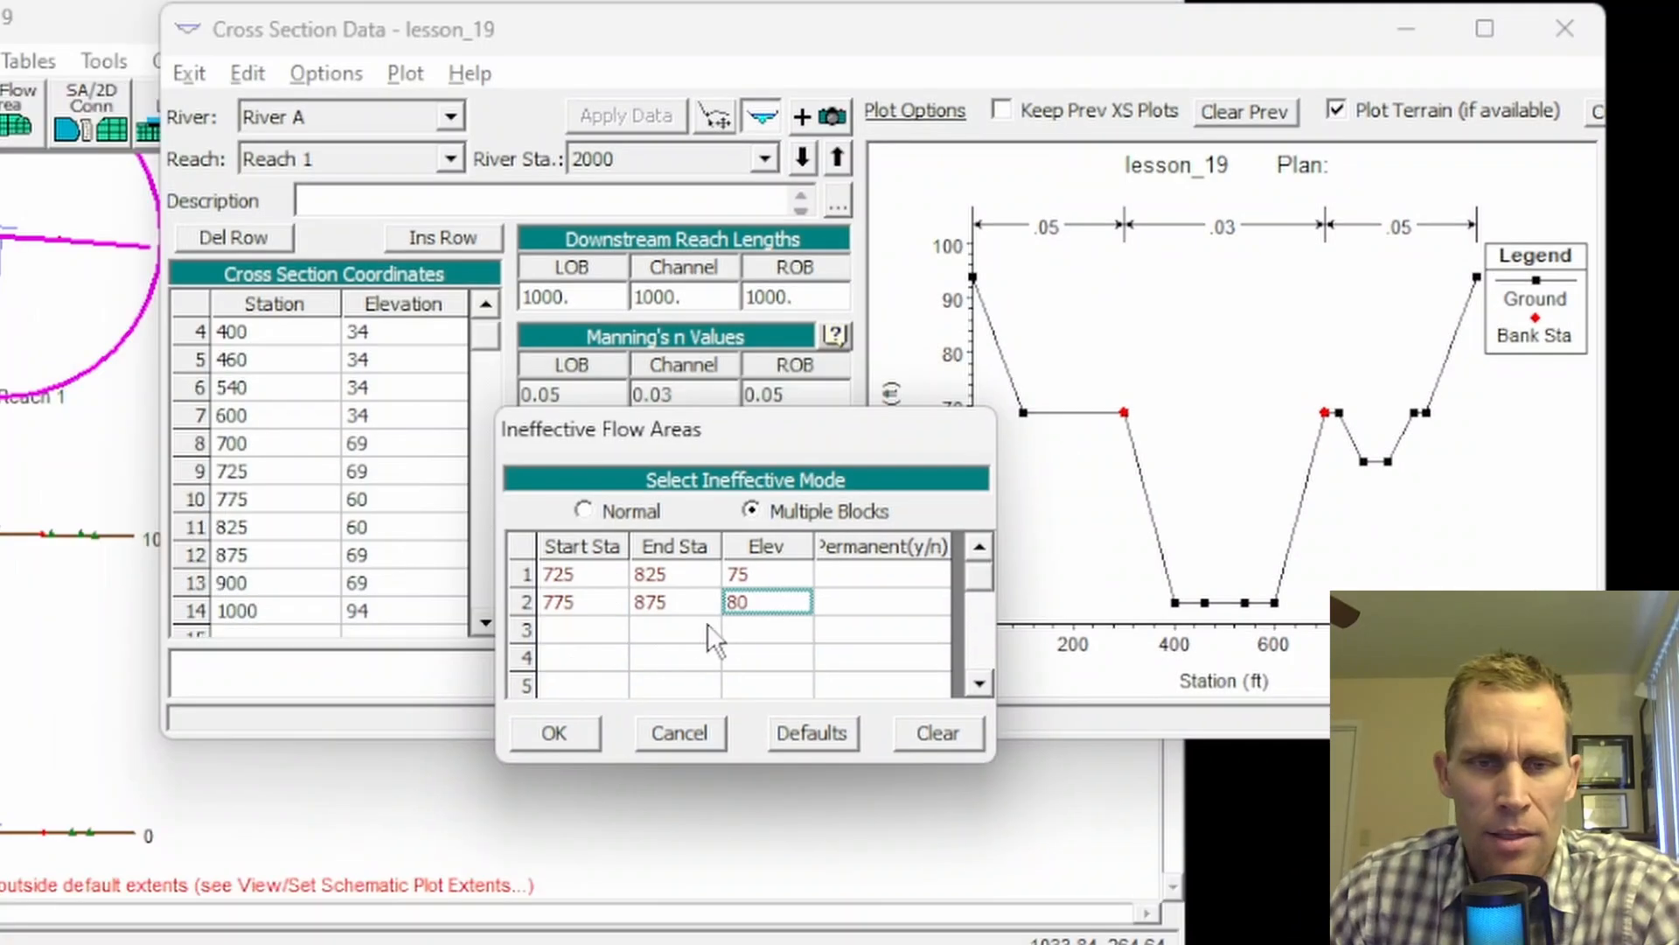
{"action": "left_click", "coordinate": [590, 735]}
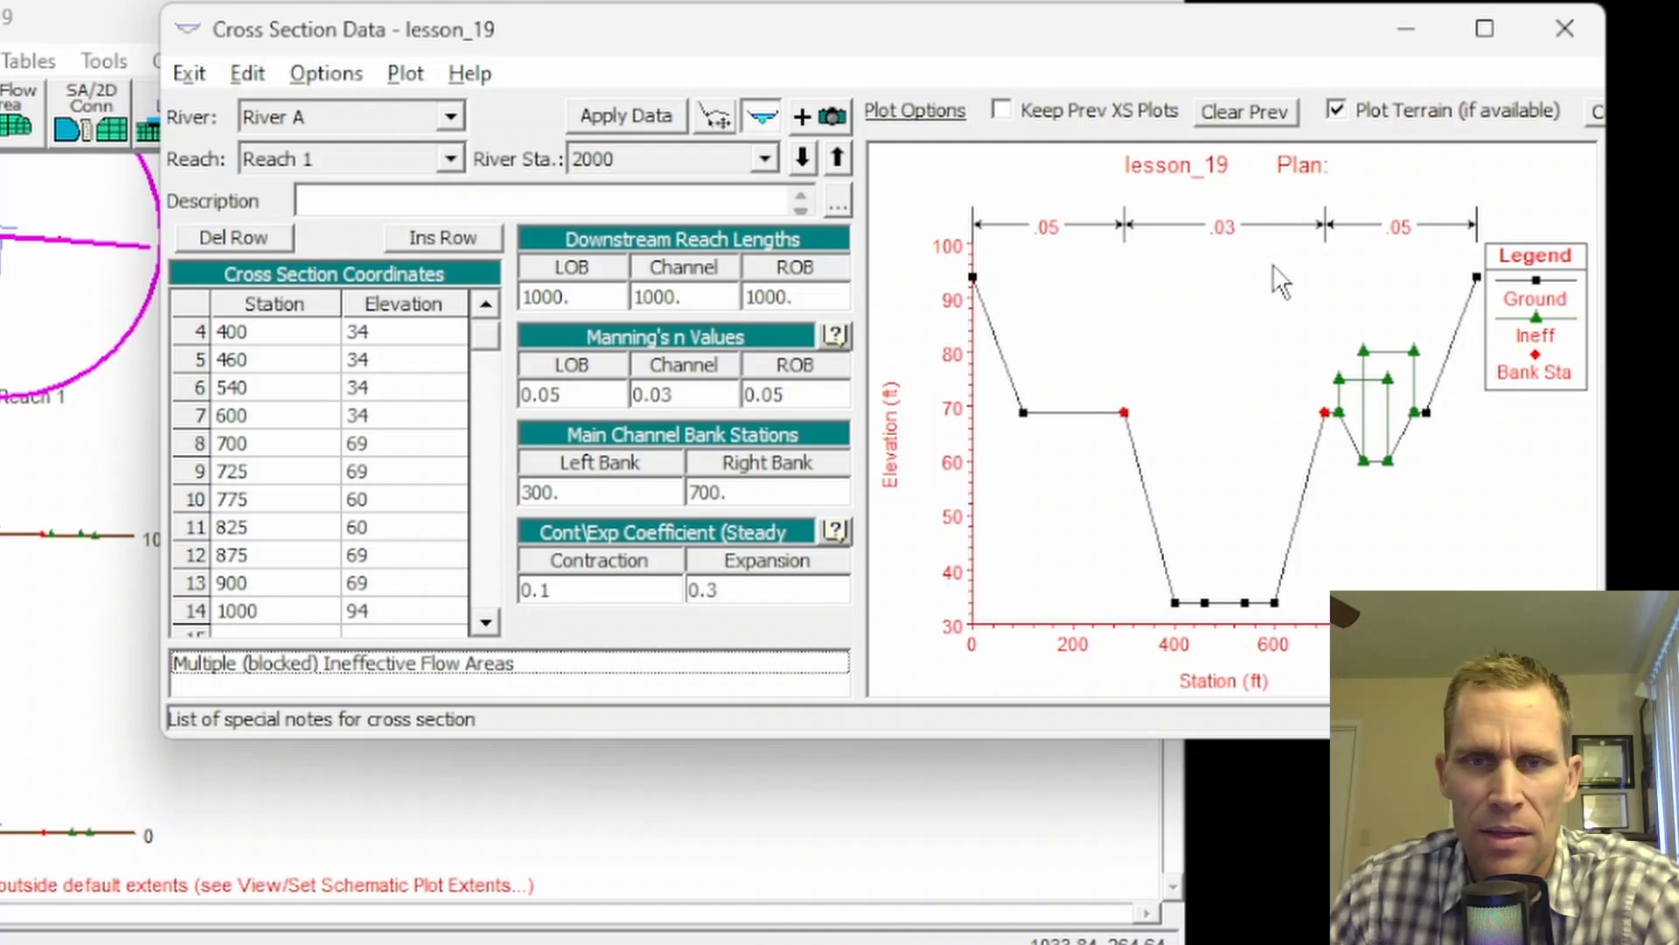
{"action": "left_click", "coordinate": [647, 119]}
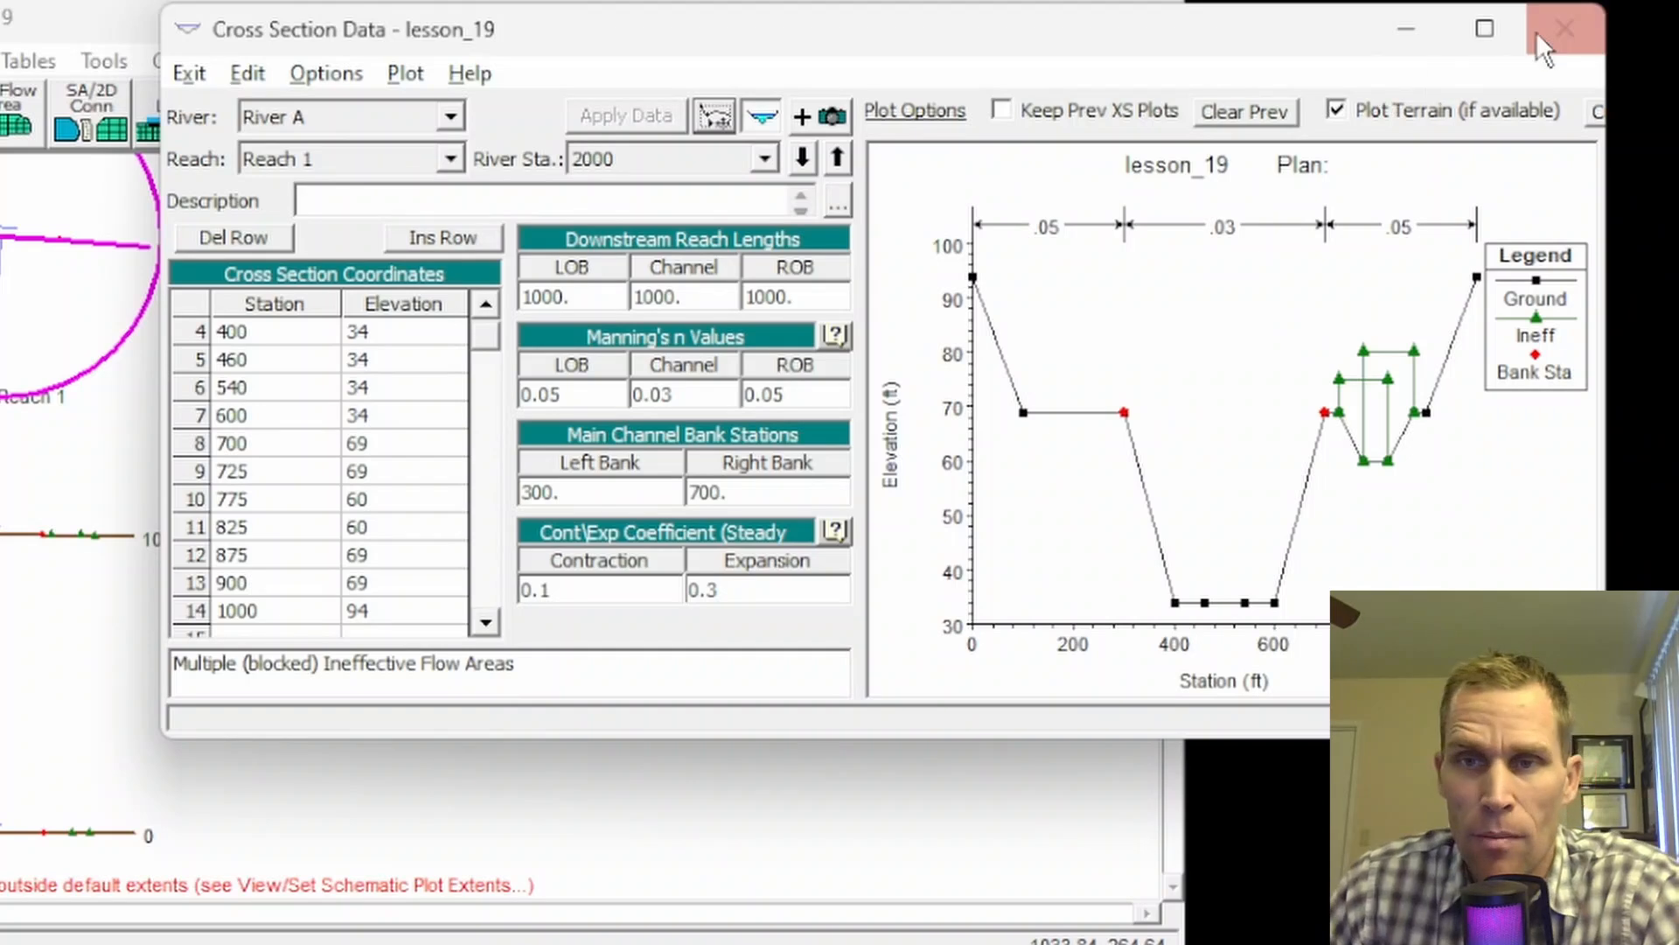
Step: Run Convert Multiple Blocks to single 'Normal' on river station 2000
{"action": "left_click", "coordinate": [1564, 29]}
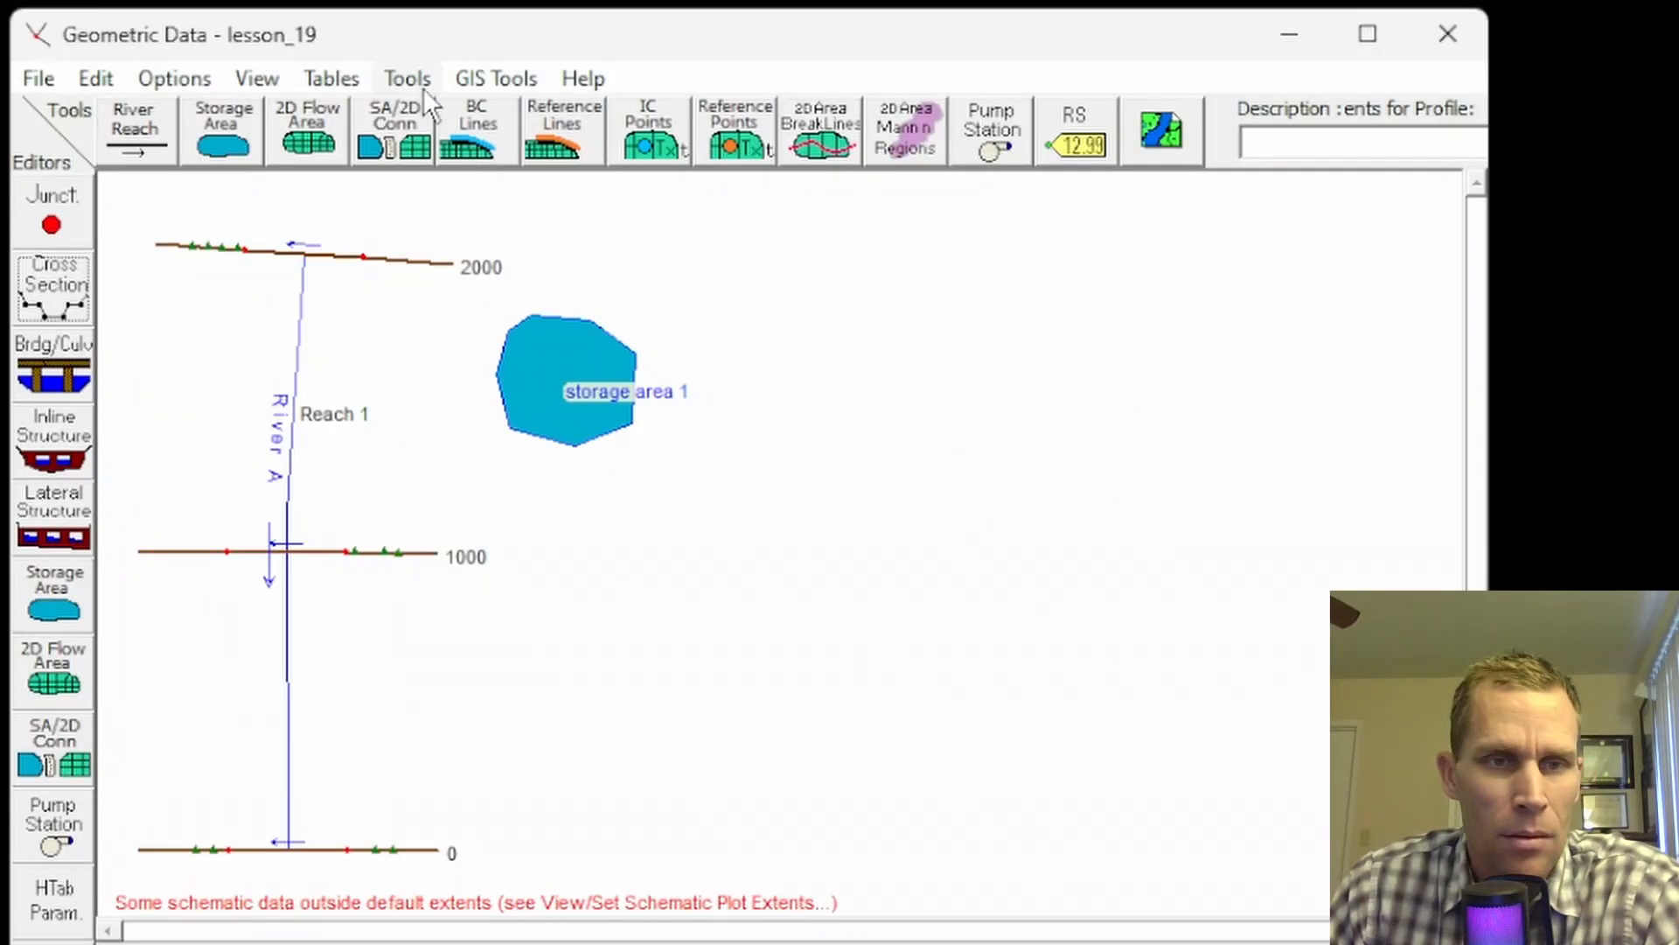
{"action": "left_click", "coordinate": [406, 81]}
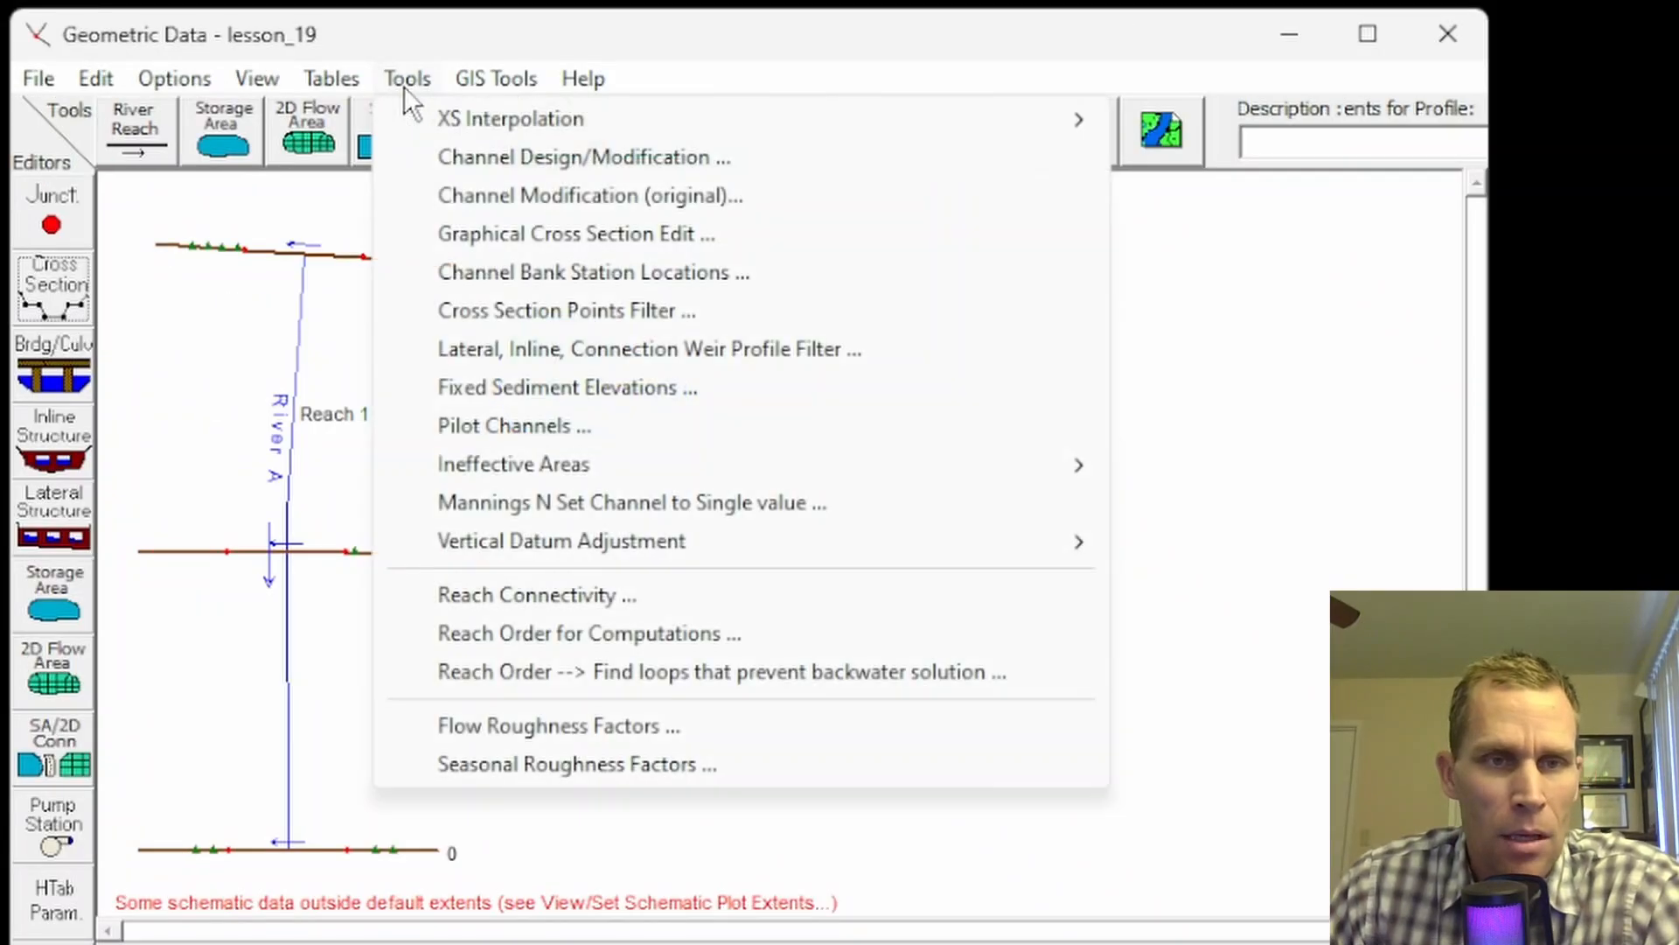
{"action": "mouse_move", "coordinate": [1079, 465]}
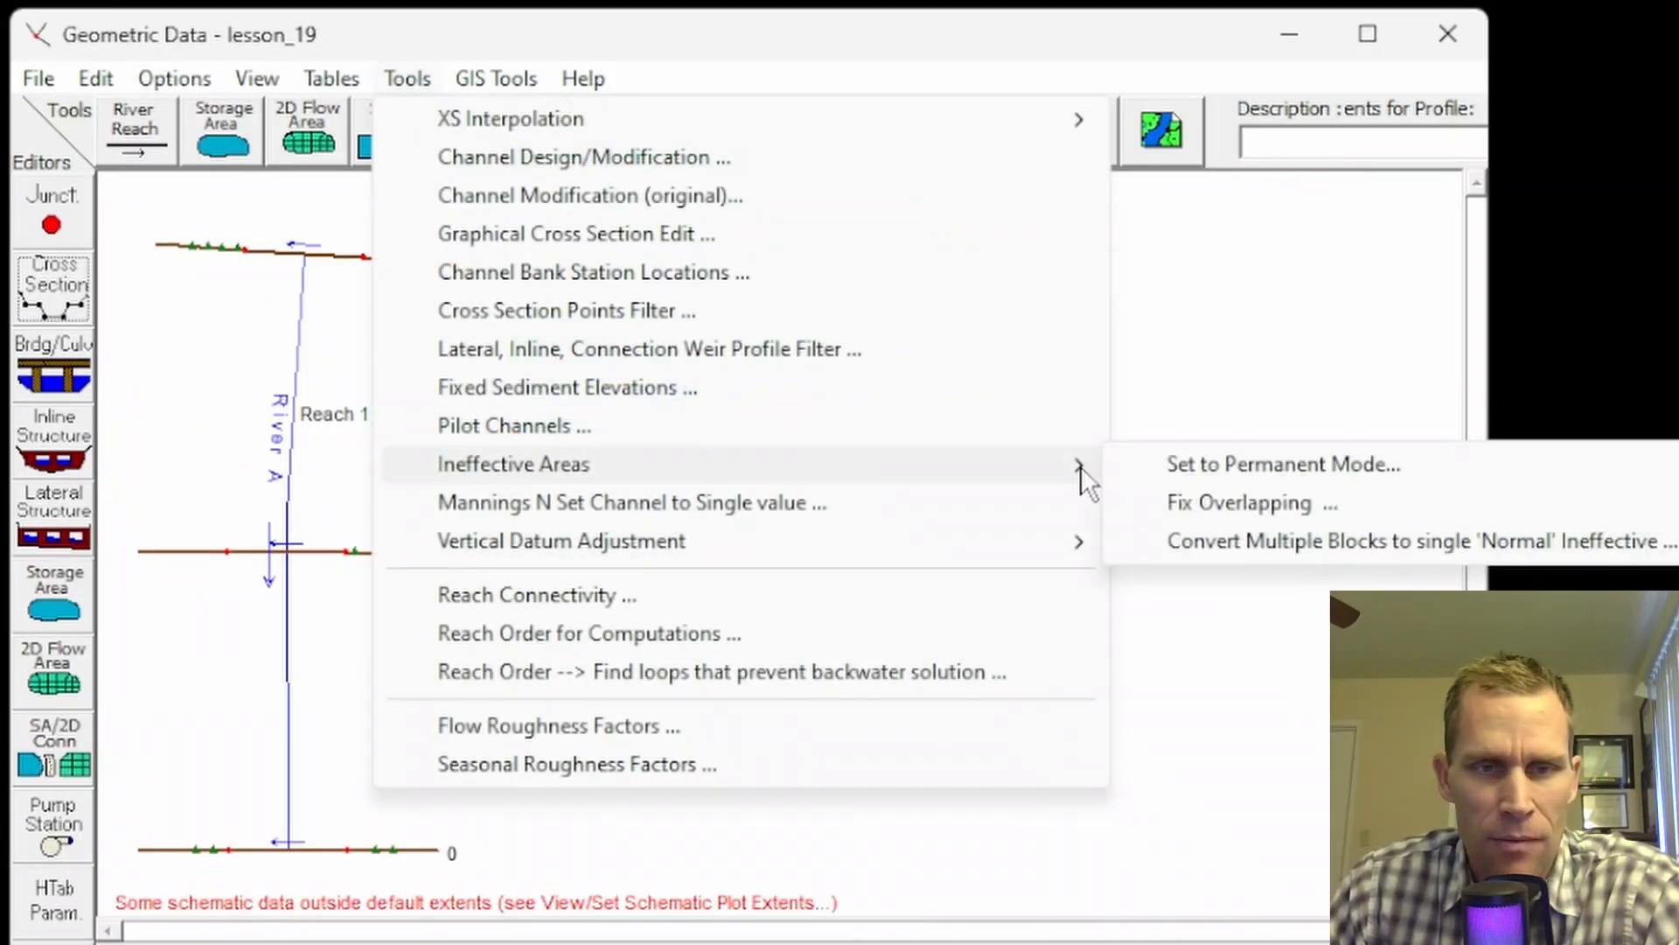
{"action": "left_click", "coordinate": [1237, 537]}
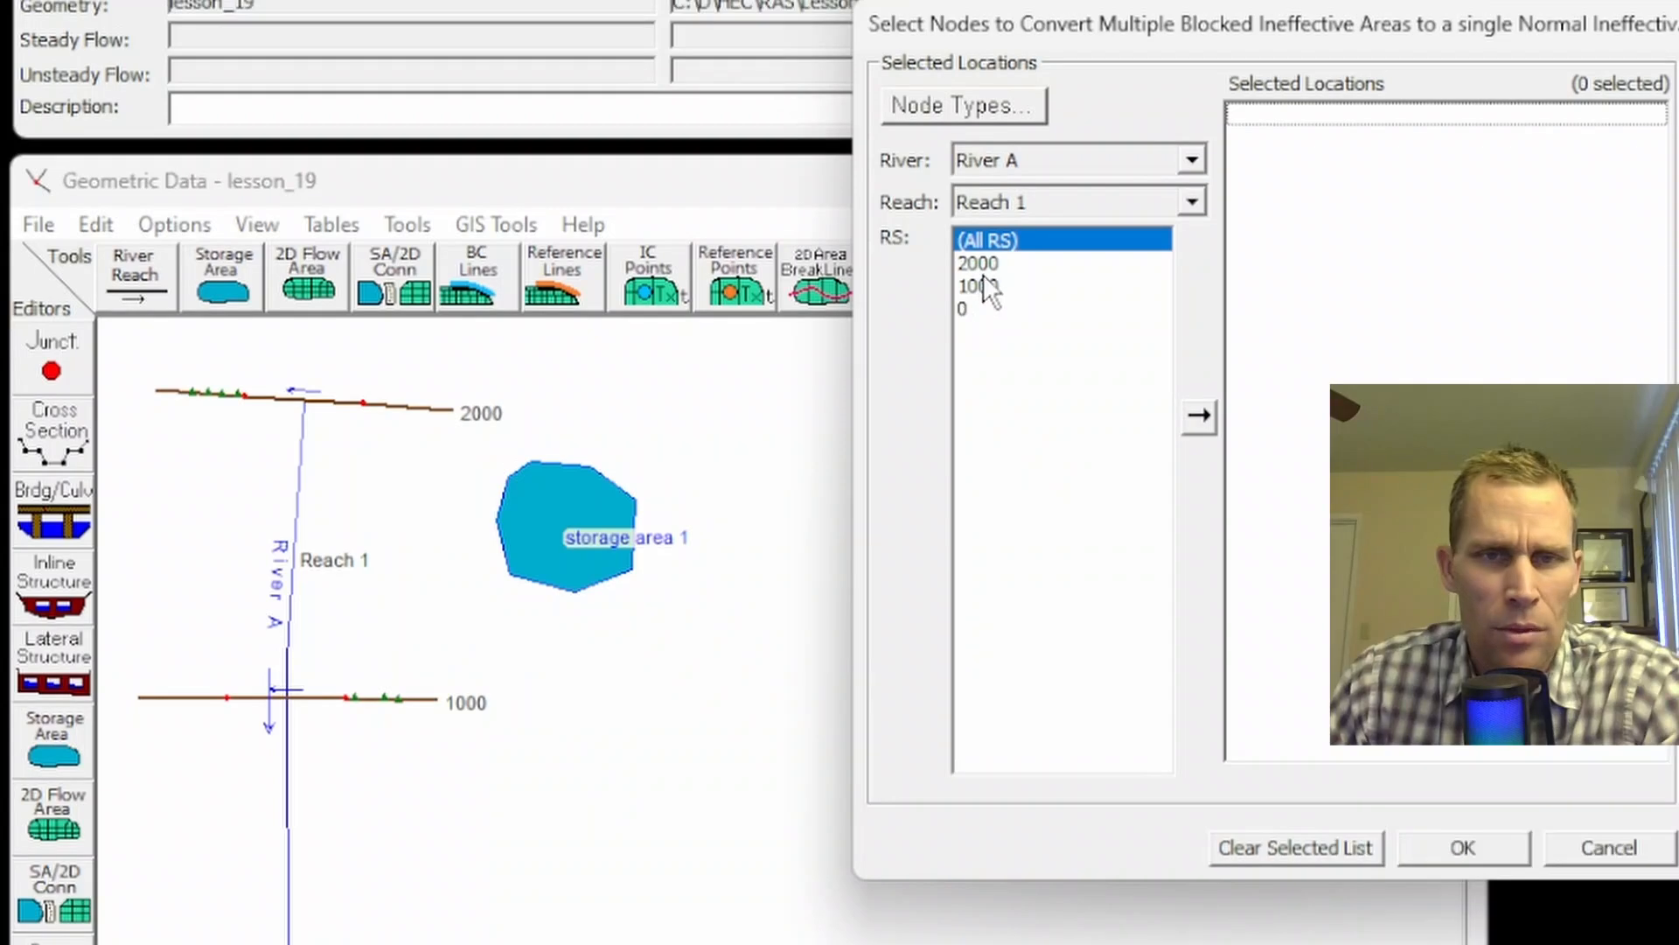
{"action": "double_click", "coordinate": [980, 254]}
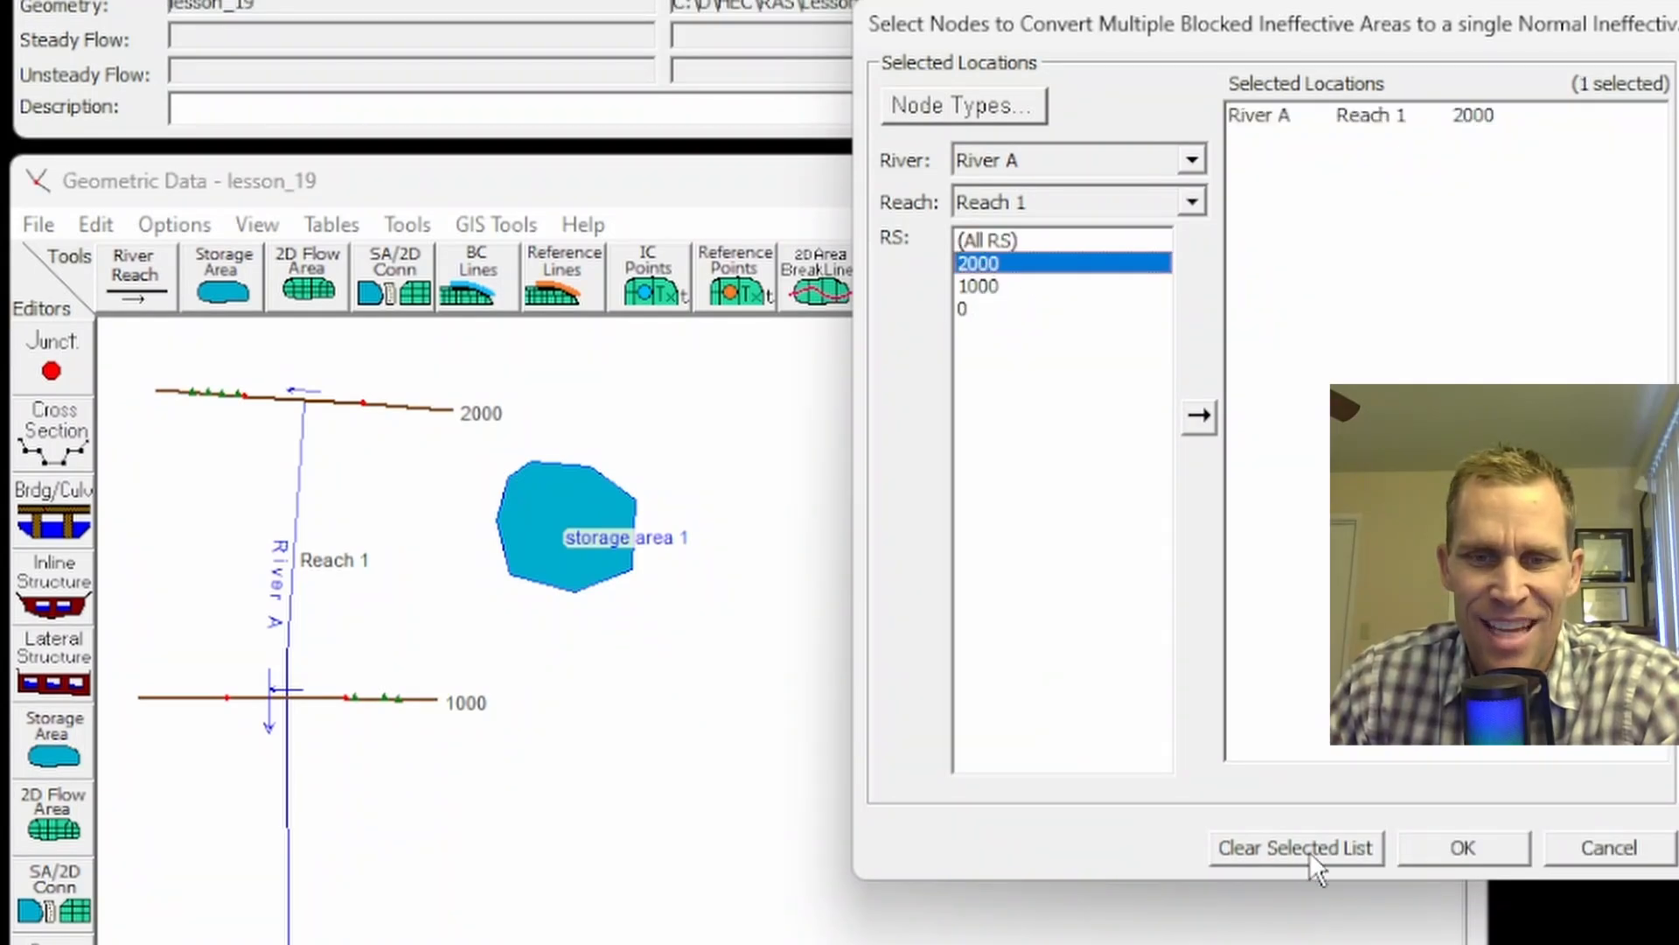
{"action": "left_click", "coordinate": [1460, 849]}
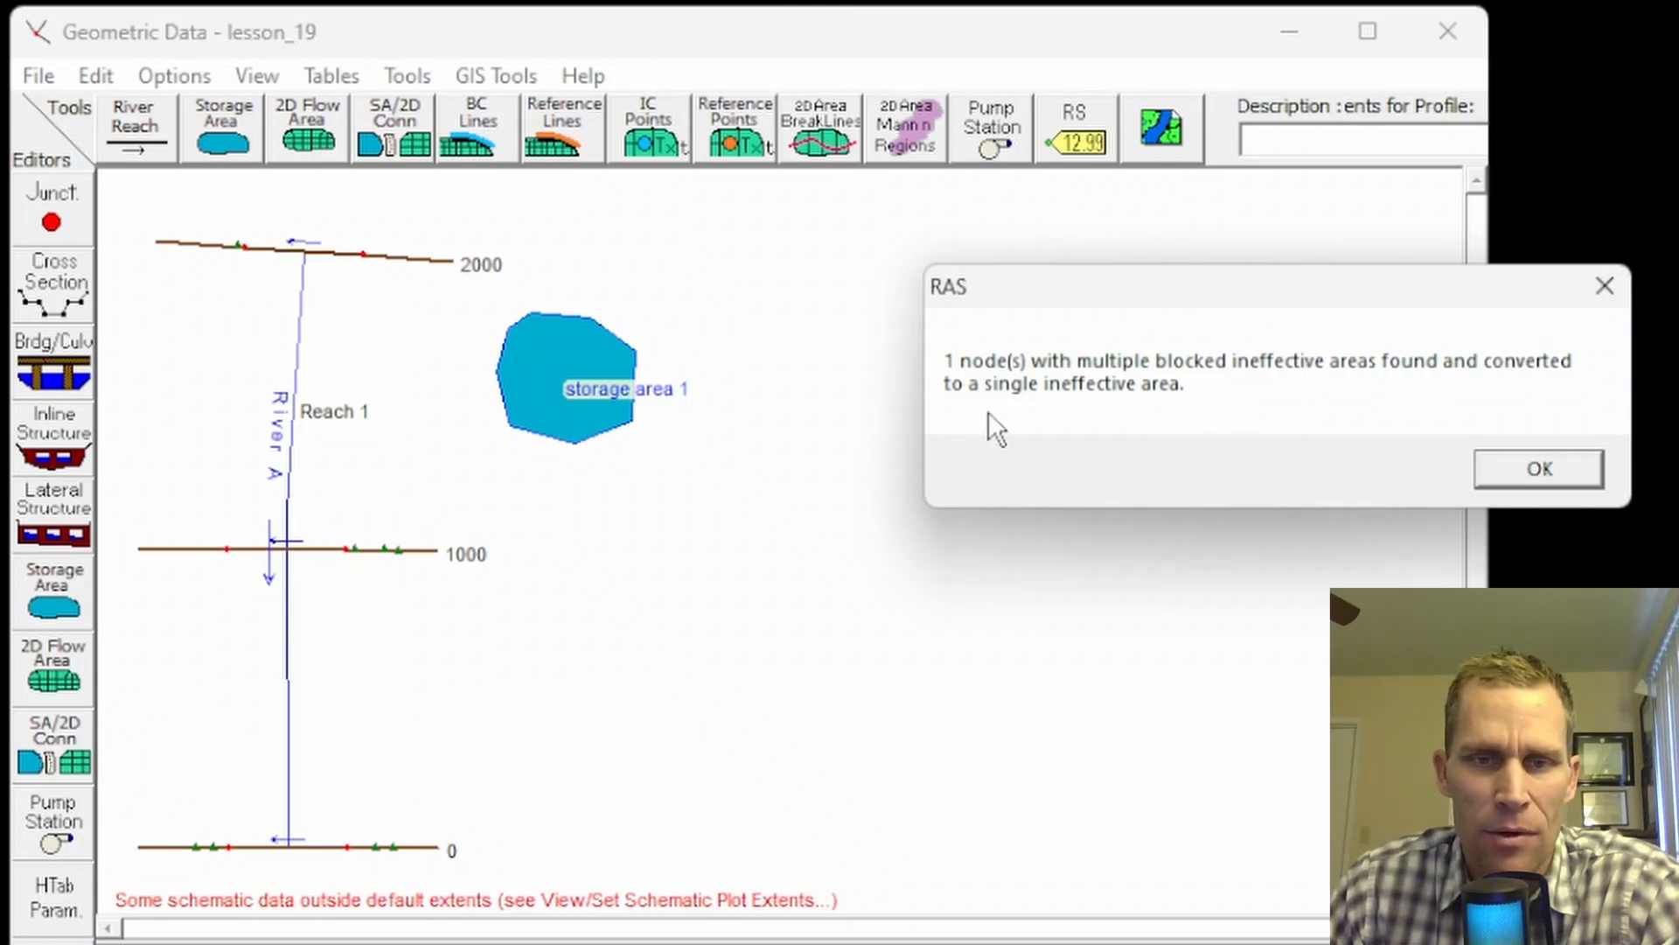
{"action": "left_click", "coordinate": [1492, 470]}
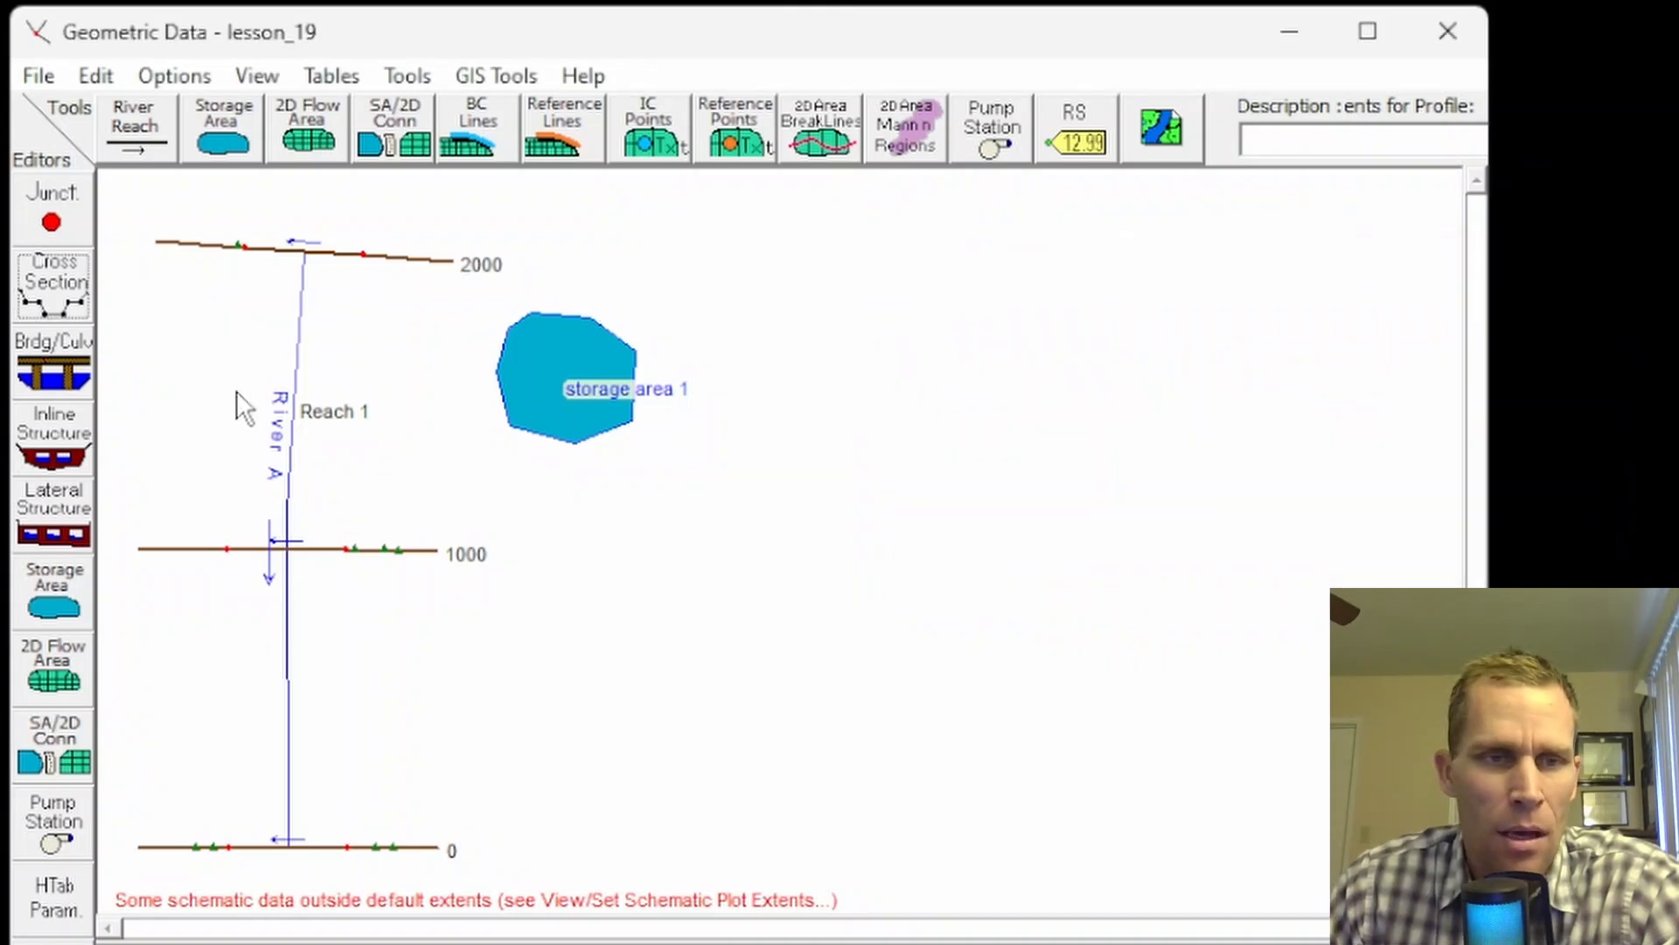
{"action": "left_click", "coordinate": [49, 282]}
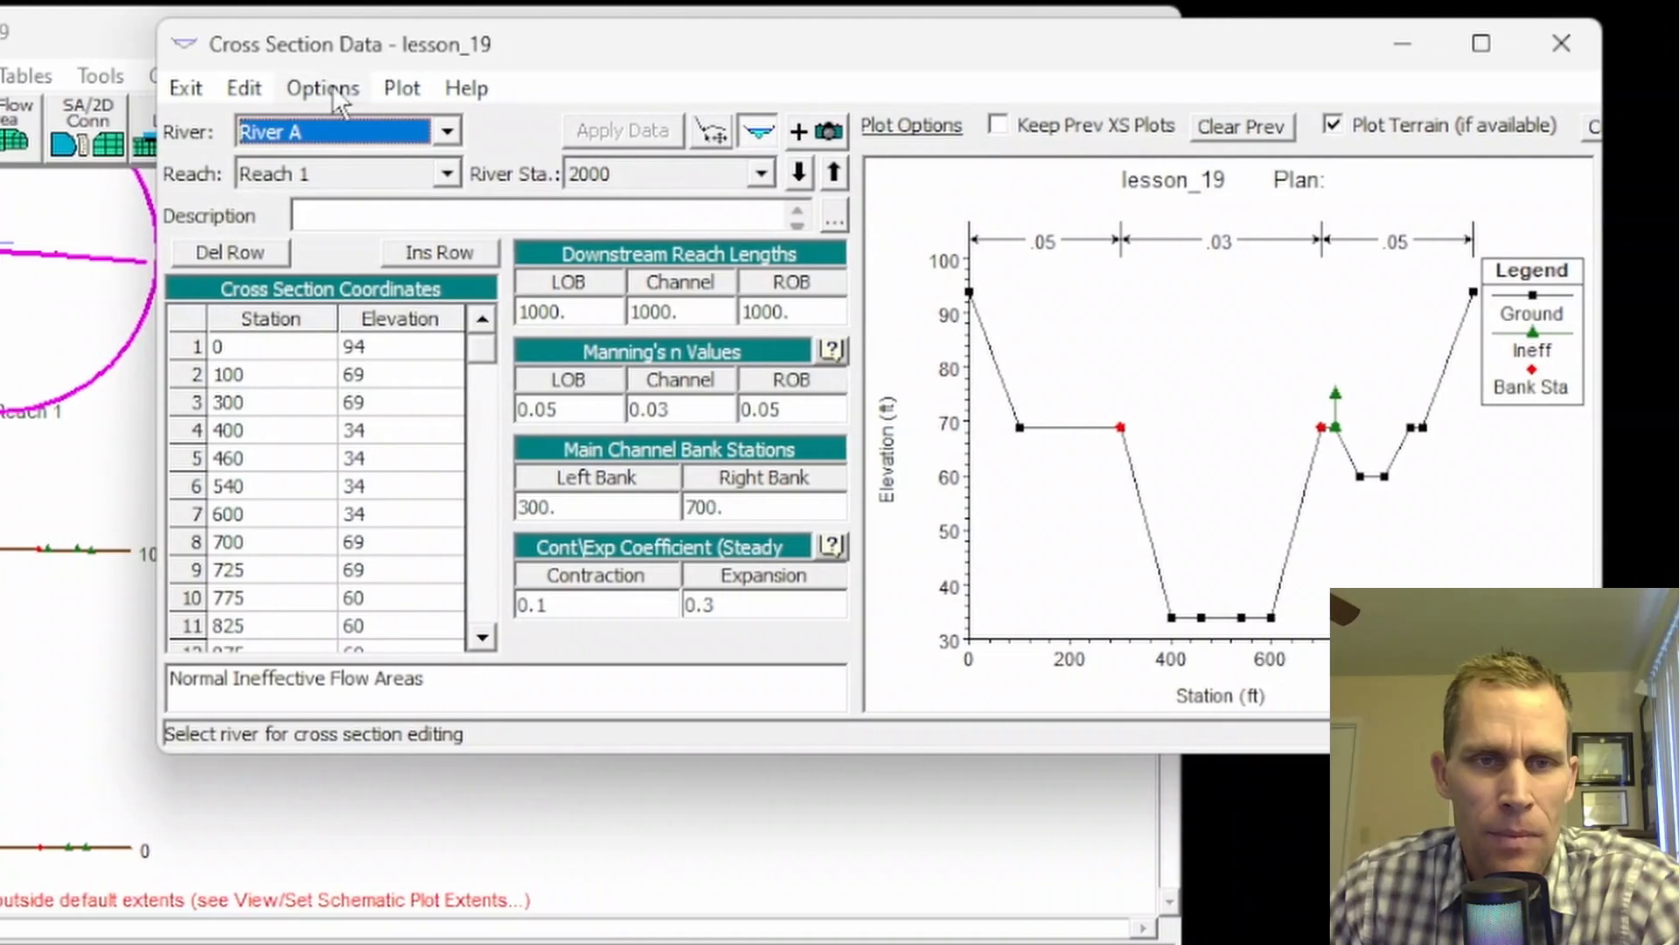
{"action": "left_click", "coordinate": [415, 87]}
{"action": "left_click", "coordinate": [445, 464]}
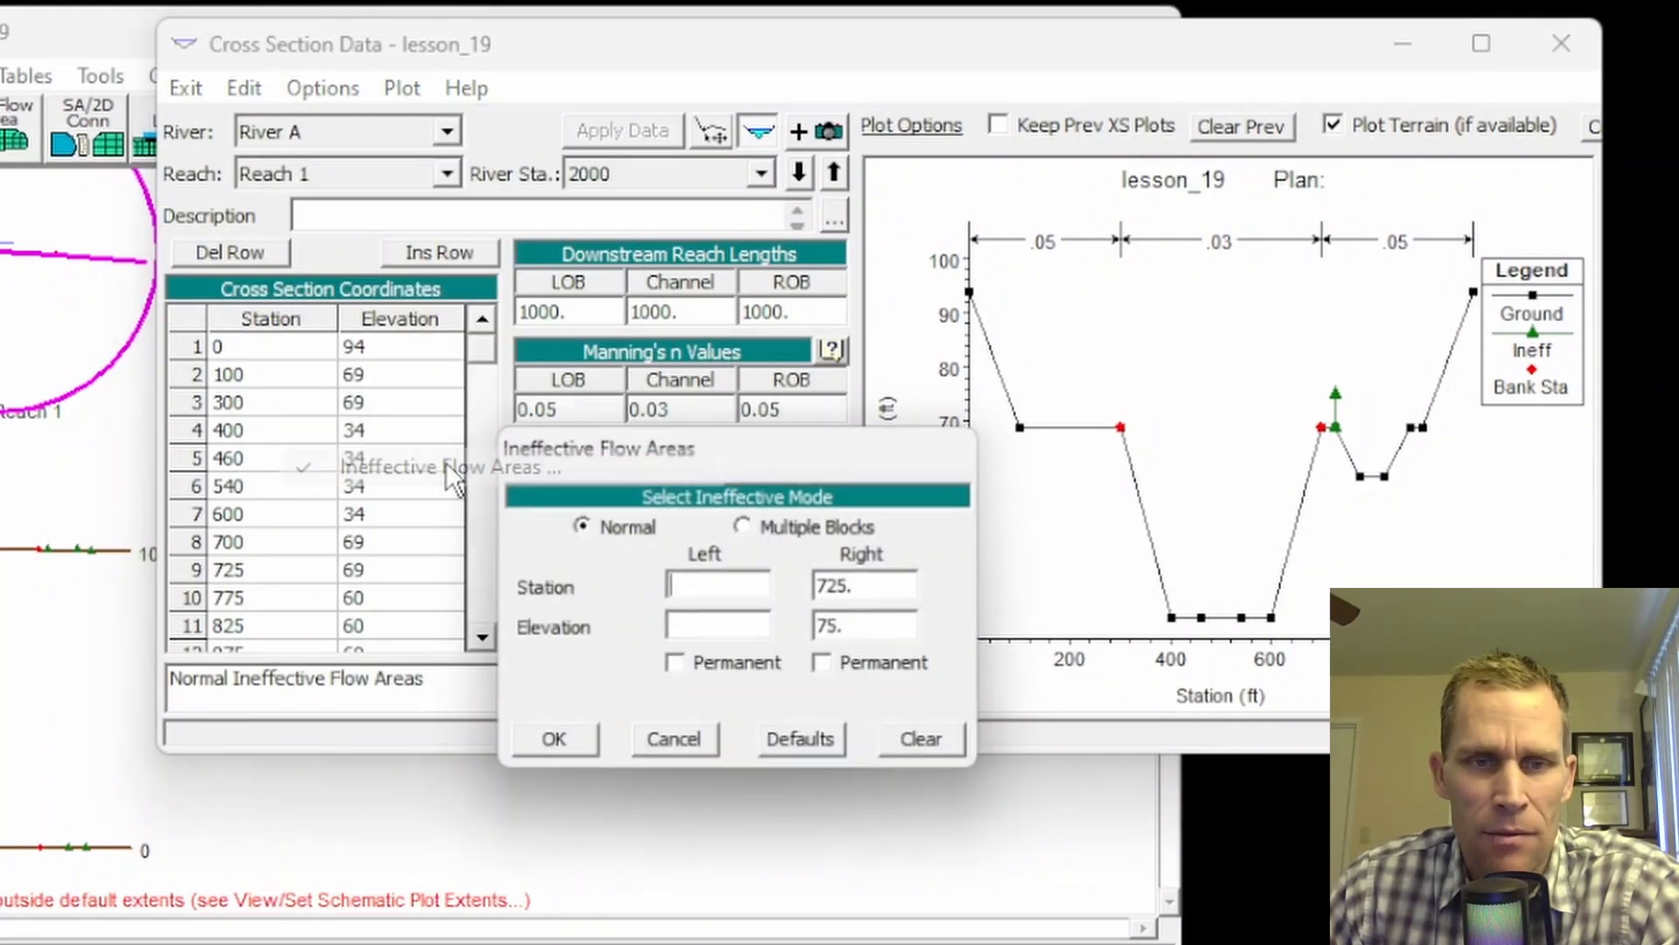
{"action": "left_click", "coordinate": [748, 524]}
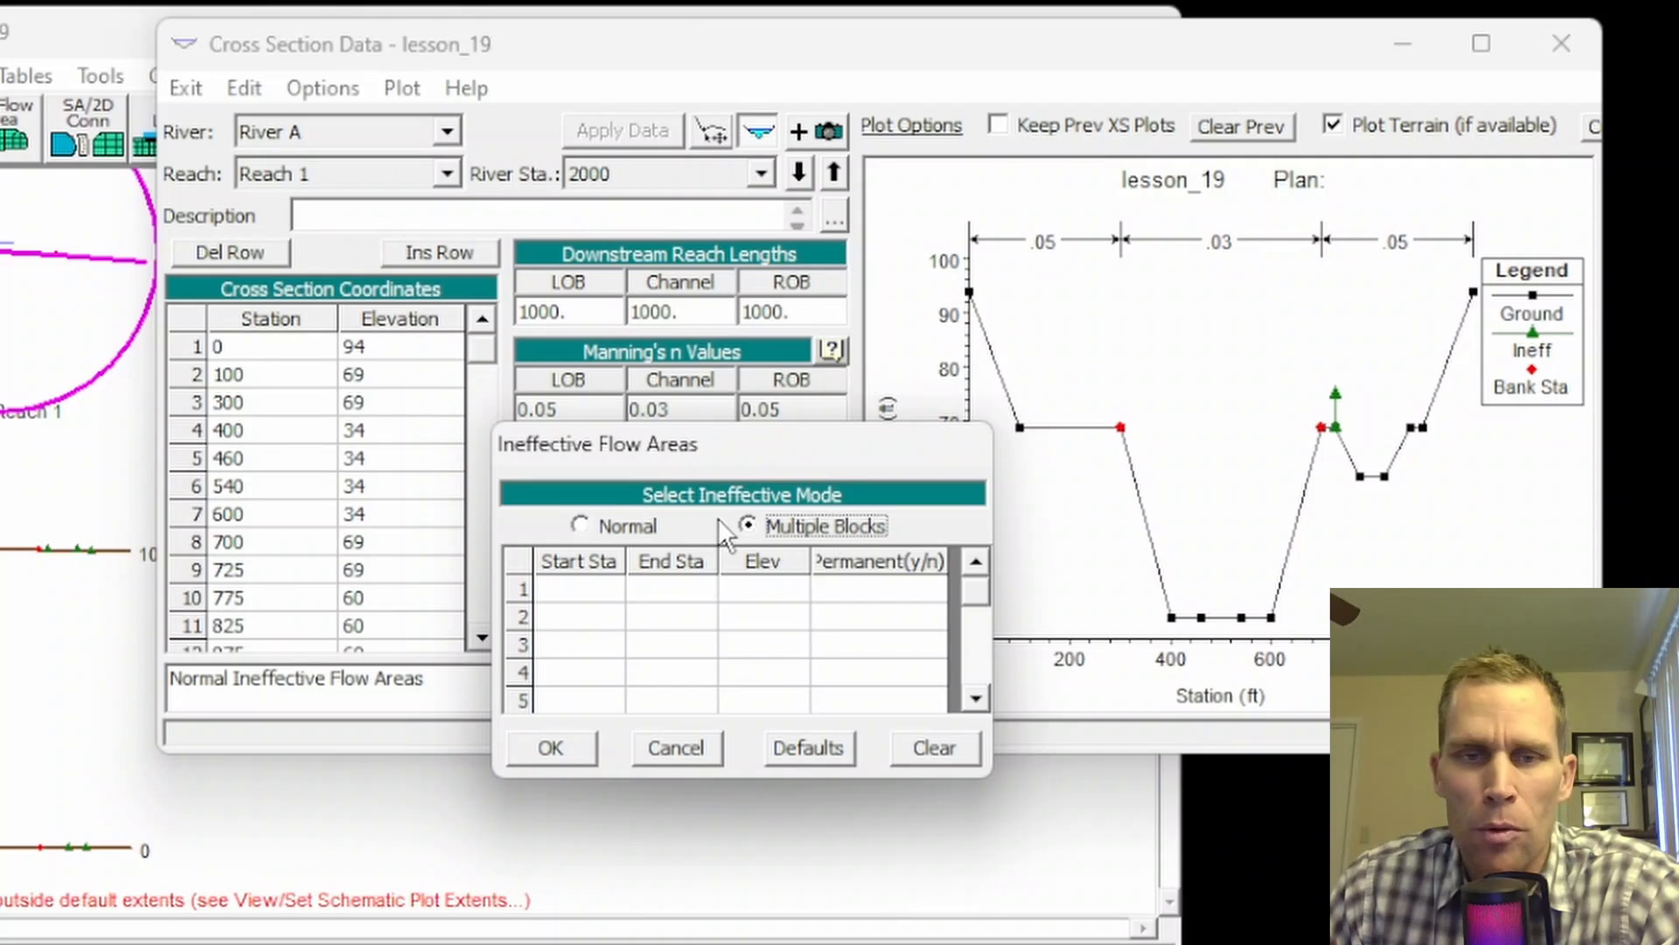
{"action": "left_click", "coordinate": [581, 523]}
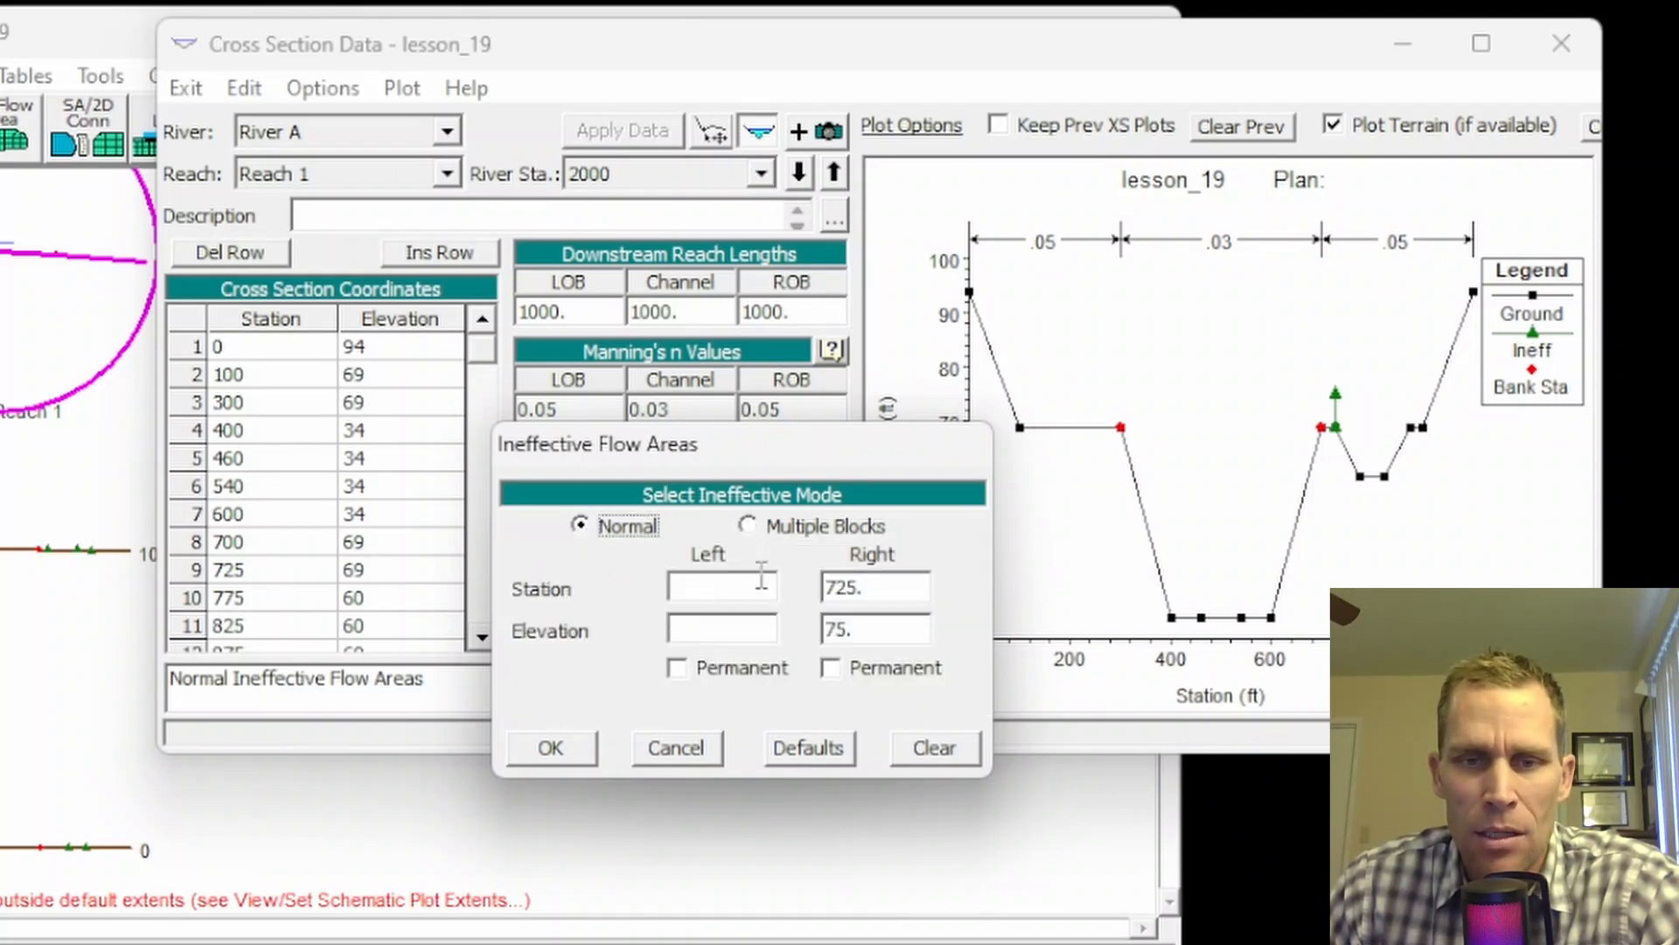
{"action": "left_click", "coordinate": [873, 587]}
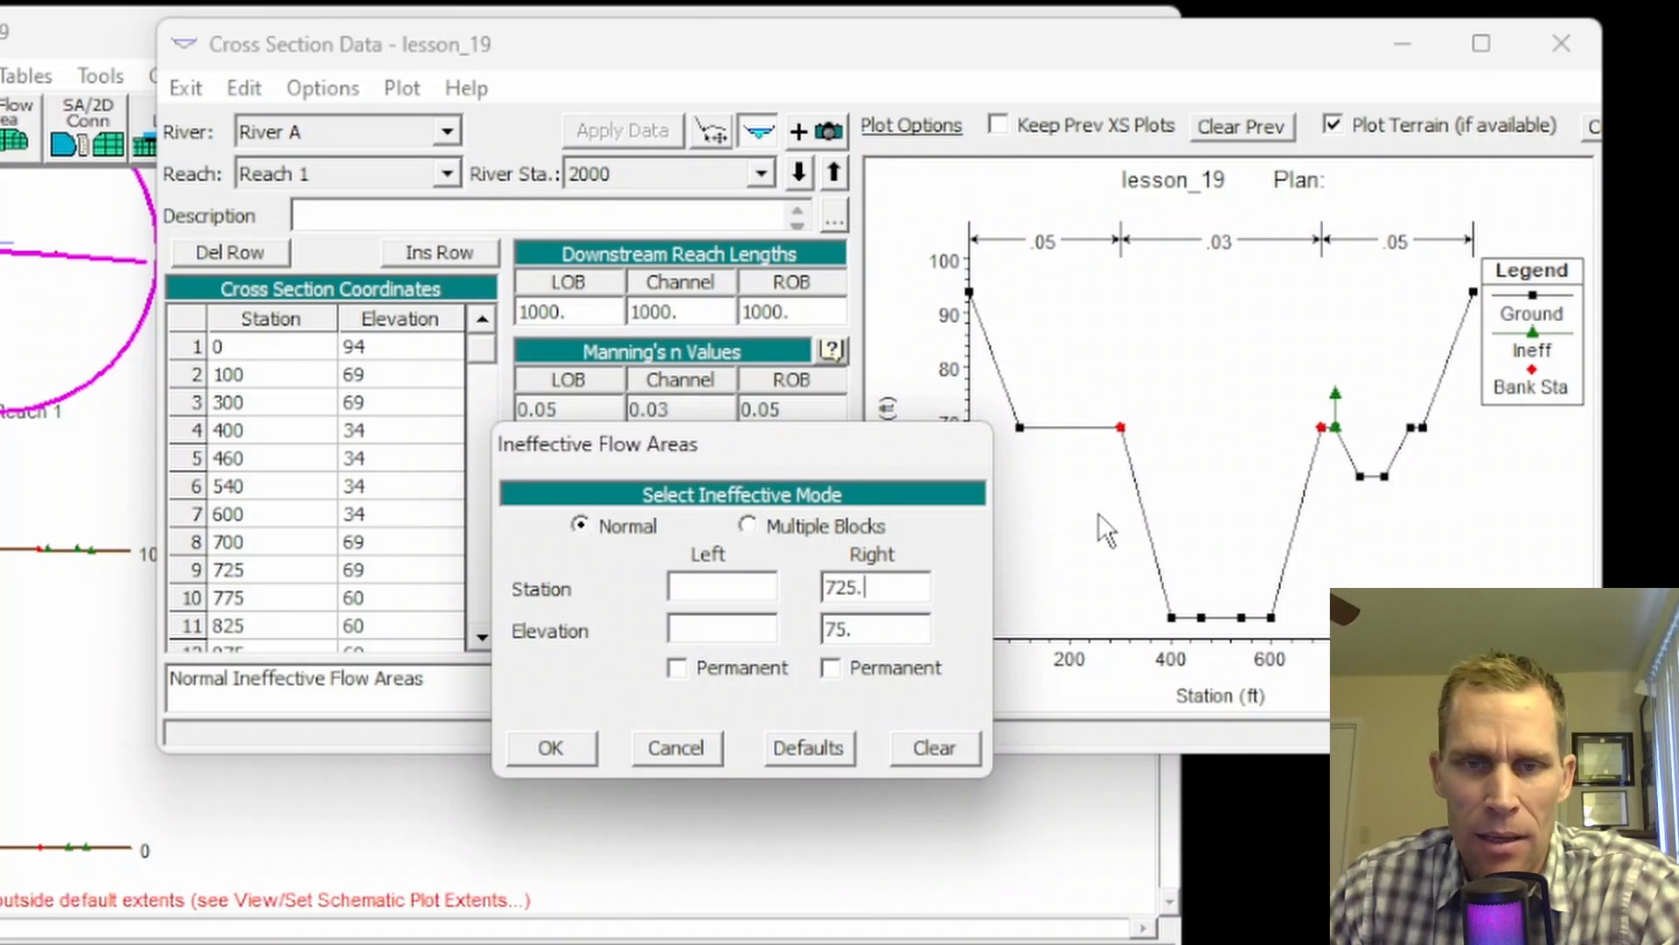
{"action": "left_click_drag", "start_coordinate": [873, 586], "coordinate": [773, 579]}
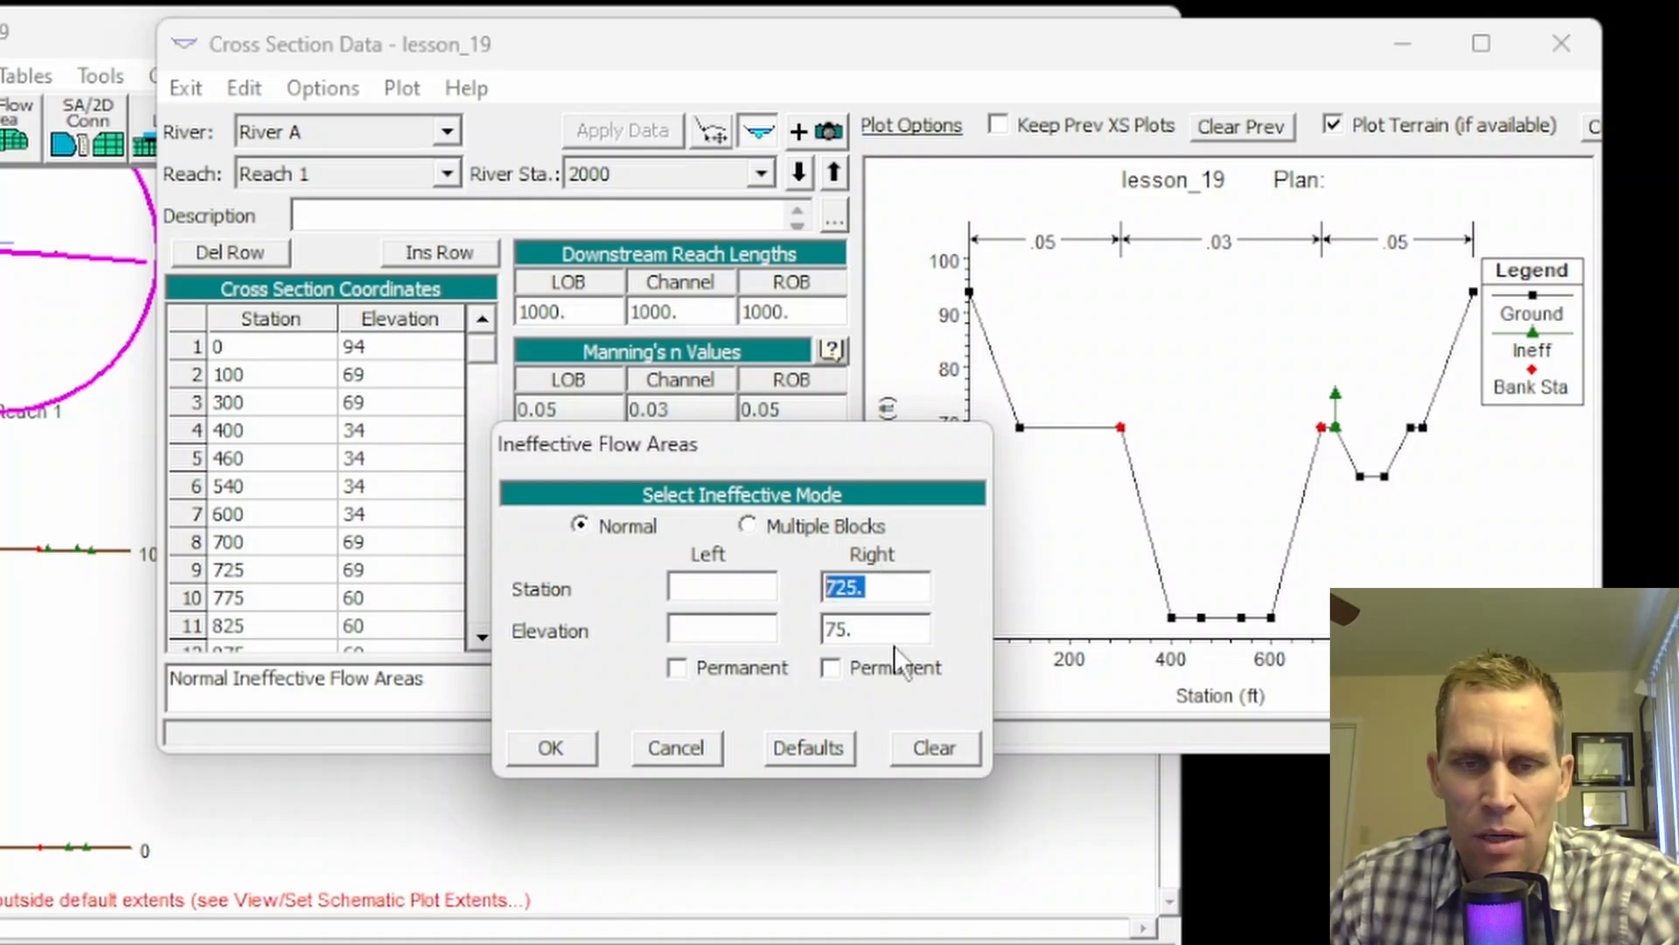
{"action": "left_click_drag", "start_coordinate": [886, 631], "coordinate": [761, 624]}
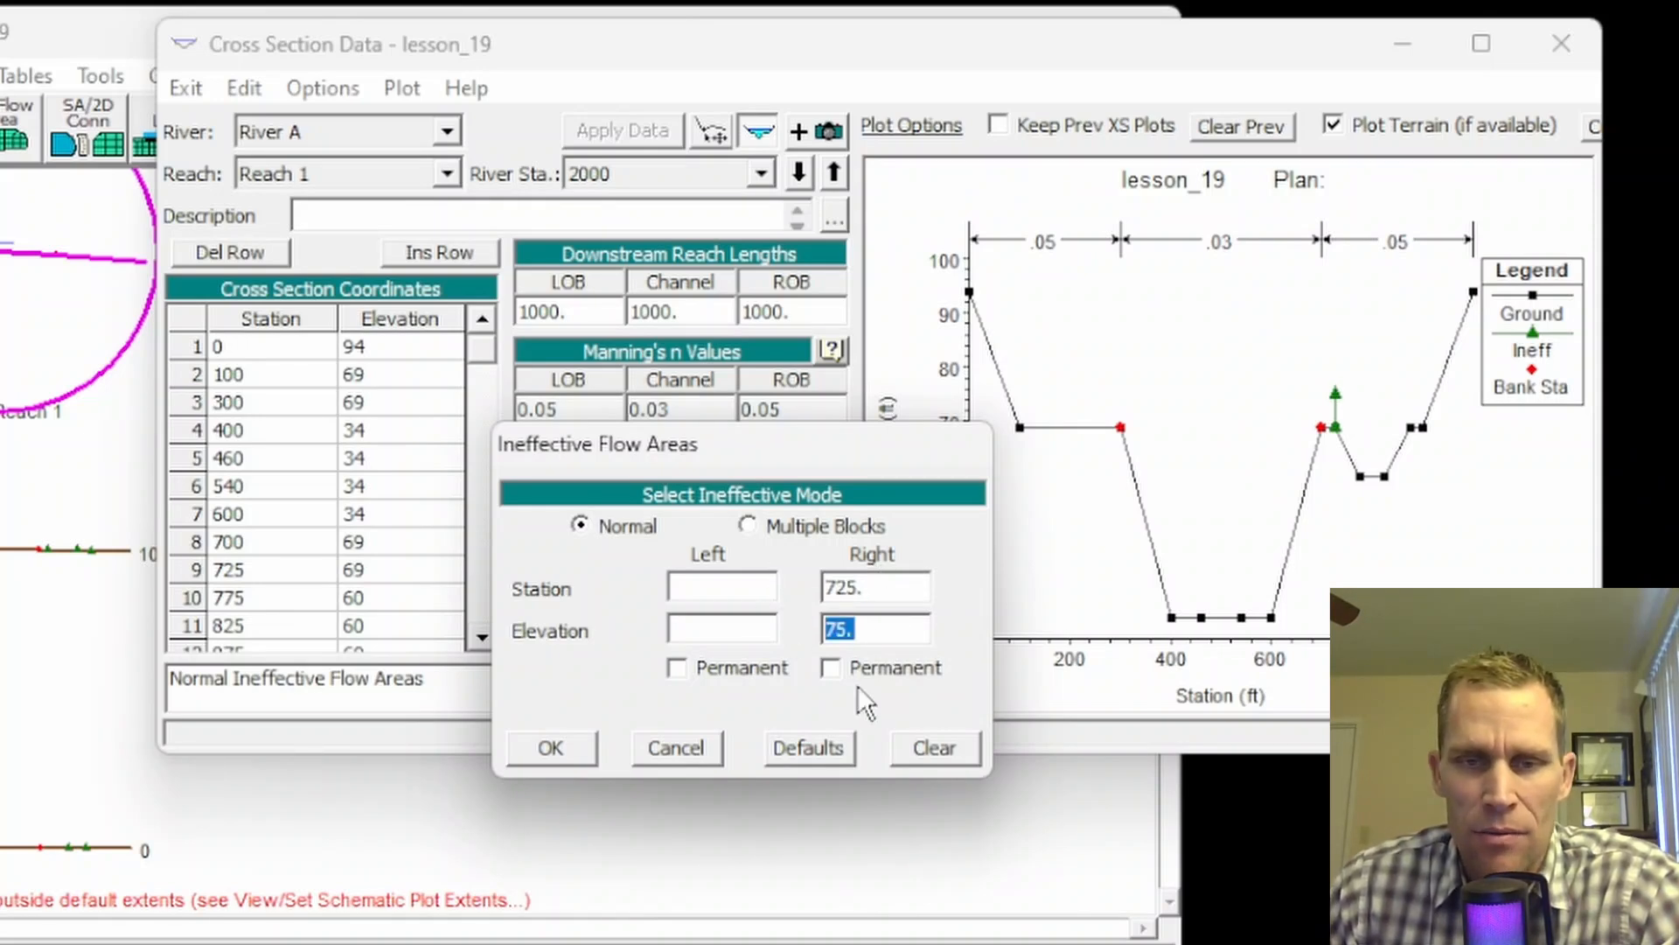
{"action": "left_click", "coordinate": [551, 747]}
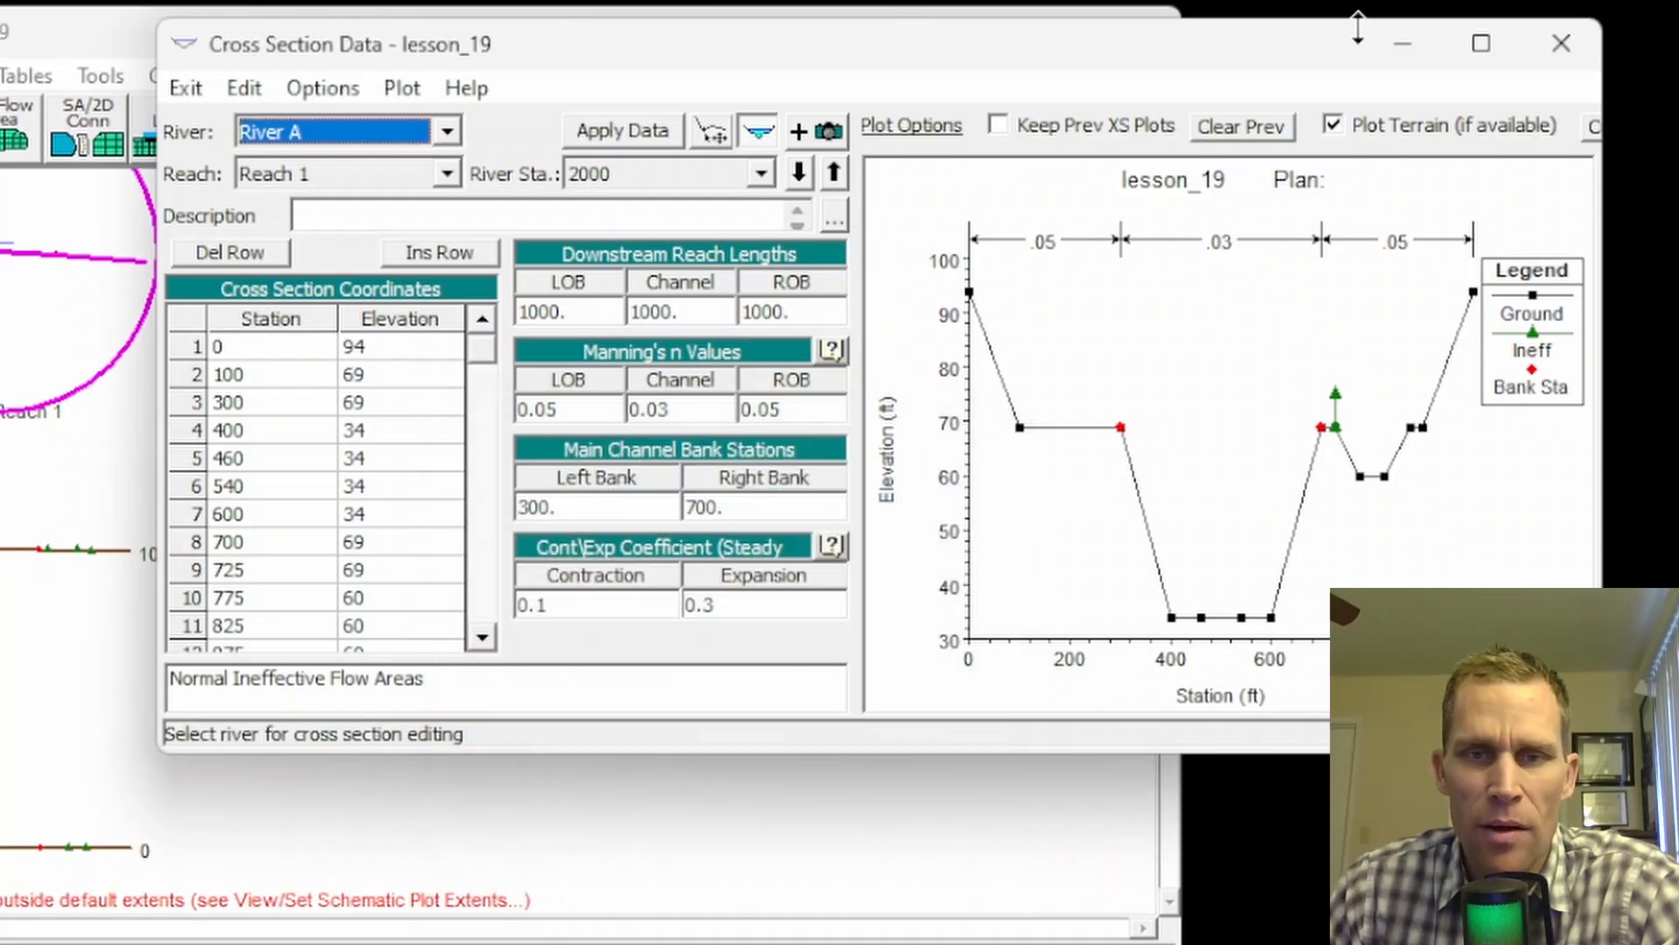
{"action": "left_click", "coordinate": [1555, 45]}
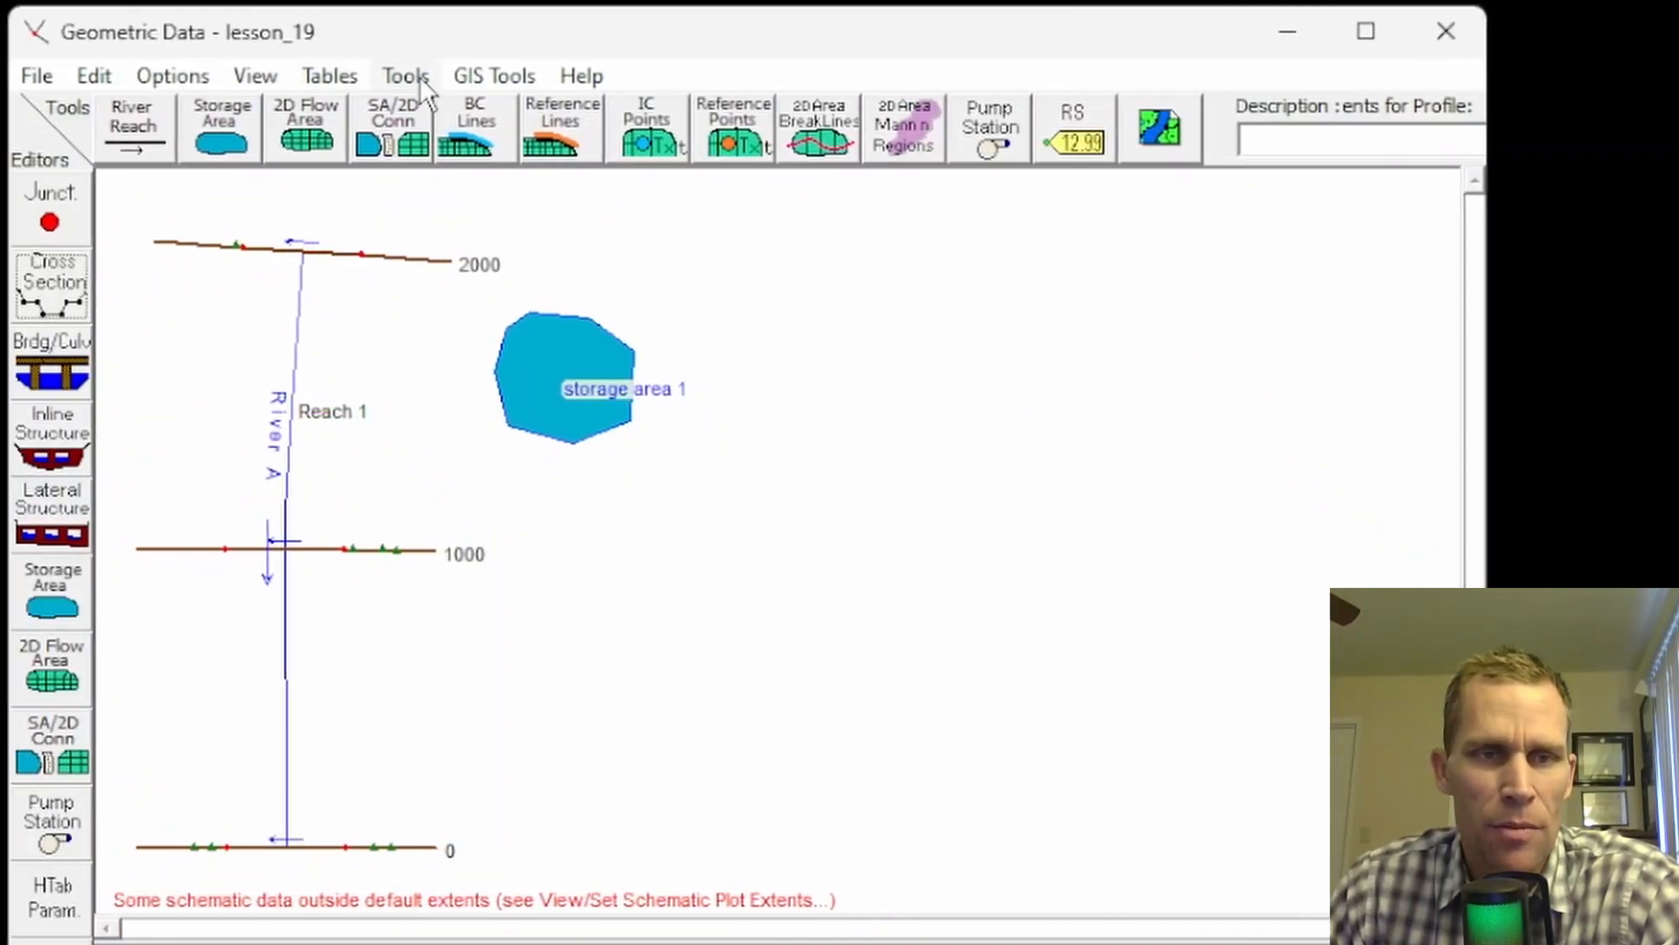
Step: View the single-value channel Manning's n tool, dismiss it, then open station 2000's cross section data
{"action": "left_click", "coordinate": [418, 76]}
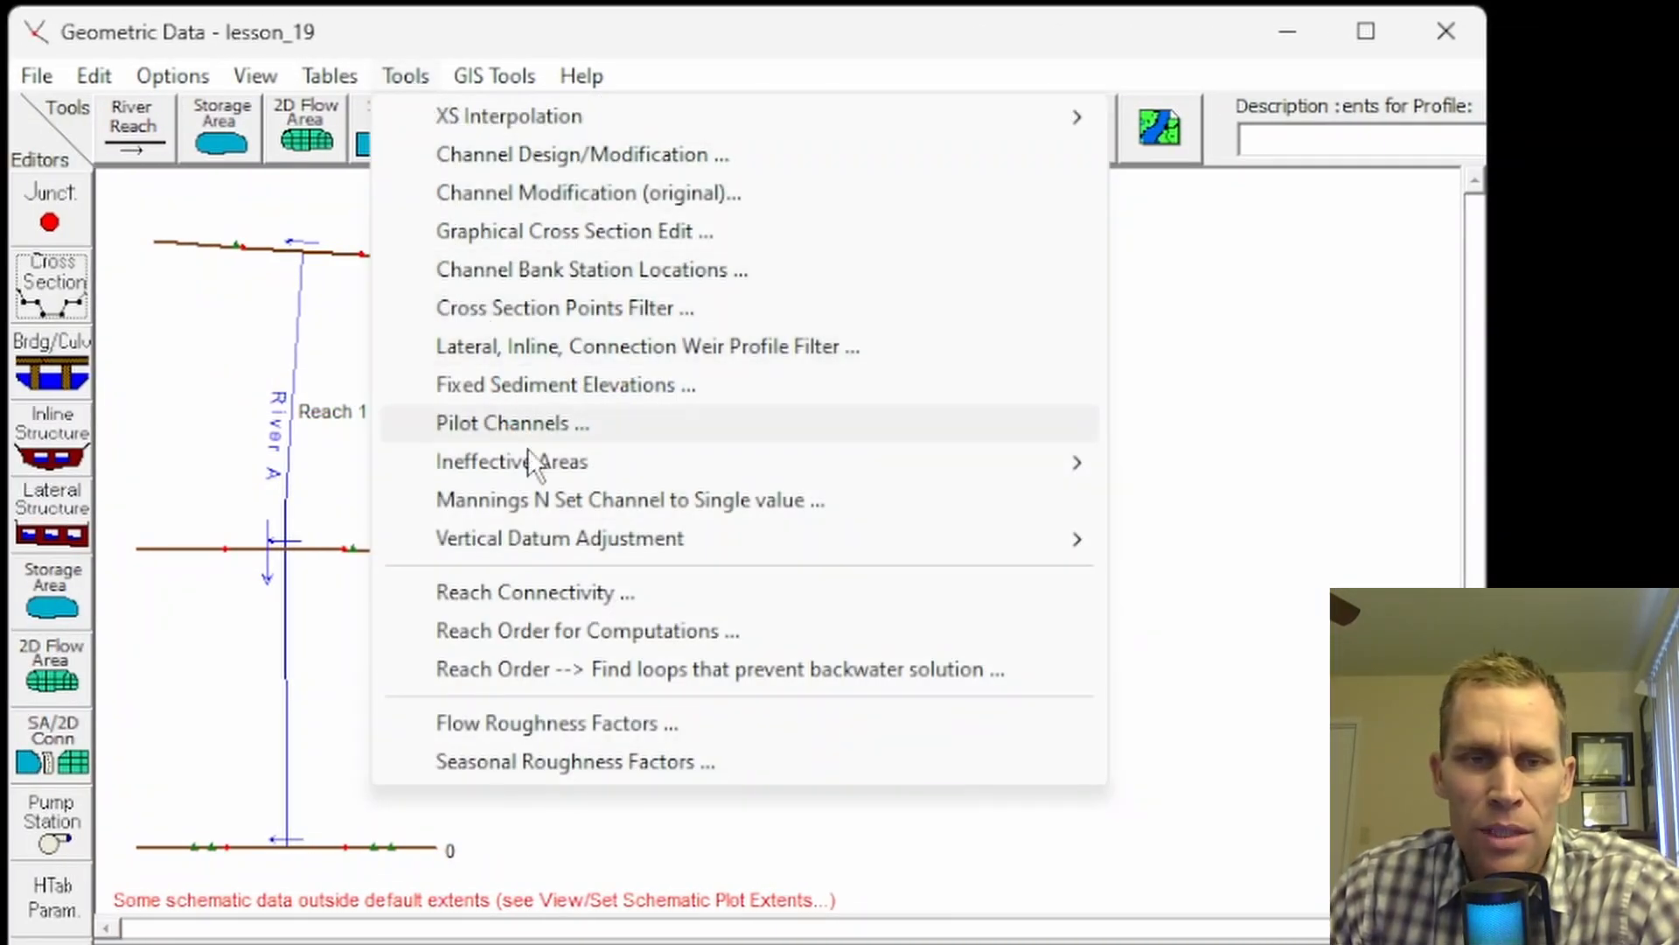
{"action": "left_click", "coordinate": [596, 507]}
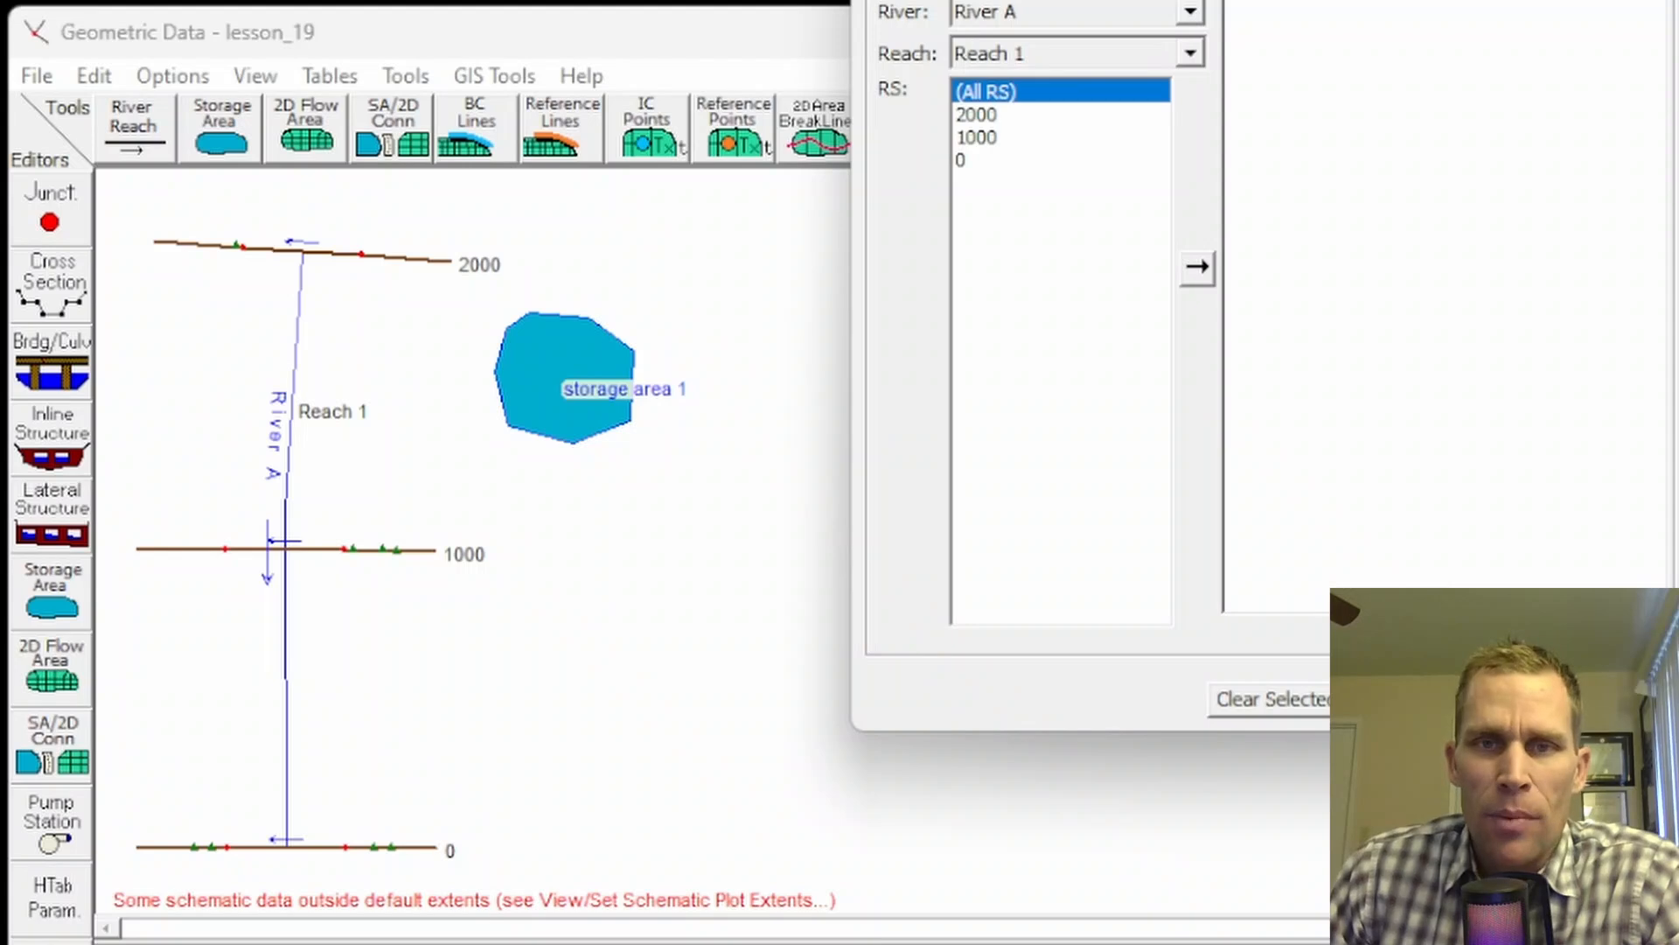
{"action": "left_click_drag", "start_coordinate": [1198, 2], "coordinate": [1058, 17]}
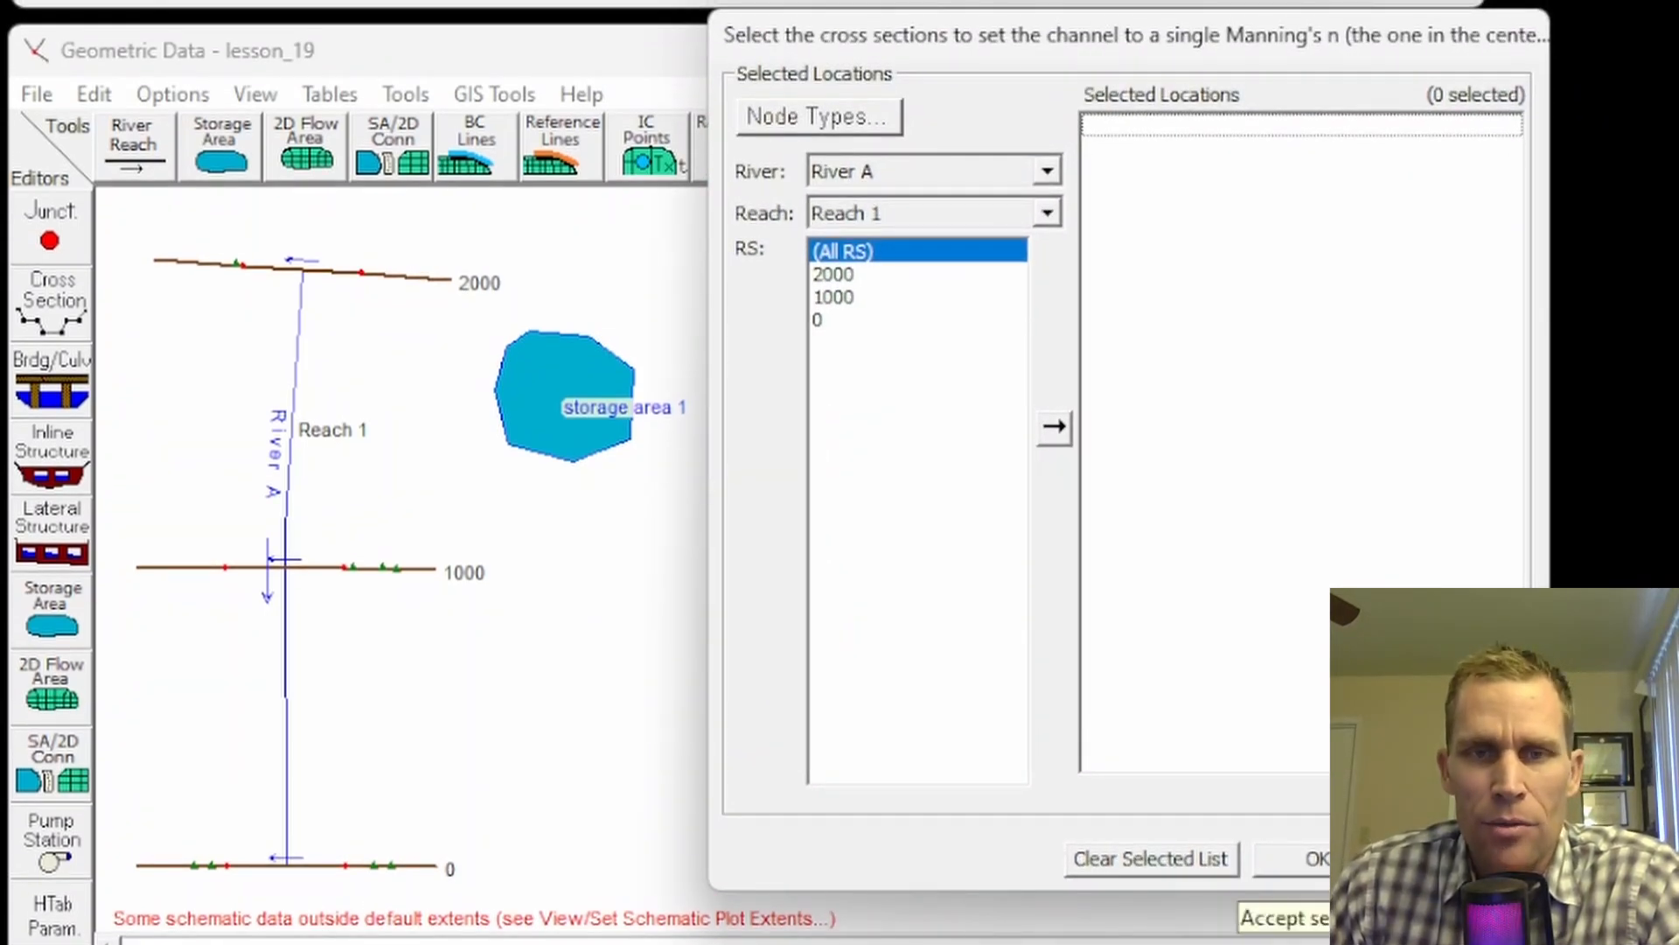
{"action": "left_click", "coordinate": [1342, 860]}
{"action": "left_click", "coordinate": [54, 298]}
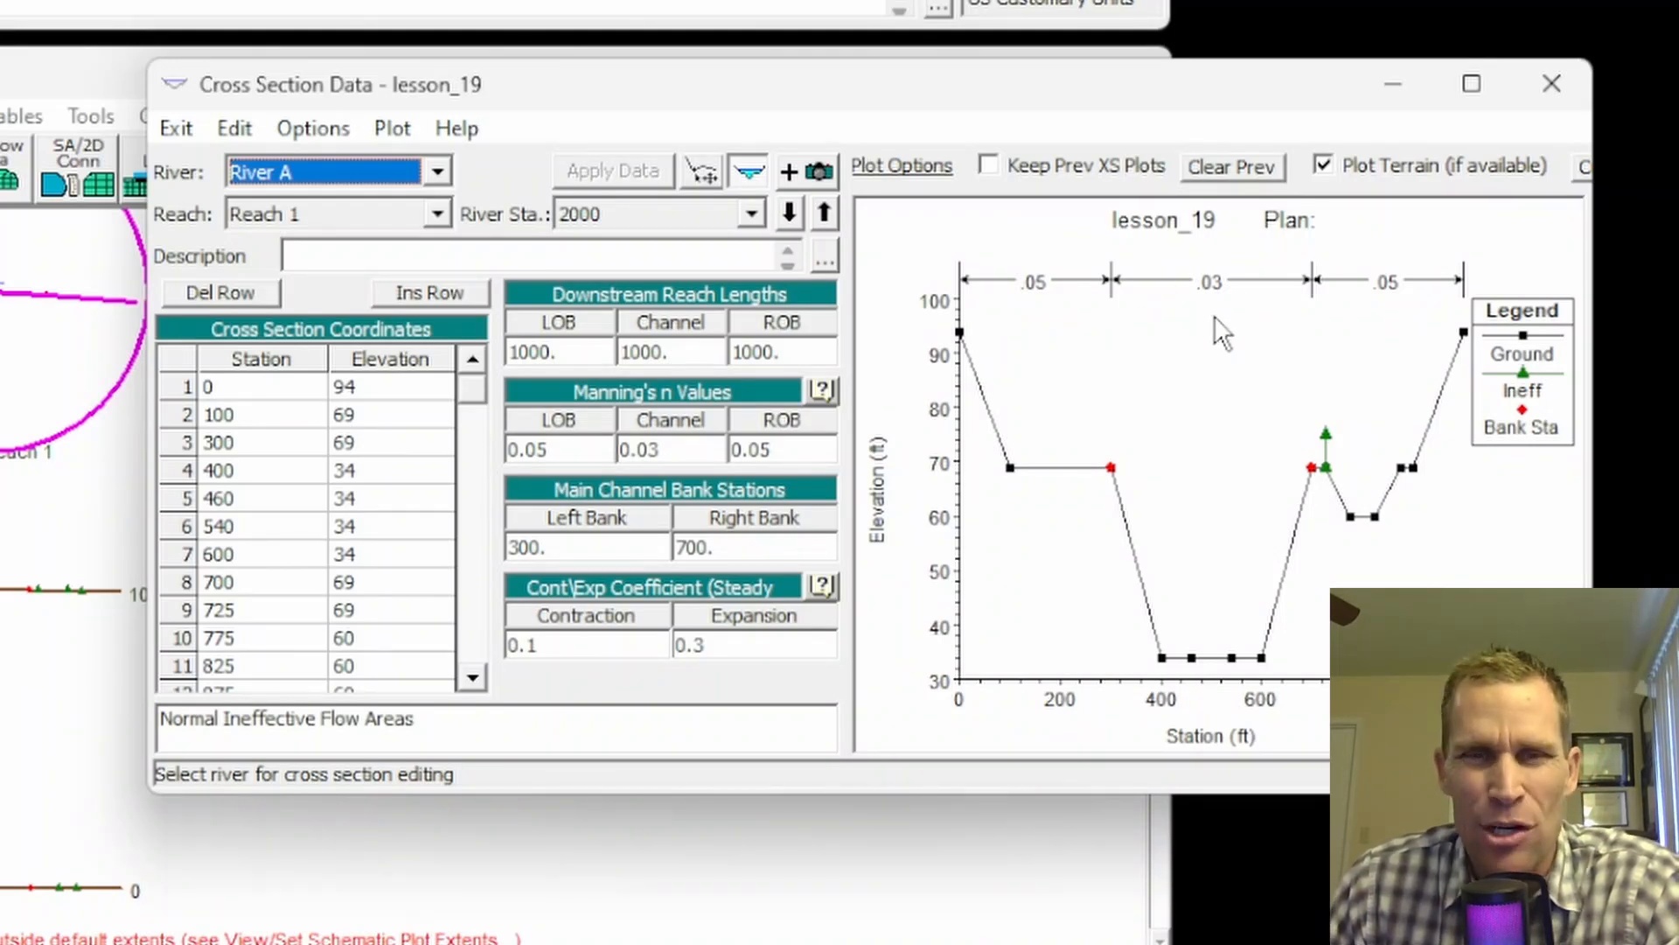
Step: Turn on horizontal n variation for cross section 2000: channel n 0.02 at station 460, 0.03 at 540
{"action": "left_click", "coordinate": [298, 136]}
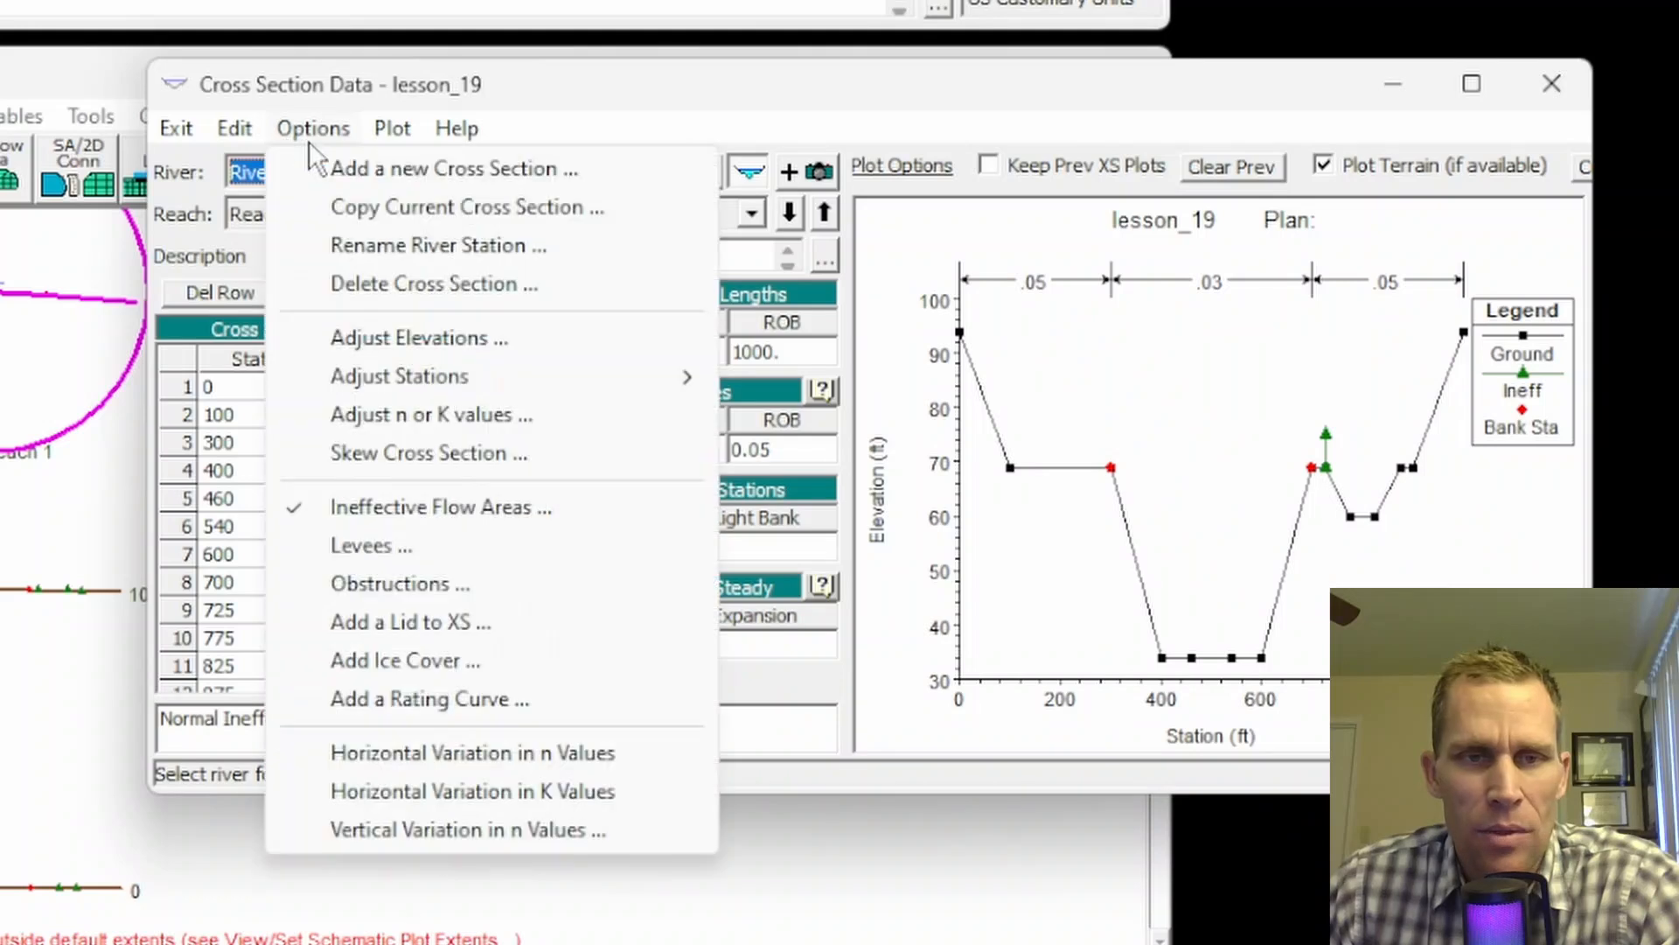
{"action": "left_click", "coordinate": [453, 750]}
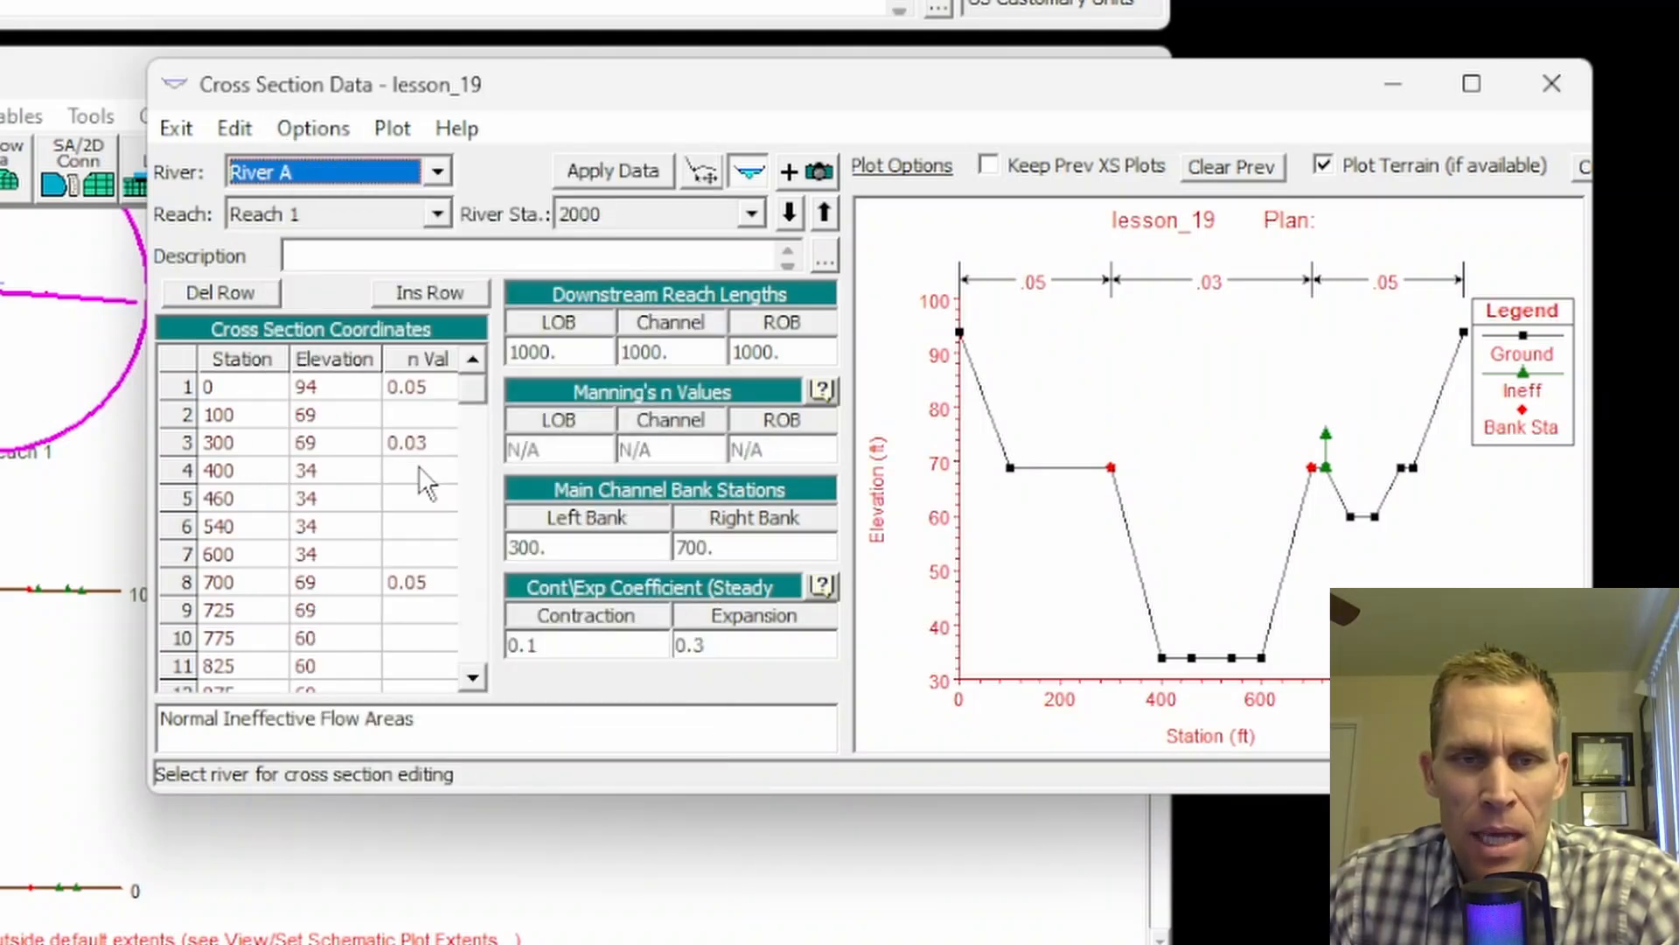
{"action": "left_click", "coordinate": [423, 495]}
{"action": "type", "text": "0.02"}
{"action": "key", "text": "Down"}
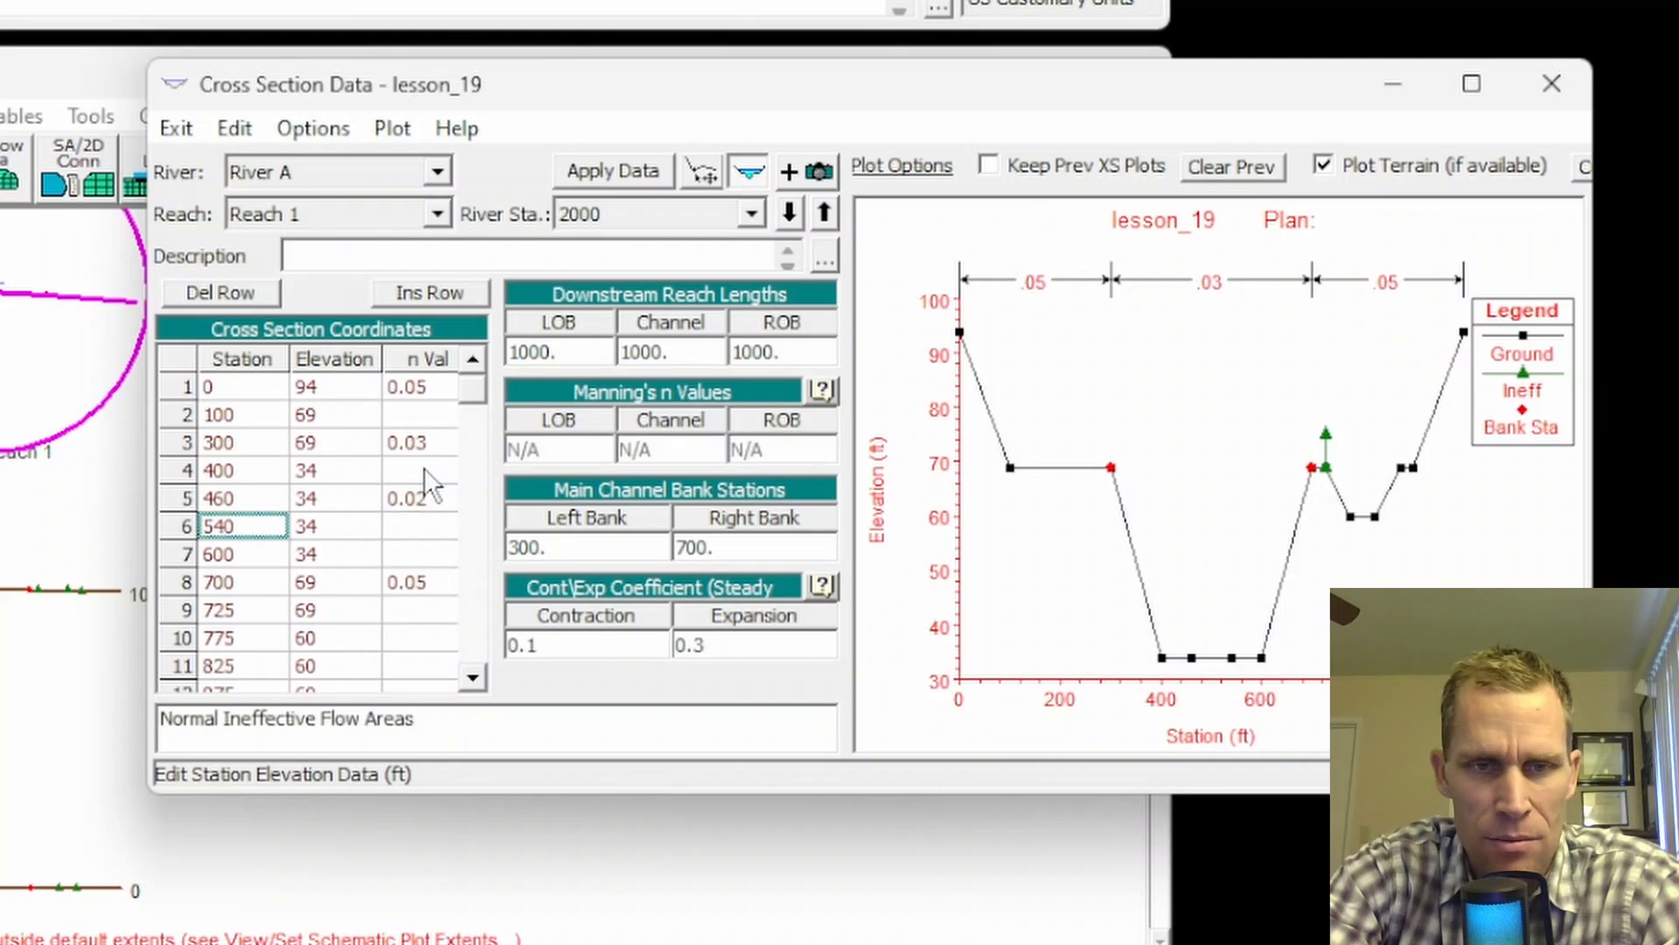
{"action": "type", "text": "0.03"}
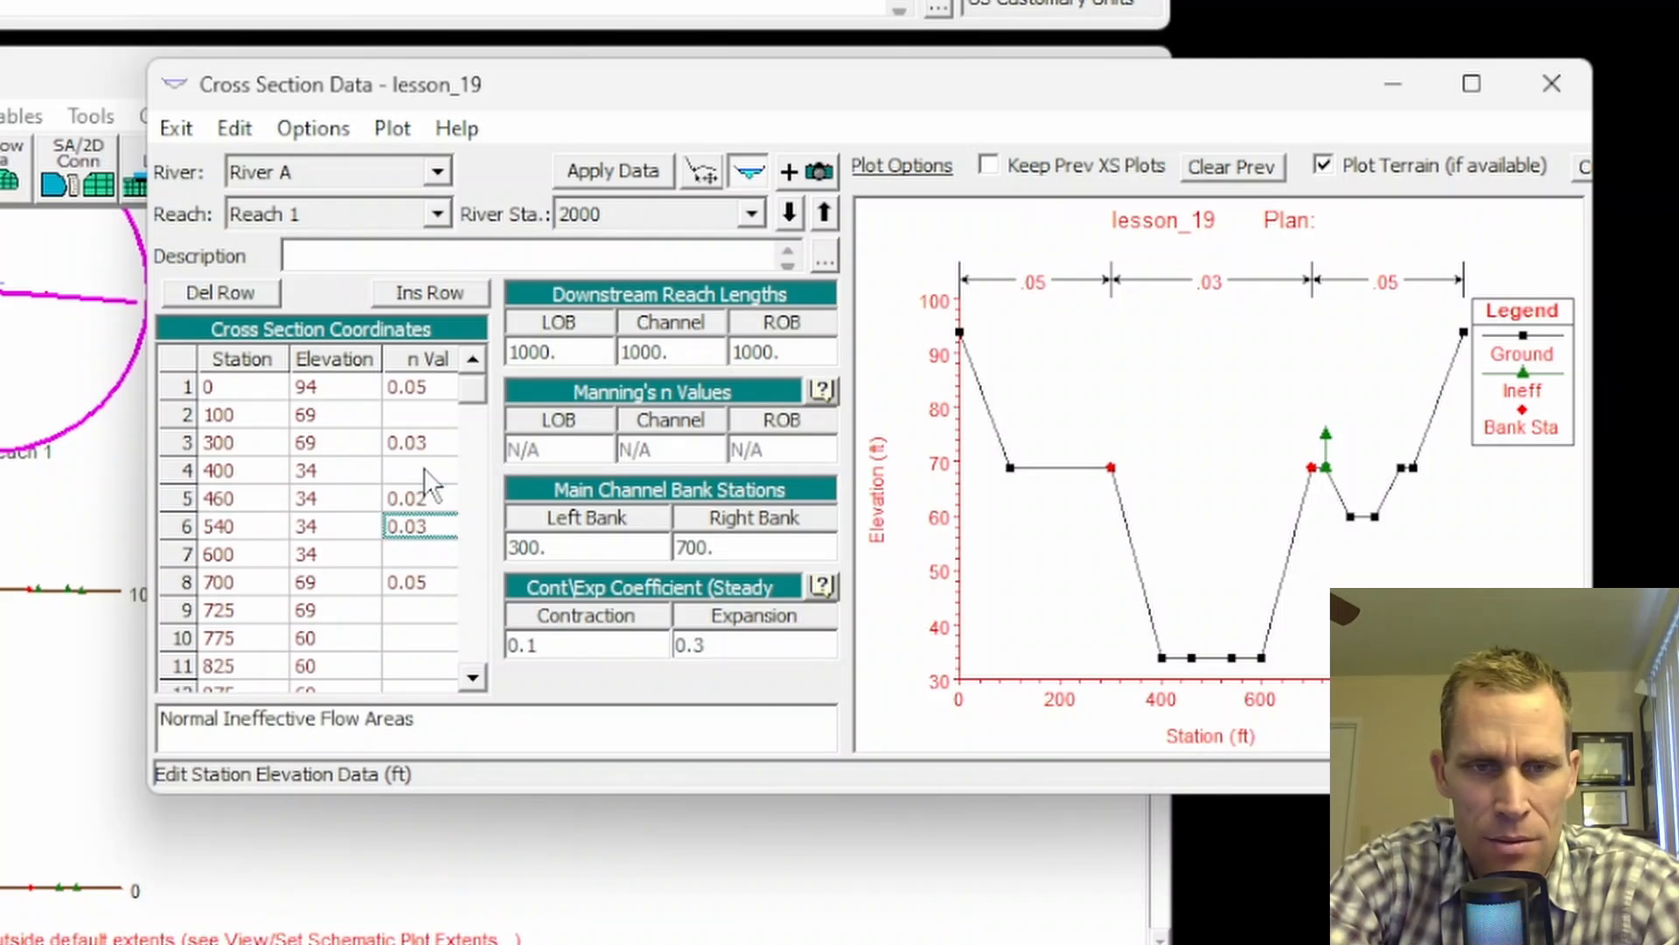
{"action": "left_click", "coordinate": [588, 171]}
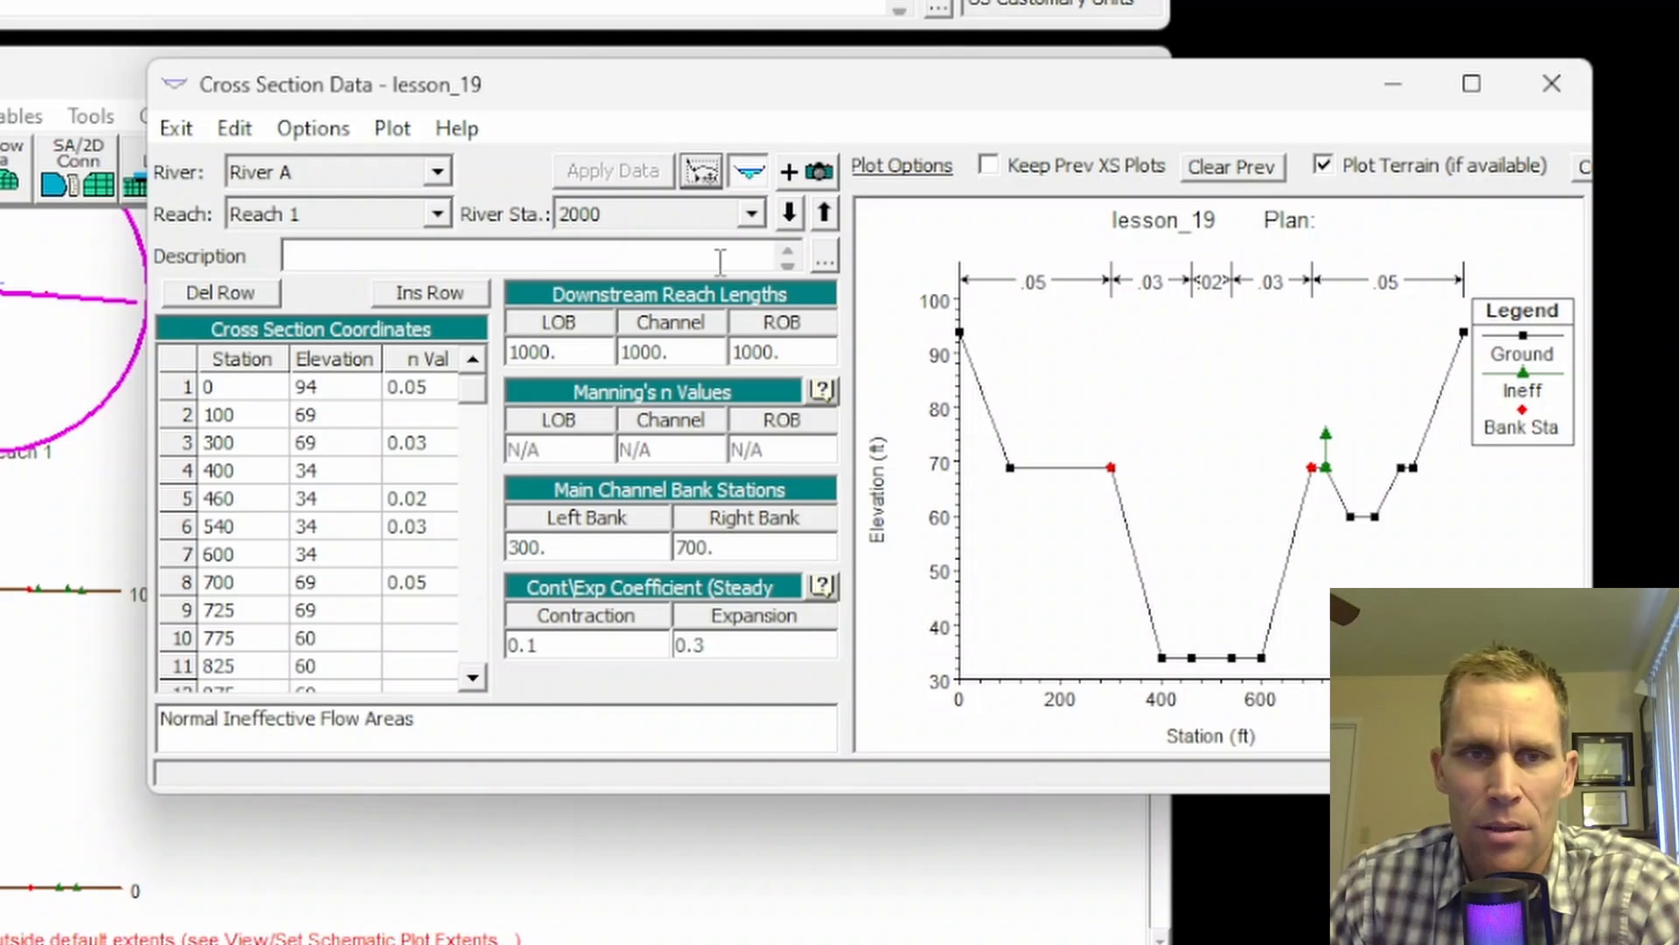
{"action": "left_click", "coordinate": [1551, 83]}
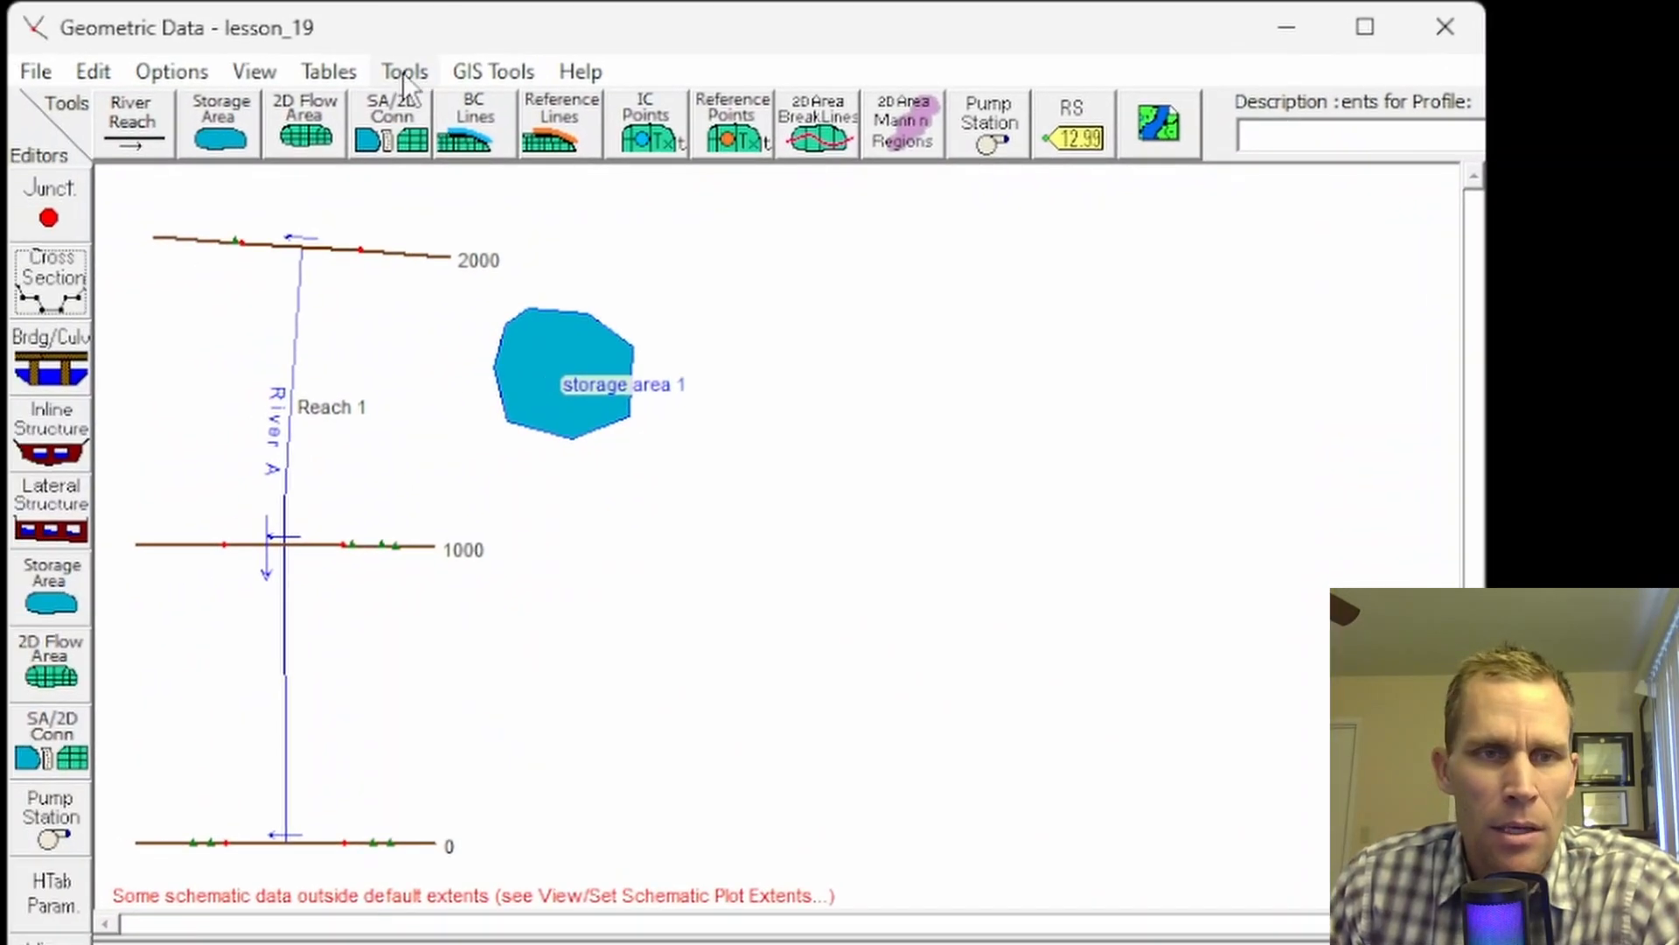
Step: Set RS 2000's channel to a single Manning's n of 0.02 and check it in the cross section editor
{"action": "left_click", "coordinate": [404, 72]}
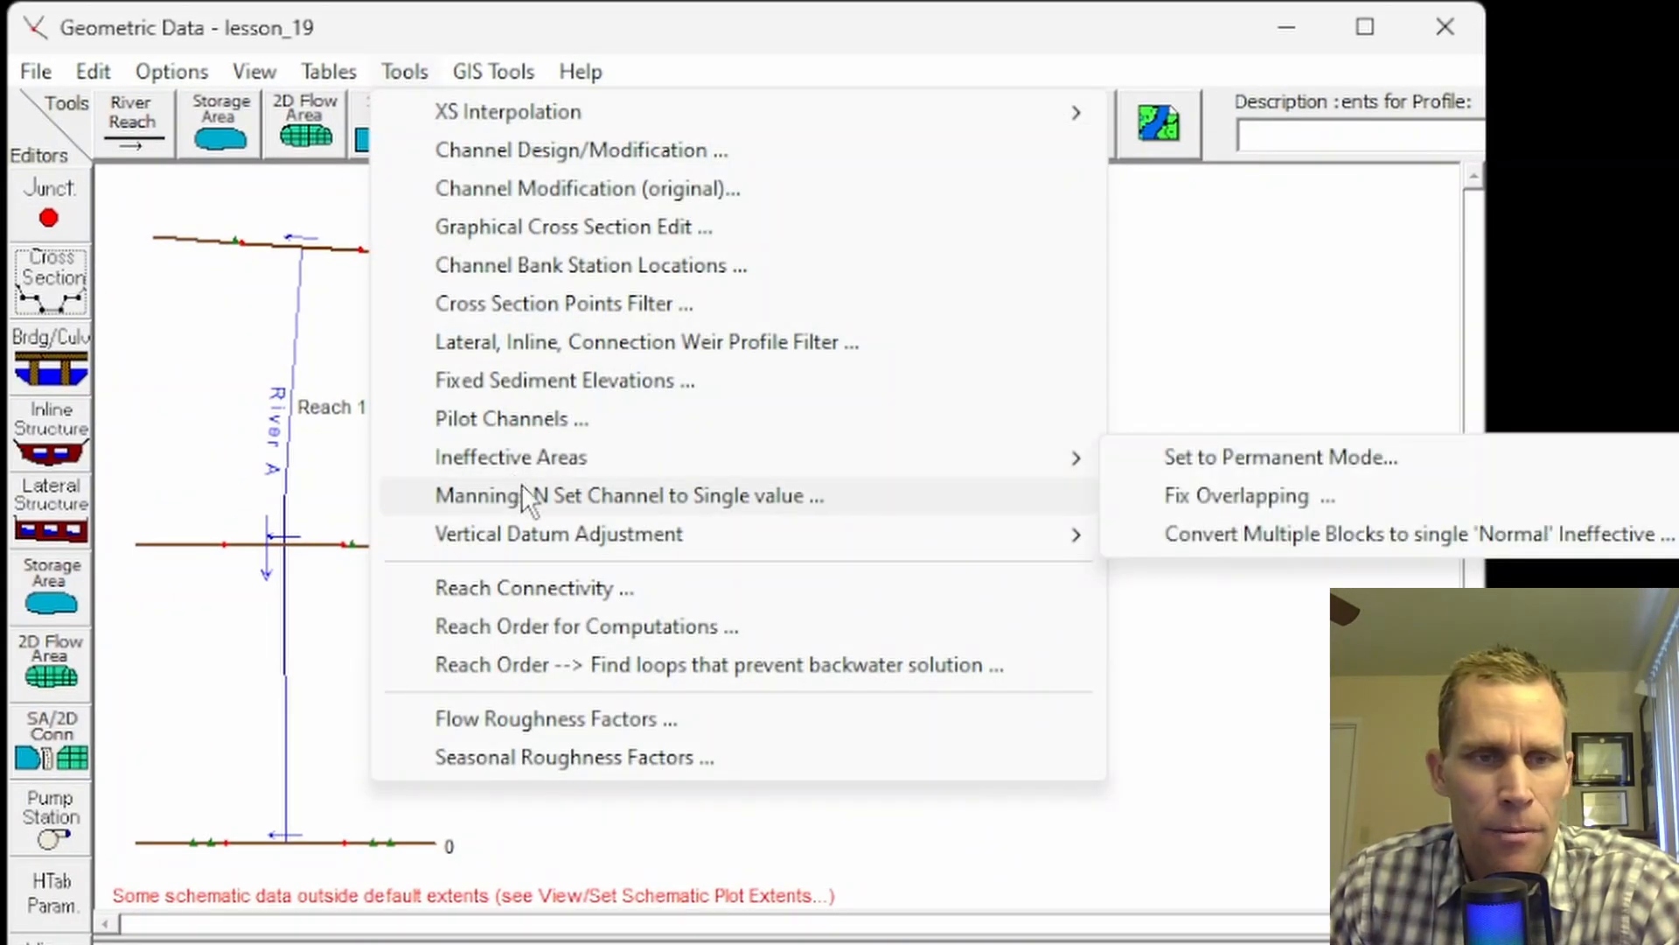
{"action": "left_click", "coordinate": [642, 496]}
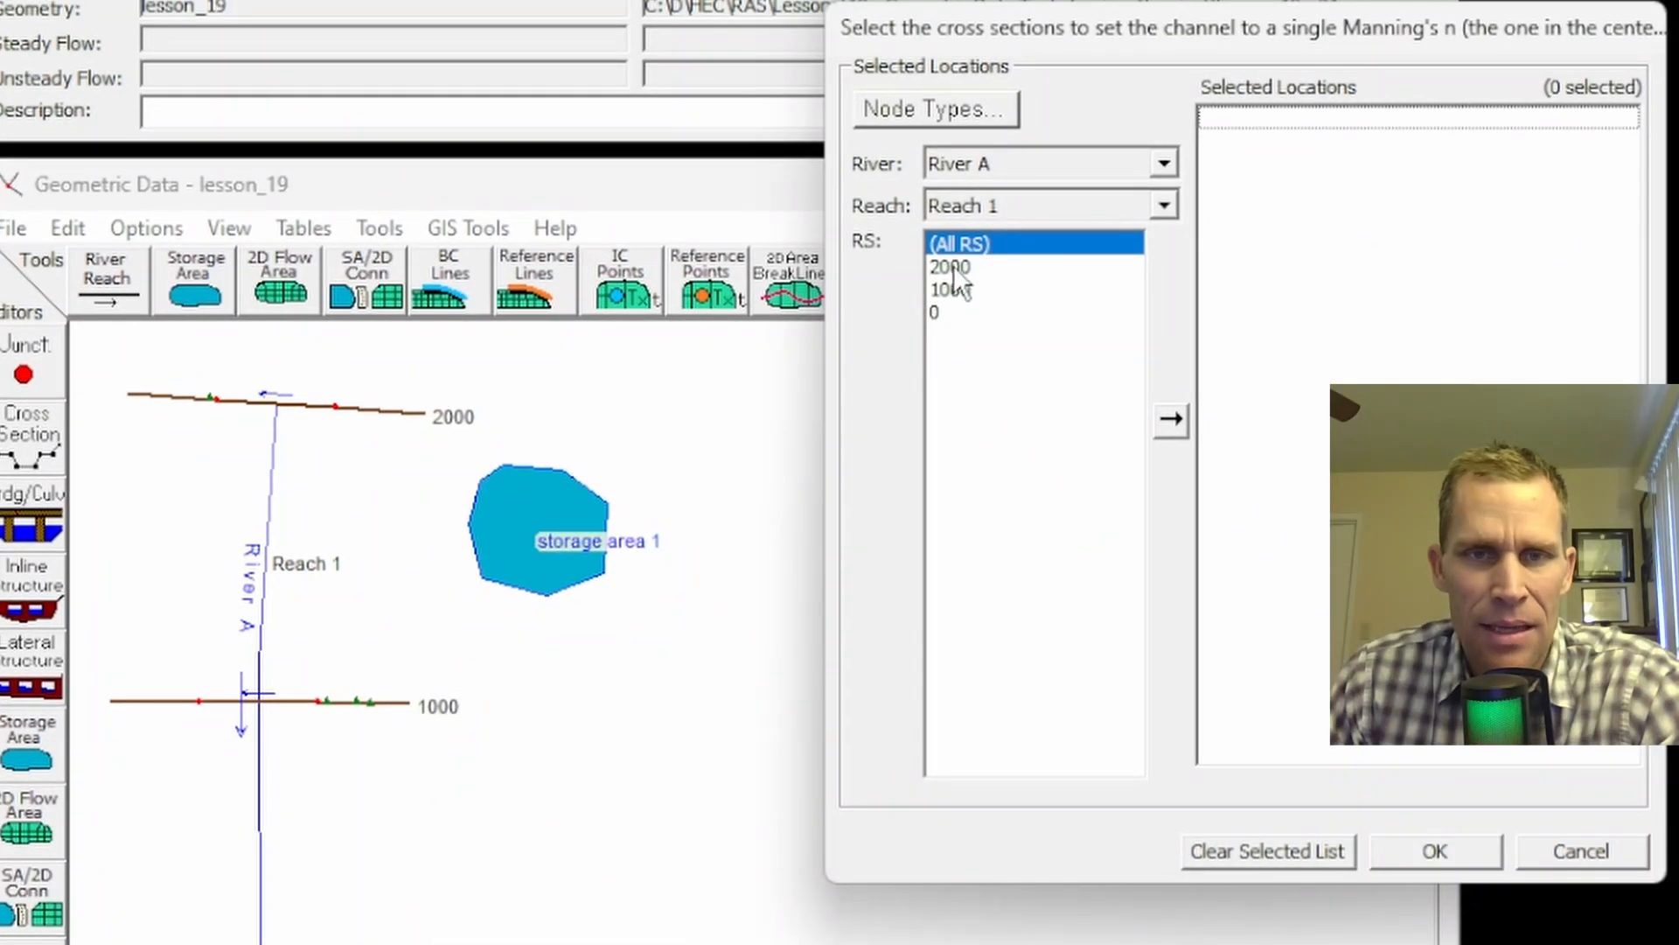
{"action": "double_click", "coordinate": [953, 265]}
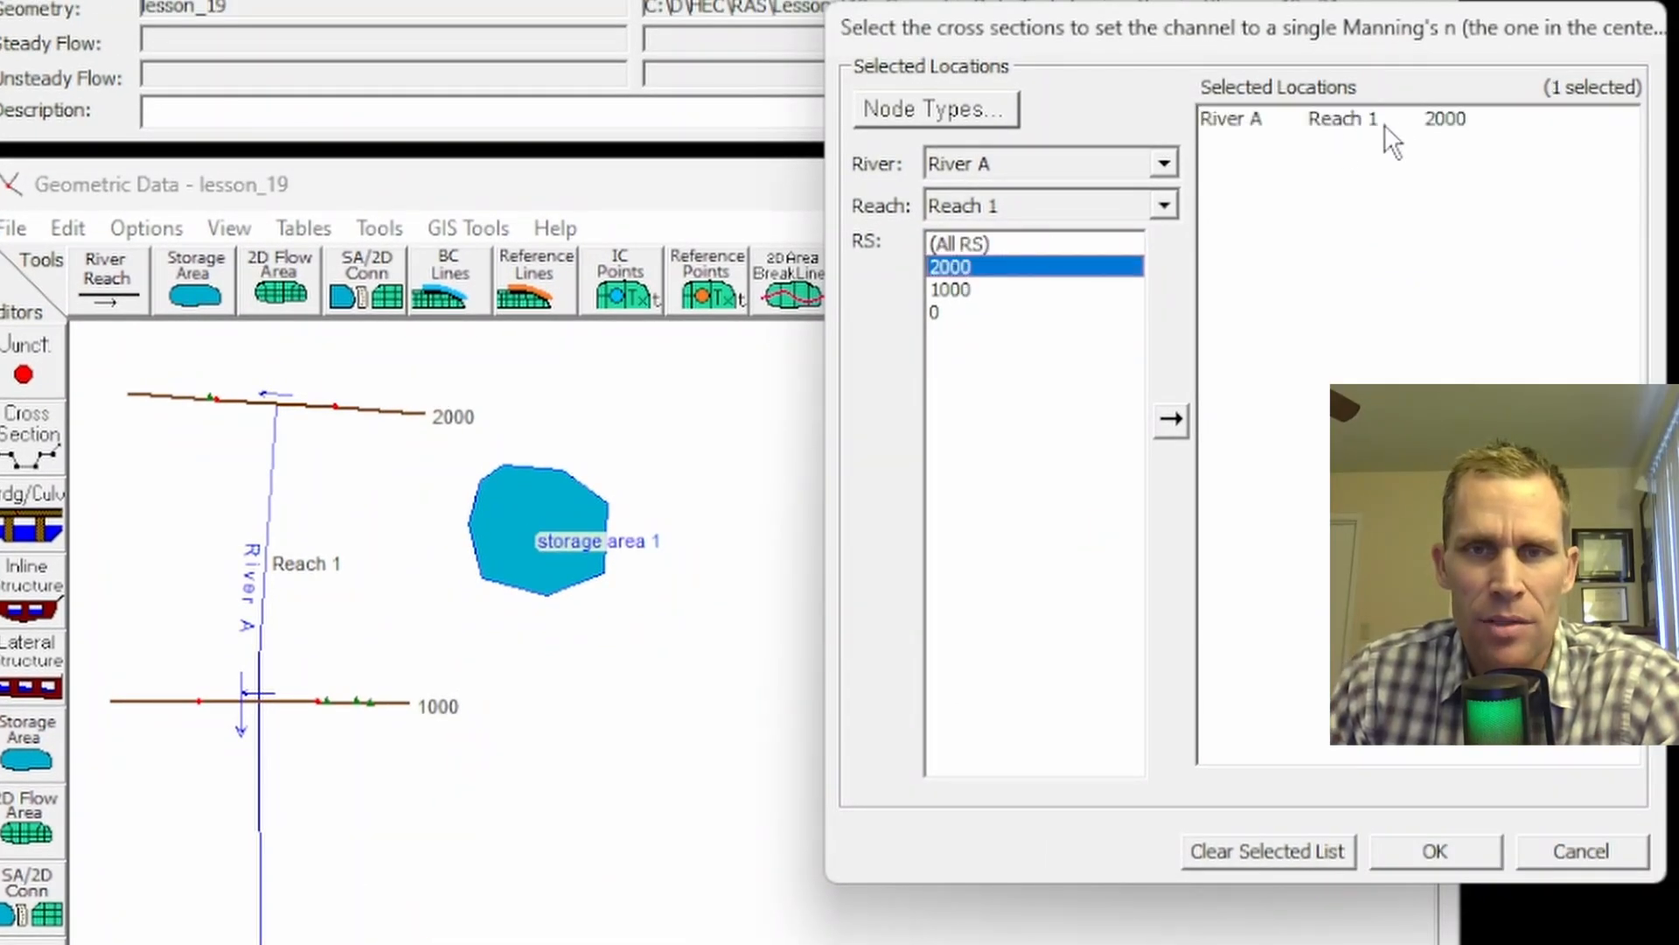
{"action": "left_click", "coordinate": [1435, 851]}
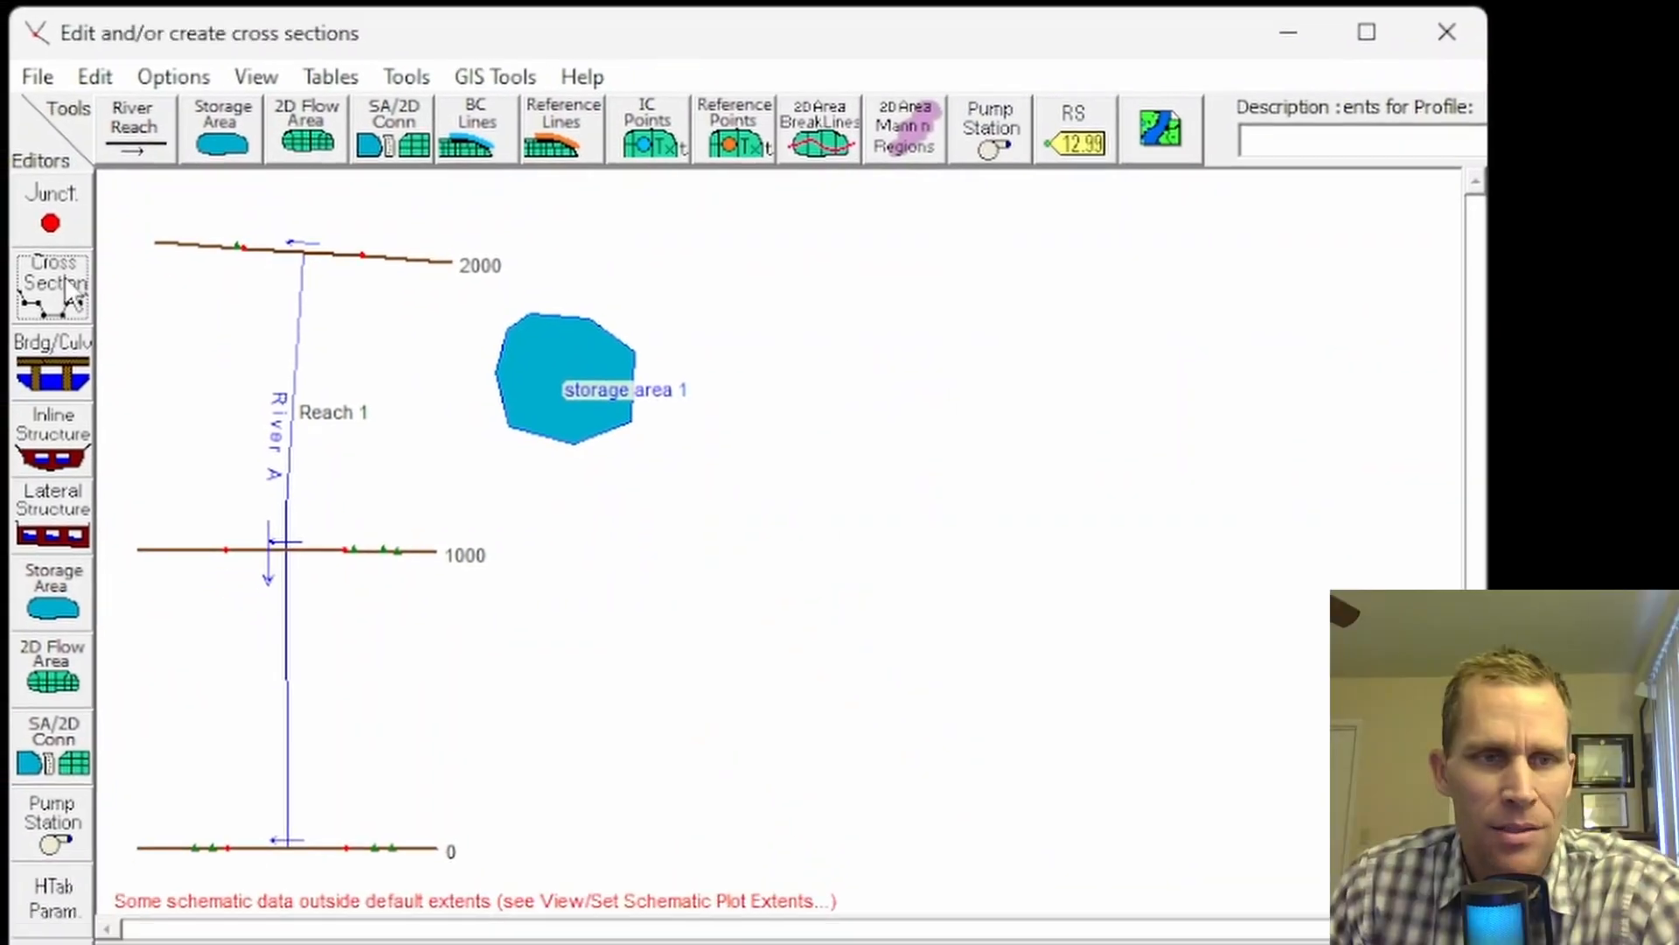
{"action": "left_click", "coordinate": [30, 435]}
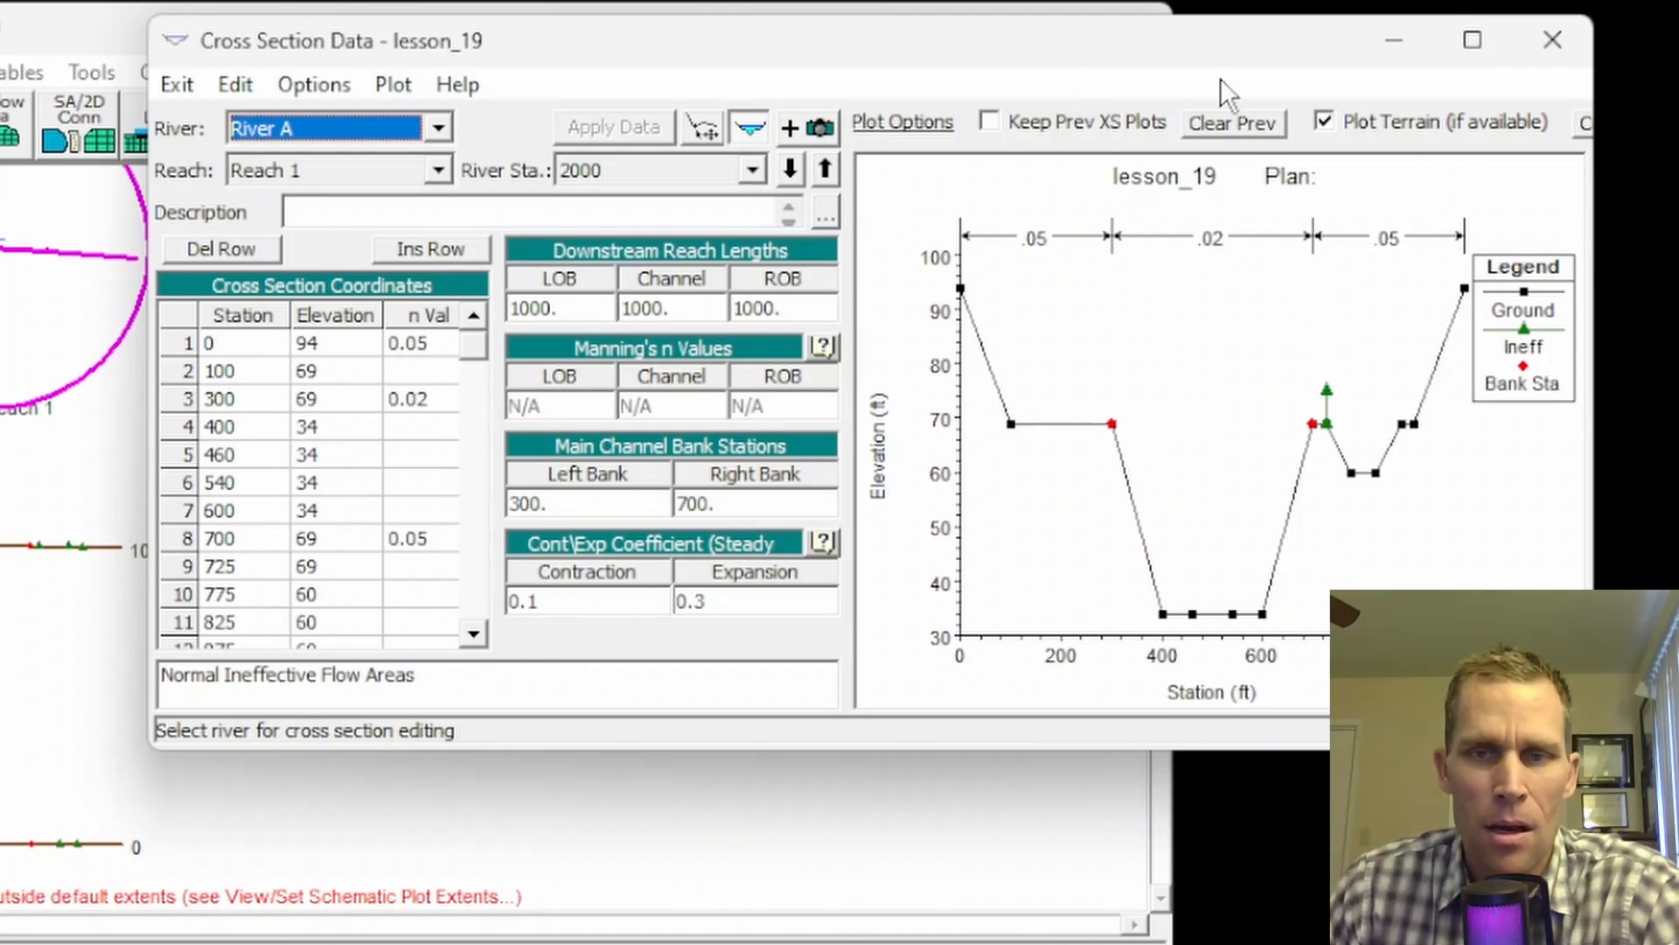
{"action": "left_click", "coordinate": [1553, 39]}
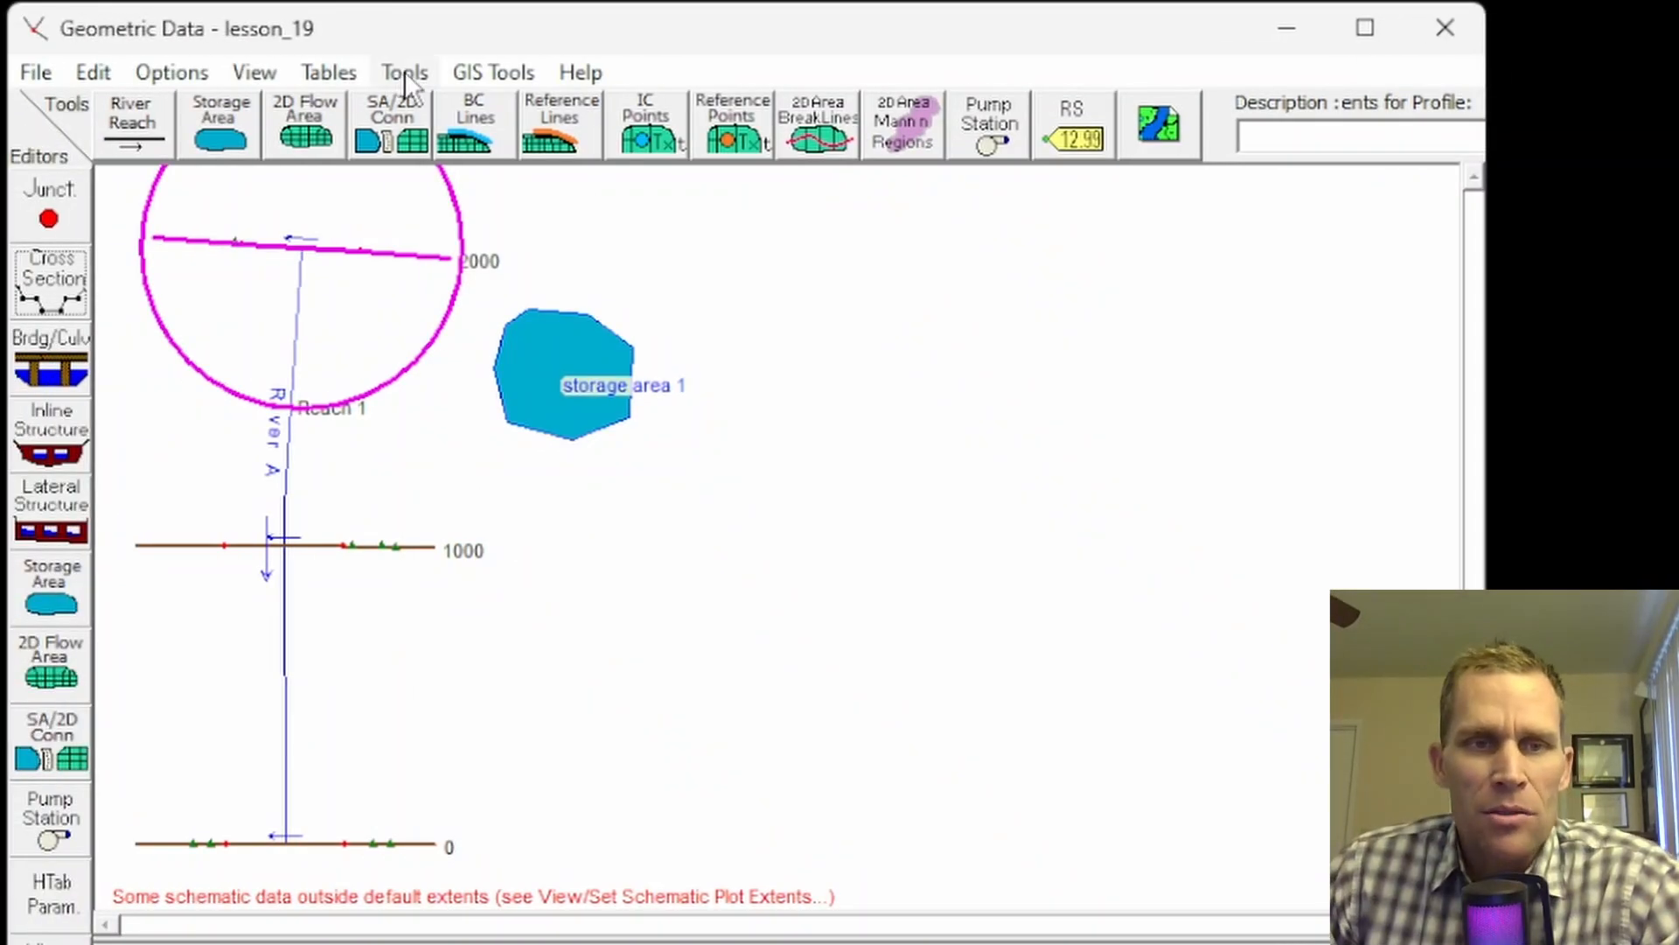
{"action": "left_click", "coordinate": [404, 71]}
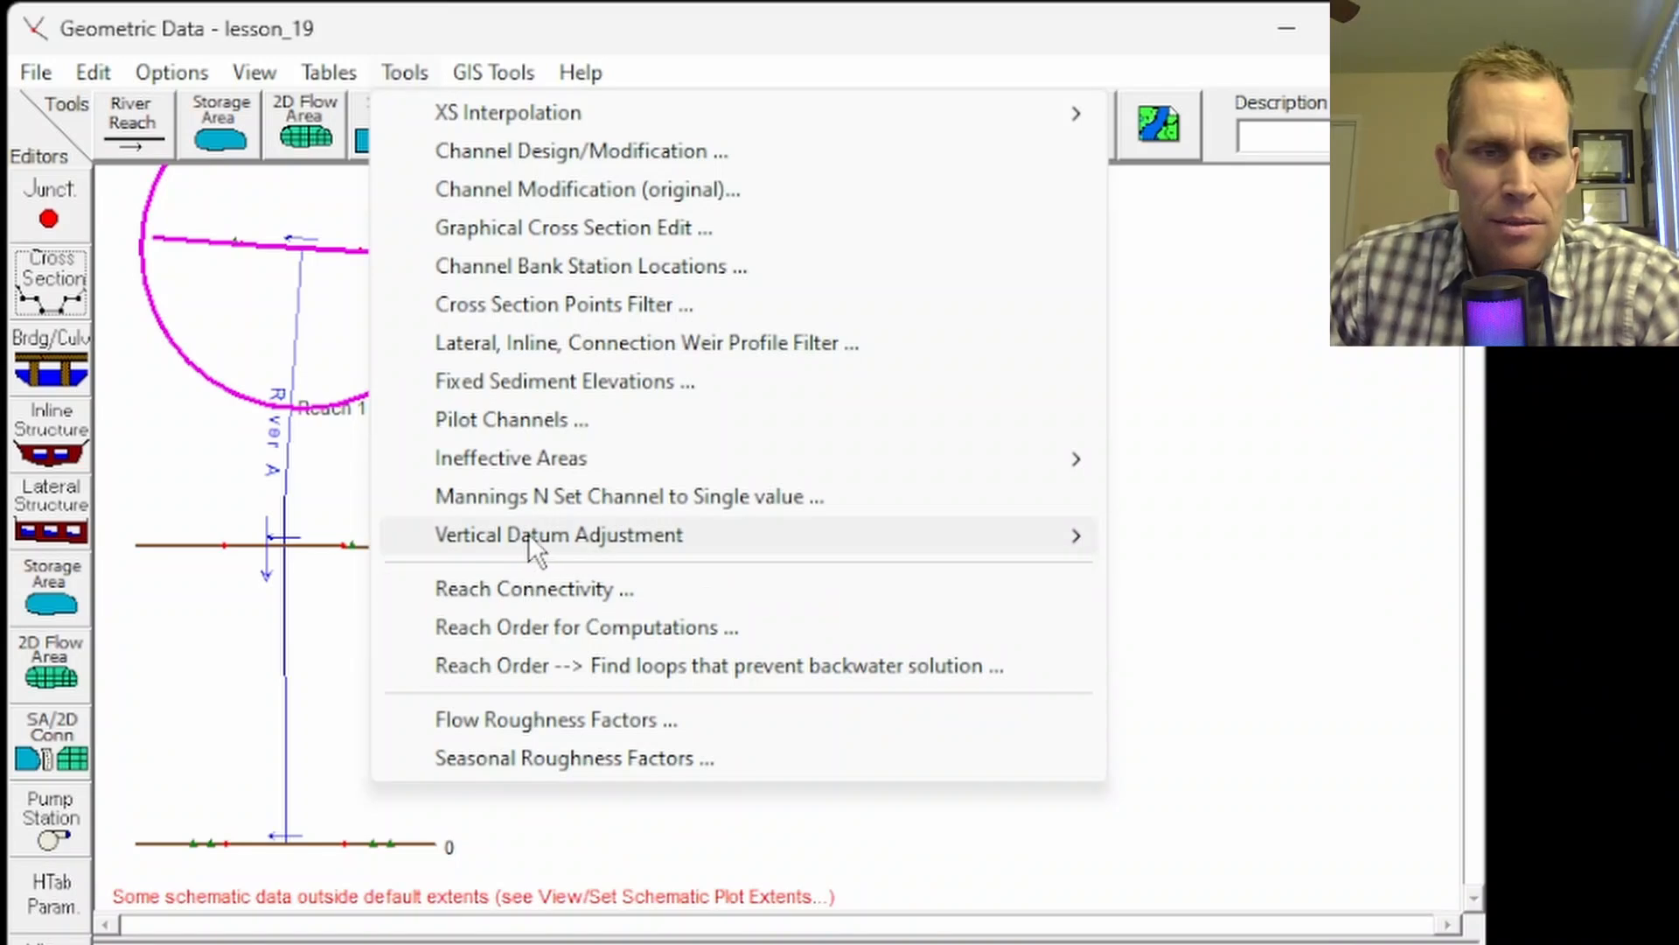
{"action": "mouse_move", "coordinate": [532, 538]}
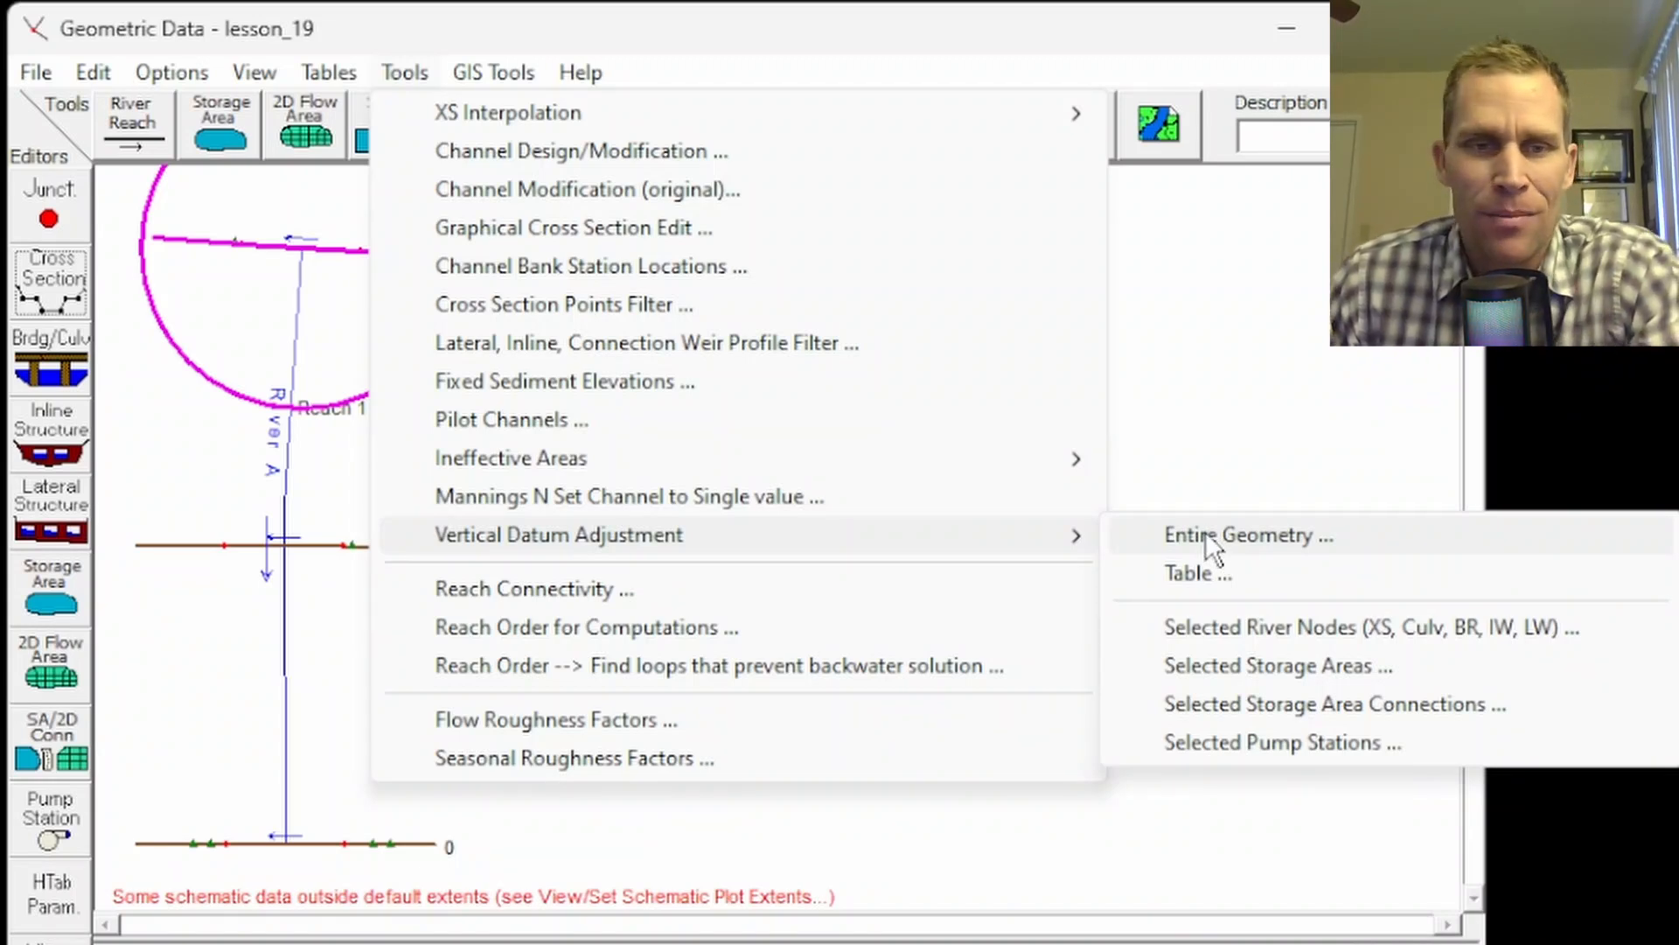
{"action": "left_click", "coordinate": [540, 261]}
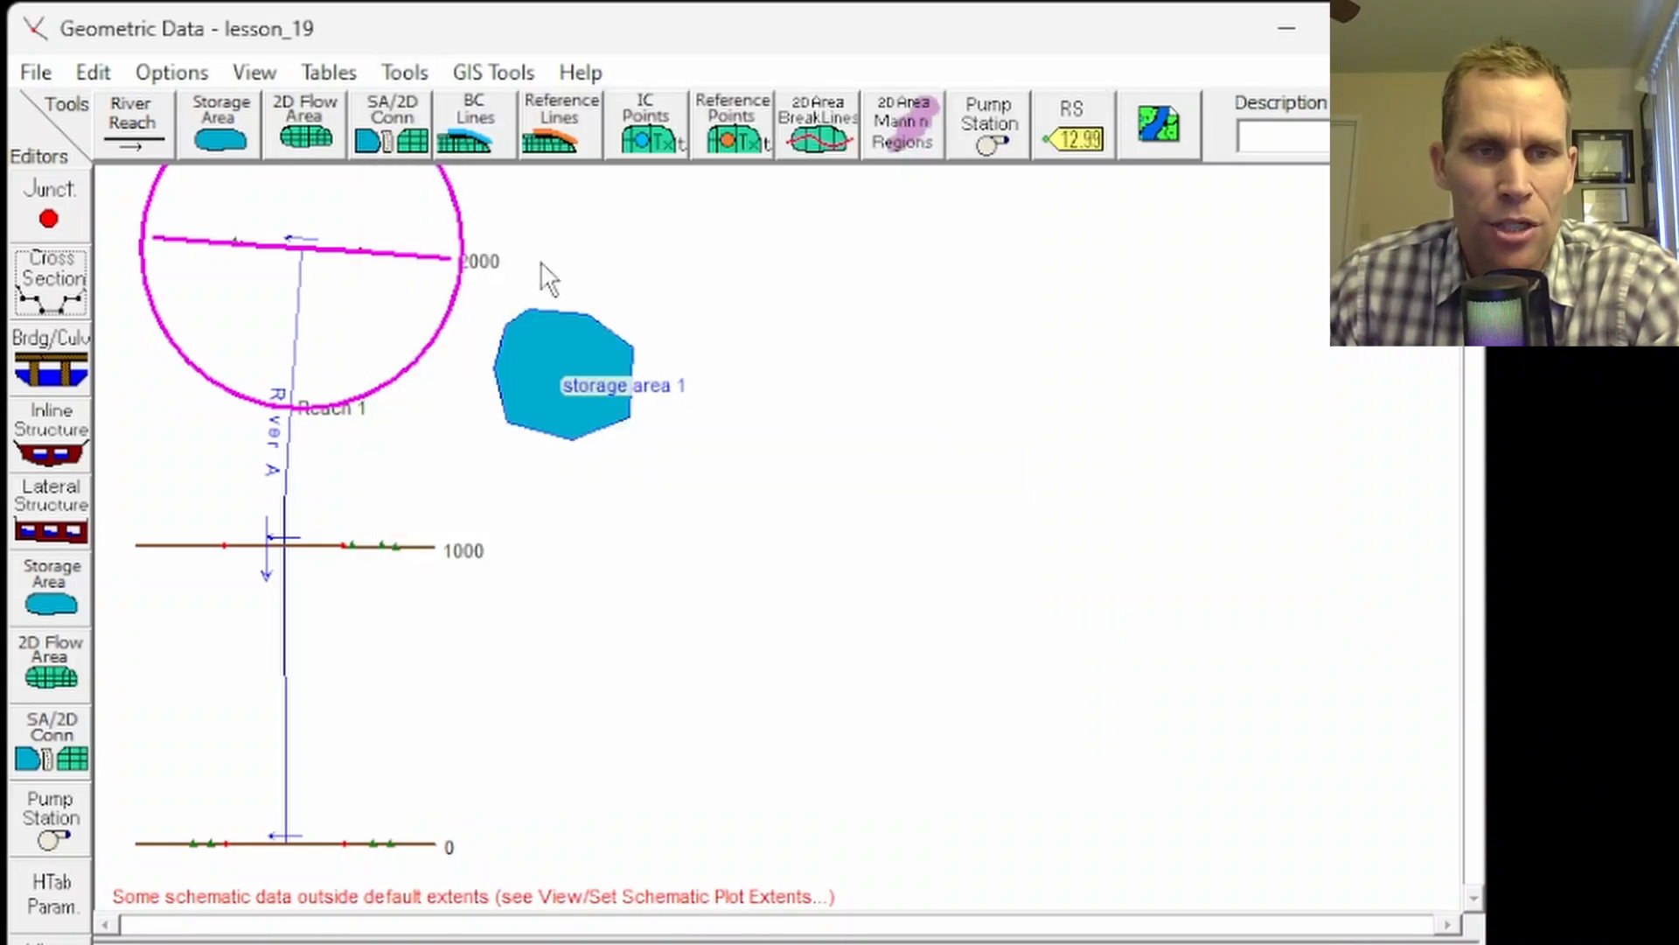
{"action": "left_click", "coordinate": [520, 72]}
{"action": "left_click", "coordinate": [535, 24]}
{"action": "left_click", "coordinate": [48, 281]}
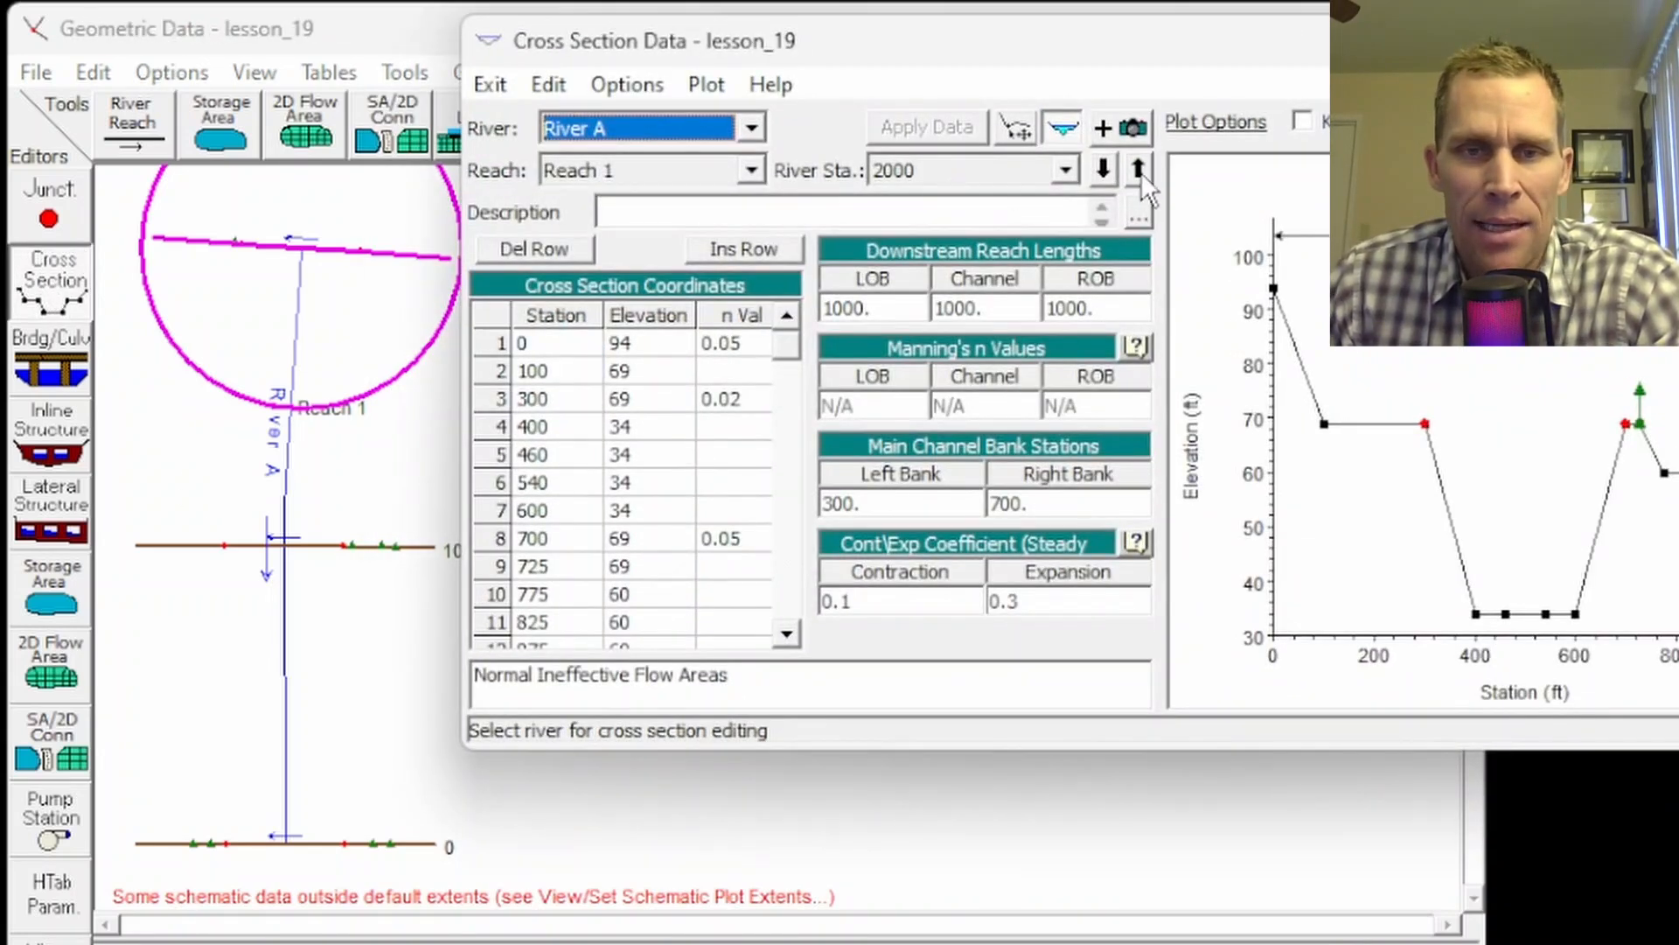
{"action": "left_click", "coordinate": [1139, 168]}
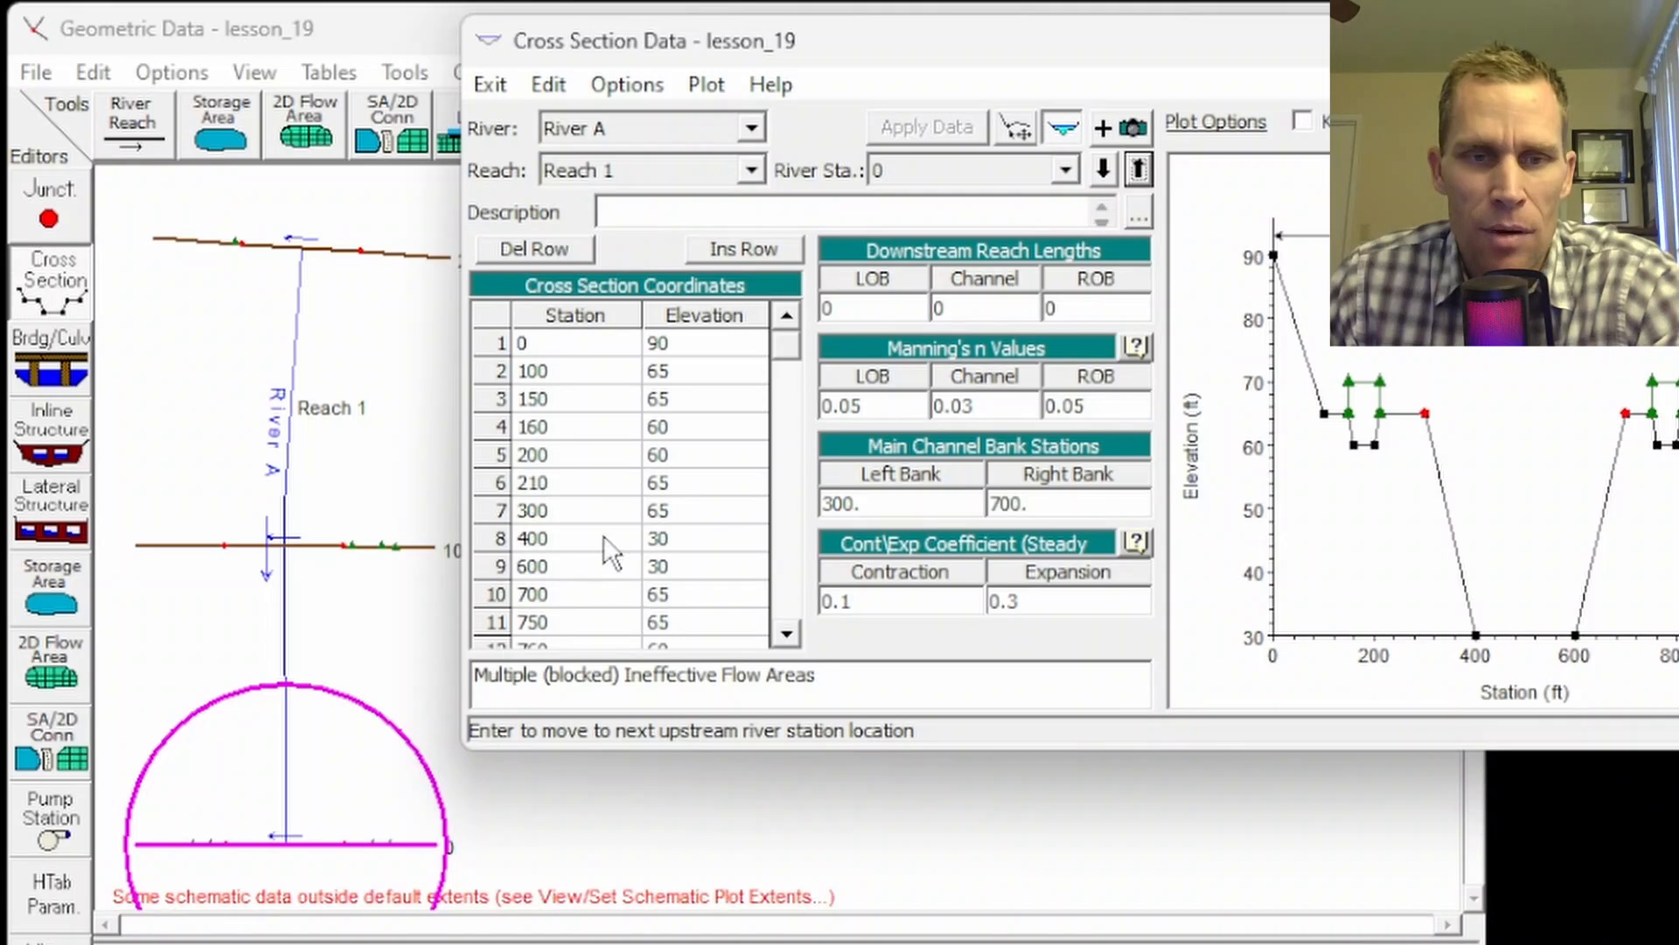
{"action": "left_click", "coordinate": [667, 567]}
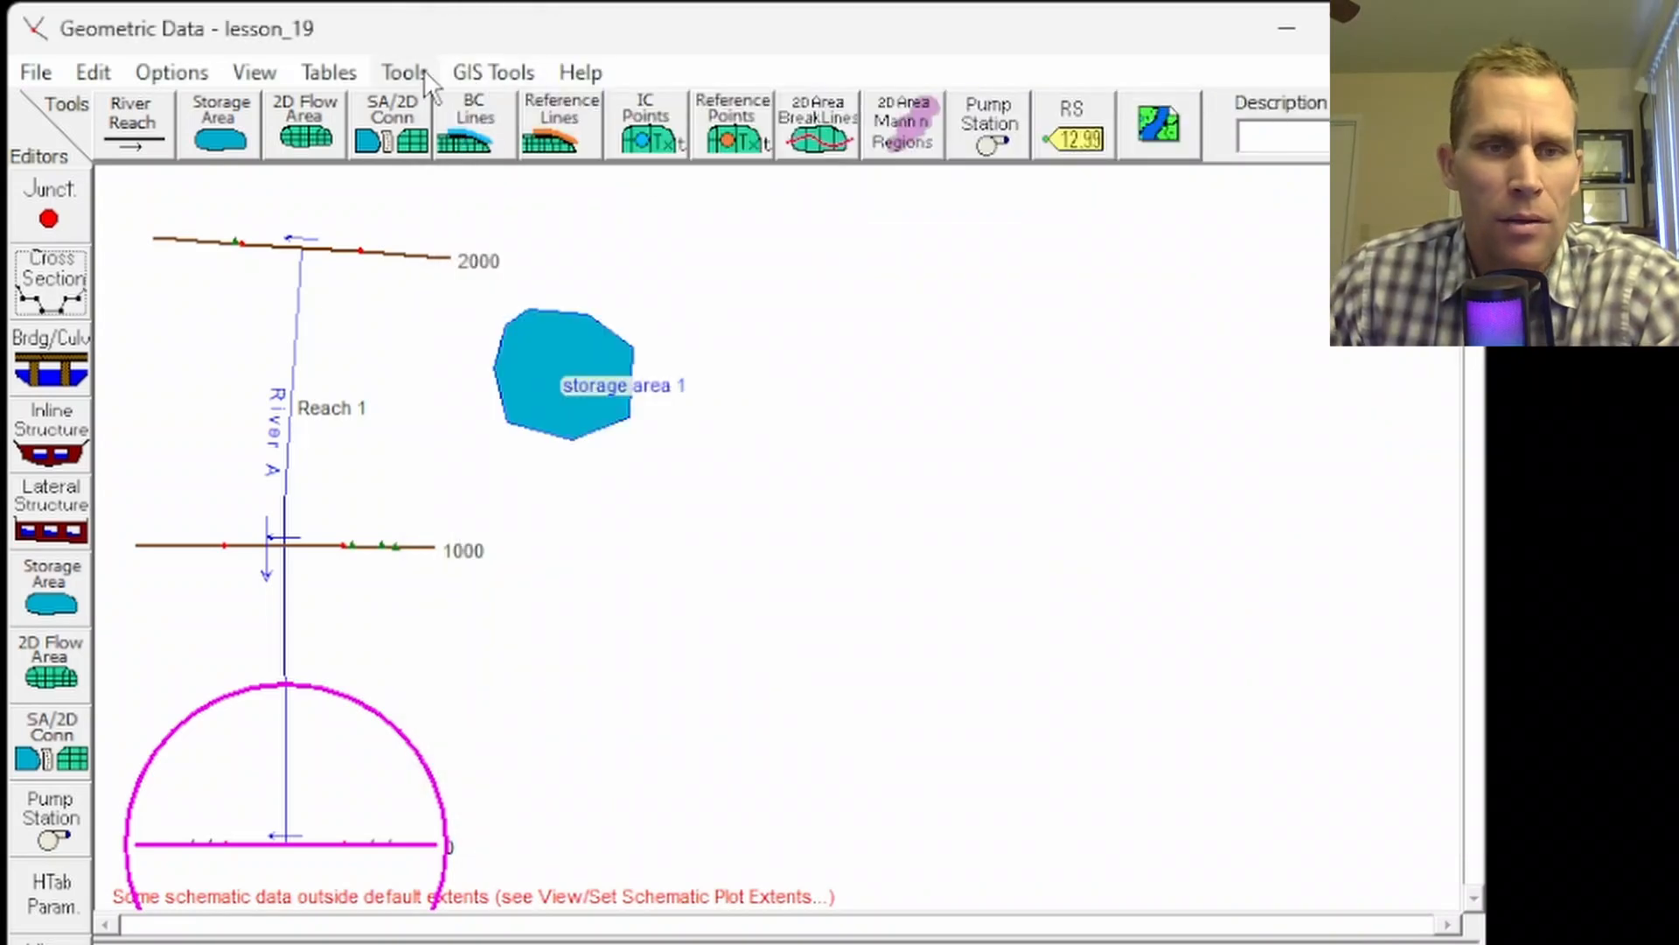
Step: Close the cross section editor and raise the entire geometry's vertical datum by adding 10
{"action": "left_click", "coordinate": [483, 73]}
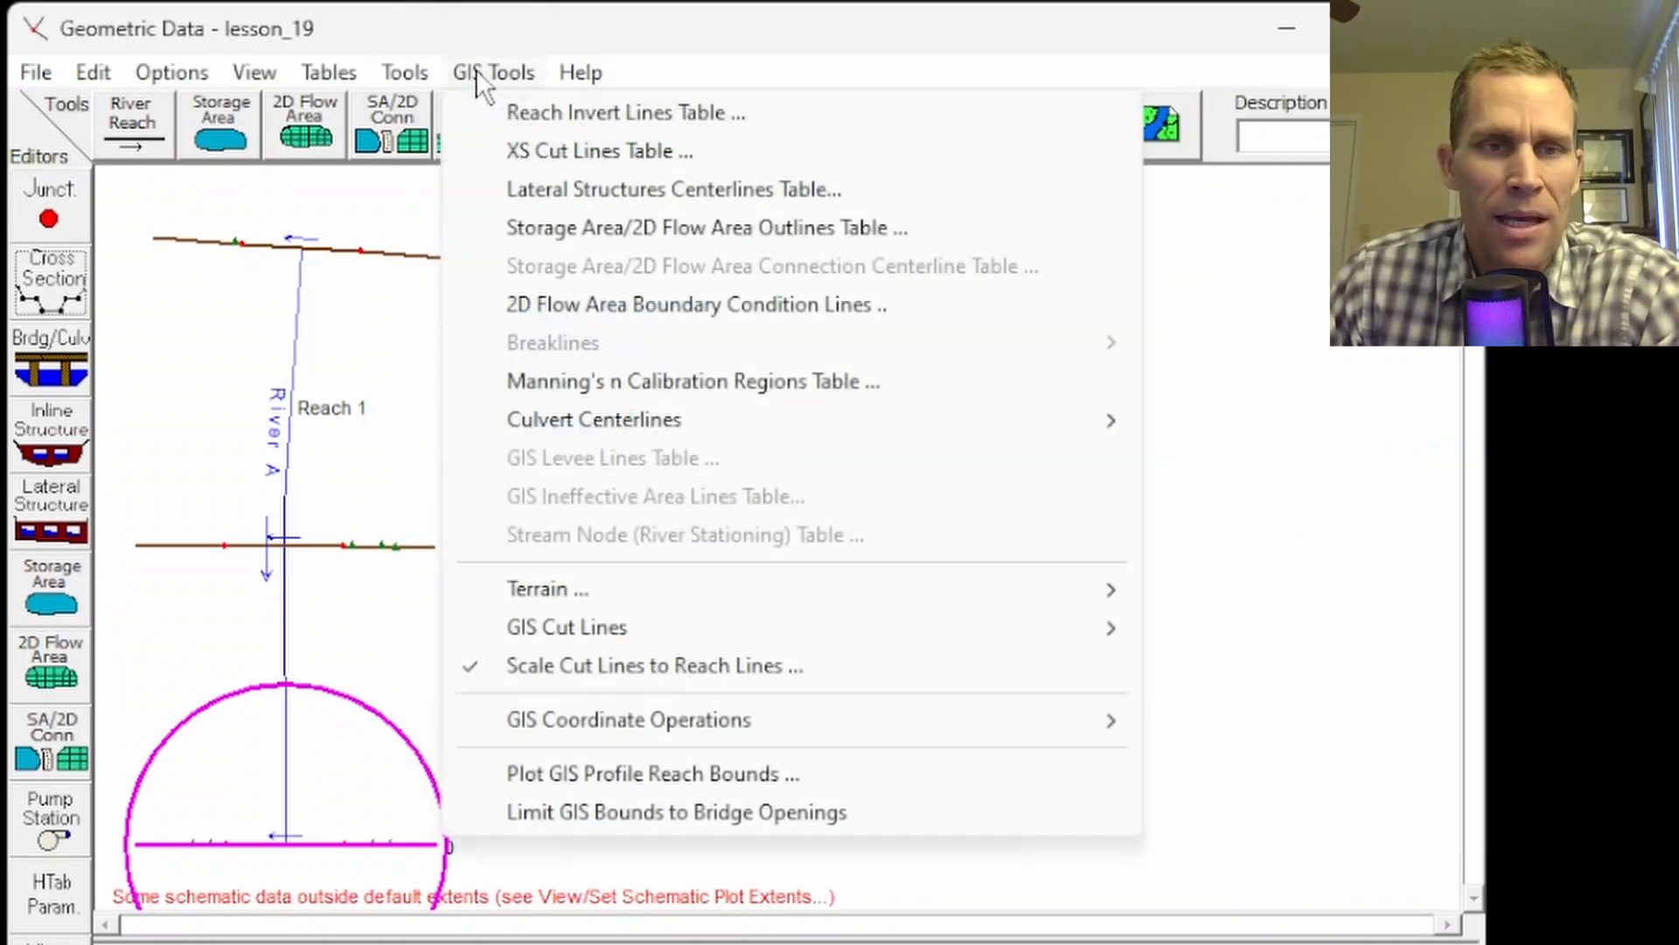
{"action": "left_click", "coordinate": [475, 70]}
{"action": "left_click", "coordinate": [404, 73]}
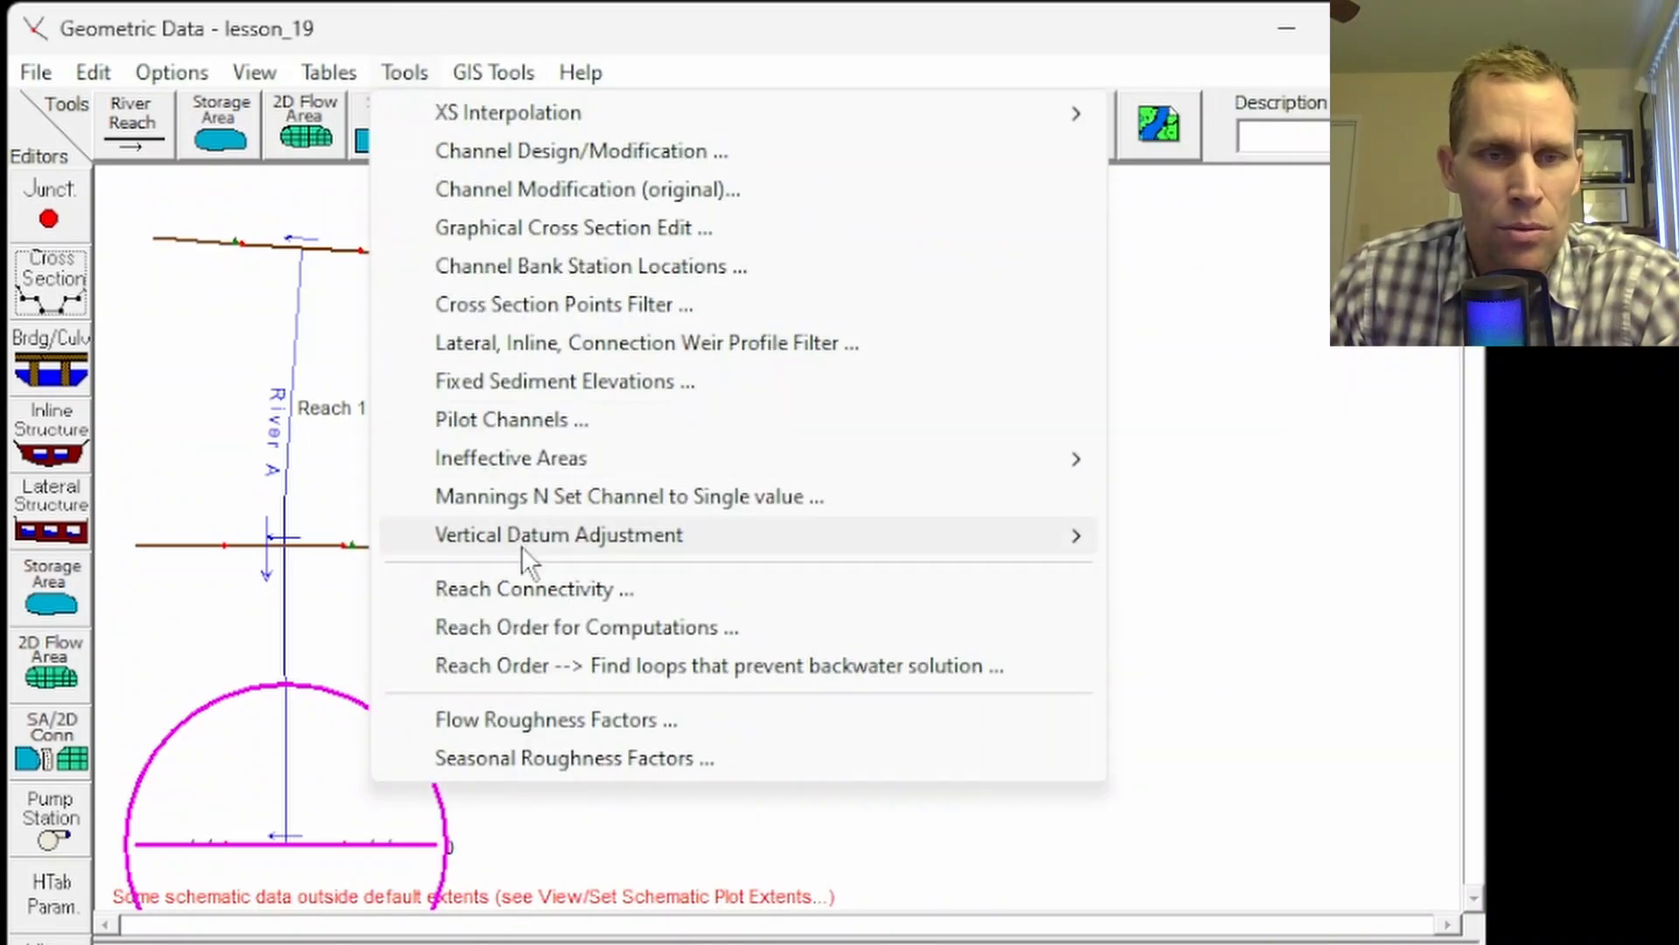
{"action": "left_click", "coordinate": [1237, 533]}
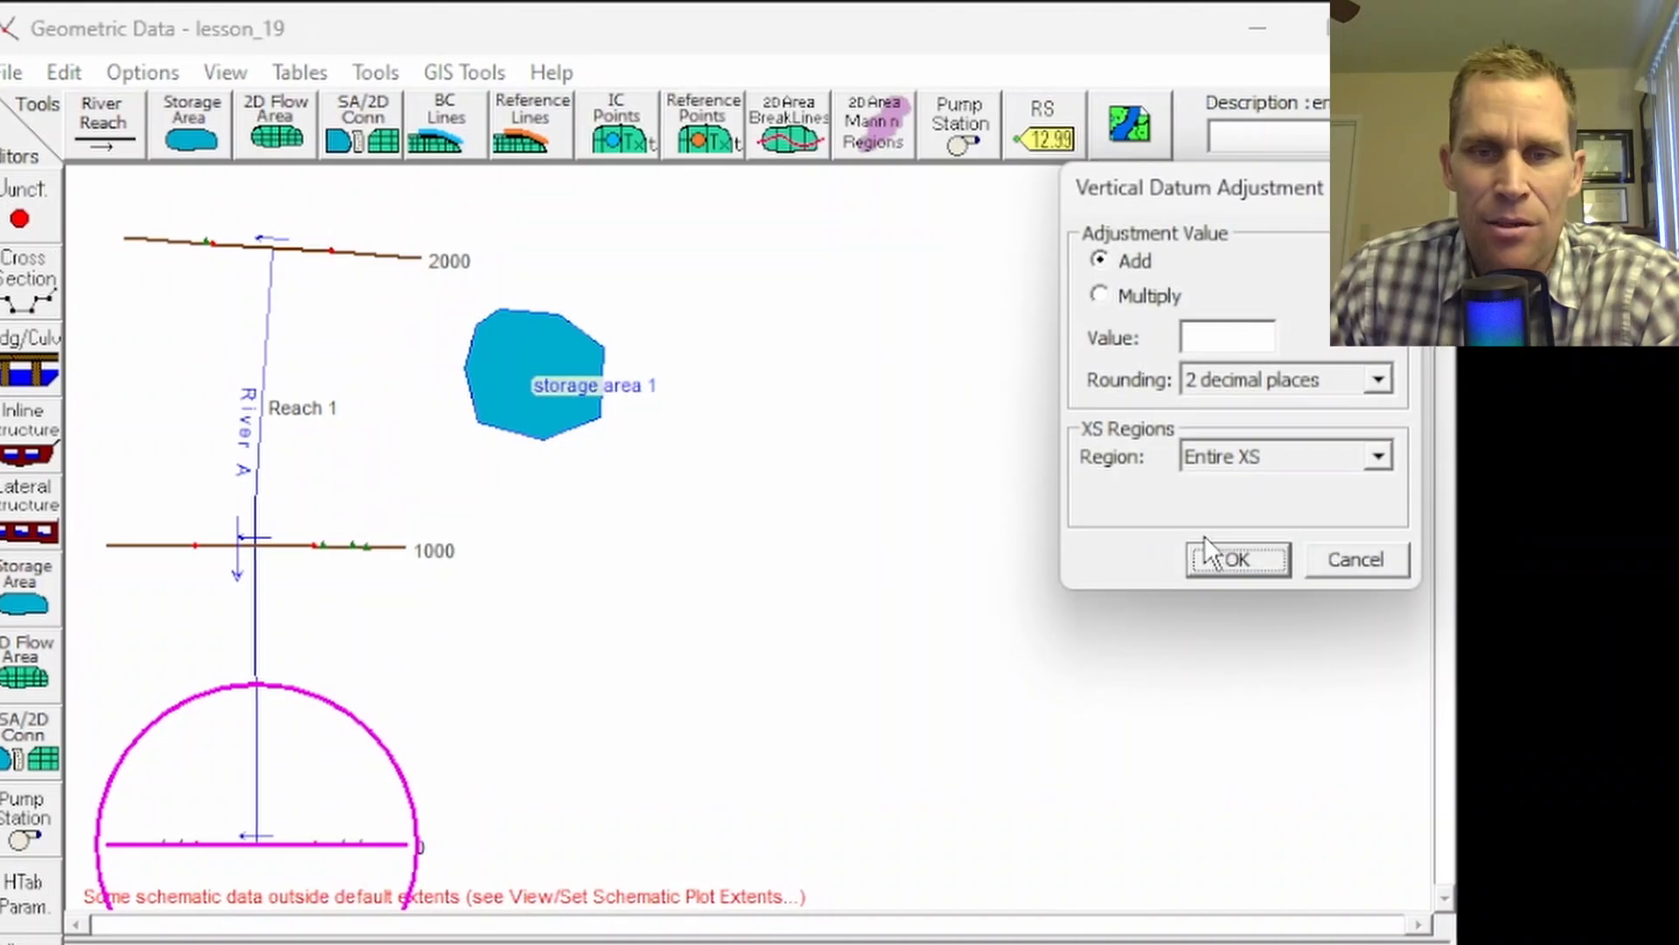
{"action": "left_click", "coordinate": [1121, 341]}
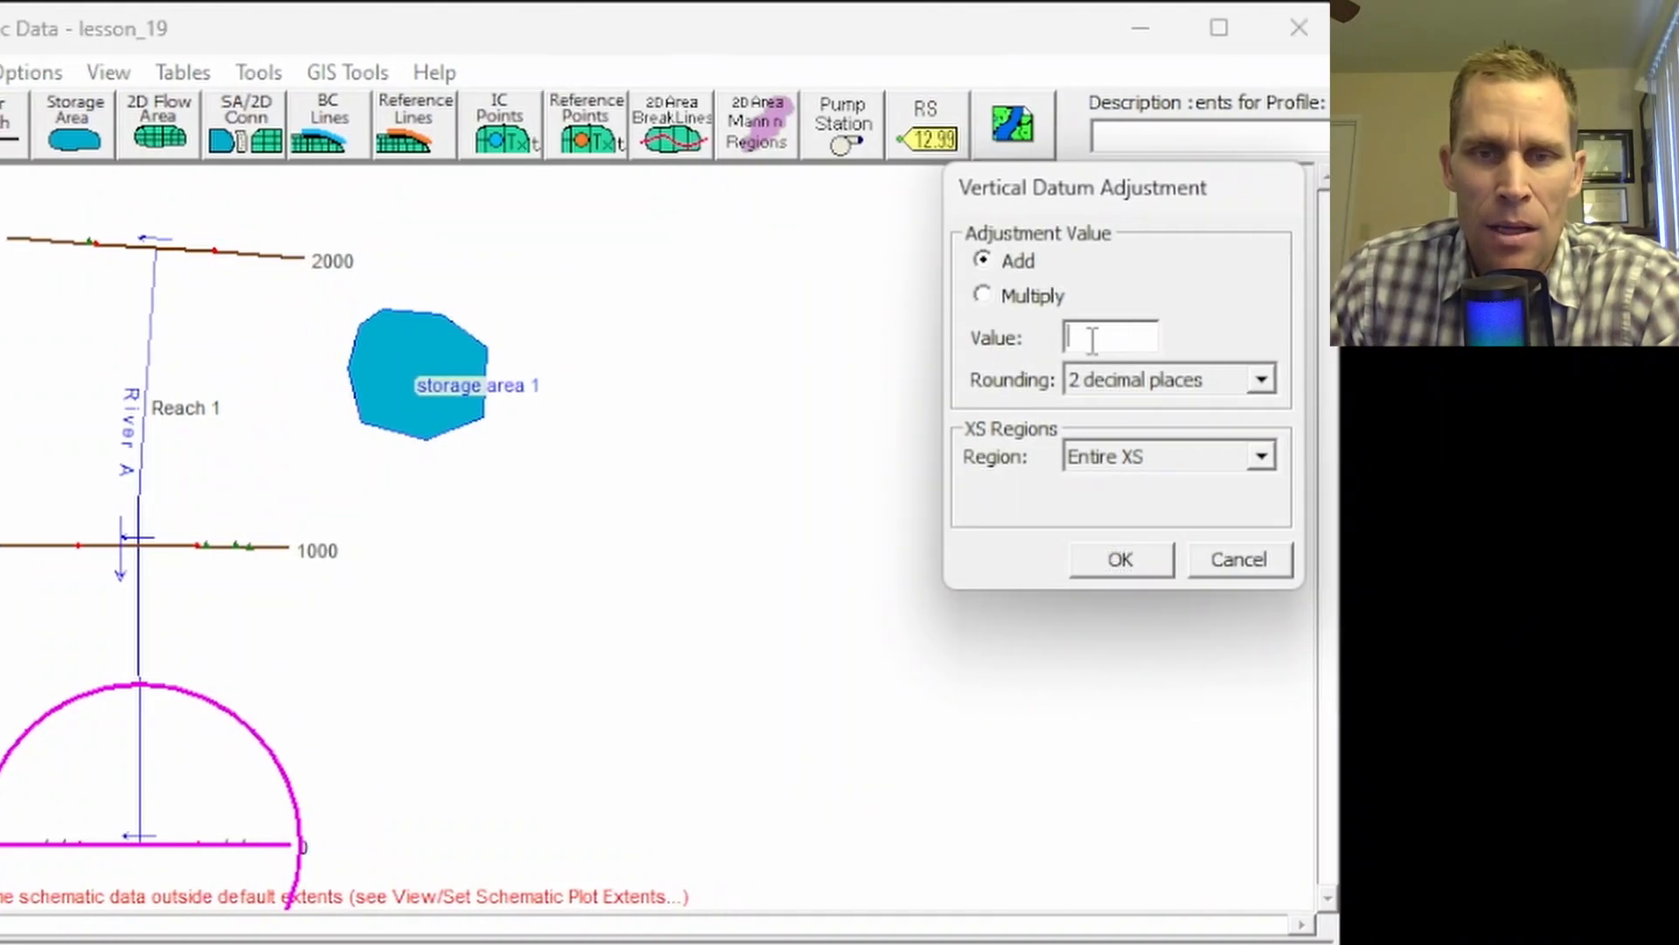
{"action": "left_click", "coordinate": [981, 288]}
{"action": "left_click", "coordinate": [983, 259]}
{"action": "left_click", "coordinate": [1074, 337]}
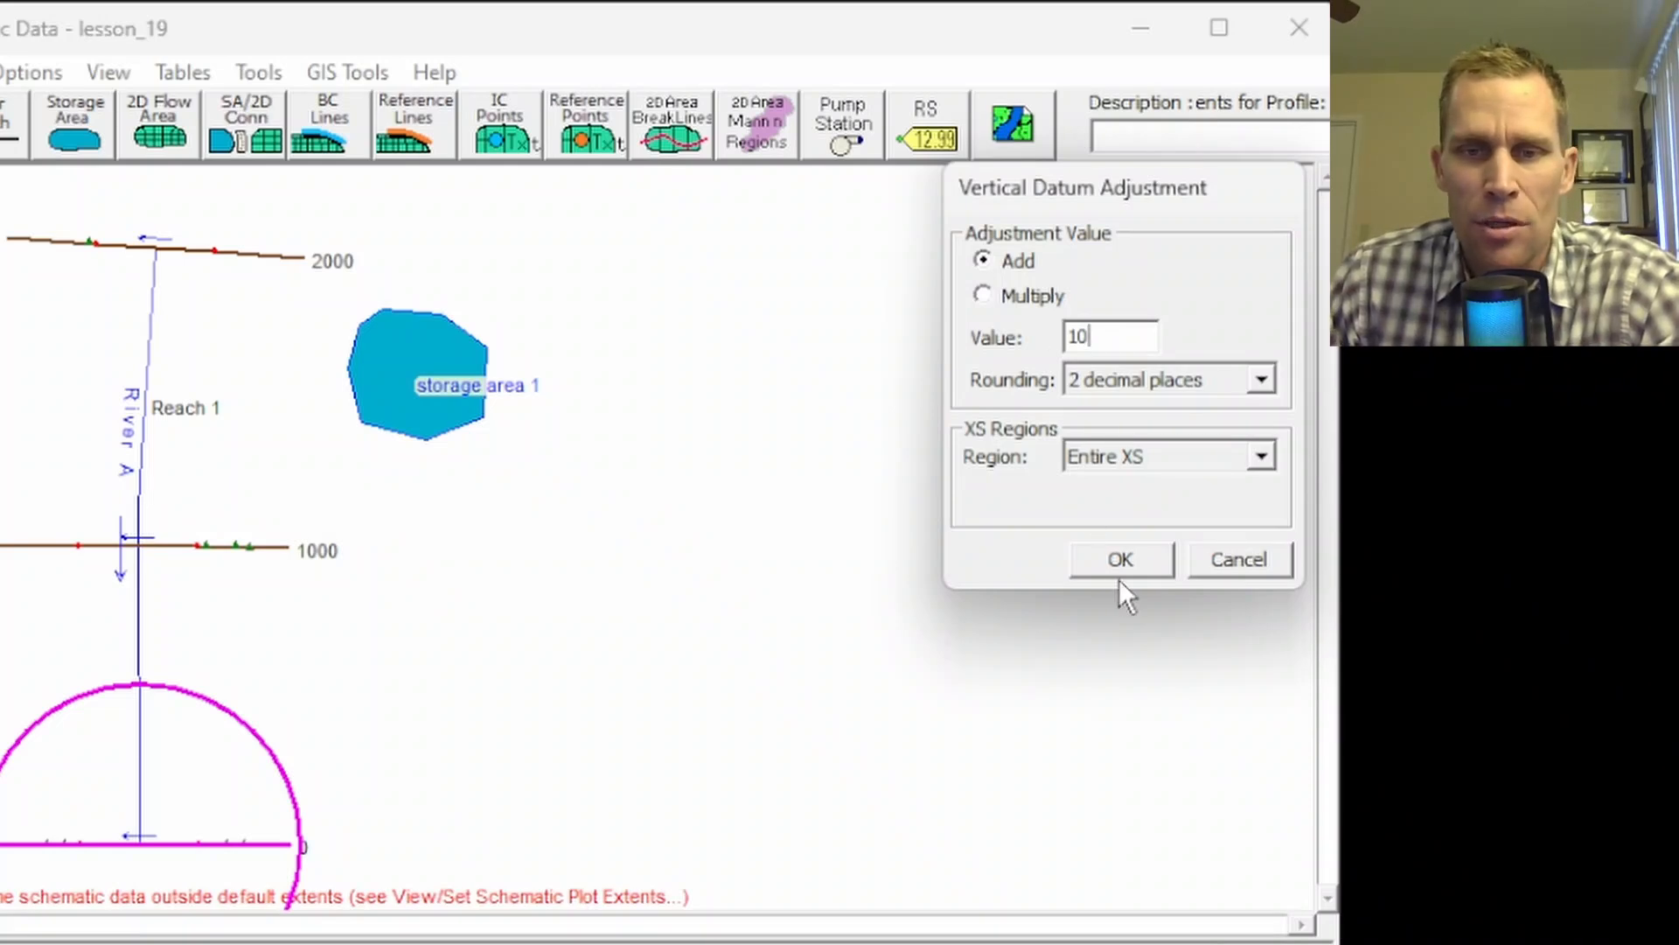
{"action": "left_click", "coordinate": [1127, 558]}
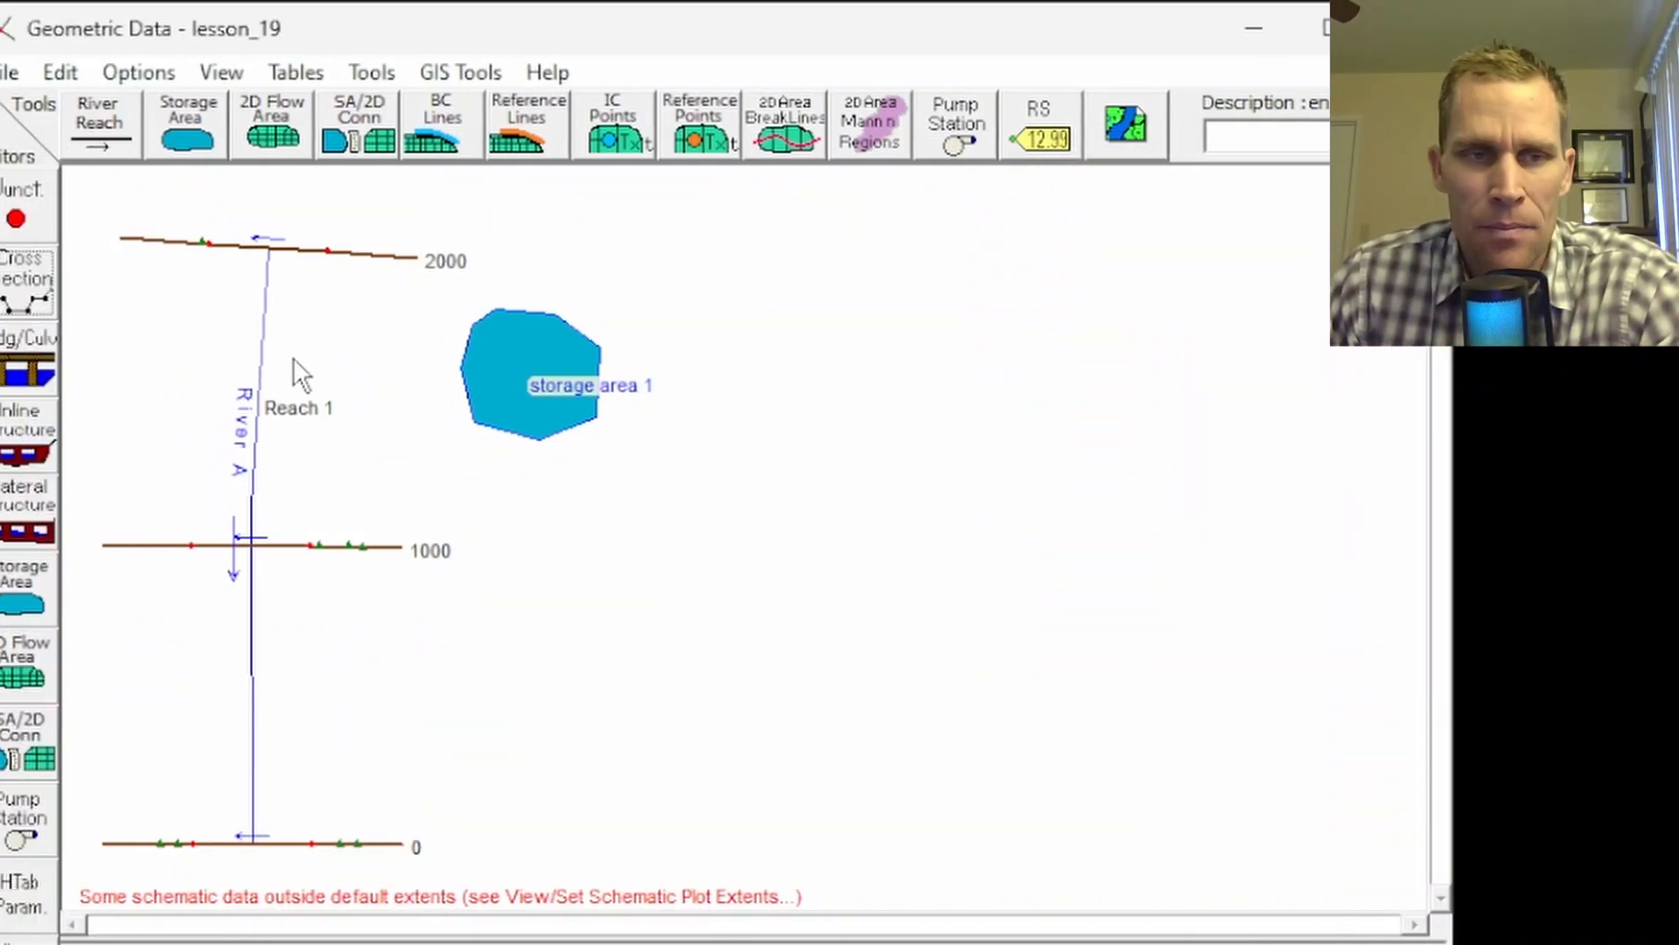
Step: Verify cross section 0's channel bottom now reads 40 at stations 400 and 600
{"action": "left_click", "coordinate": [53, 298]}
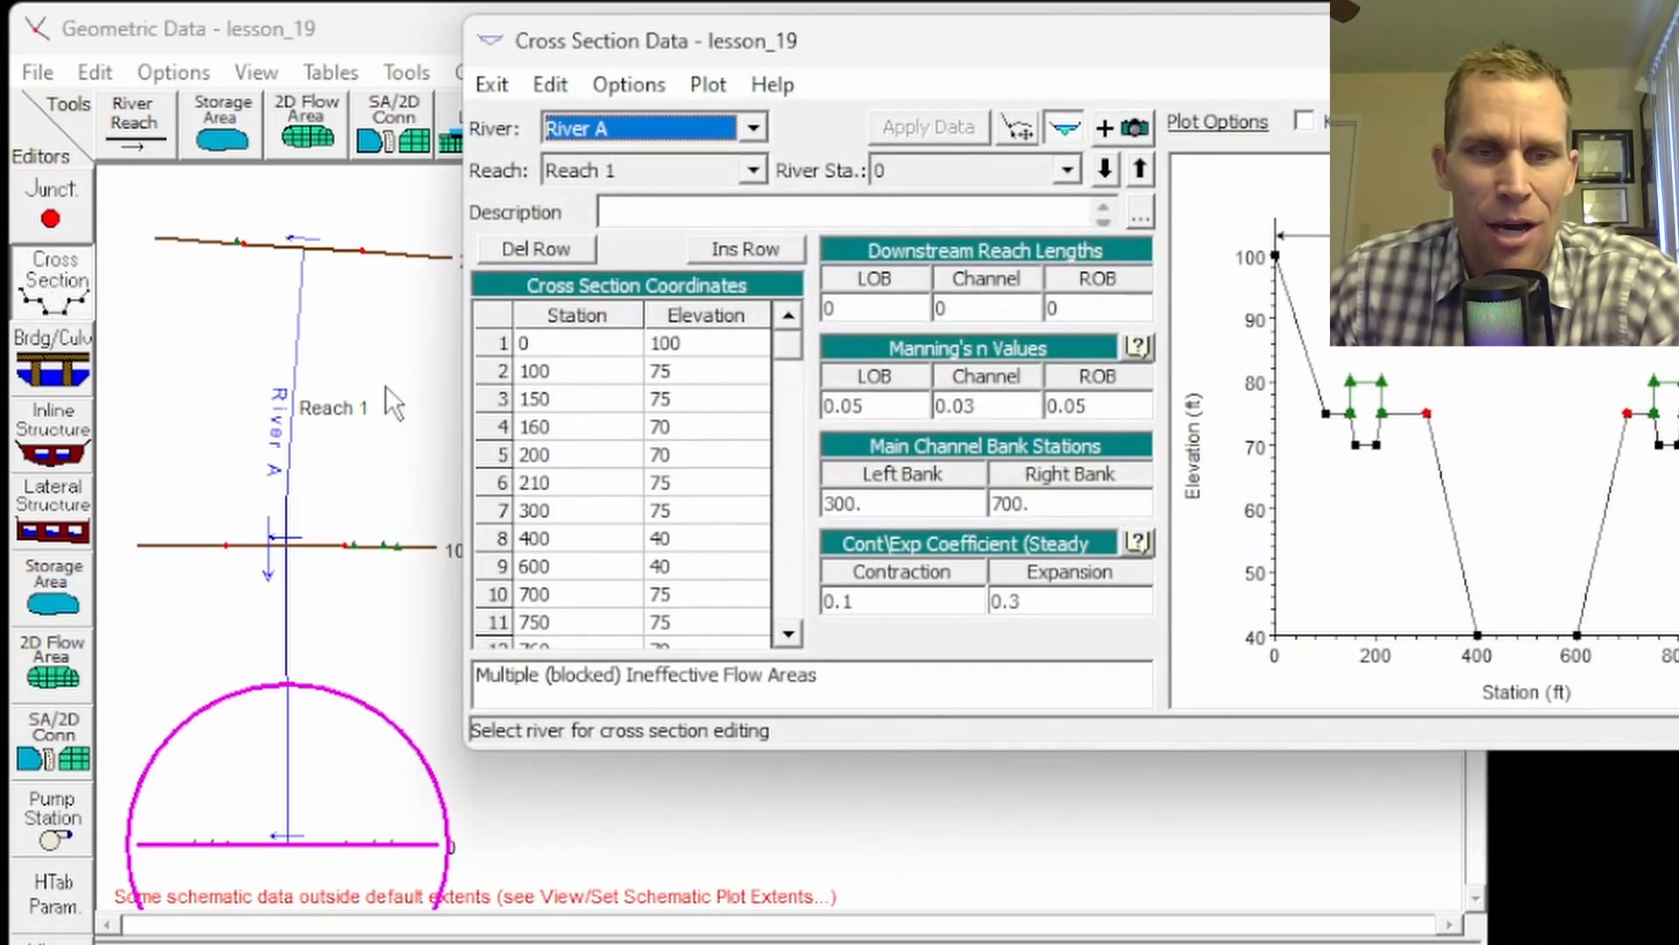
{"action": "left_click", "coordinate": [684, 539]}
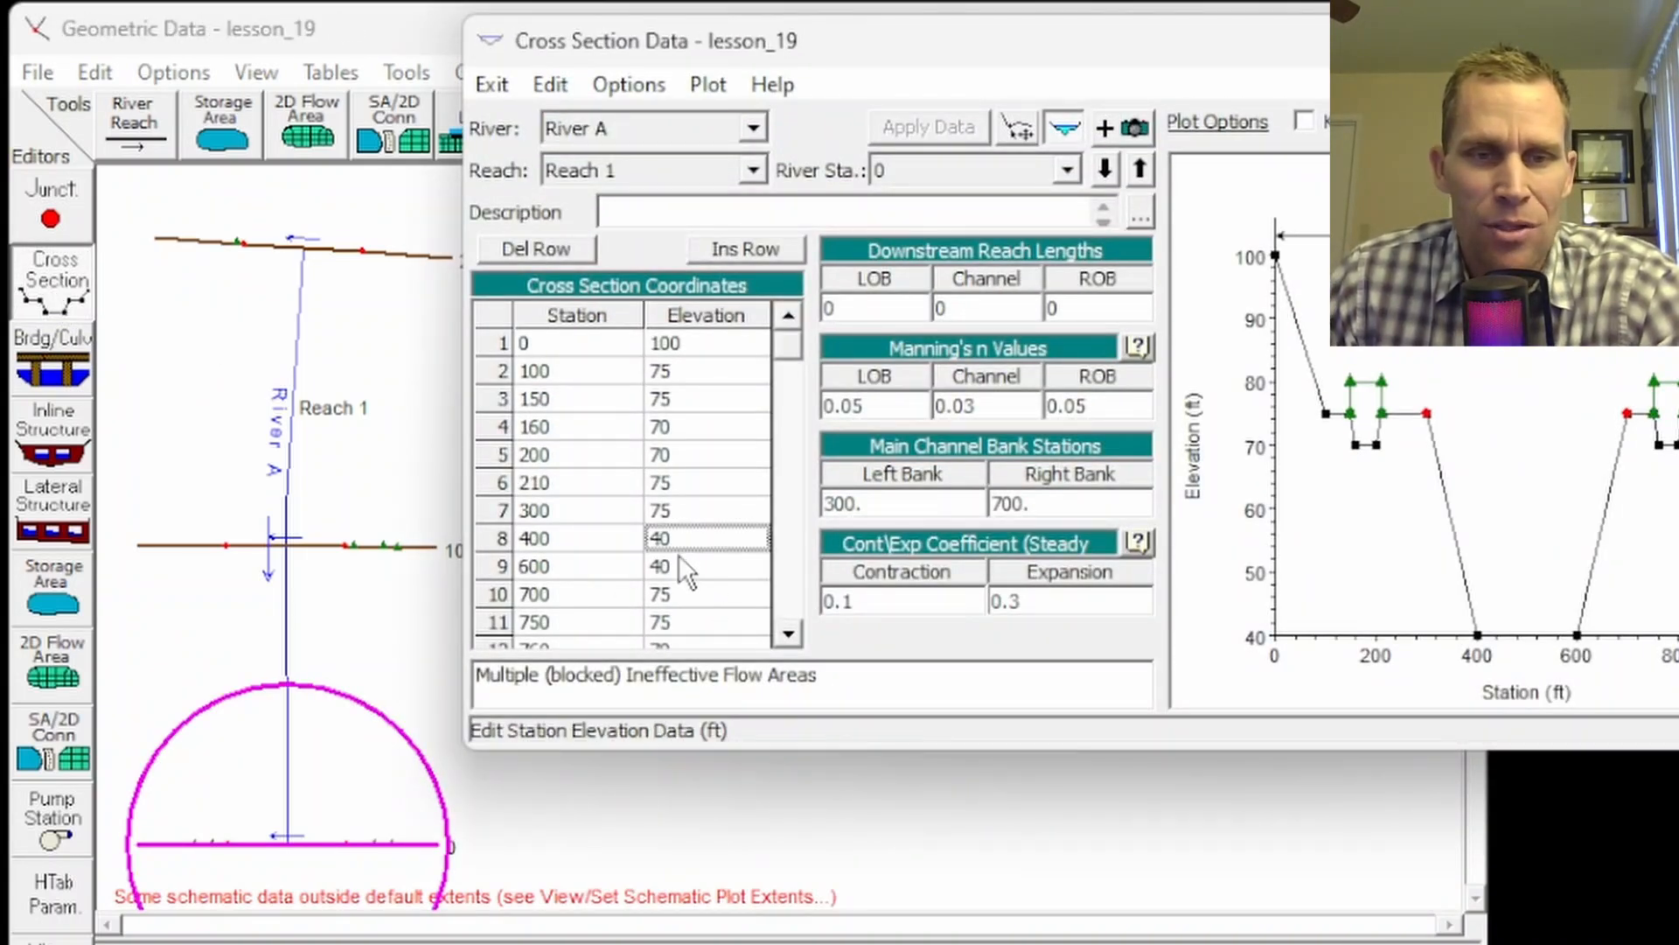
{"action": "left_click", "coordinate": [680, 556]}
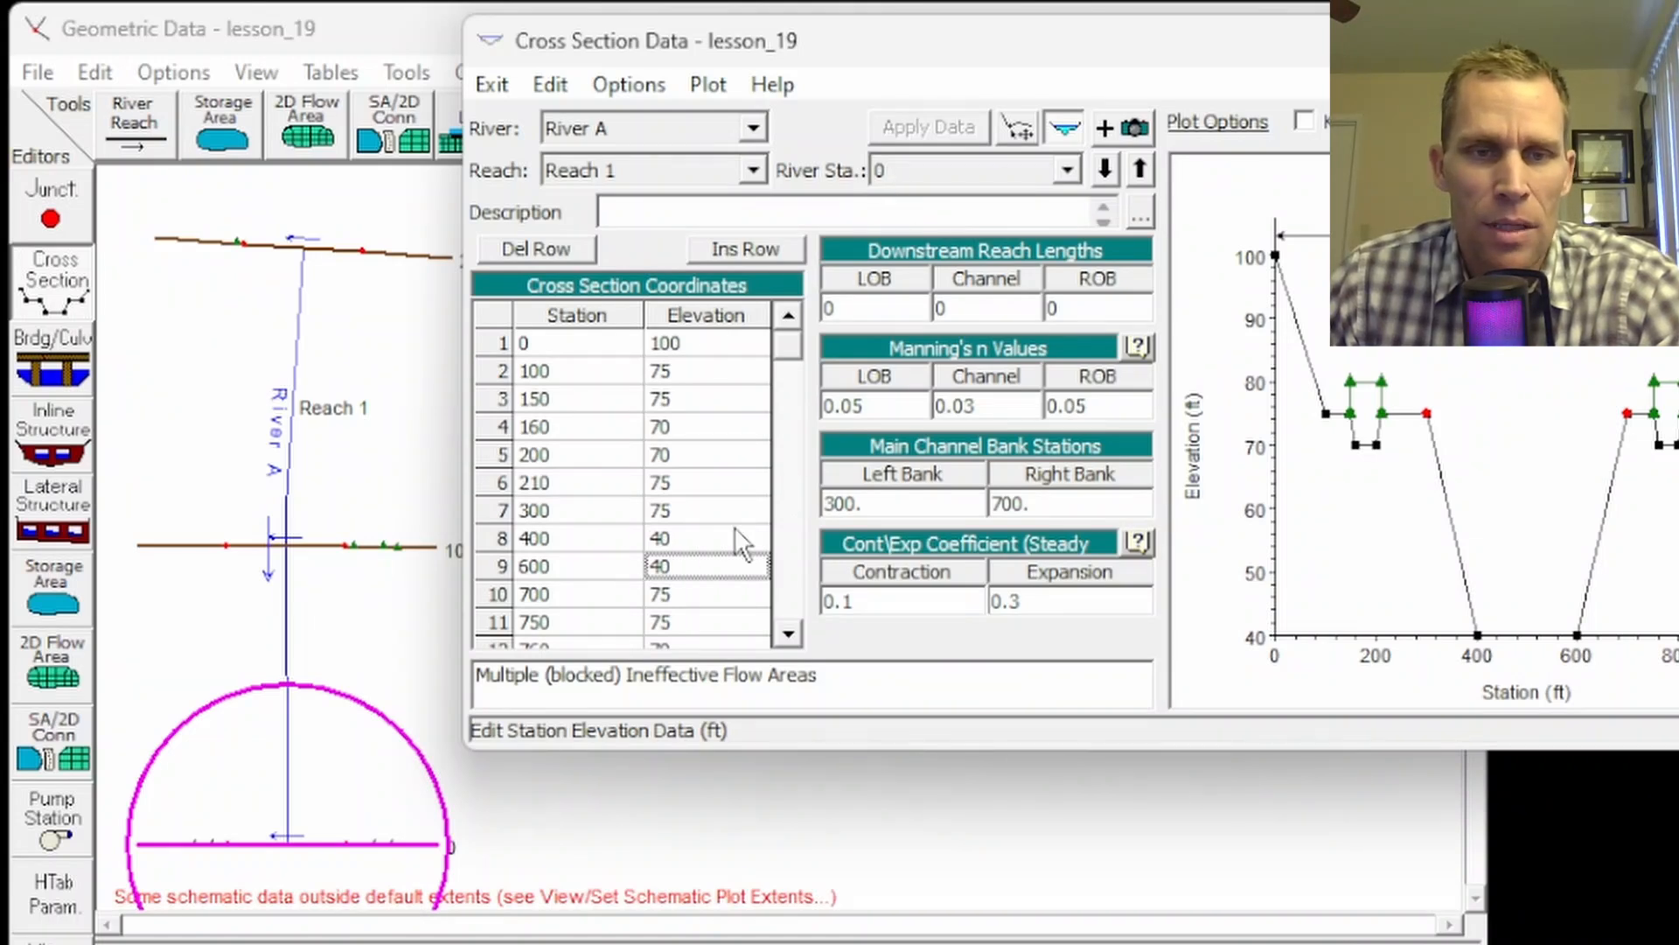
{"action": "left_click", "coordinate": [696, 539]}
{"action": "left_click", "coordinate": [678, 565]}
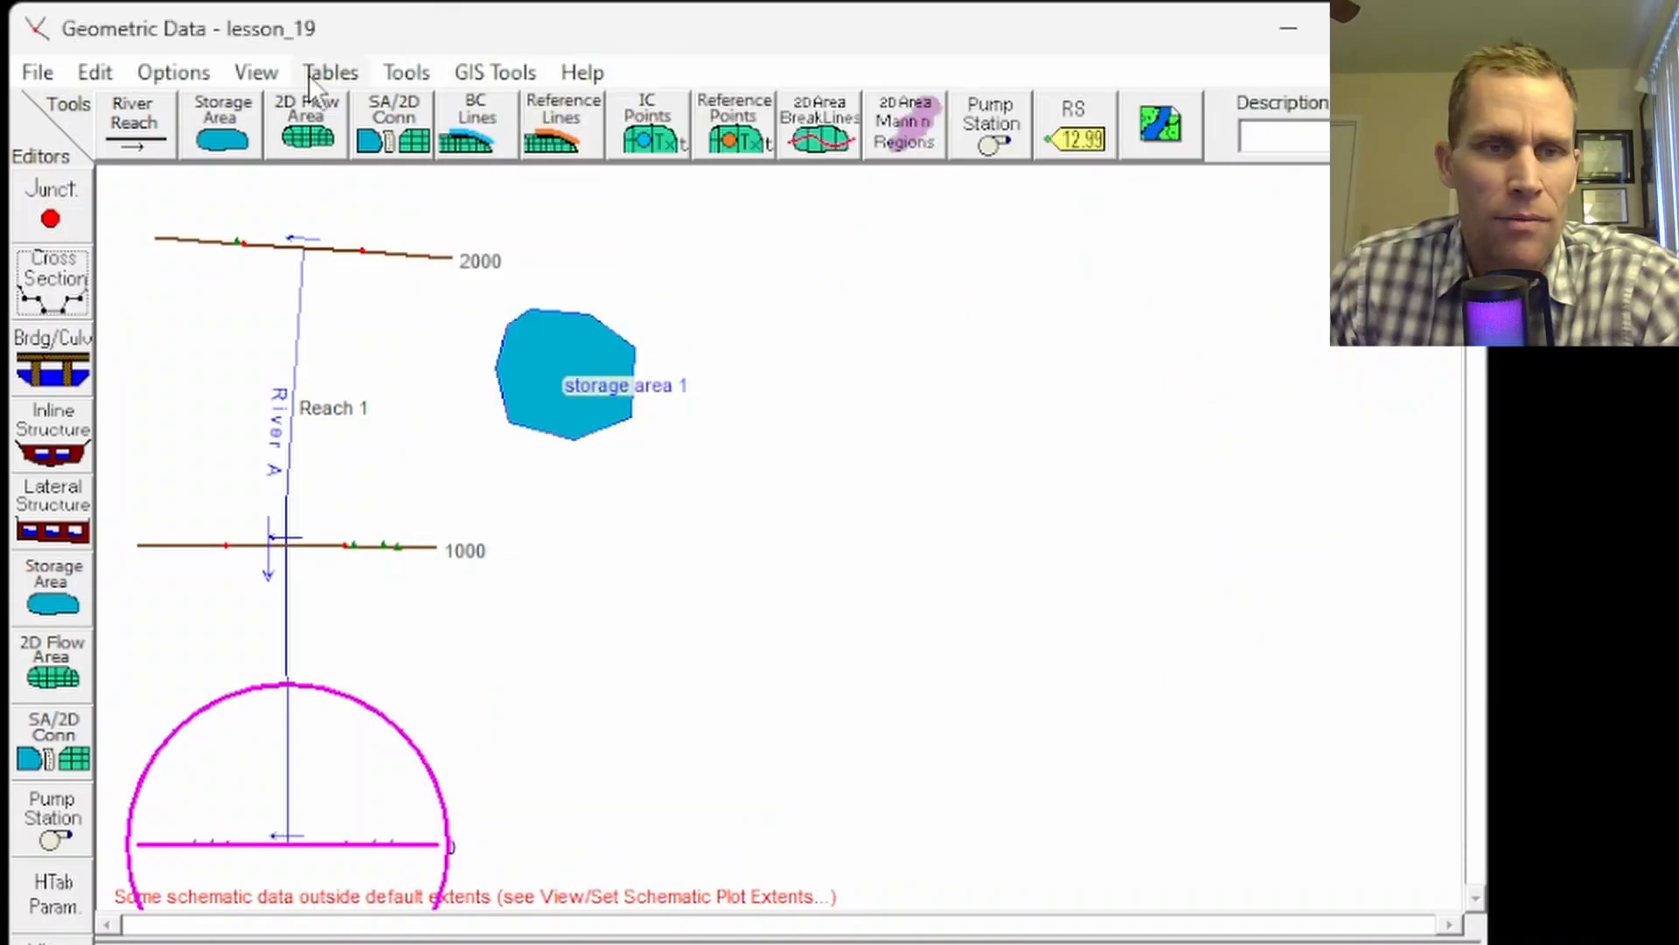
{"action": "left_click", "coordinate": [404, 71]}
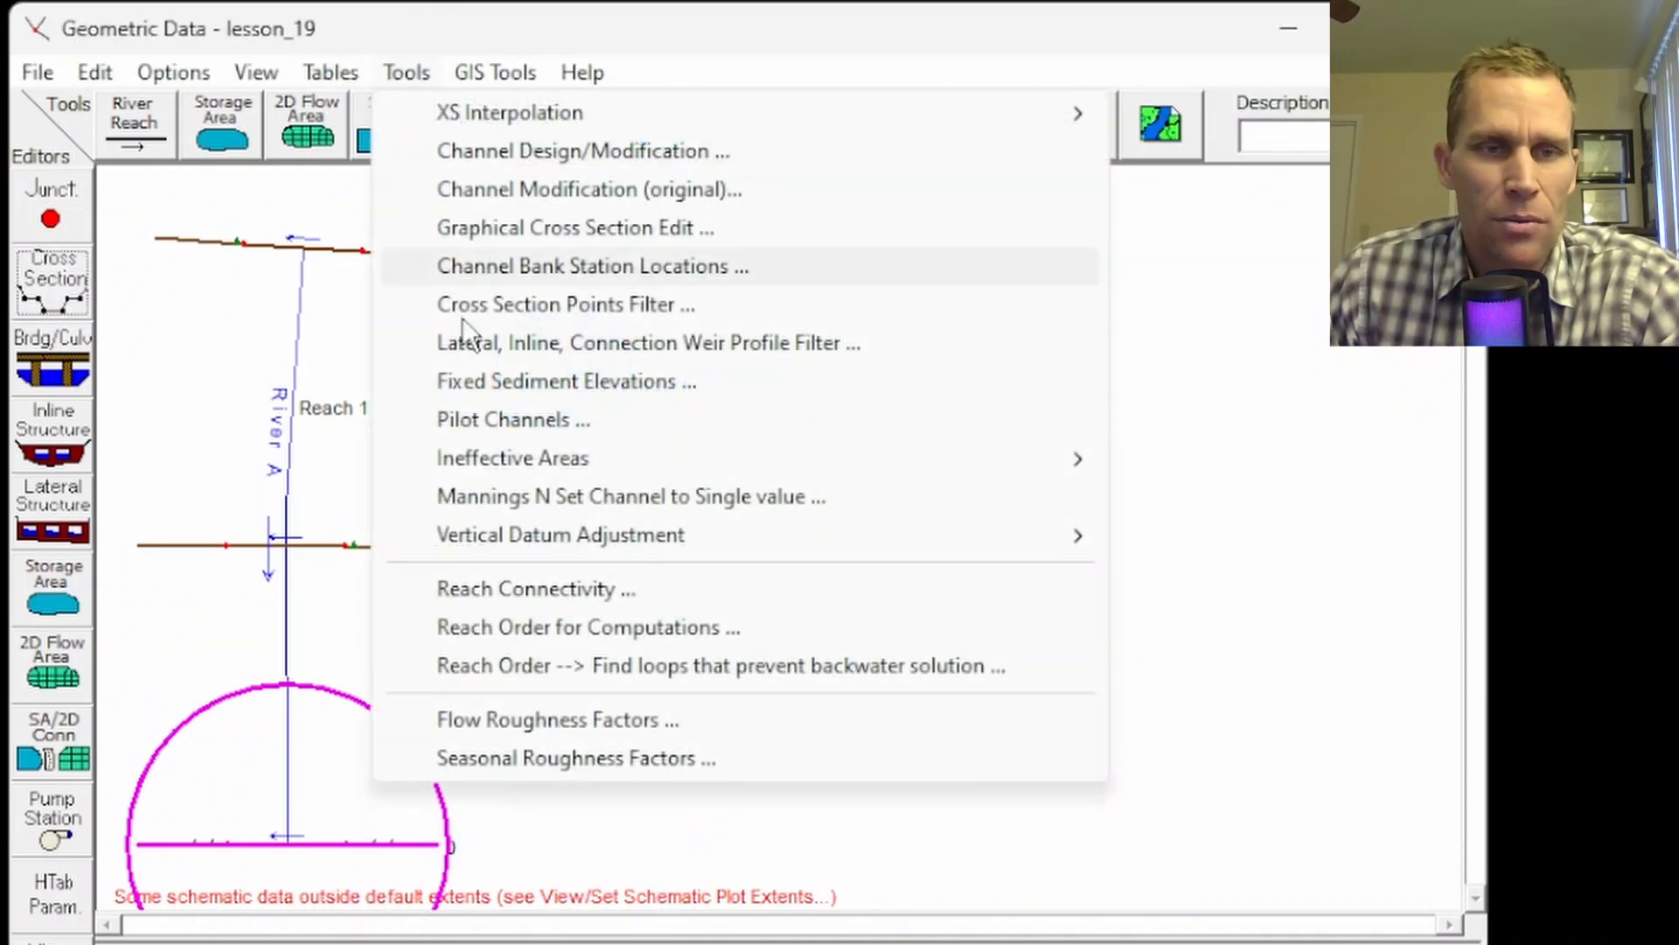
Step: Shift the entire geometry's vertical datum by -10
{"action": "mouse_move", "coordinate": [1033, 534]}
{"action": "left_click", "coordinate": [1197, 532]}
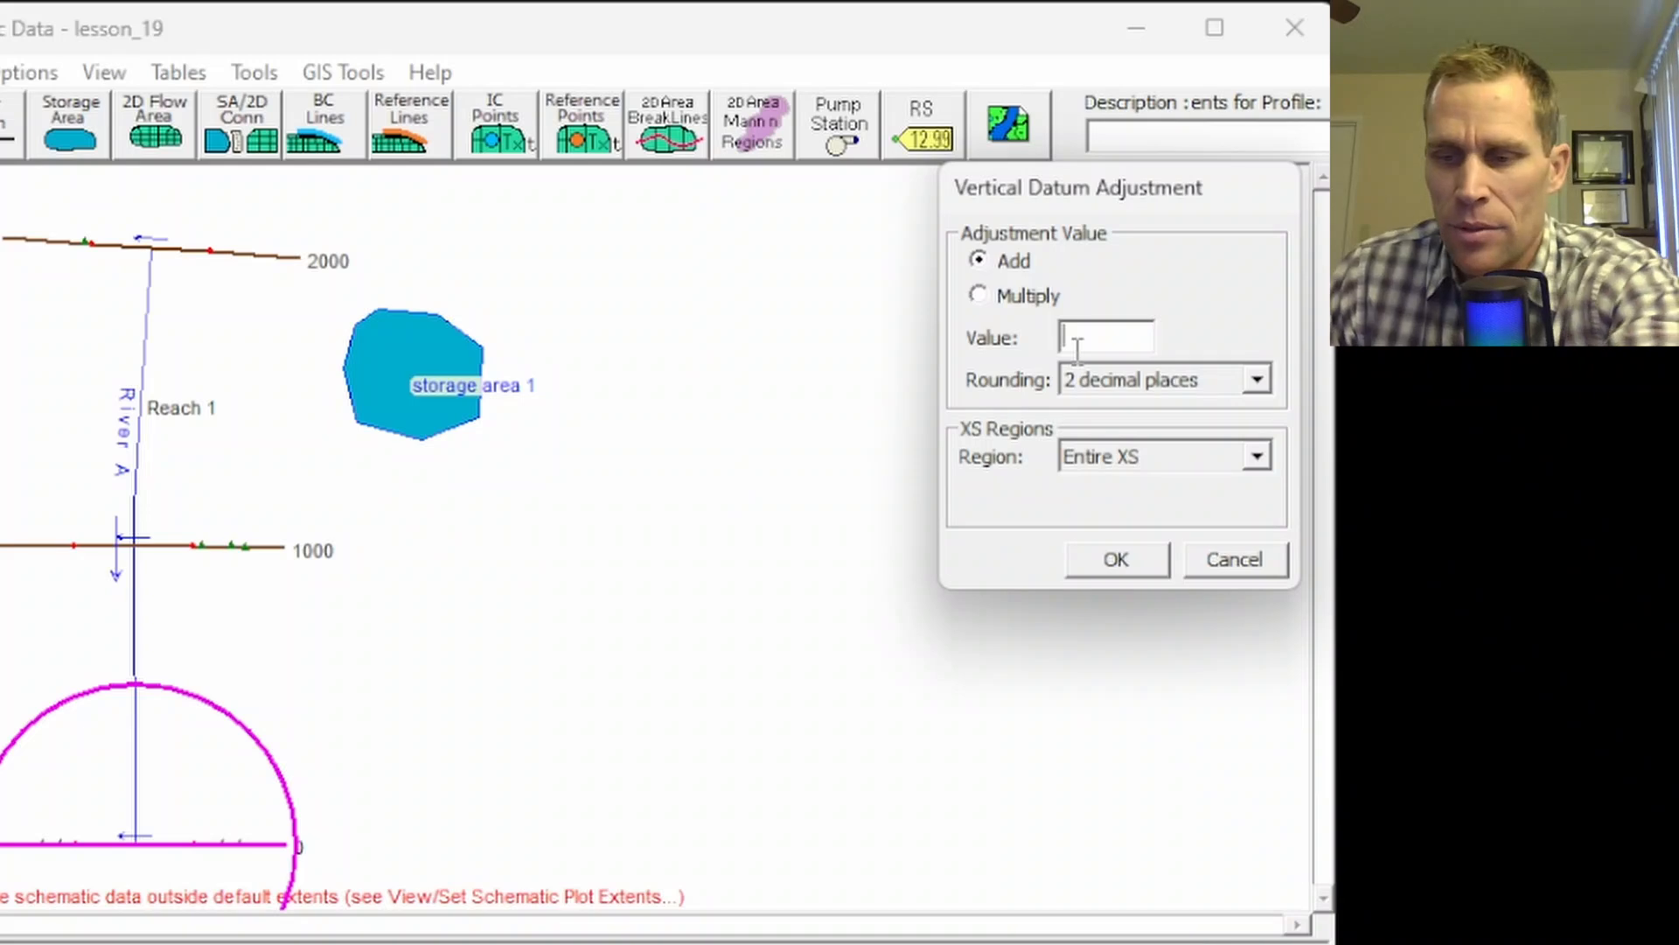
{"action": "left_click", "coordinate": [1071, 336]}
{"action": "type", "text": "-10"}
{"action": "left_click", "coordinate": [1112, 561]}
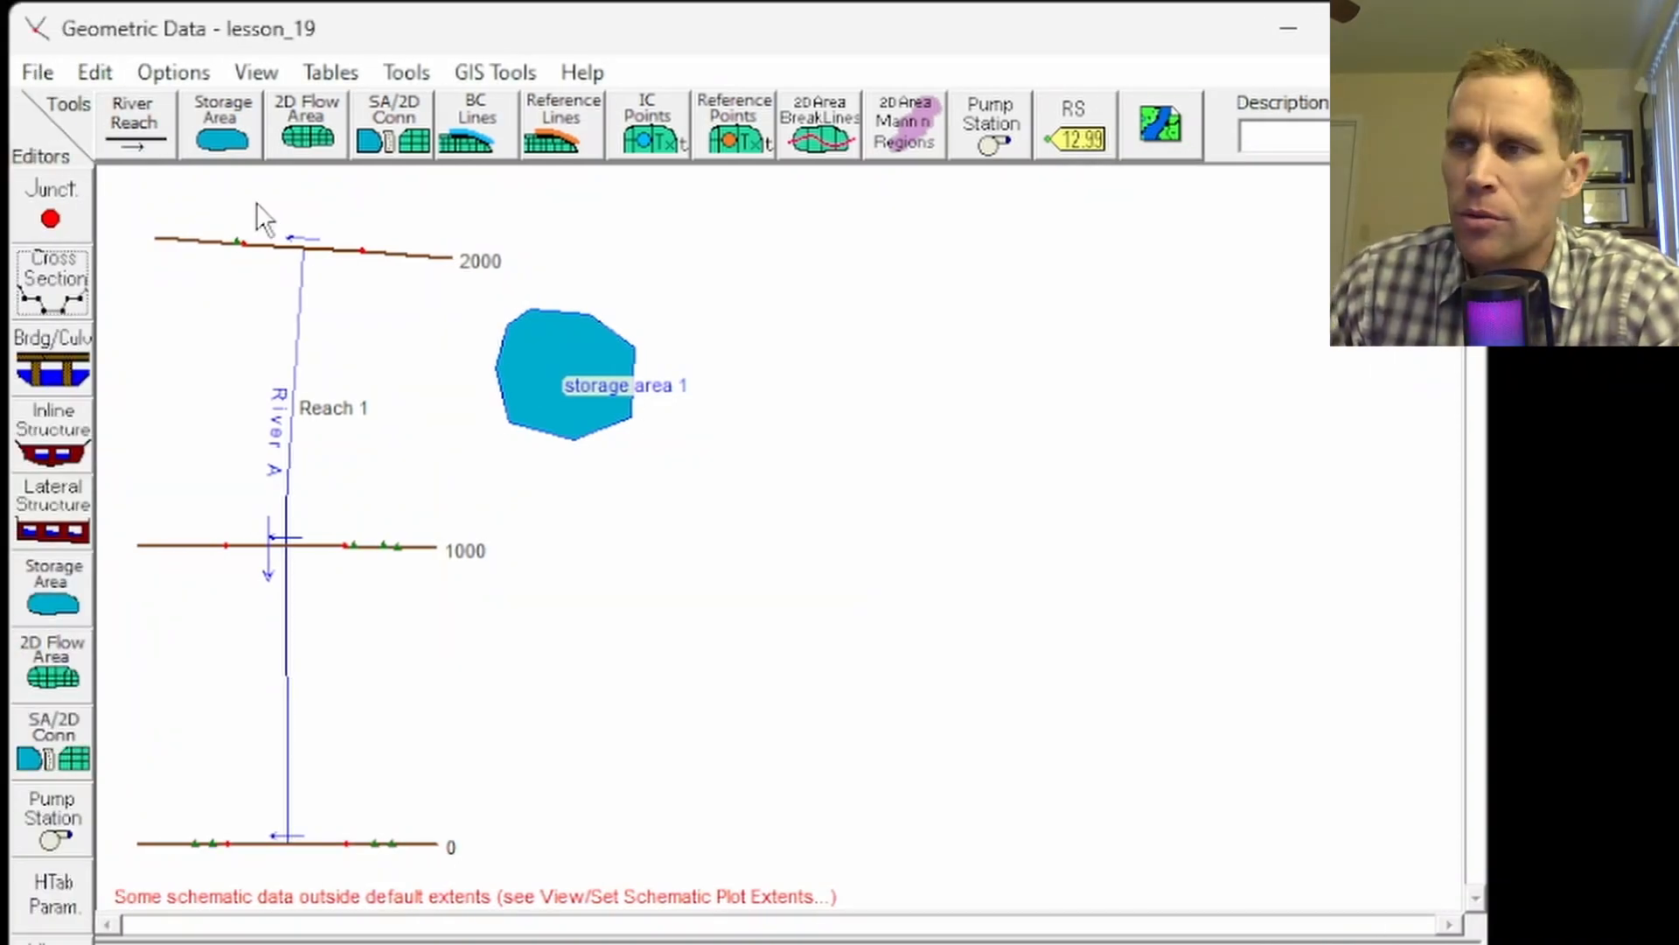
Step: In the datum adjustment table, add 5 to cross section RS 0 only and apply it
{"action": "left_click", "coordinate": [407, 72]}
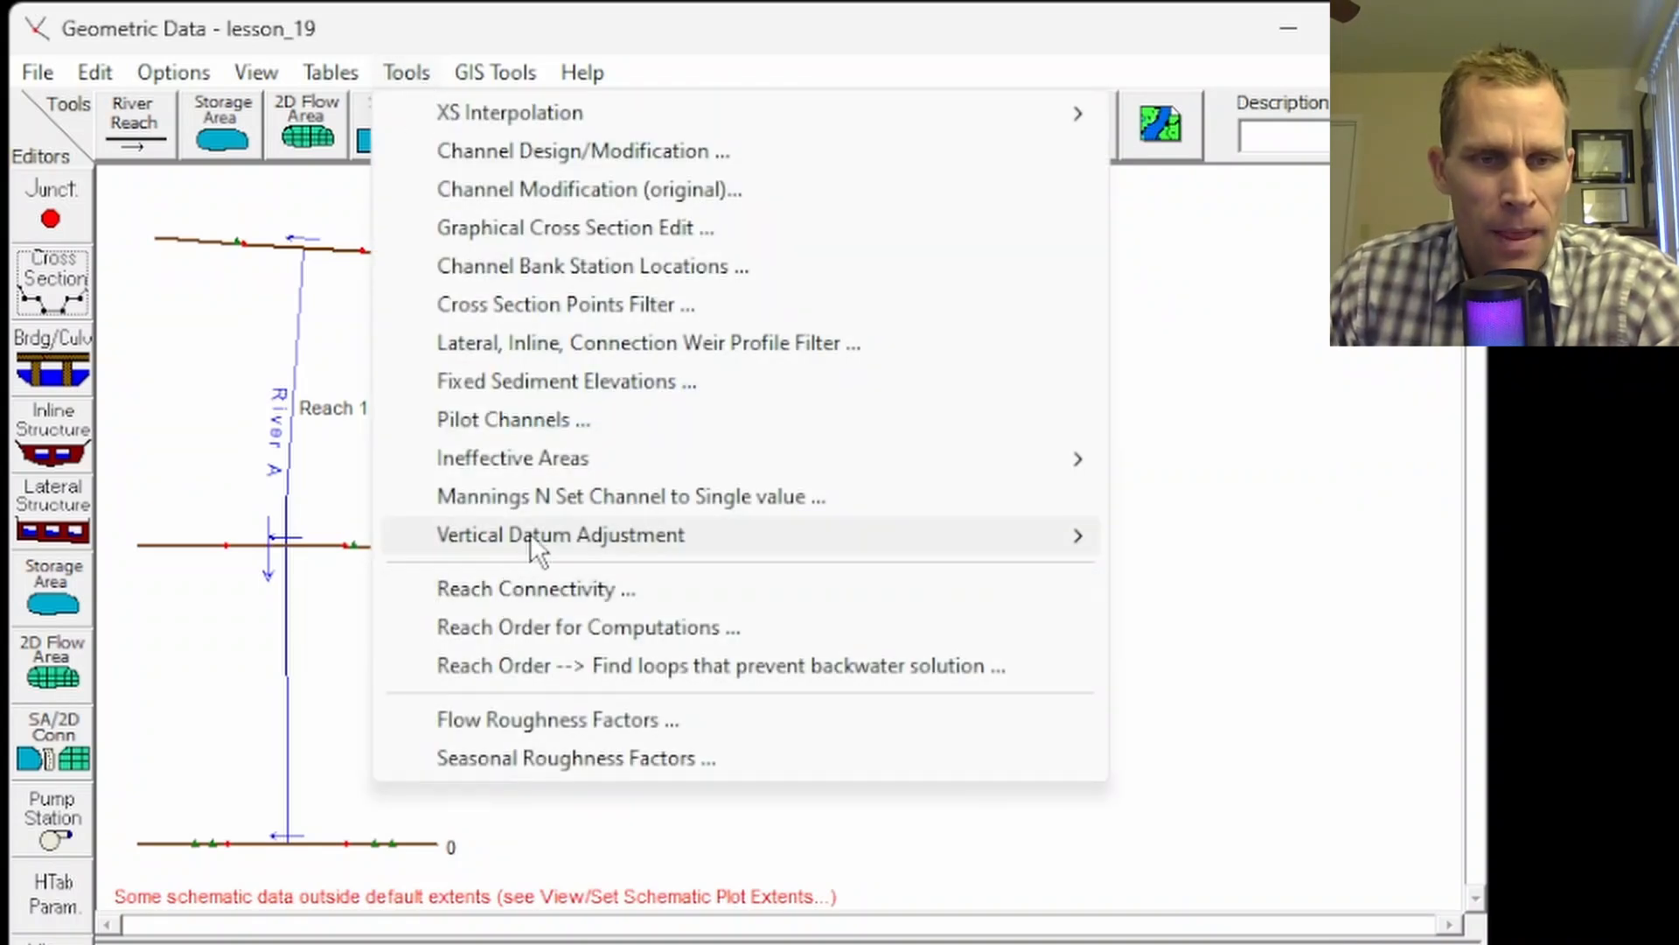
{"action": "mouse_move", "coordinate": [644, 536]}
{"action": "left_click", "coordinate": [1200, 572]}
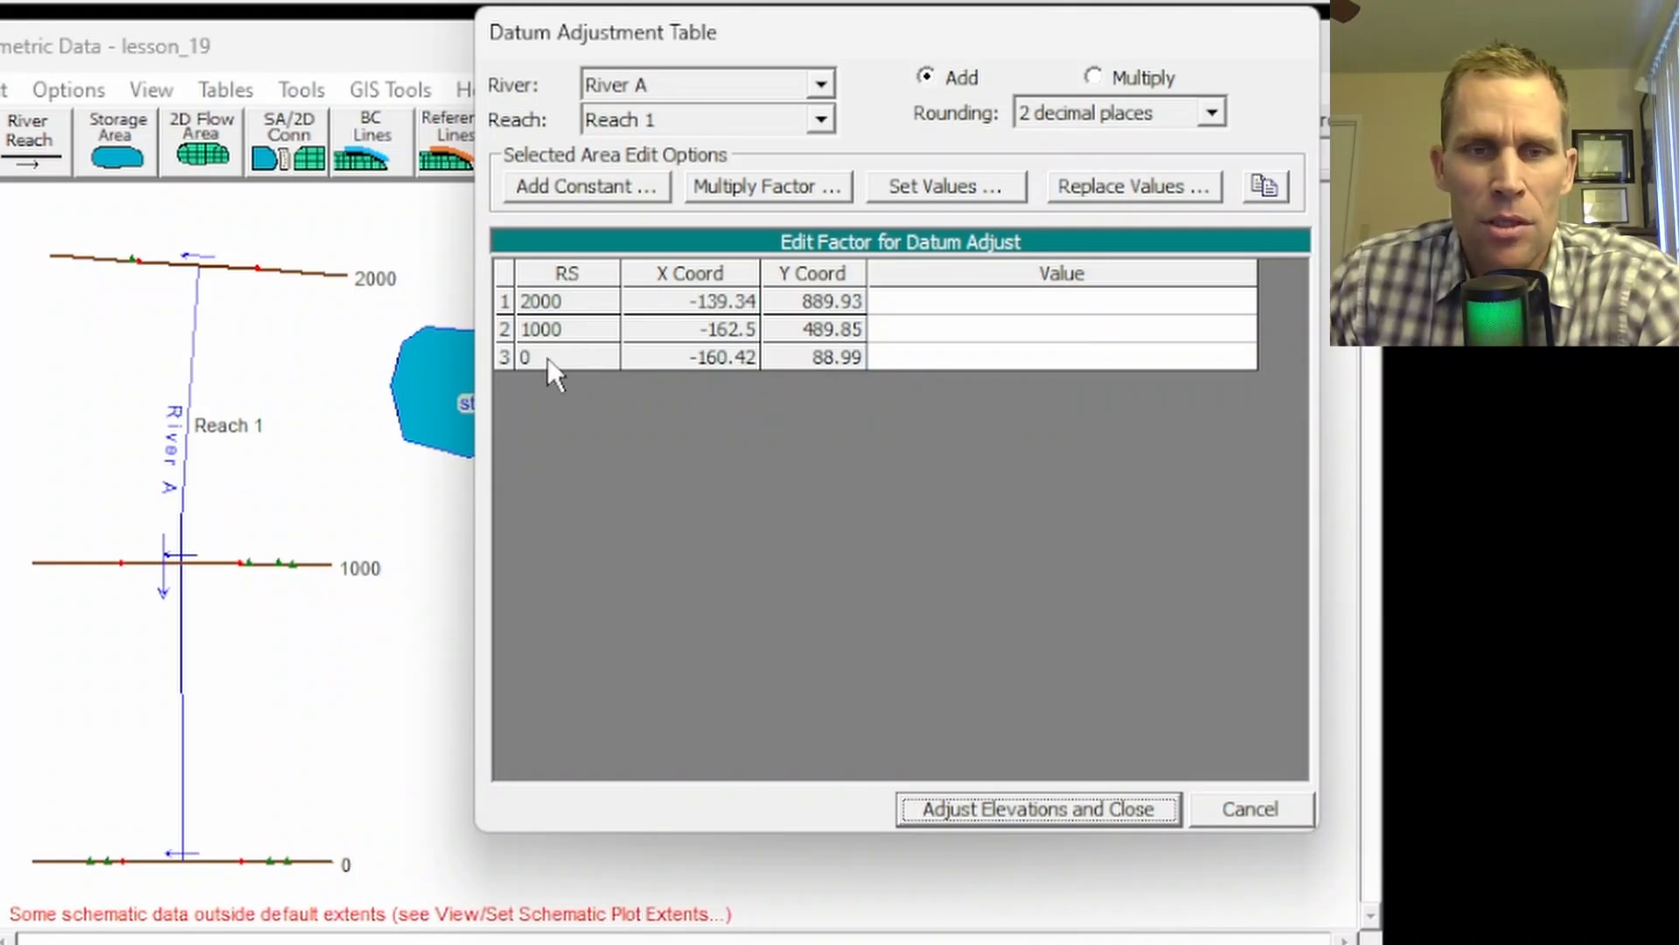
{"action": "left_click", "coordinate": [955, 354]}
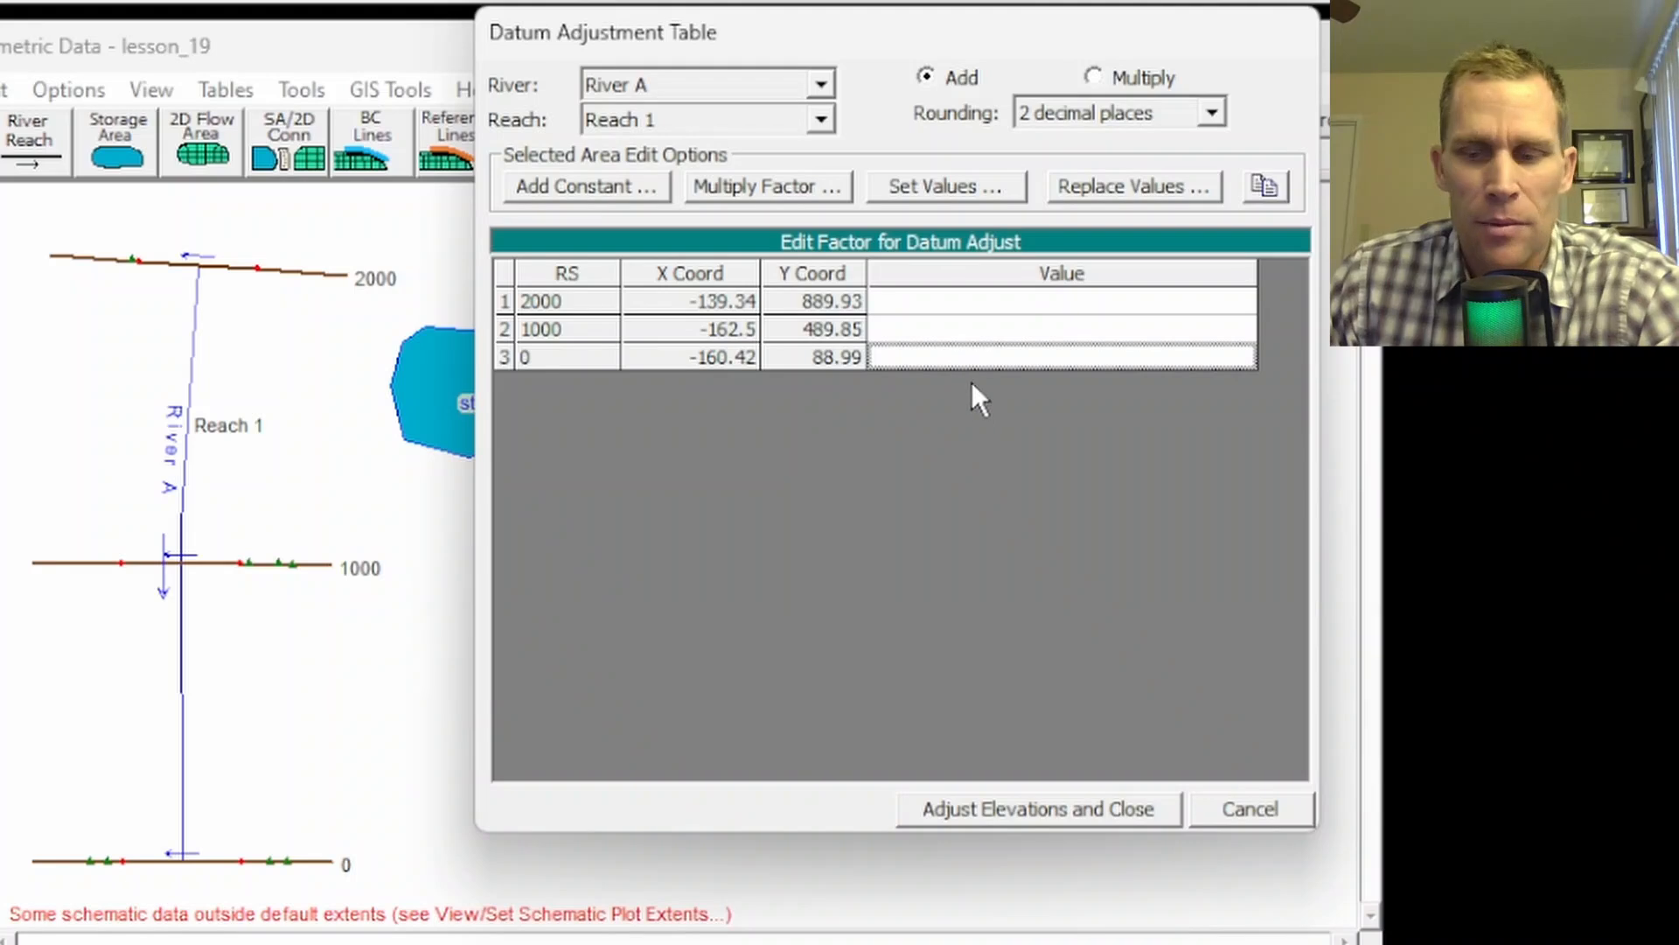
{"action": "type", "text": "5"}
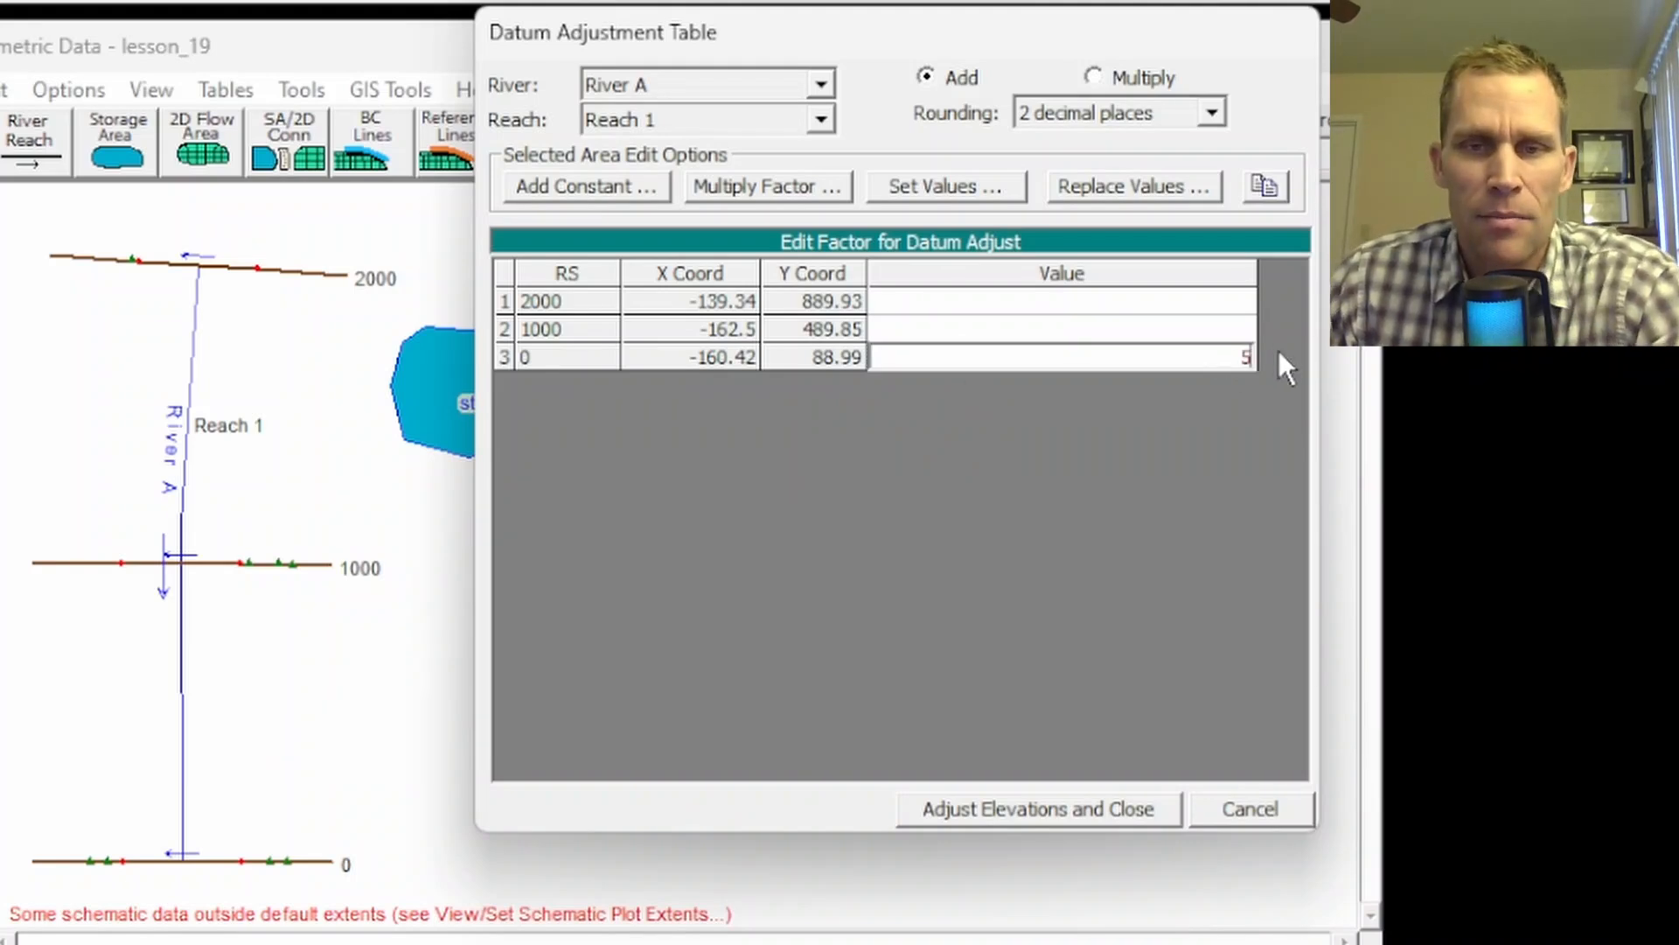
{"action": "left_click", "coordinate": [928, 77]}
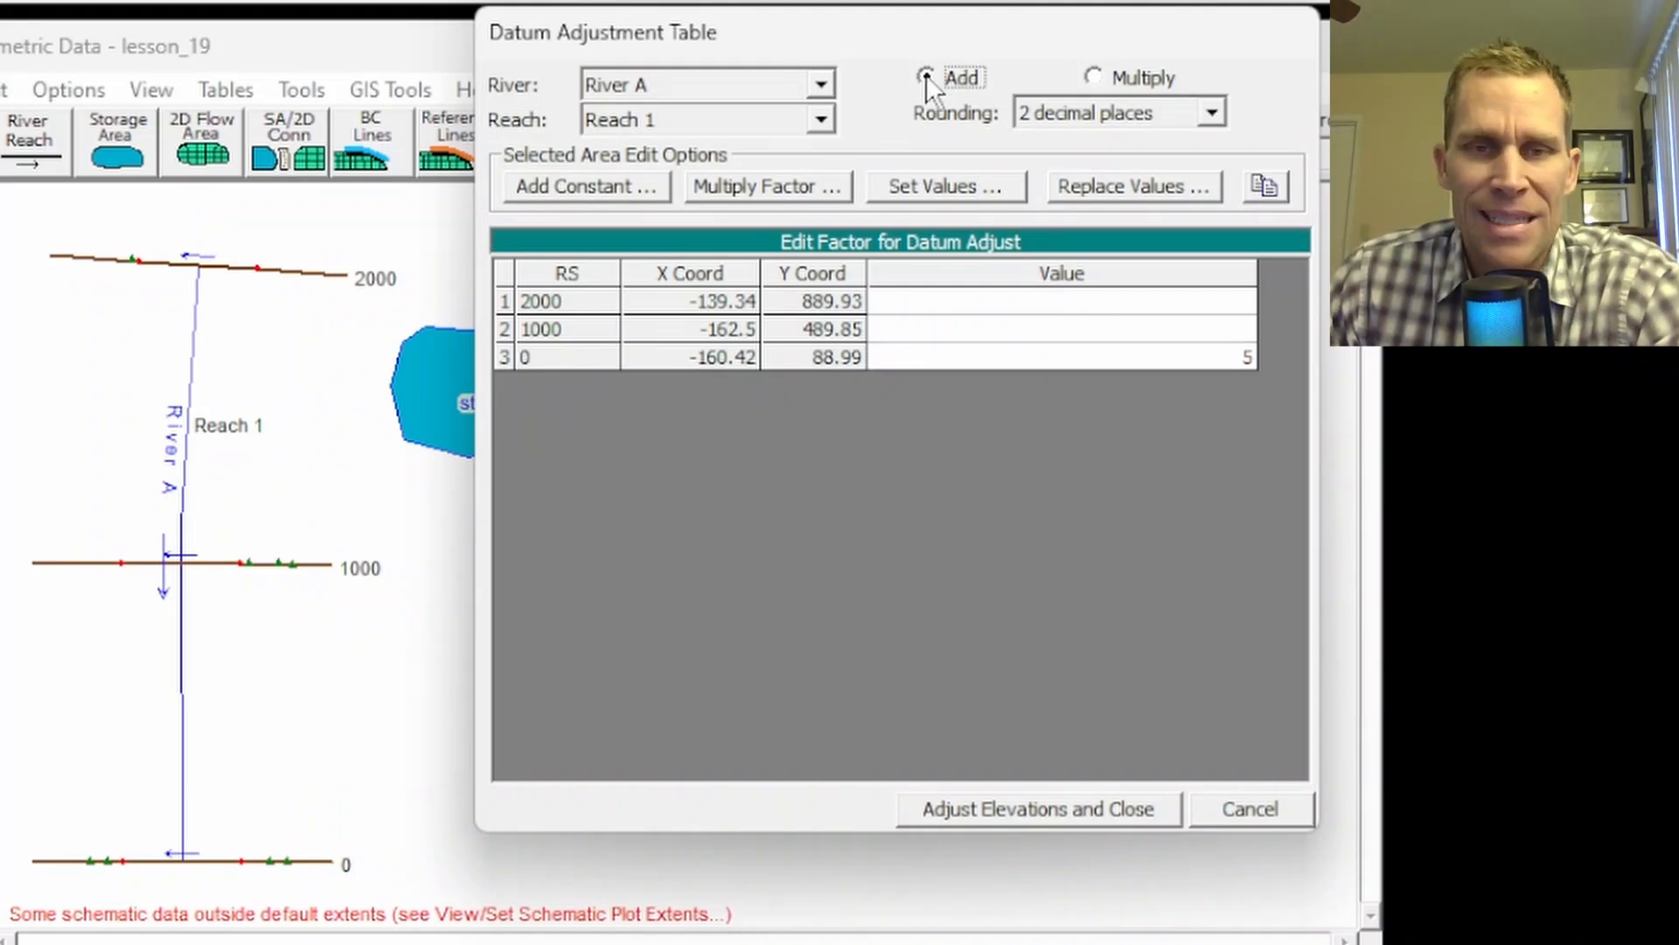
{"action": "left_click", "coordinate": [1093, 77]}
{"action": "left_click", "coordinate": [926, 77]}
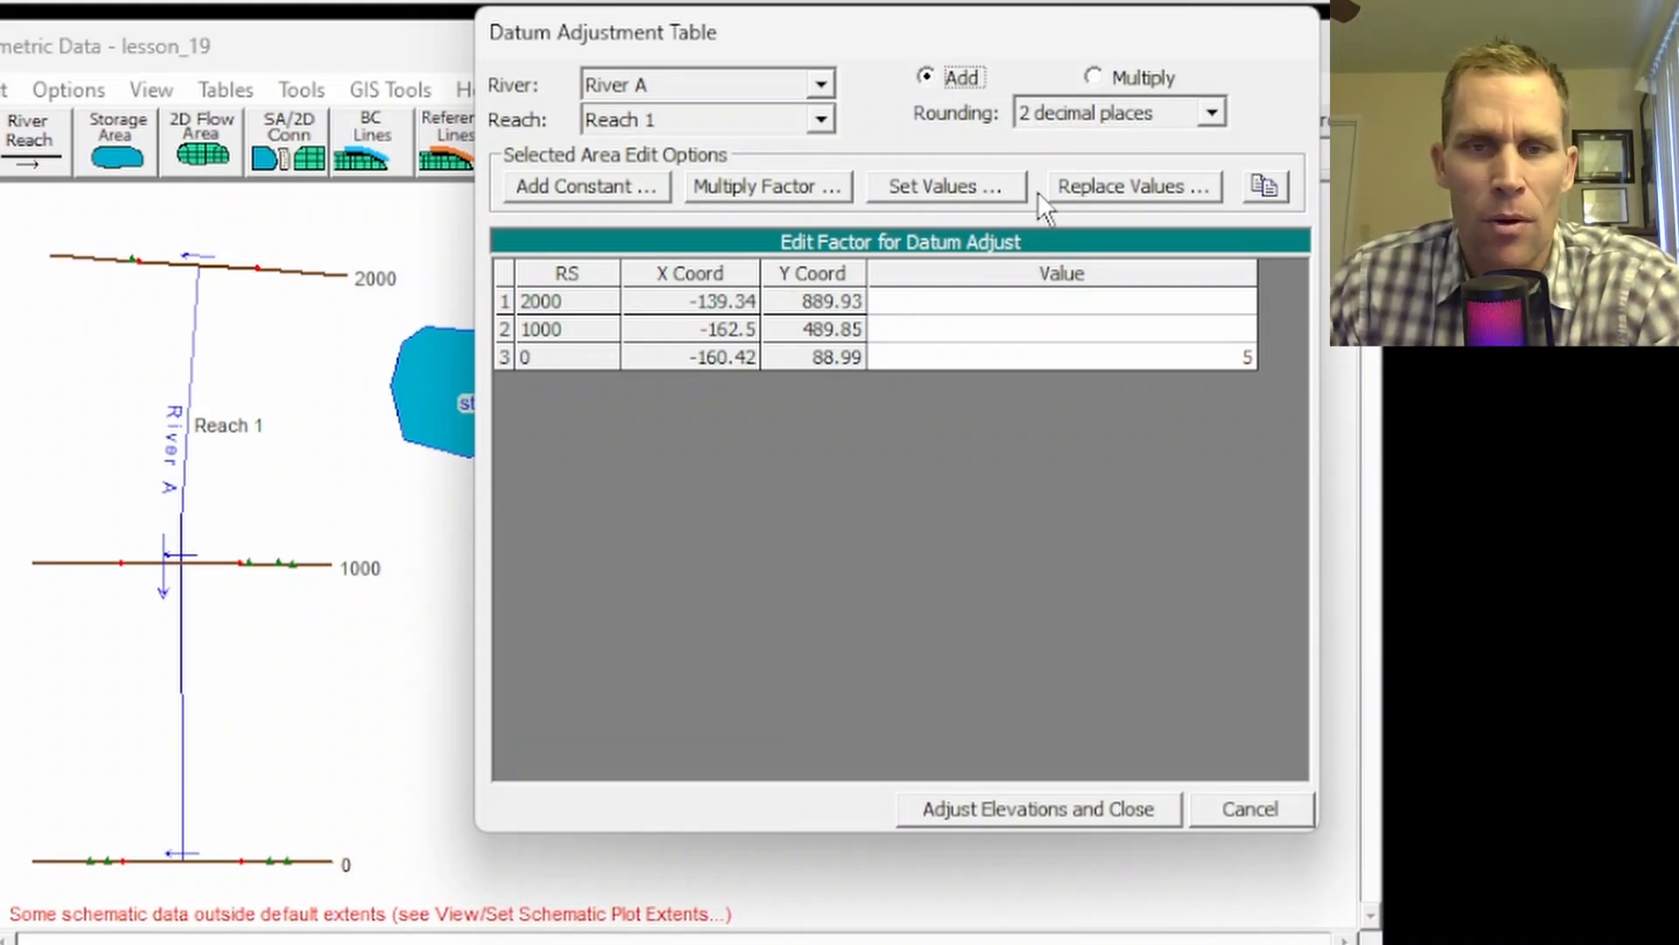
{"action": "left_click", "coordinate": [1044, 304]}
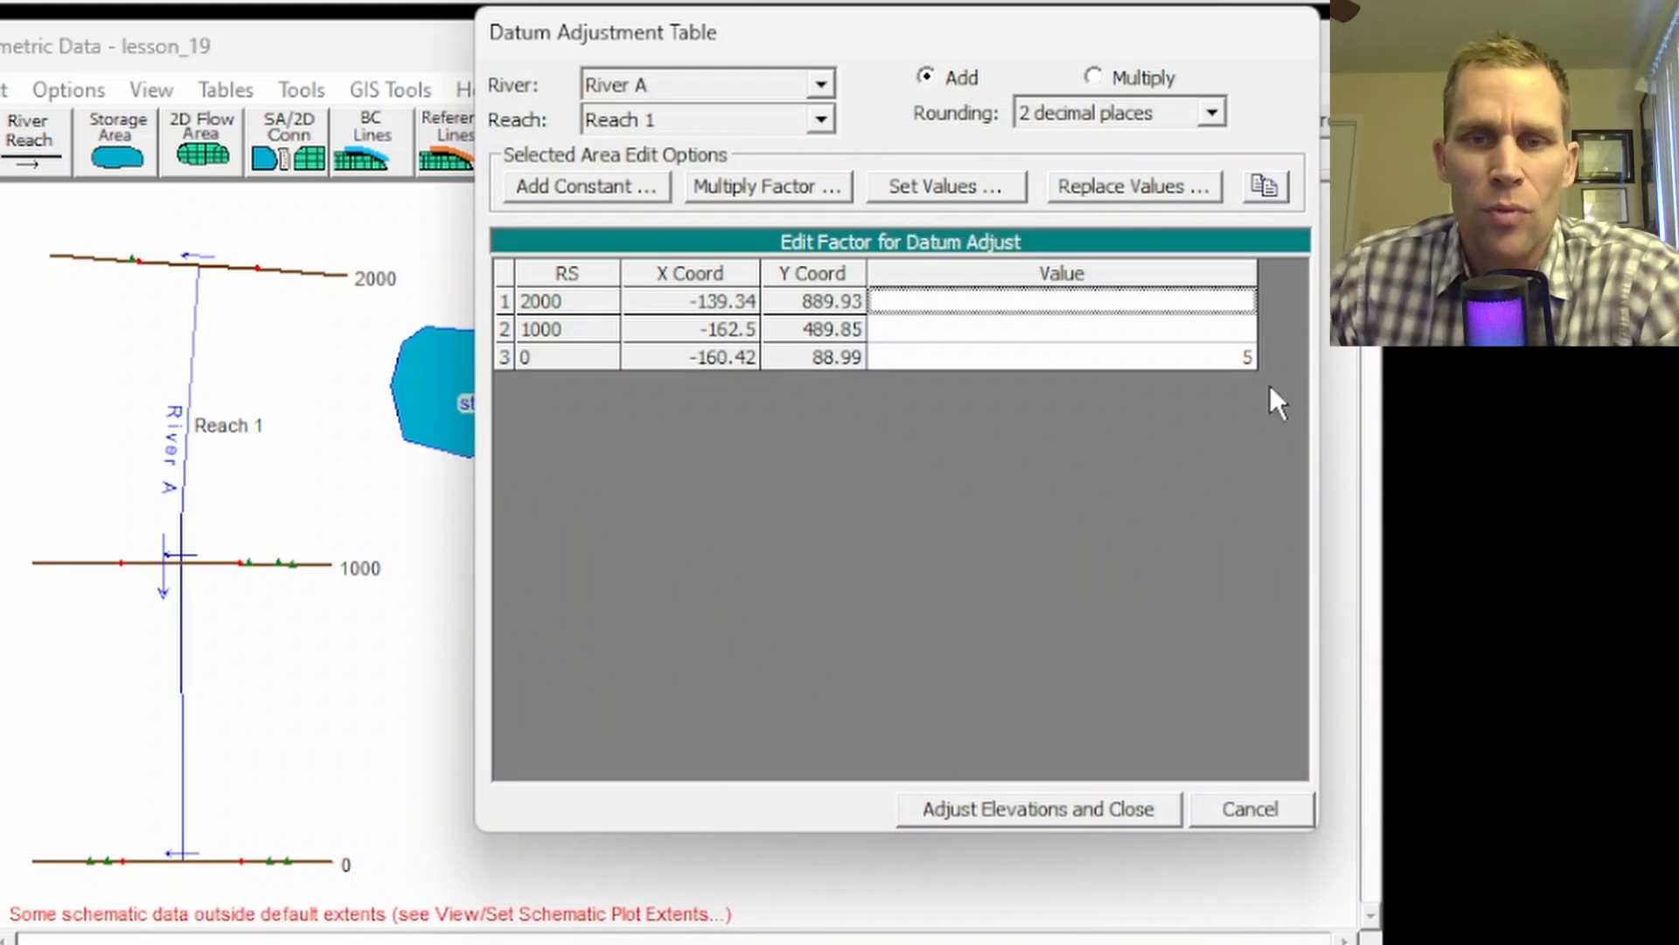
{"action": "left_click", "coordinate": [1235, 359]}
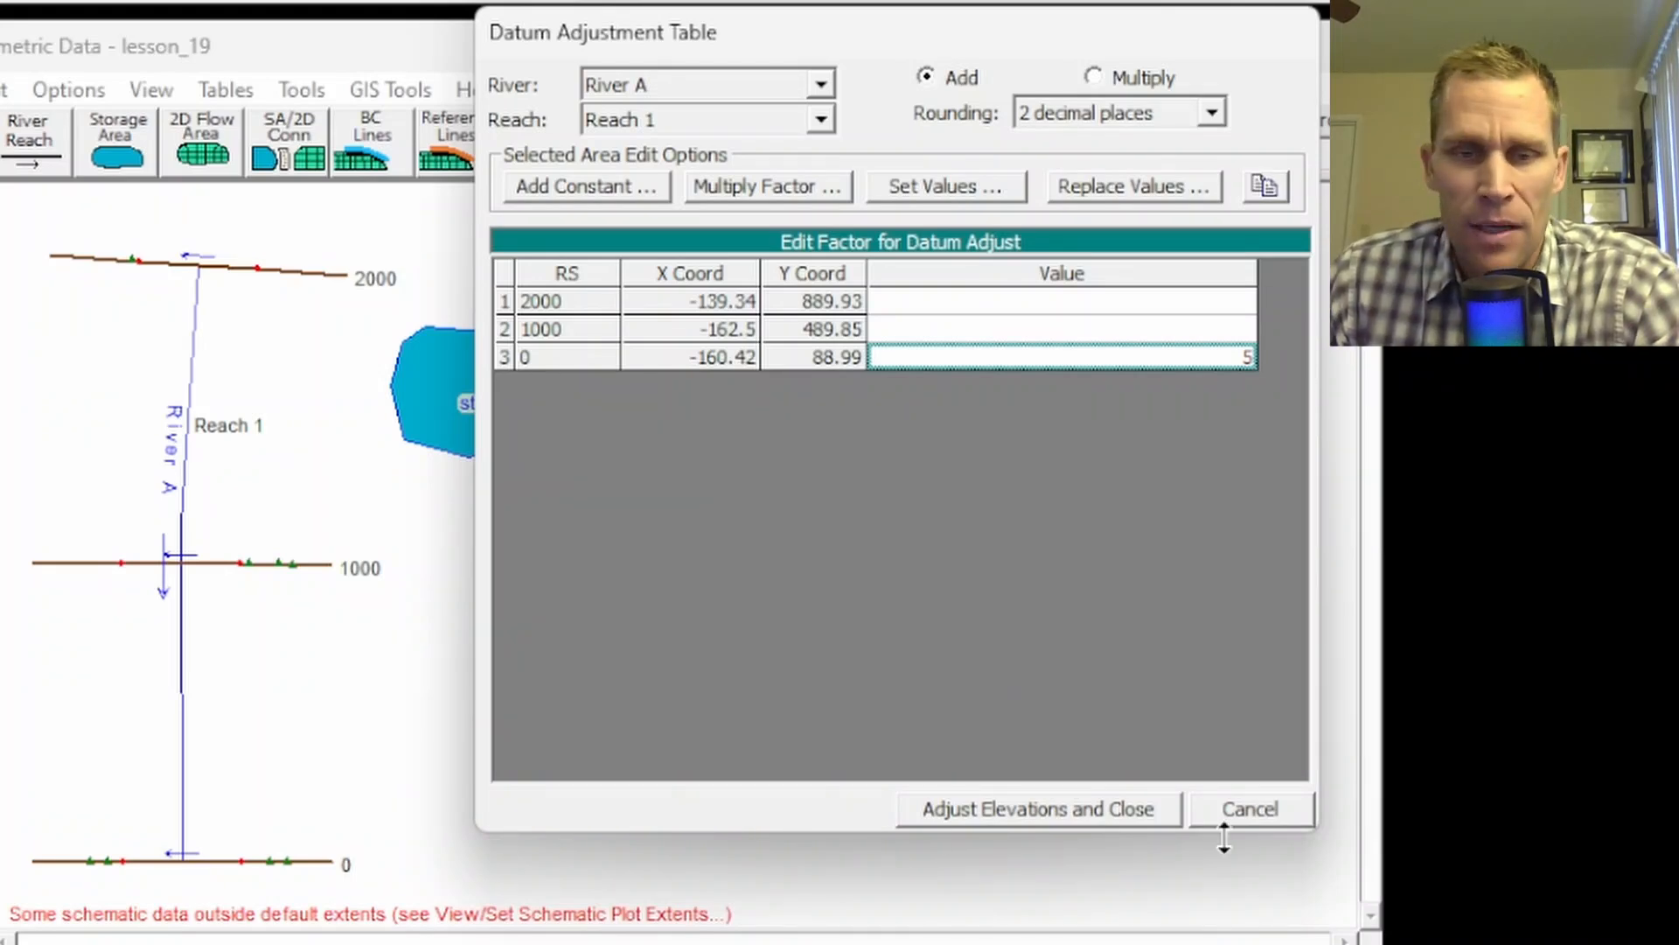
{"action": "left_click", "coordinate": [1095, 813]}
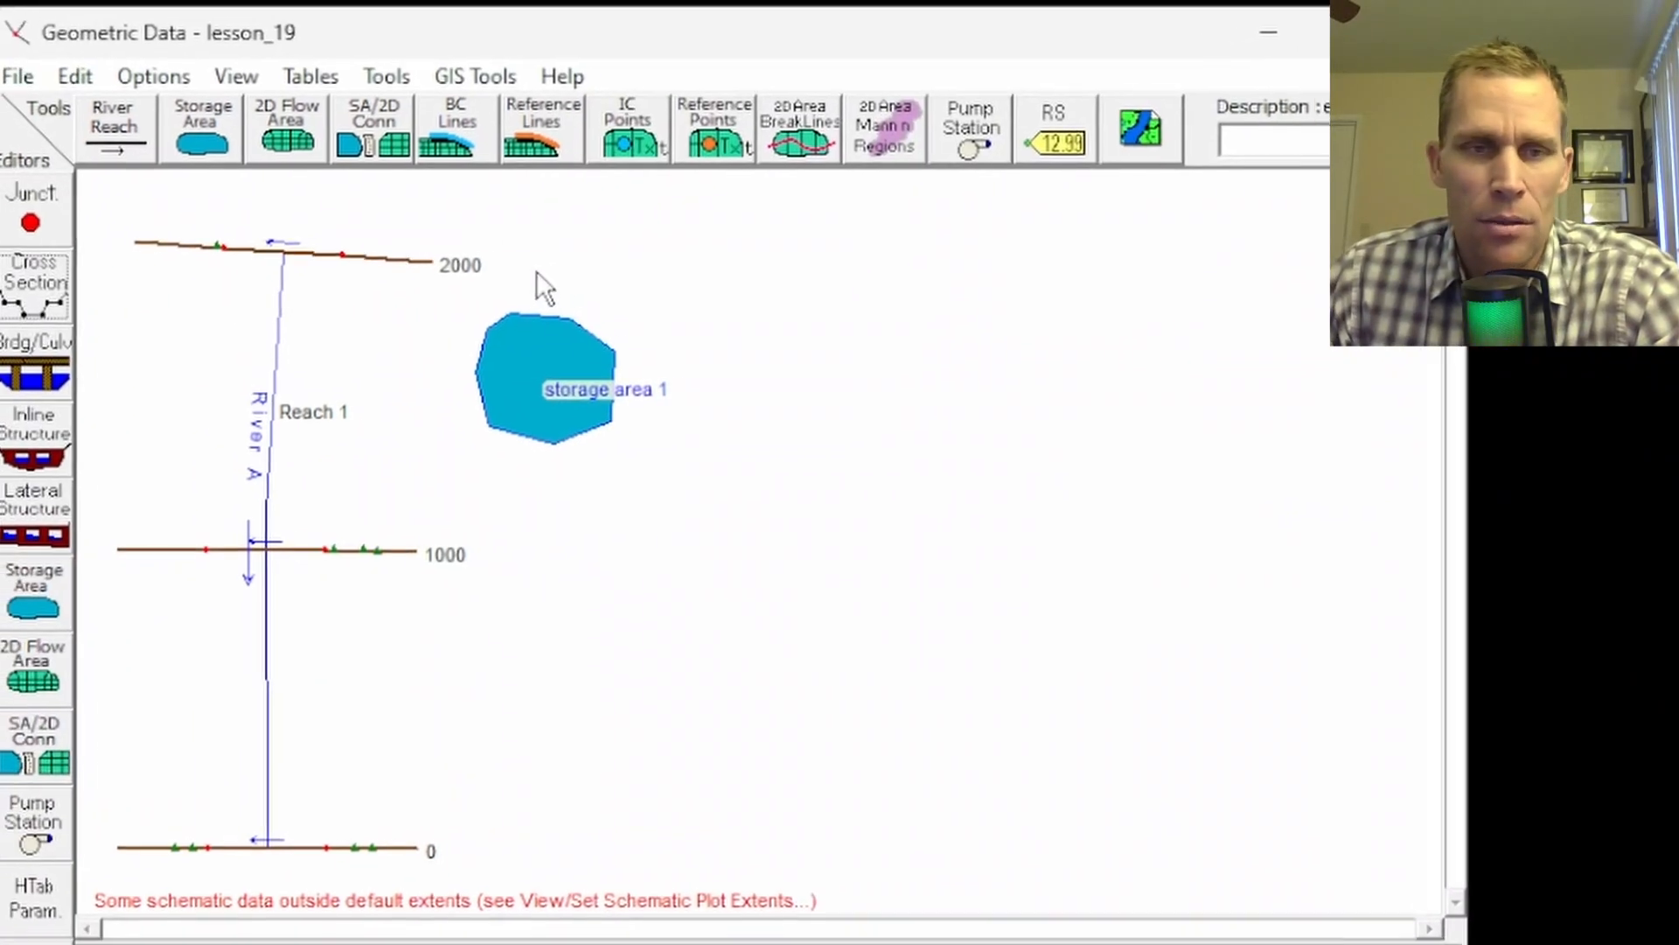
Step: Inspect cross section 0's lowered channel bottom elevations in the cross section editor
{"action": "left_click", "coordinate": [73, 295]}
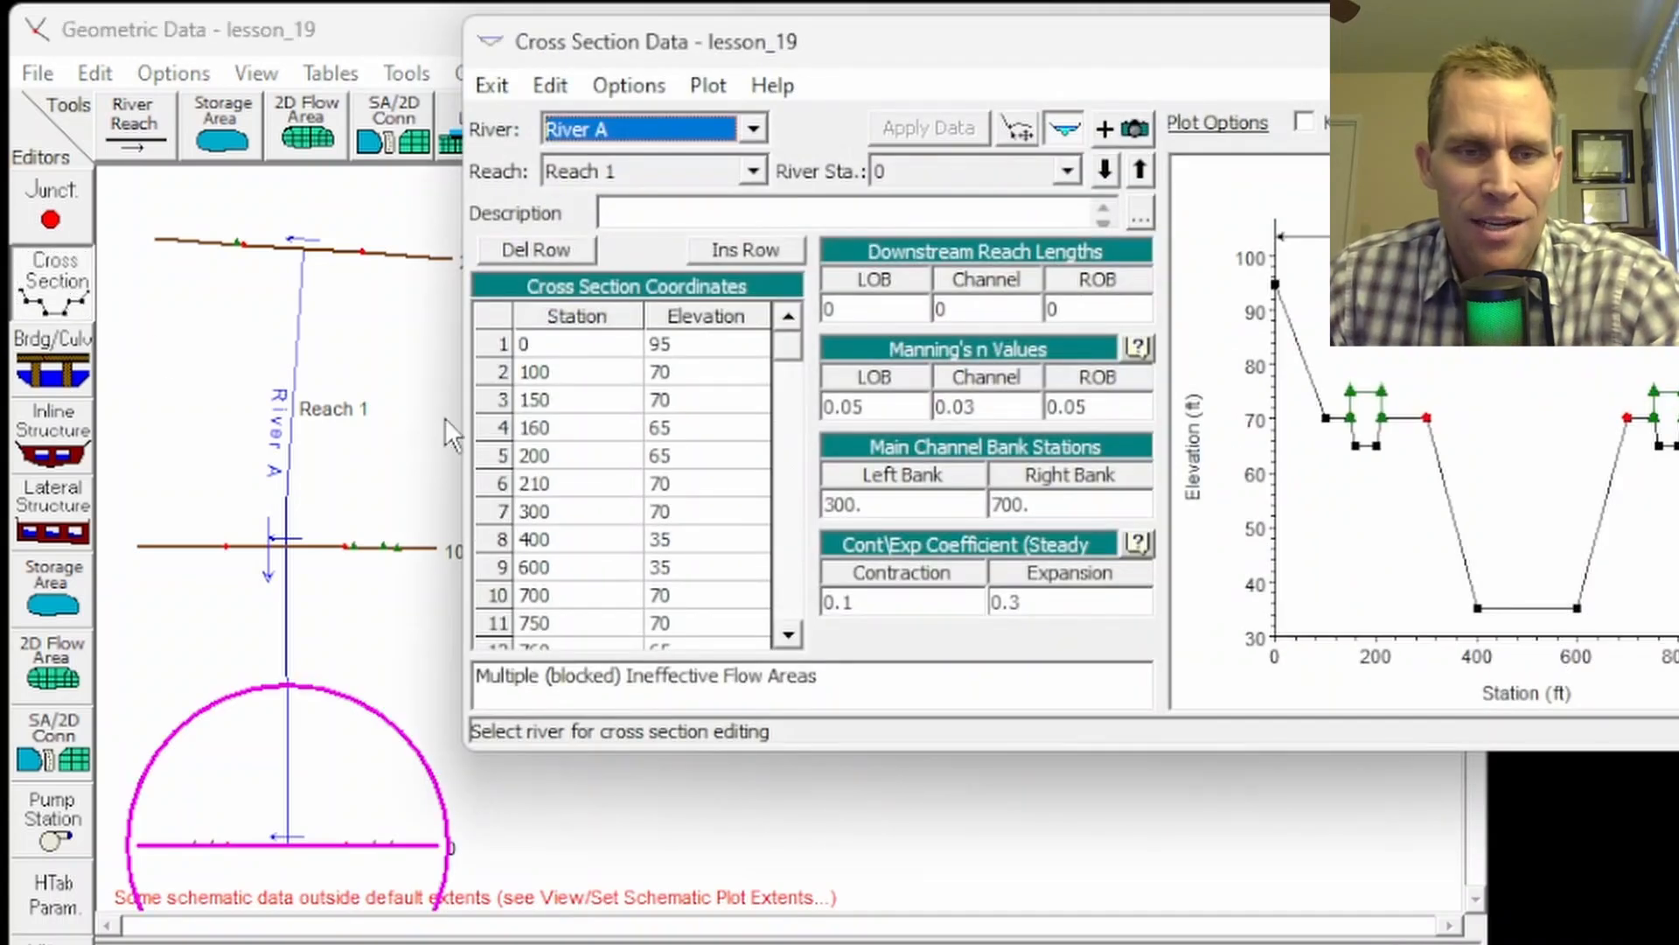
{"action": "left_click", "coordinate": [675, 560]}
{"action": "left_click", "coordinate": [674, 539]}
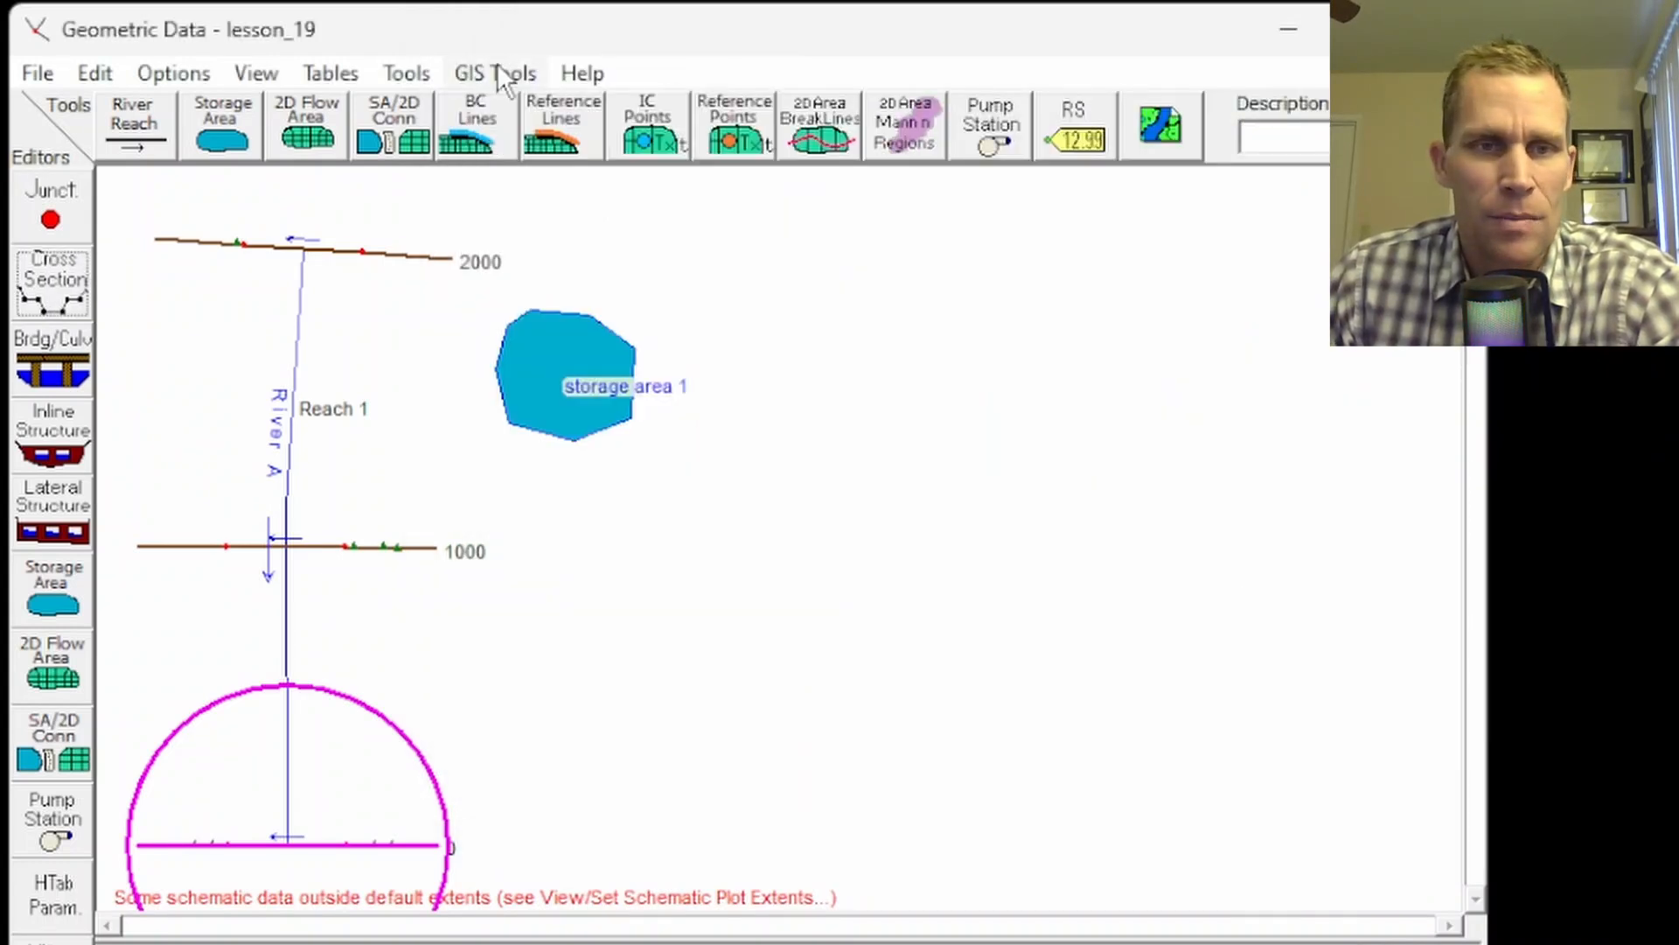
Step: Apply a -5 datum adjustment to cross section 0 alone through the adjustment table
{"action": "left_click", "coordinate": [421, 72]}
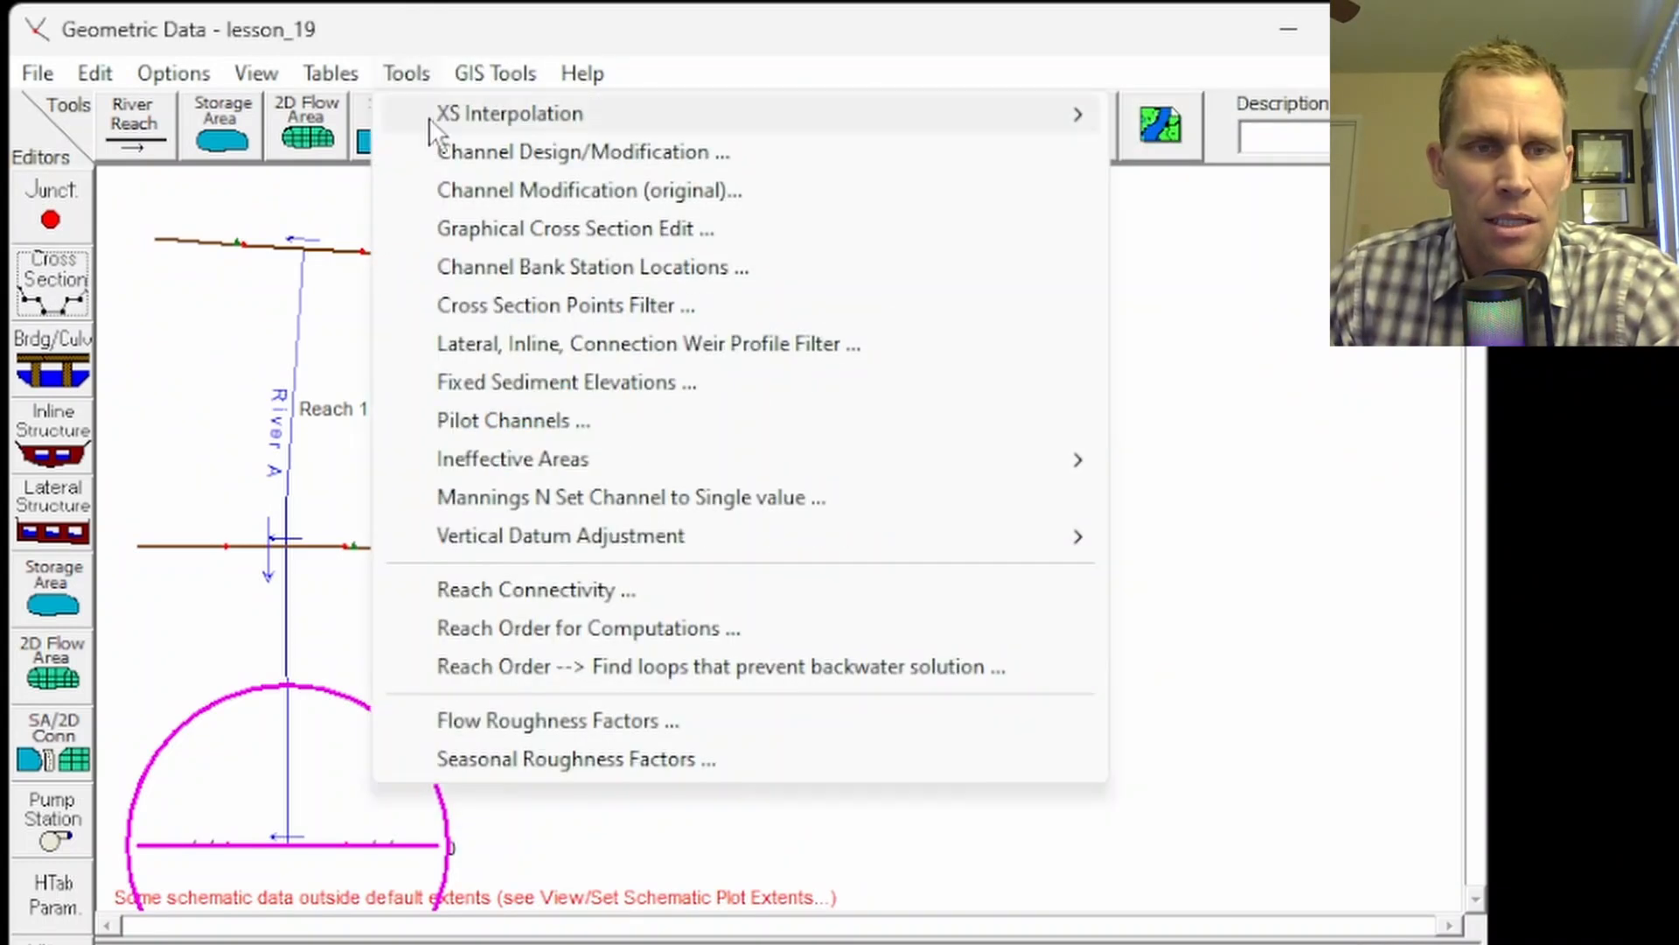
{"action": "mouse_move", "coordinate": [962, 535]}
{"action": "left_click", "coordinate": [1228, 574]}
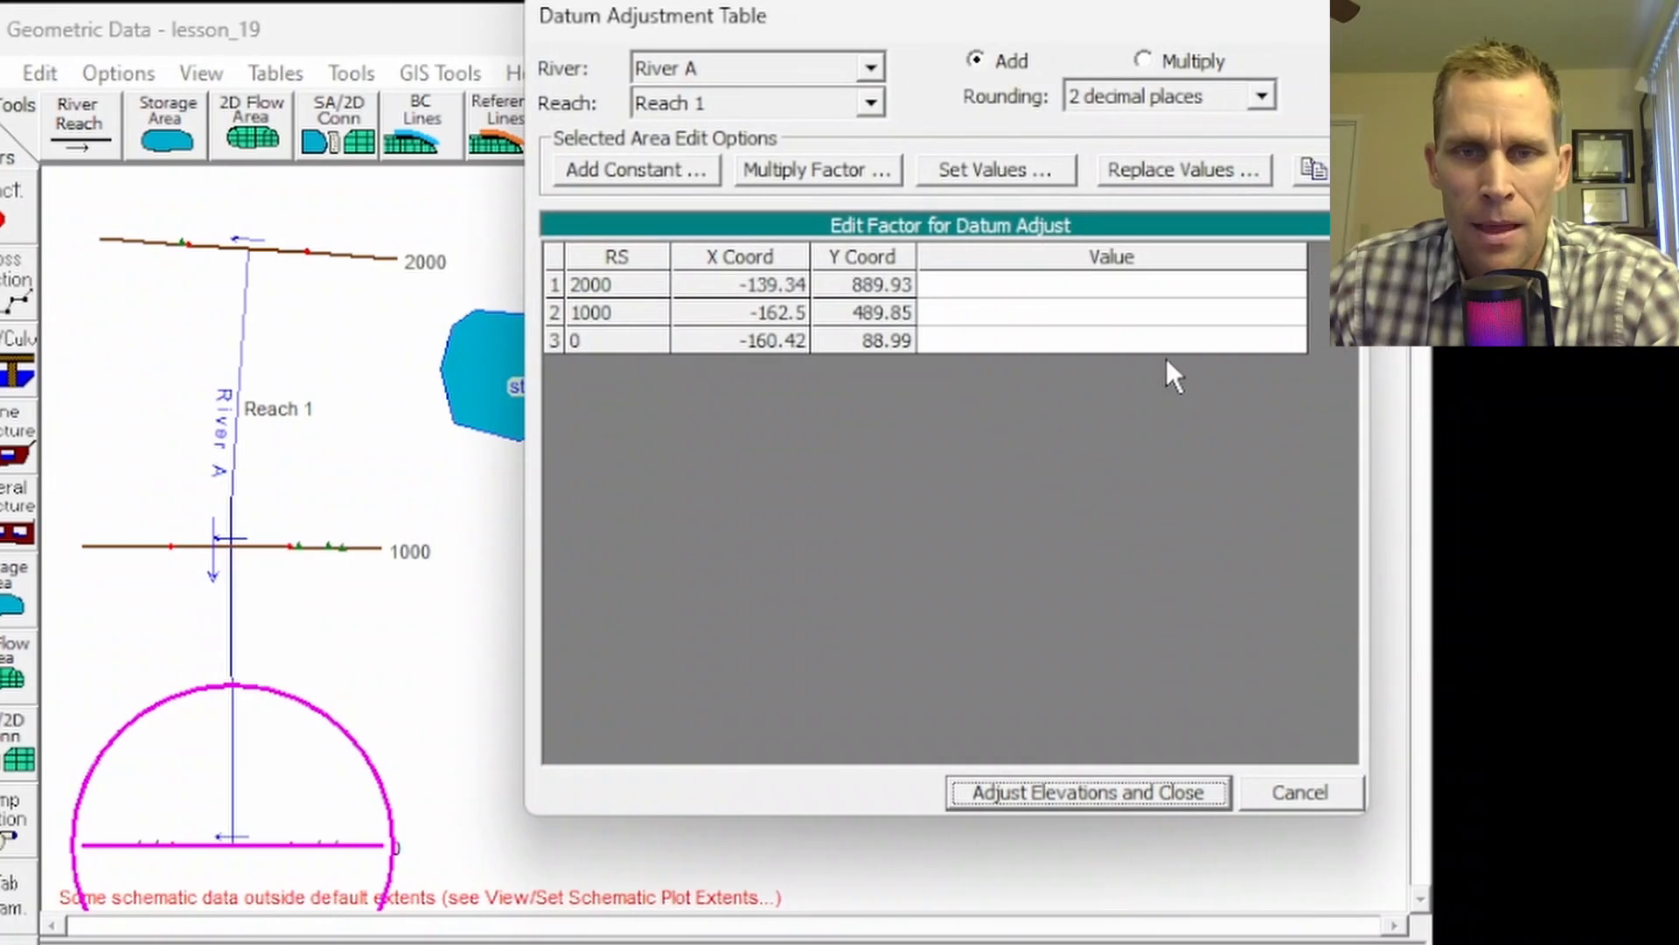
{"action": "left_click", "coordinate": [1158, 338]}
{"action": "type", "text": "-5"}
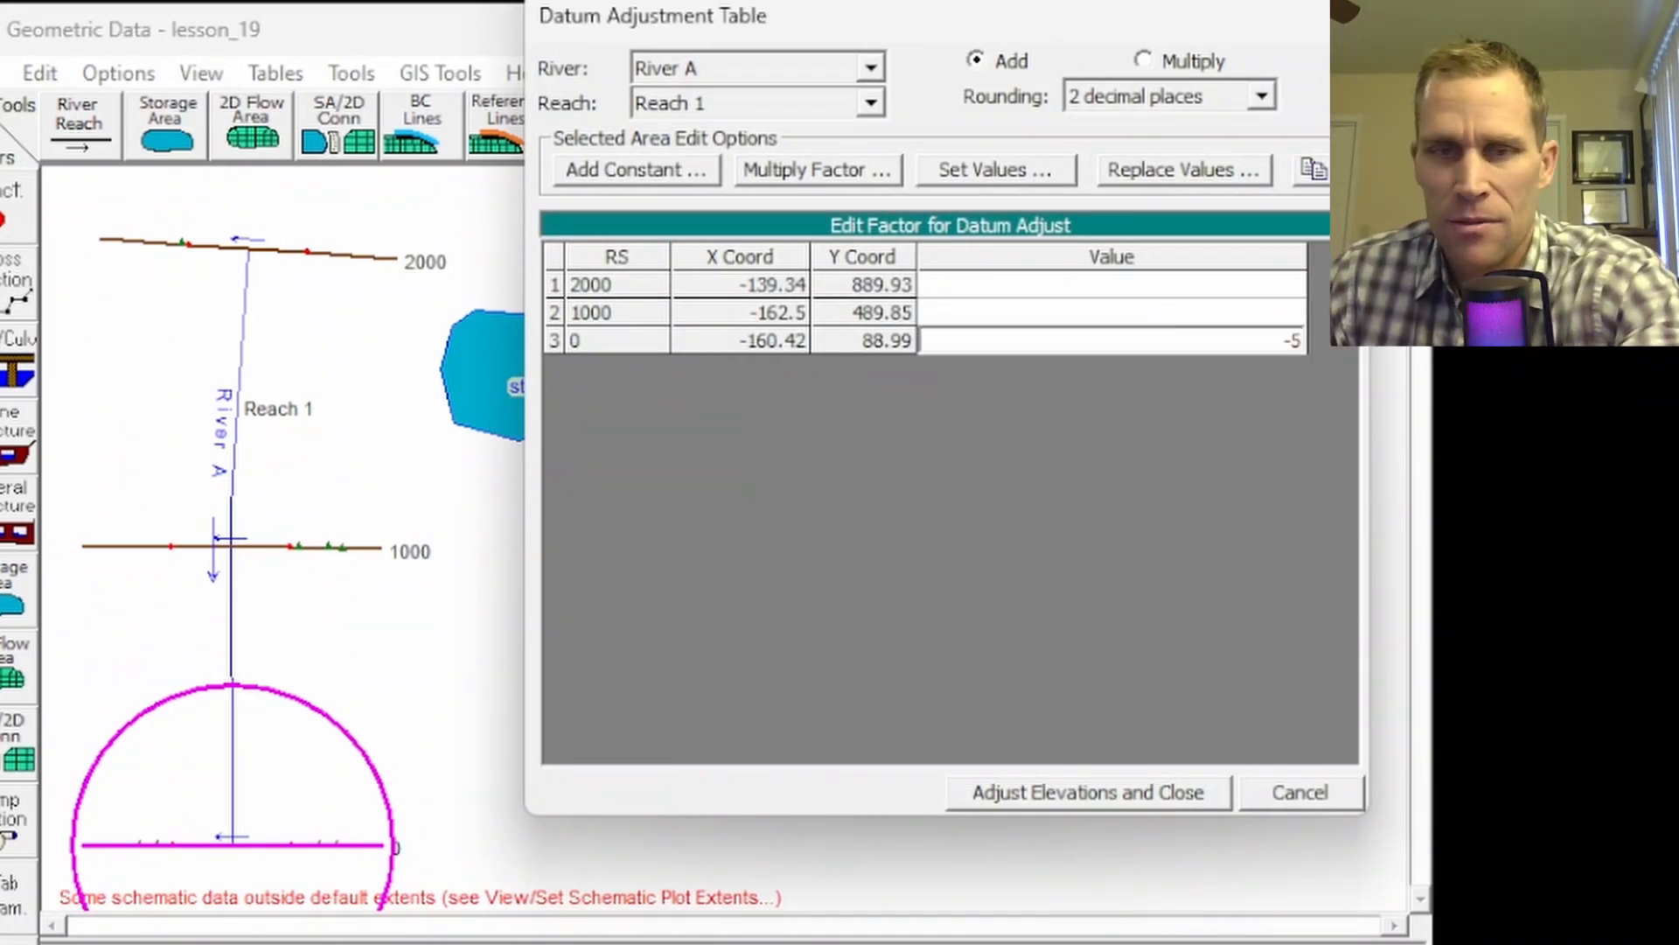
{"action": "left_click", "coordinate": [1116, 791]}
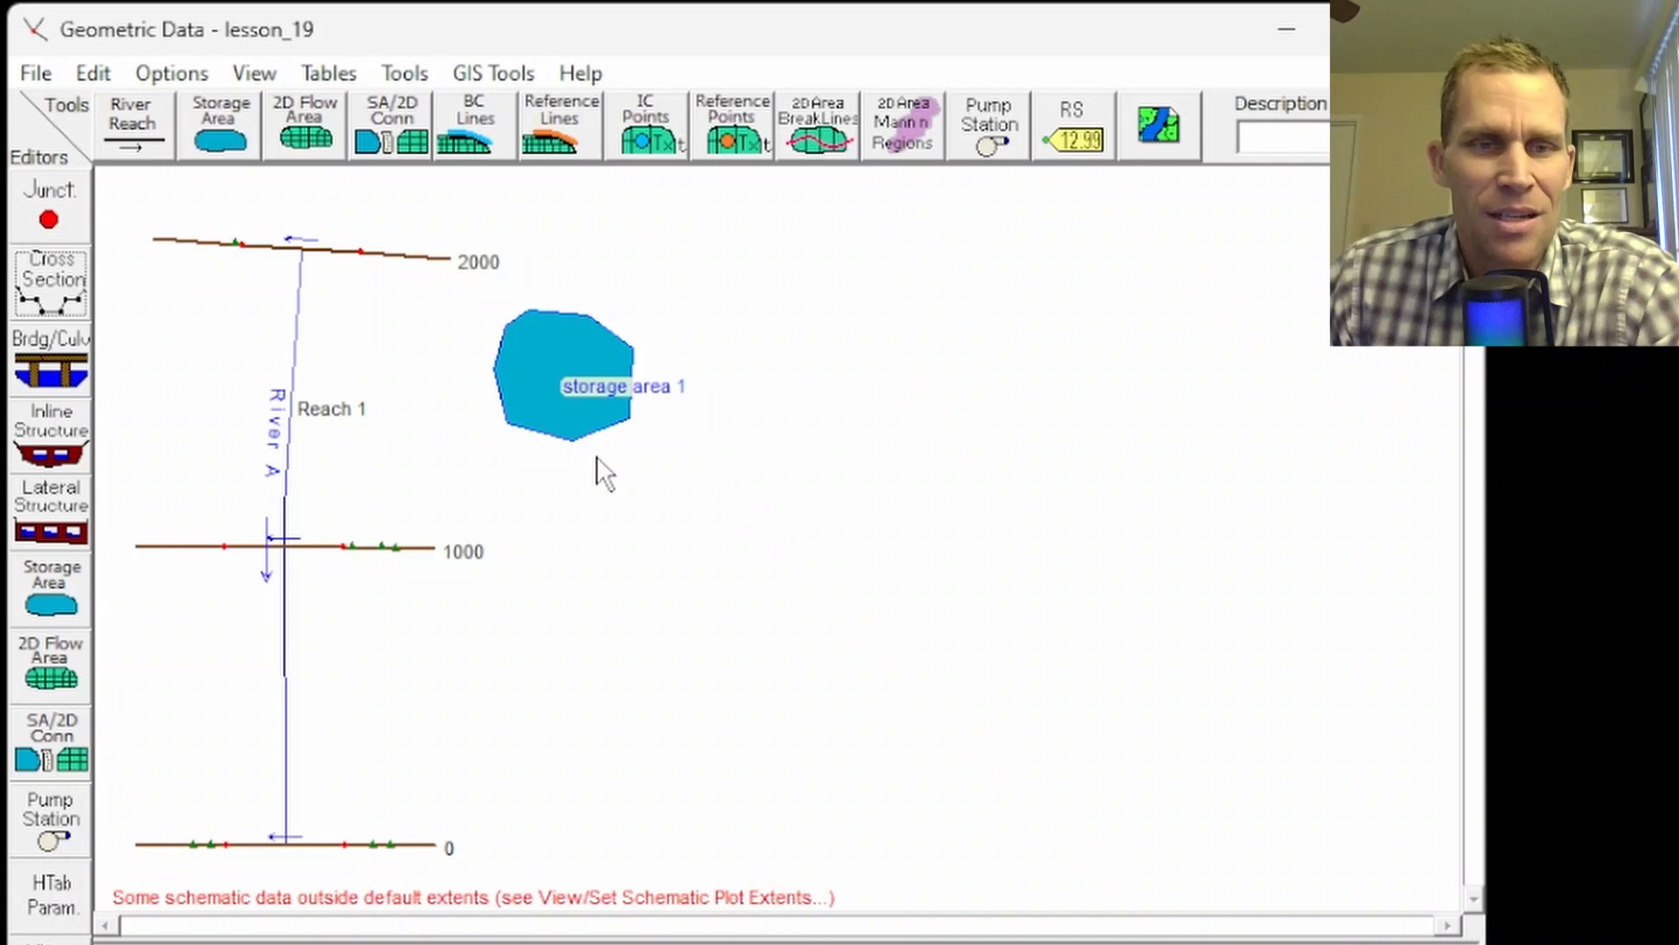
{"action": "right_click", "coordinate": [523, 333]}
{"action": "left_click", "coordinate": [600, 406]}
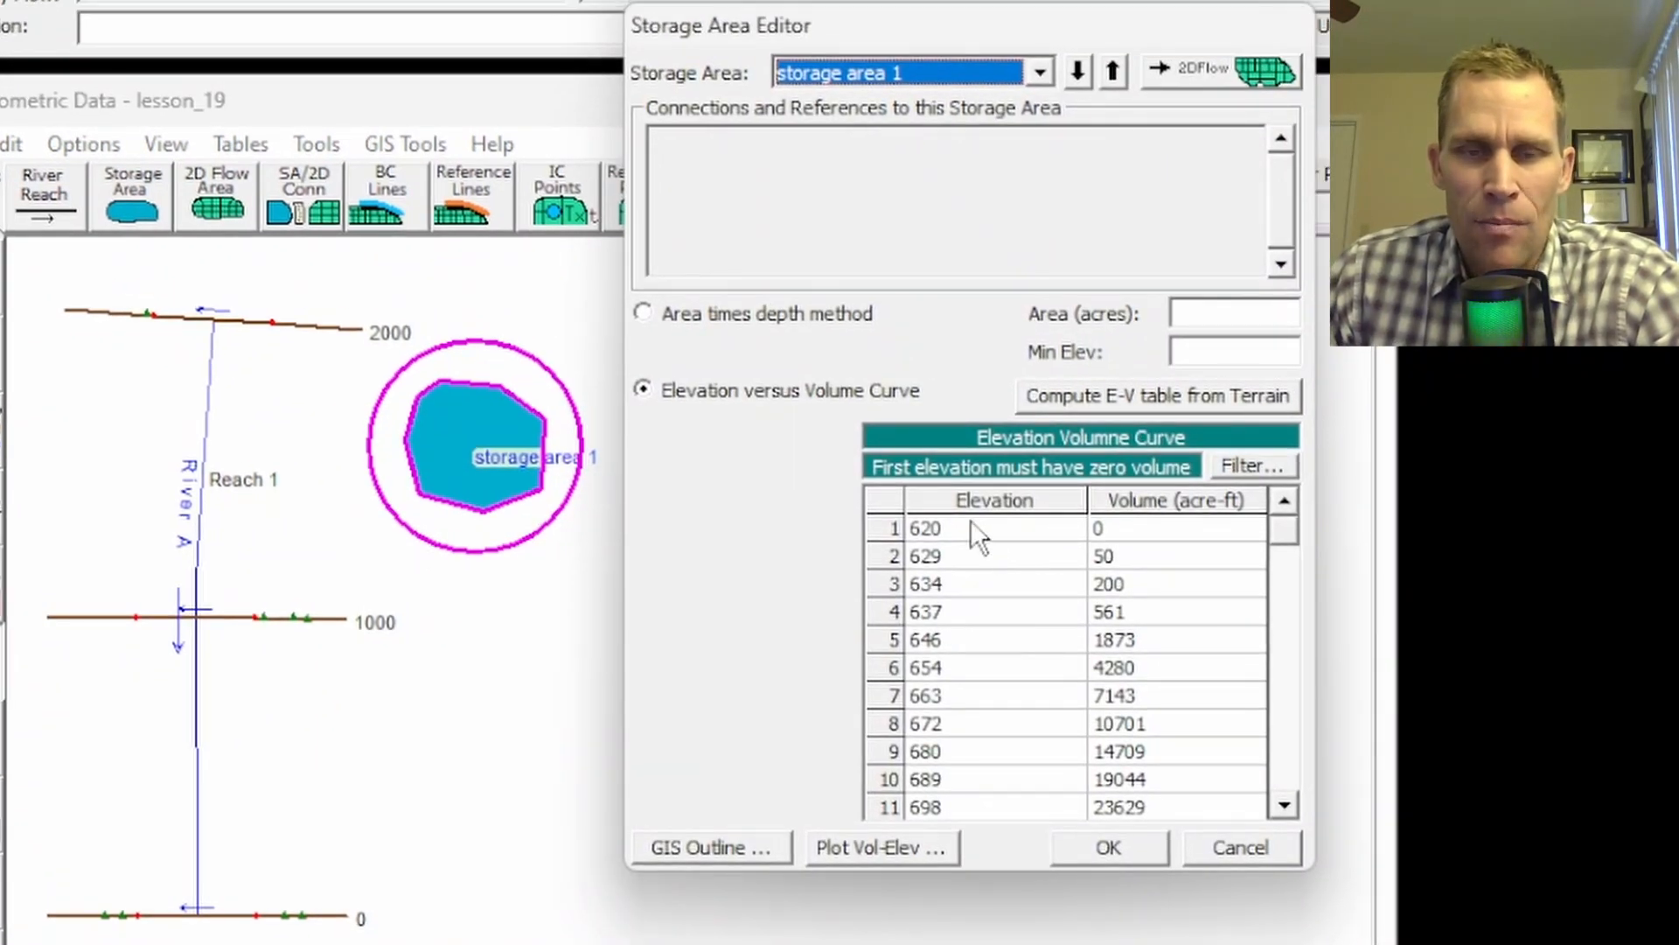
{"action": "left_click", "coordinate": [967, 525]}
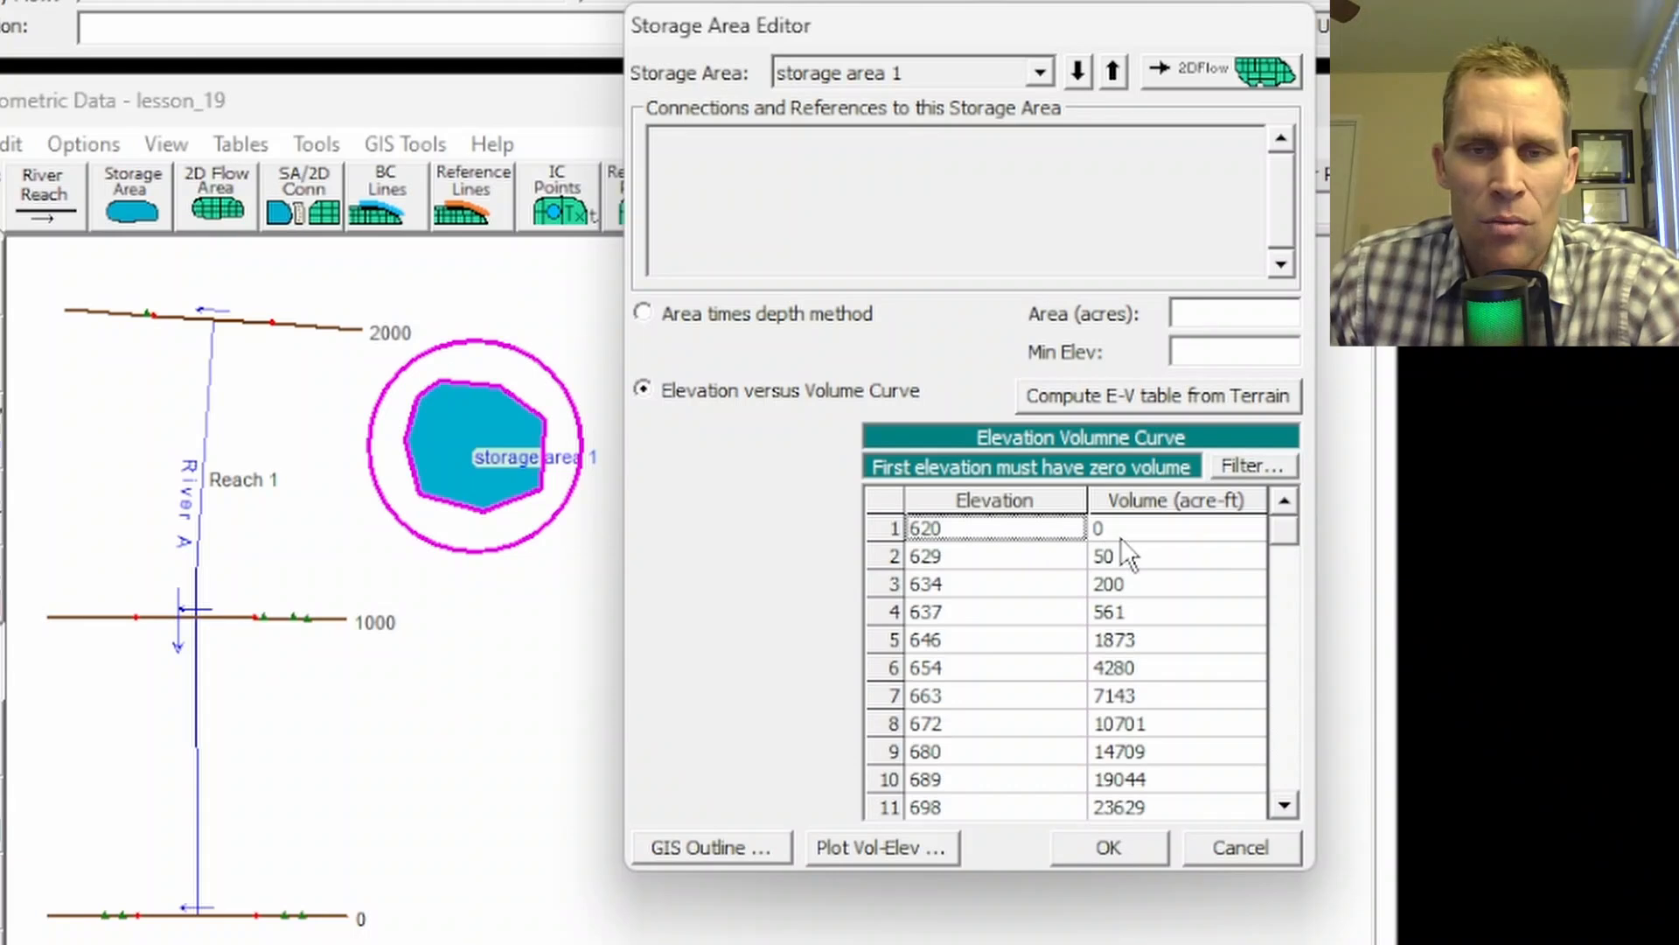
{"action": "left_click", "coordinate": [1122, 536]}
{"action": "left_click", "coordinate": [973, 550]}
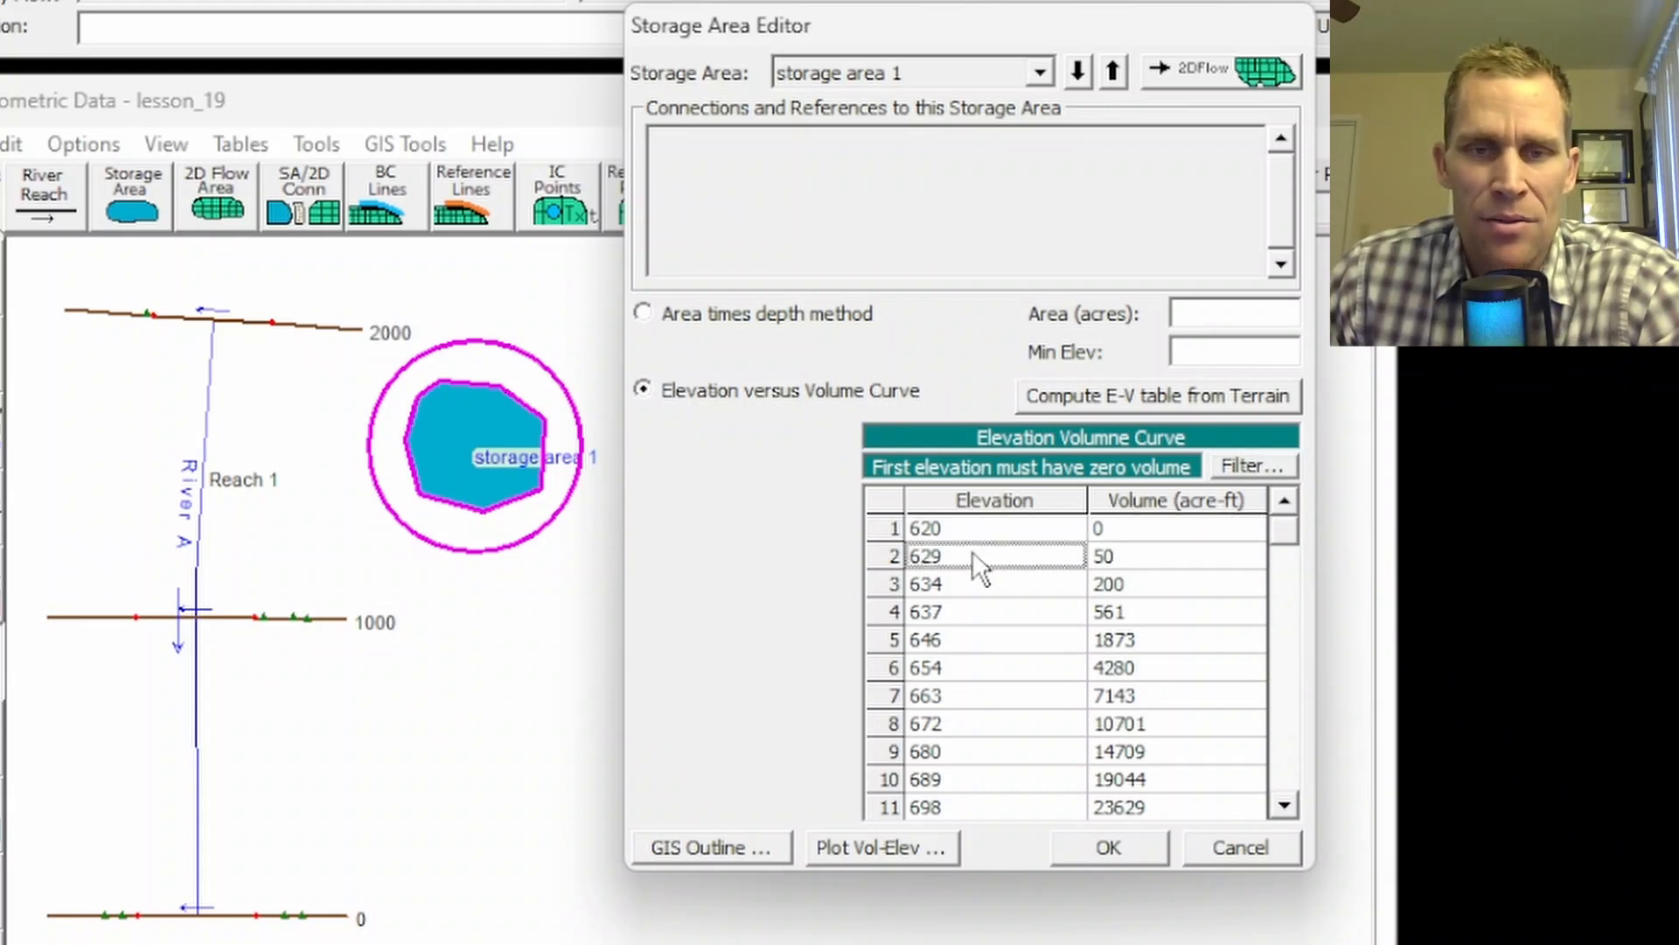
{"action": "left_click", "coordinate": [974, 581]}
{"action": "left_click", "coordinate": [973, 601]}
{"action": "left_click", "coordinate": [1121, 557]}
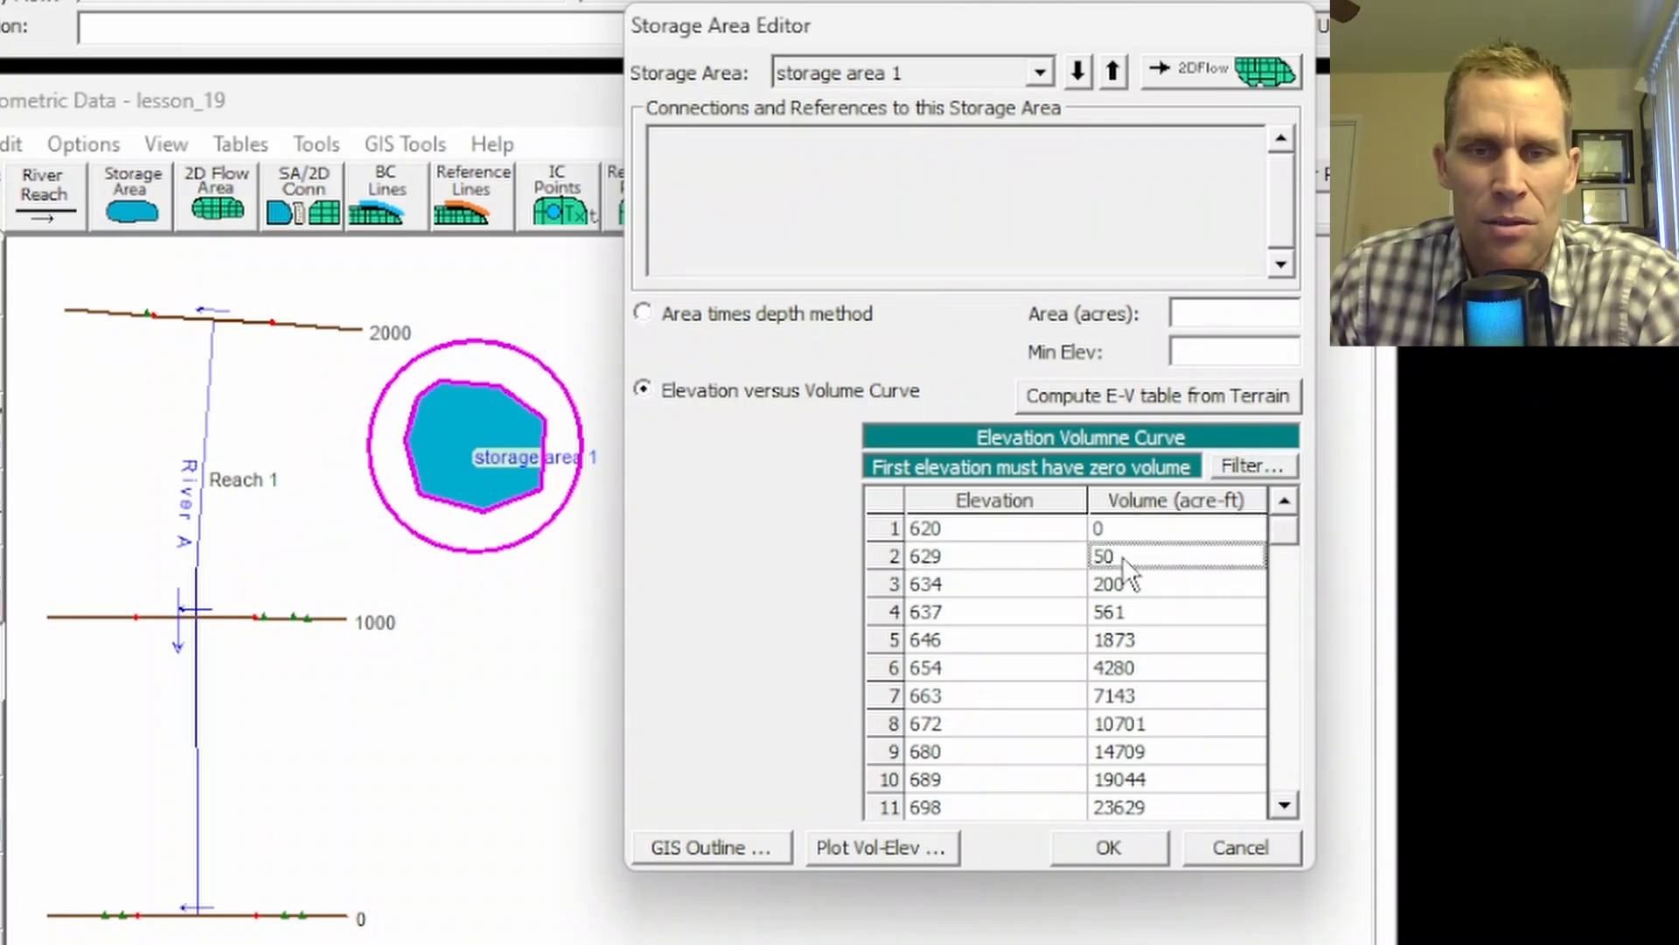
{"action": "left_click", "coordinate": [1122, 585]}
{"action": "left_click", "coordinate": [1102, 646]}
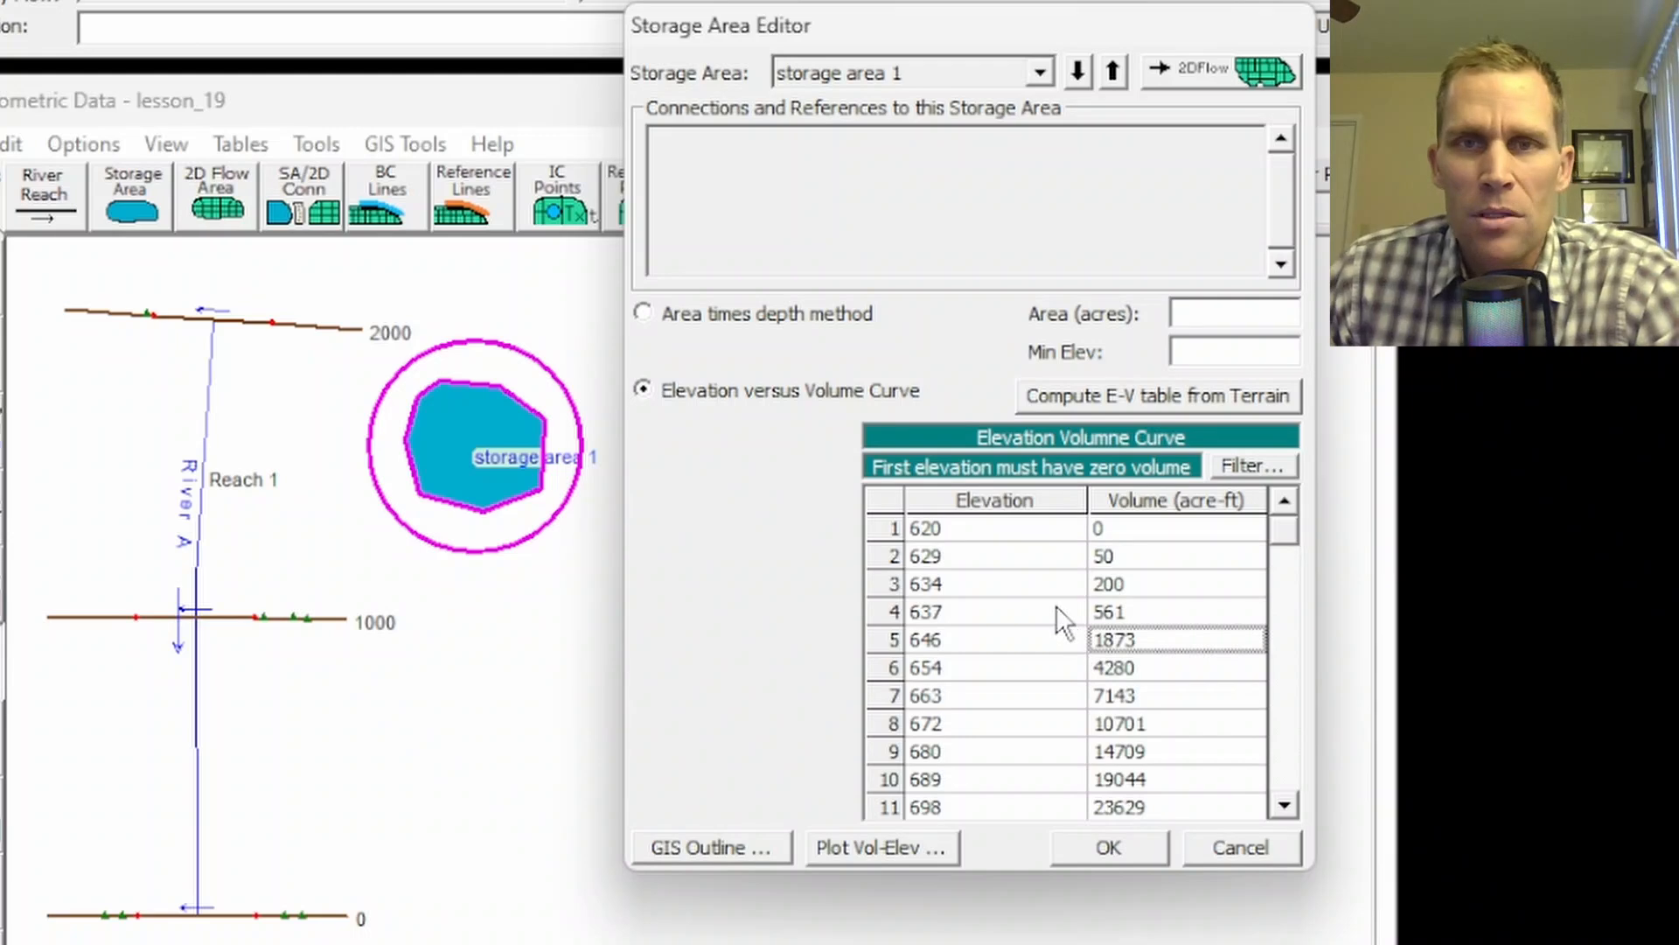
{"action": "left_click", "coordinate": [932, 535]}
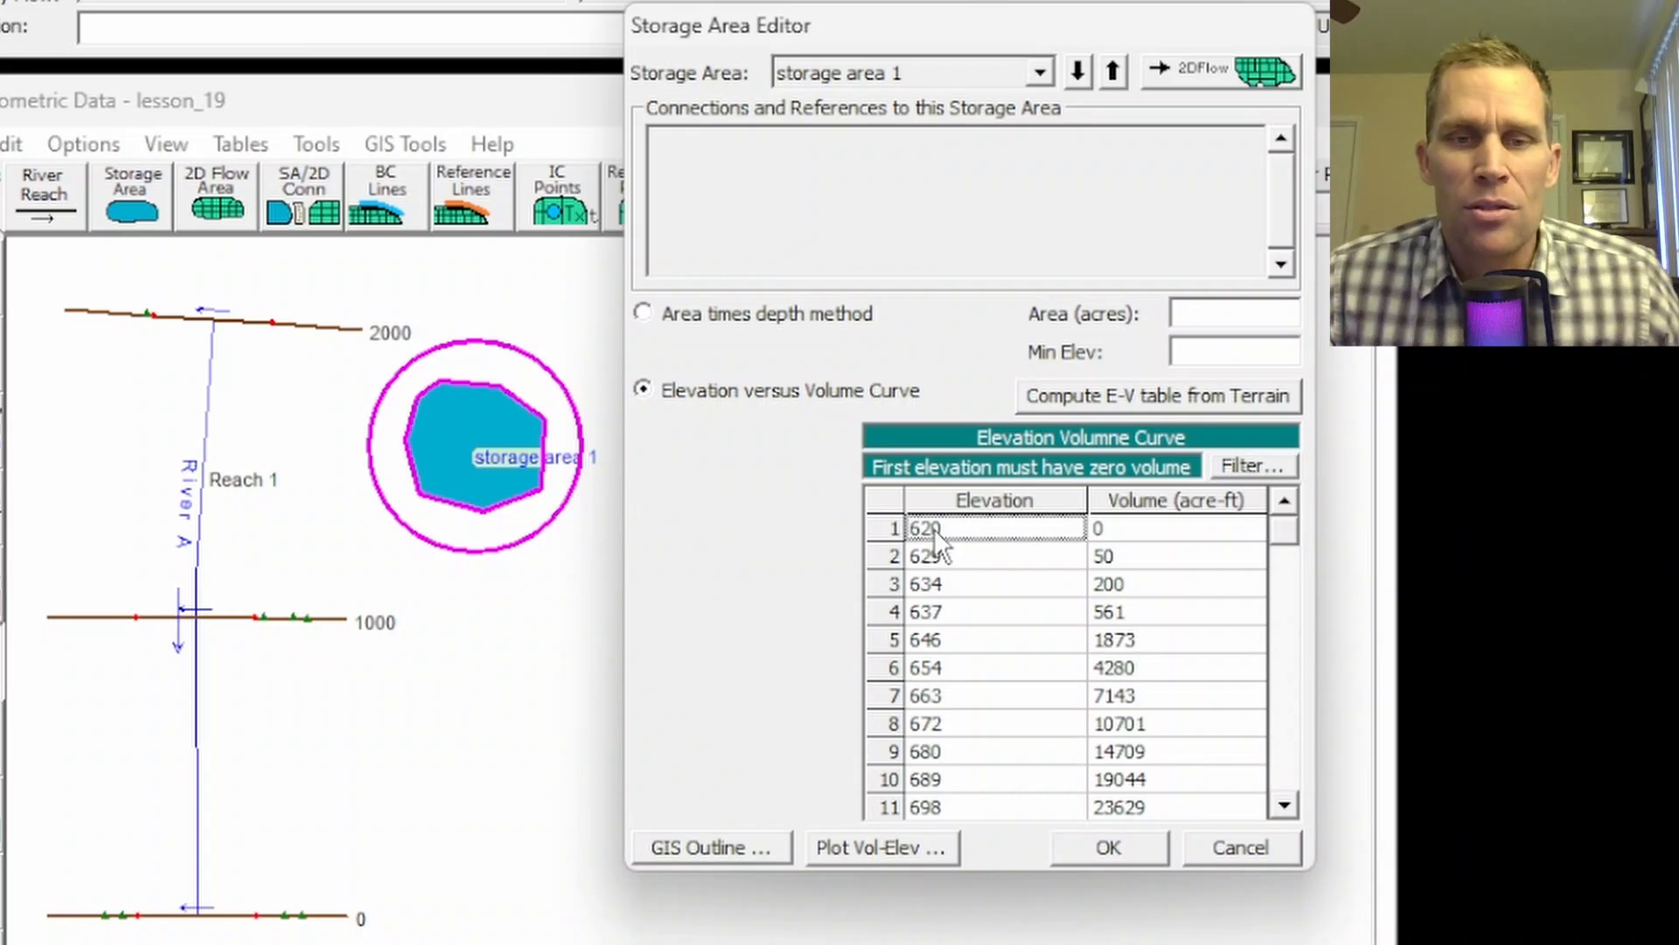
{"action": "left_click", "coordinate": [951, 555]}
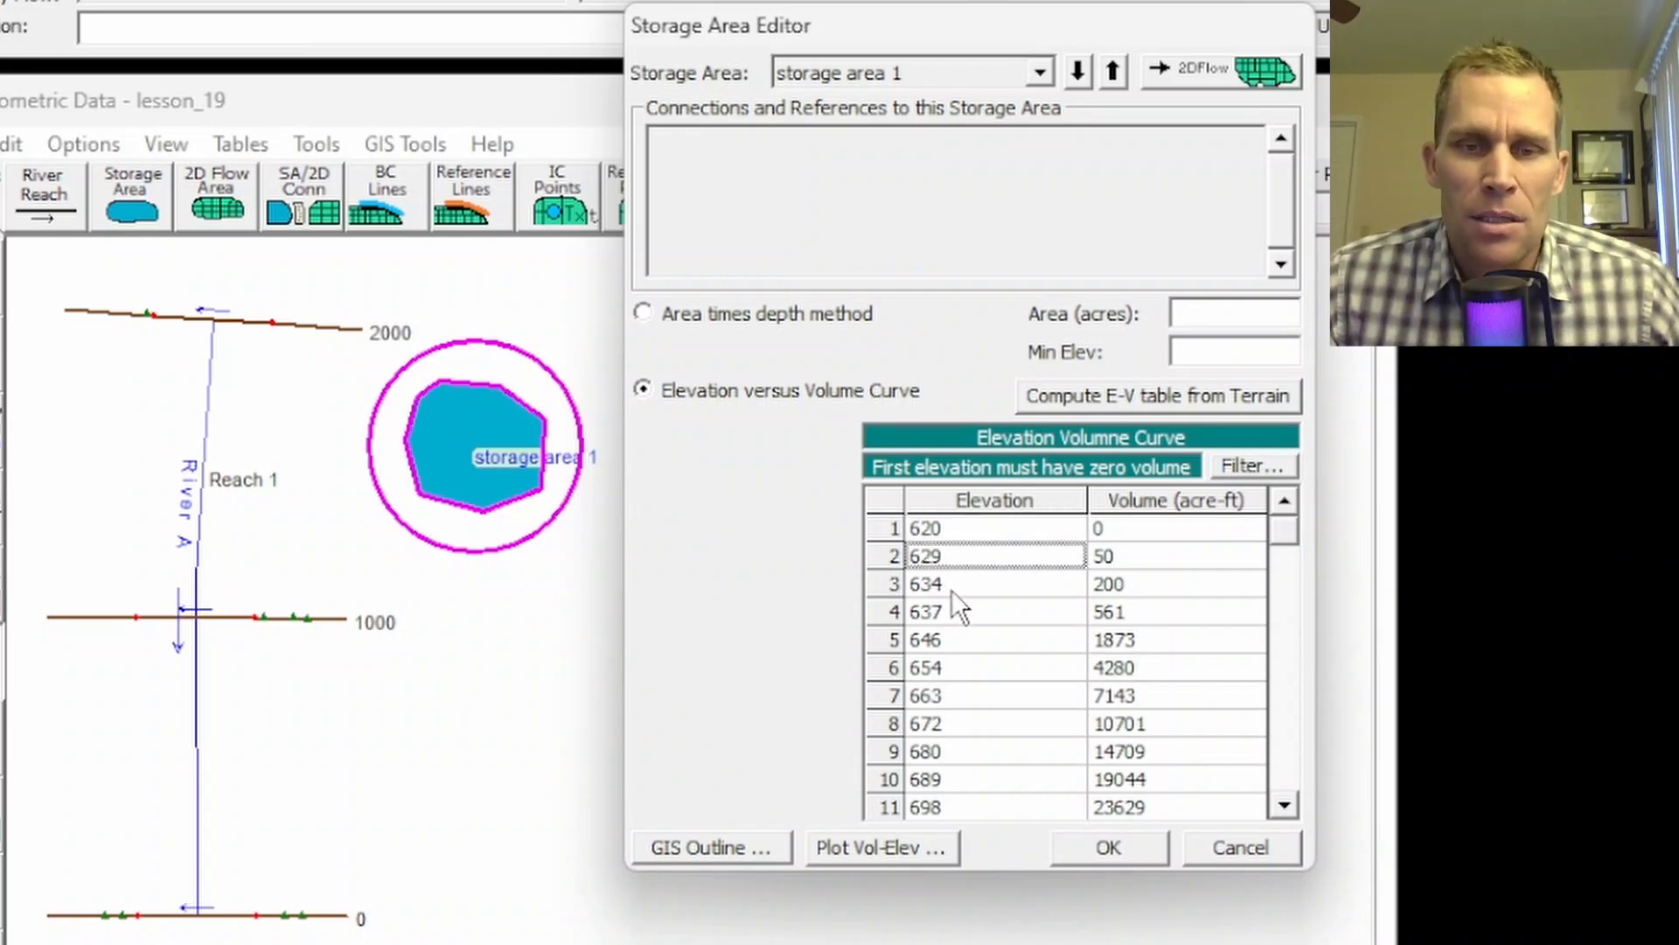
{"action": "left_click", "coordinate": [953, 581]}
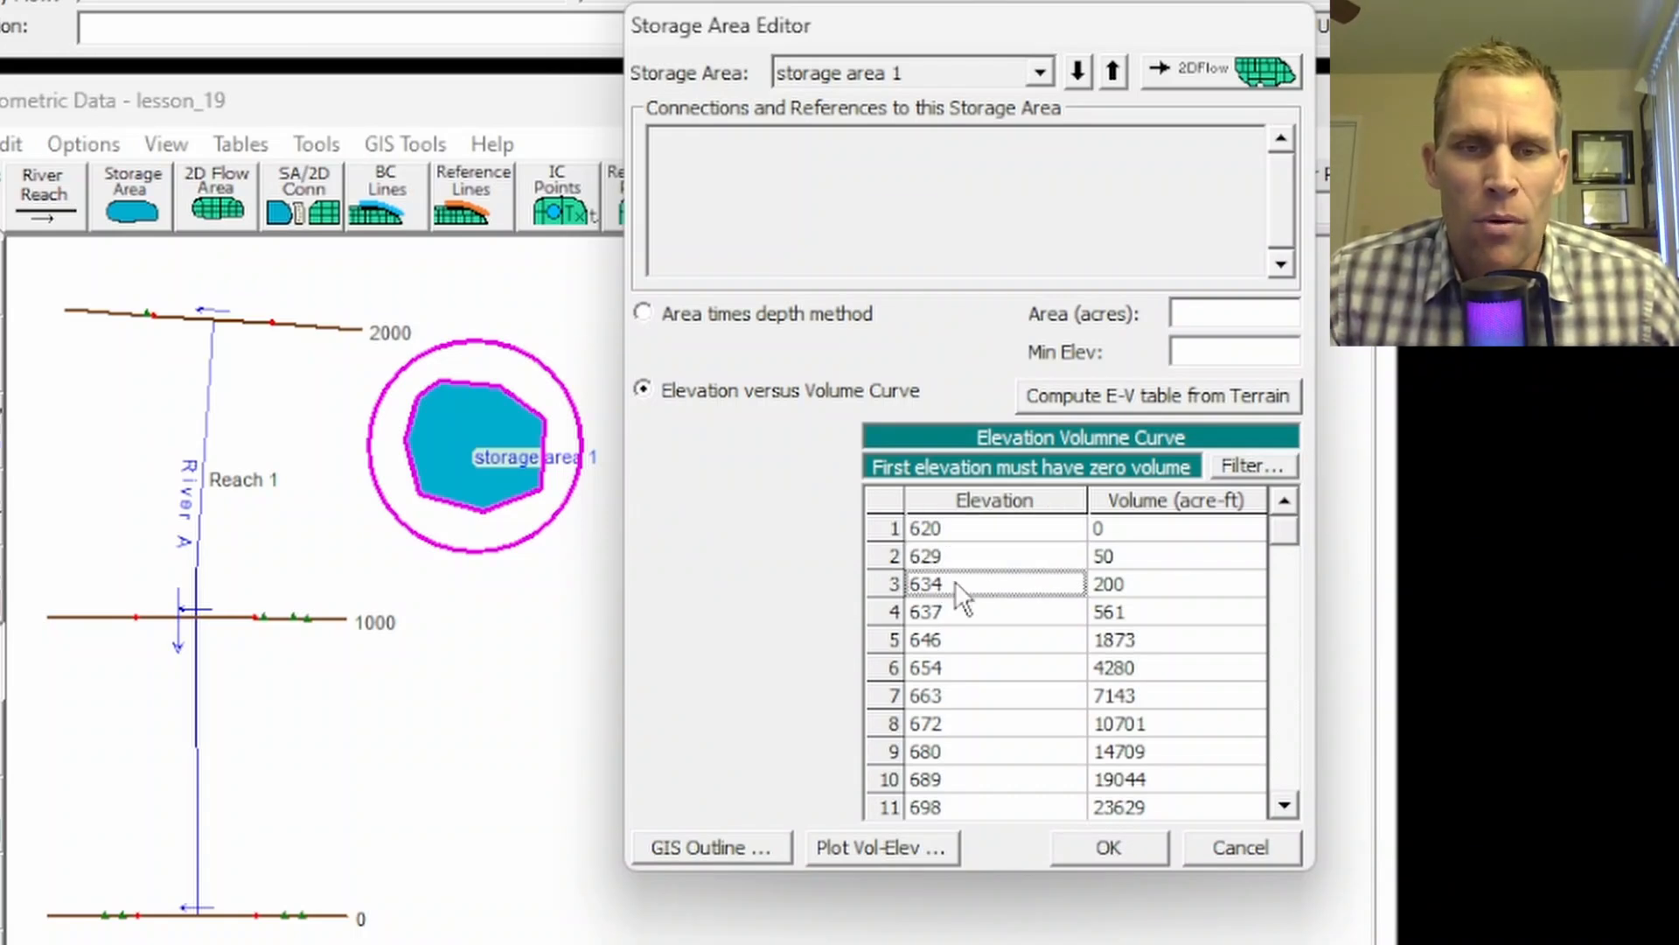
{"action": "left_click", "coordinate": [1084, 847]}
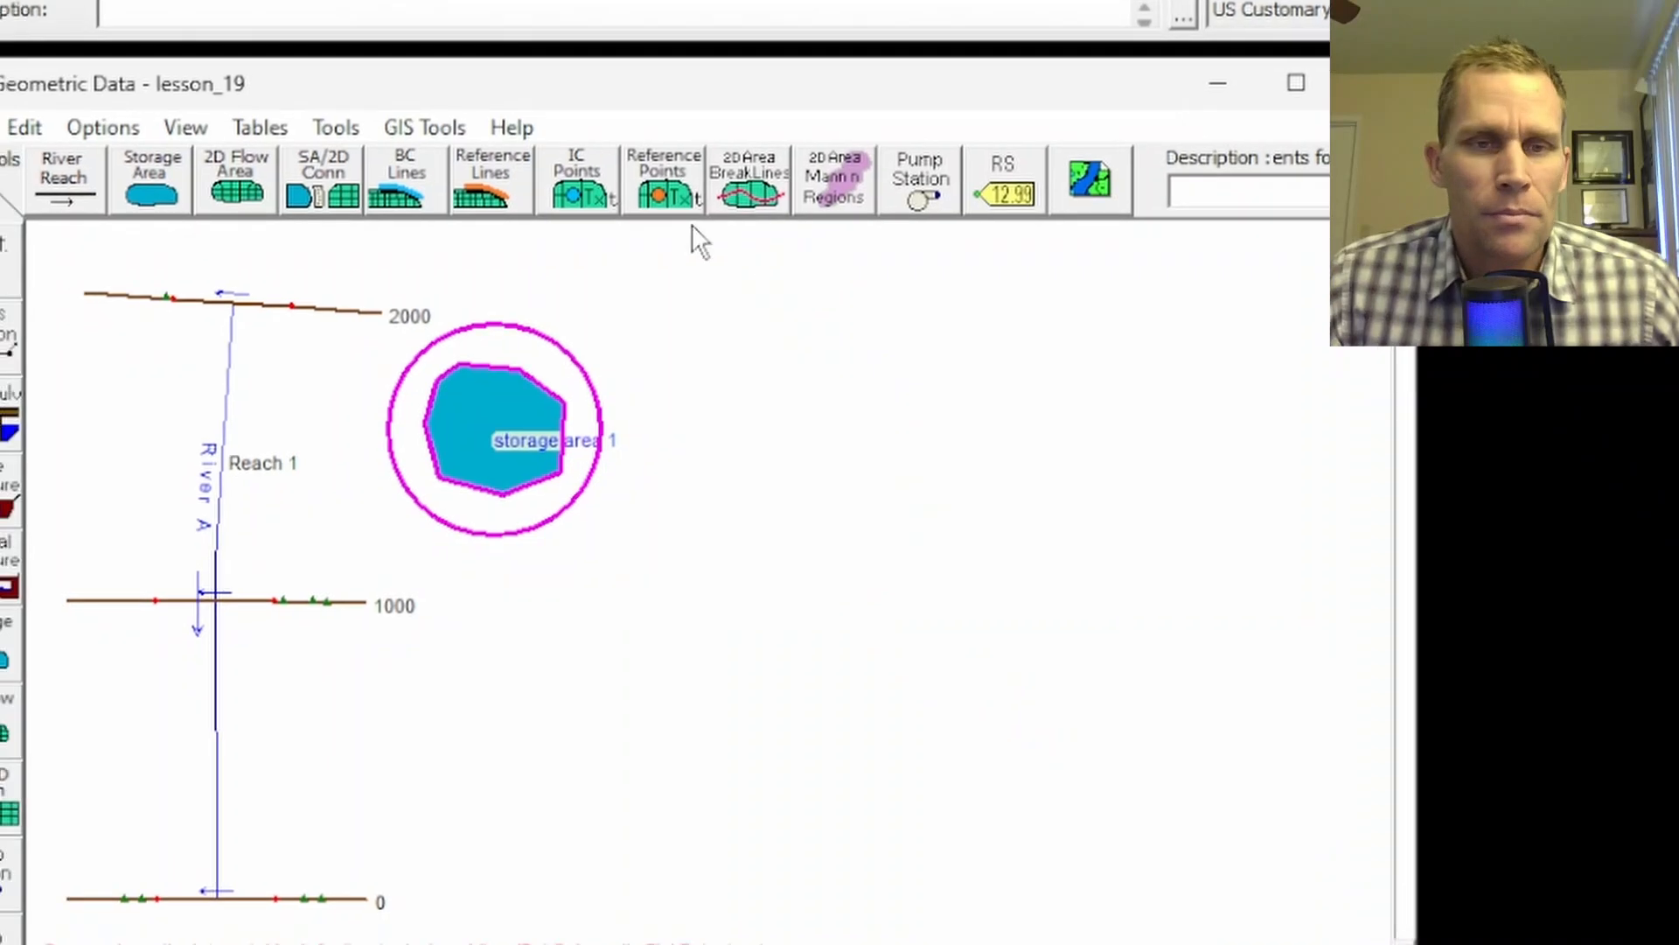
Step: Select storage area 1 and add a vertical datum adjustment of 10 to its elevations
{"action": "left_click", "coordinate": [382, 86]}
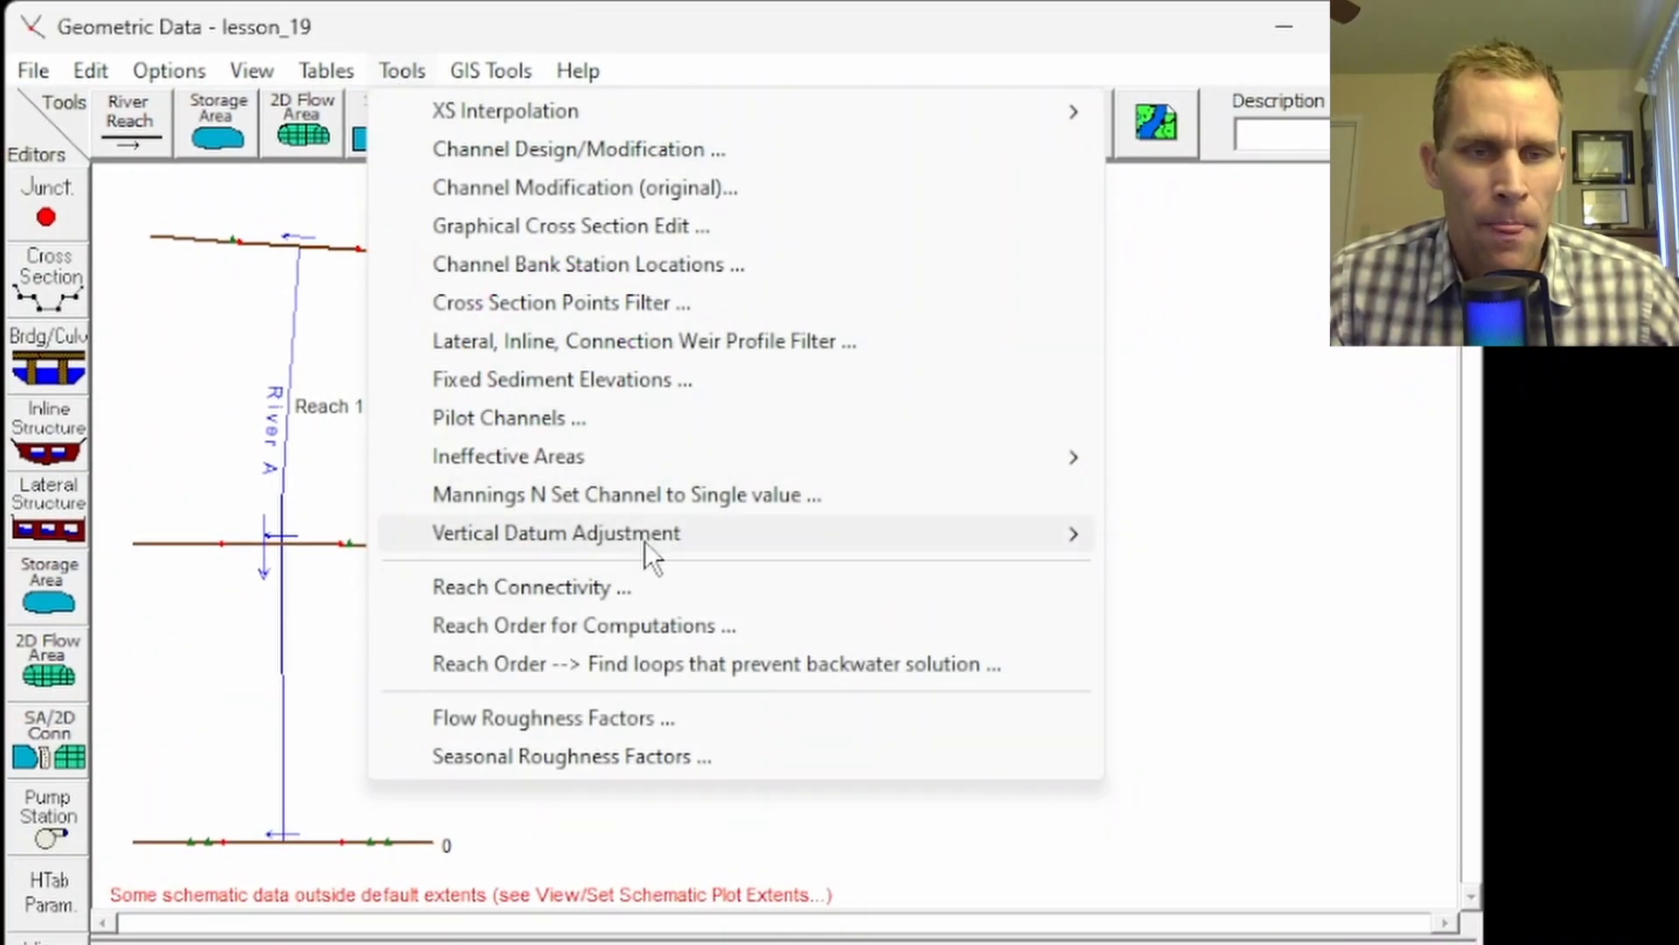
{"action": "mouse_move", "coordinate": [691, 514]}
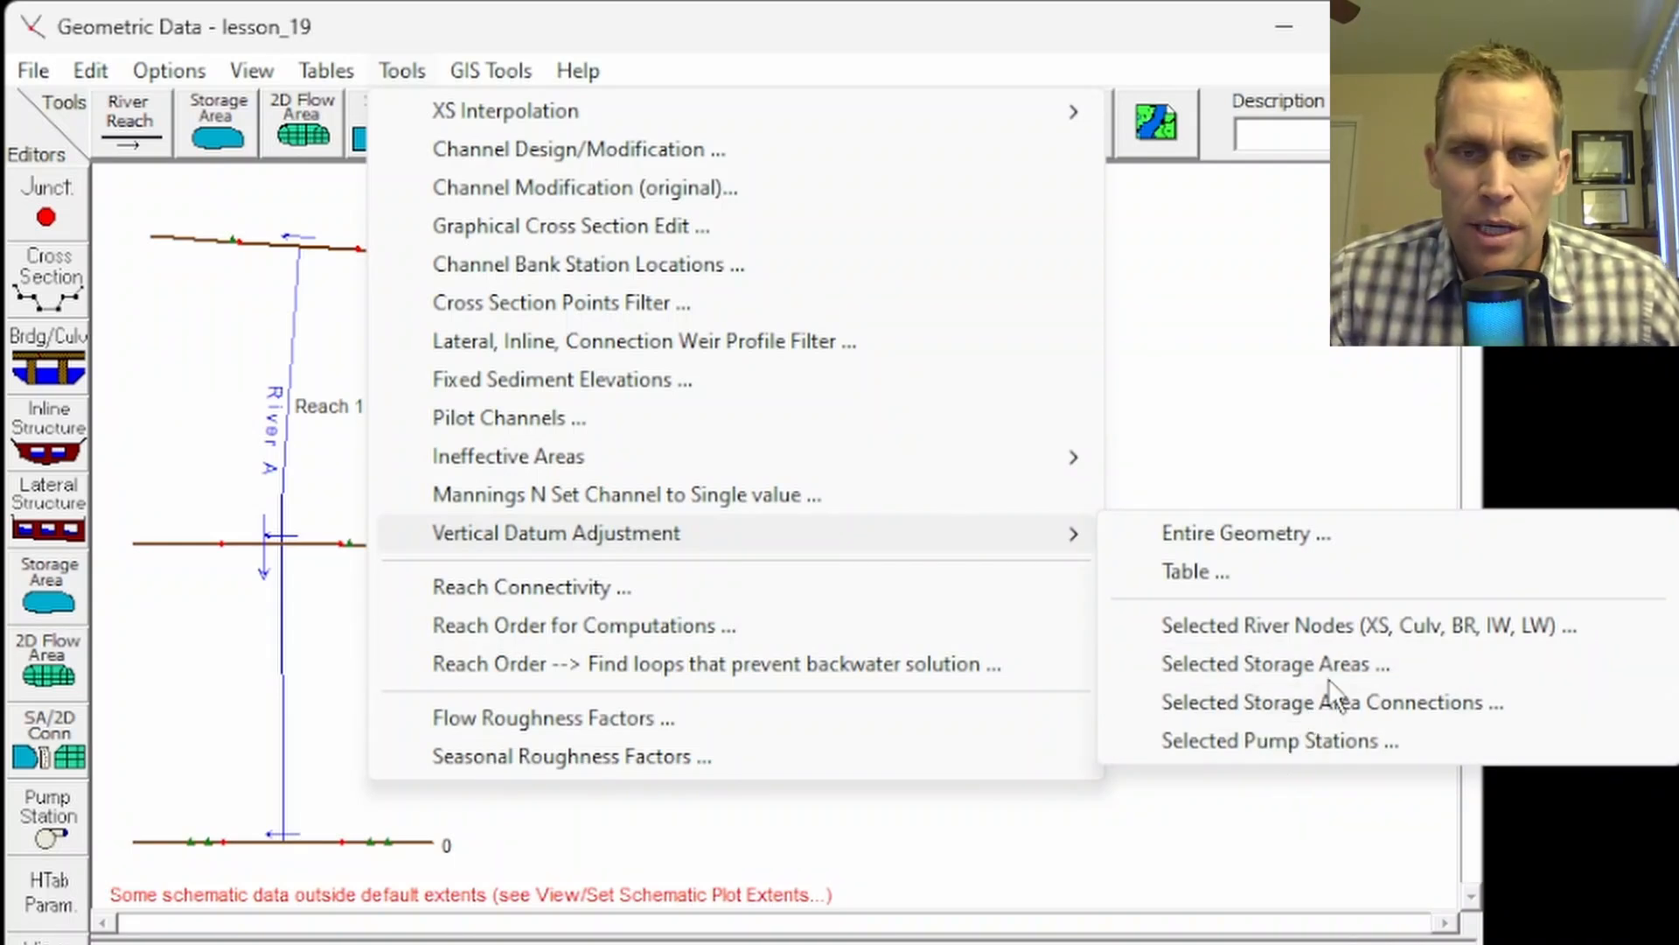
{"action": "left_click", "coordinate": [1252, 659]}
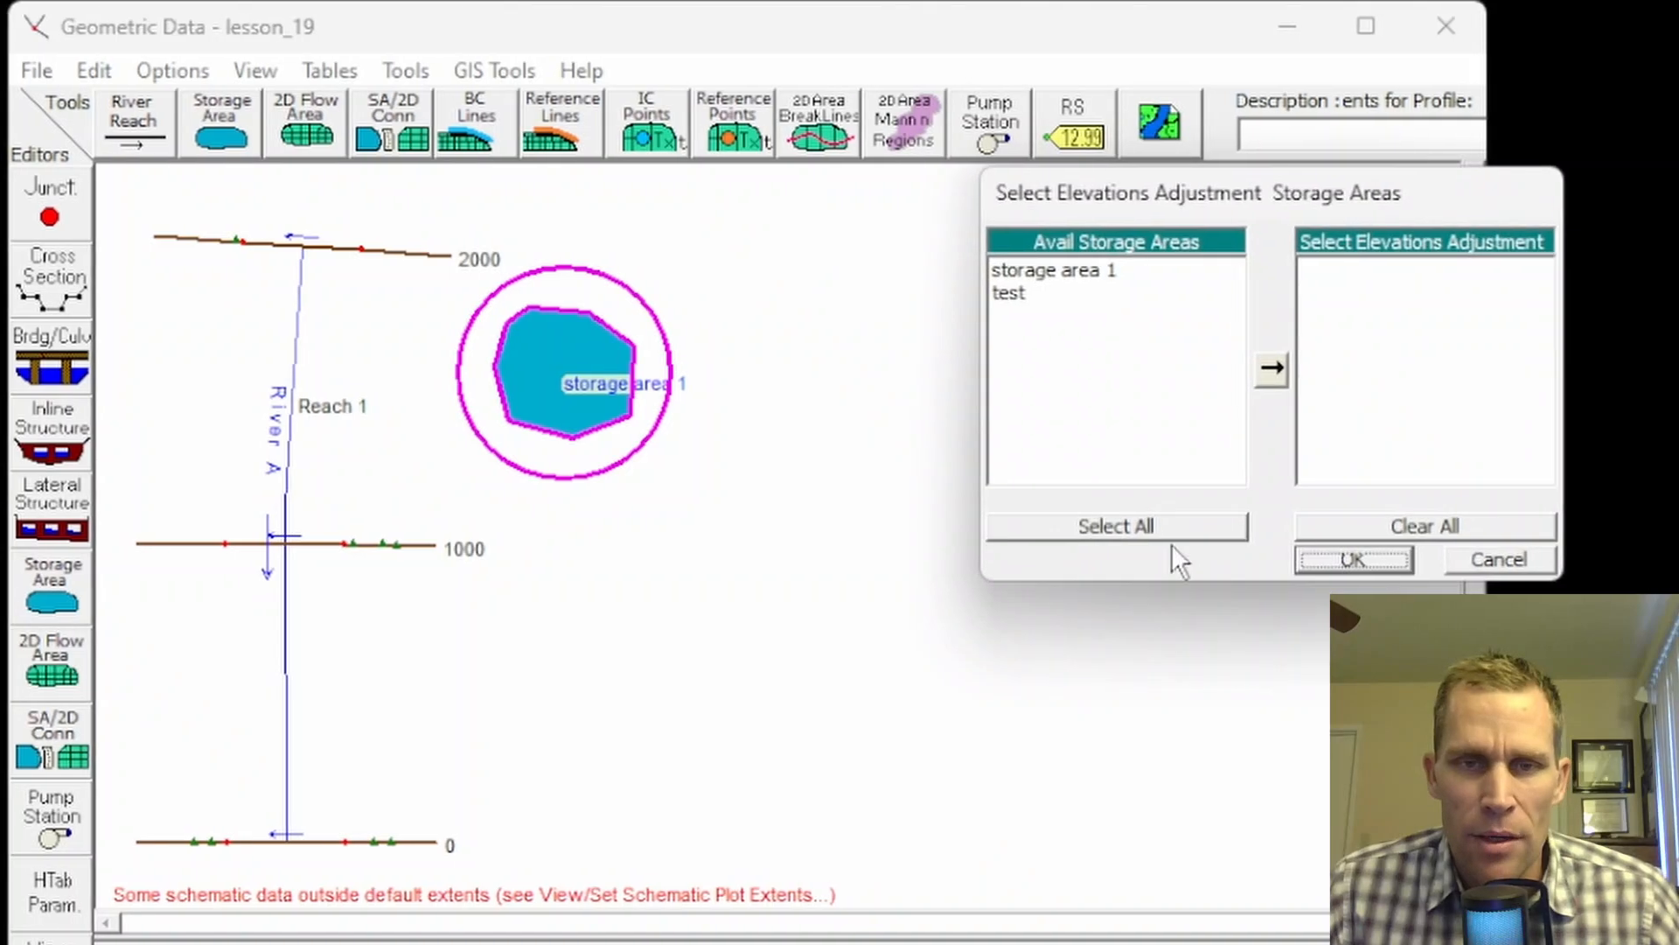
{"action": "left_click", "coordinate": [1038, 268]}
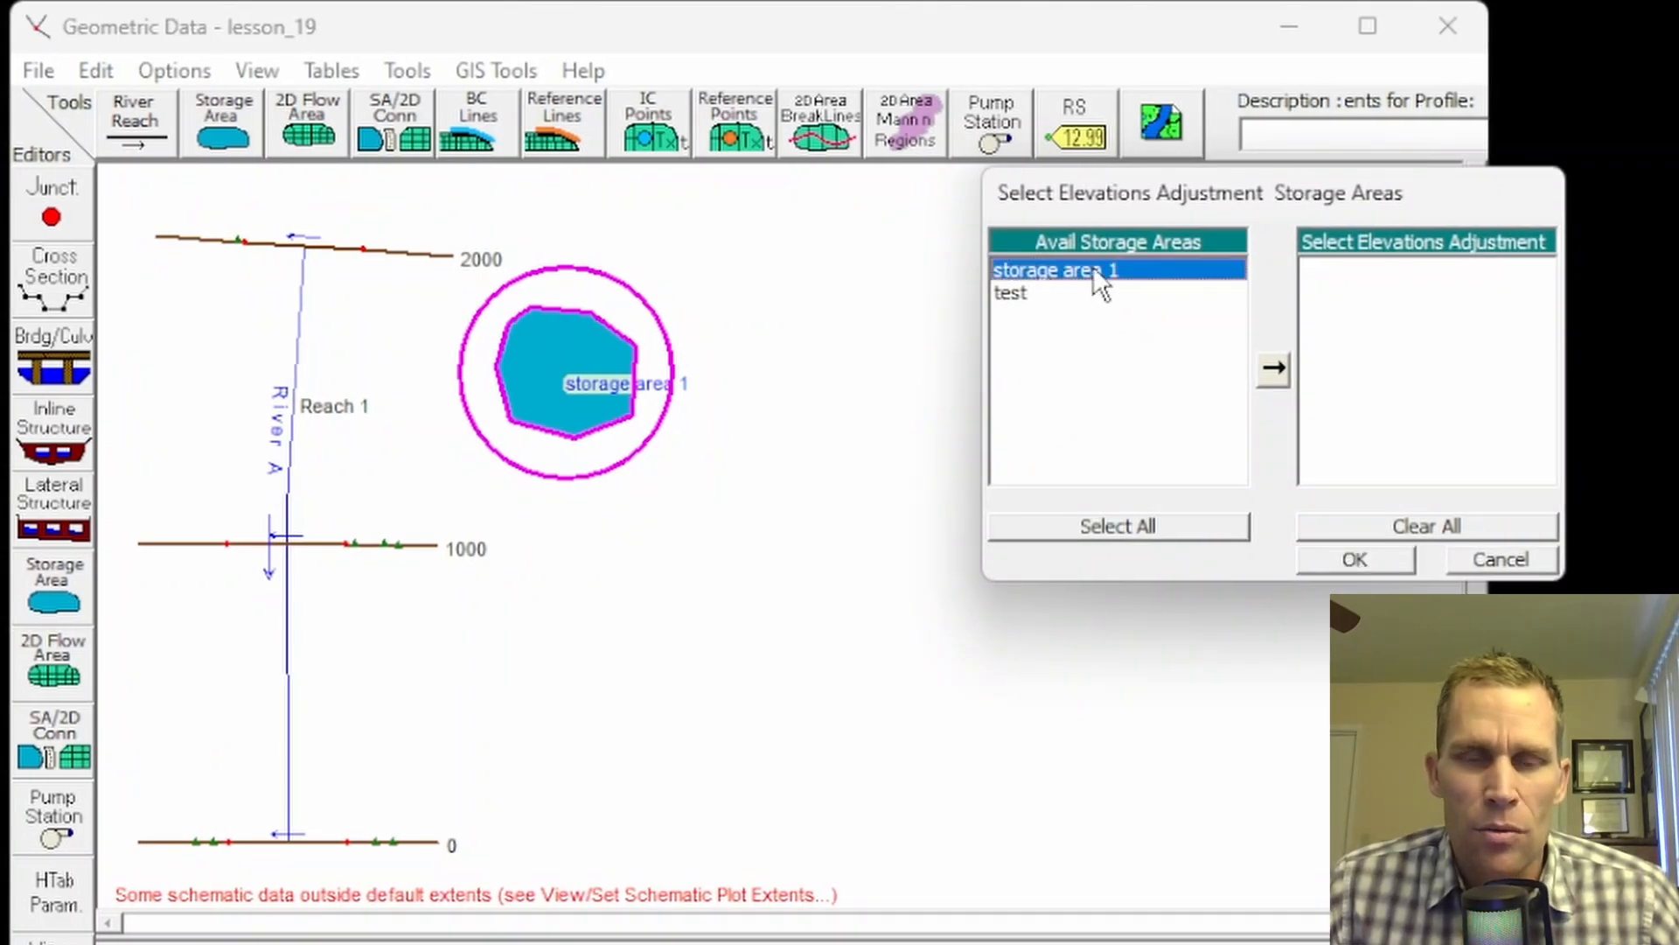
{"action": "left_click", "coordinate": [1273, 367]}
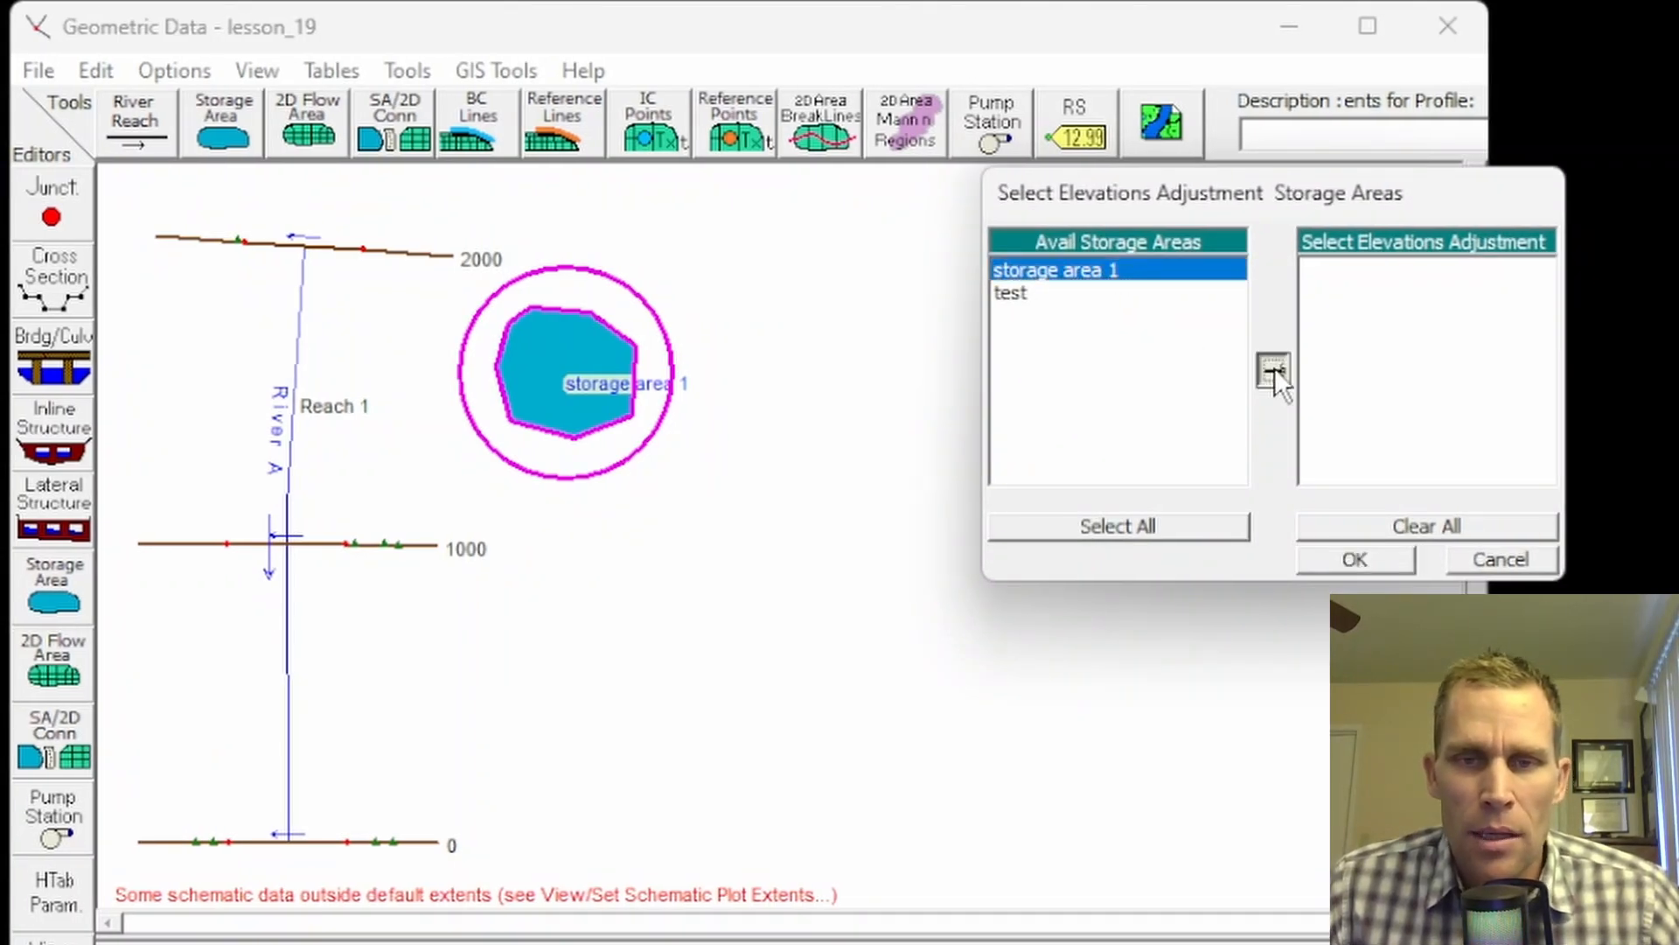
{"action": "left_click", "coordinate": [1377, 569]}
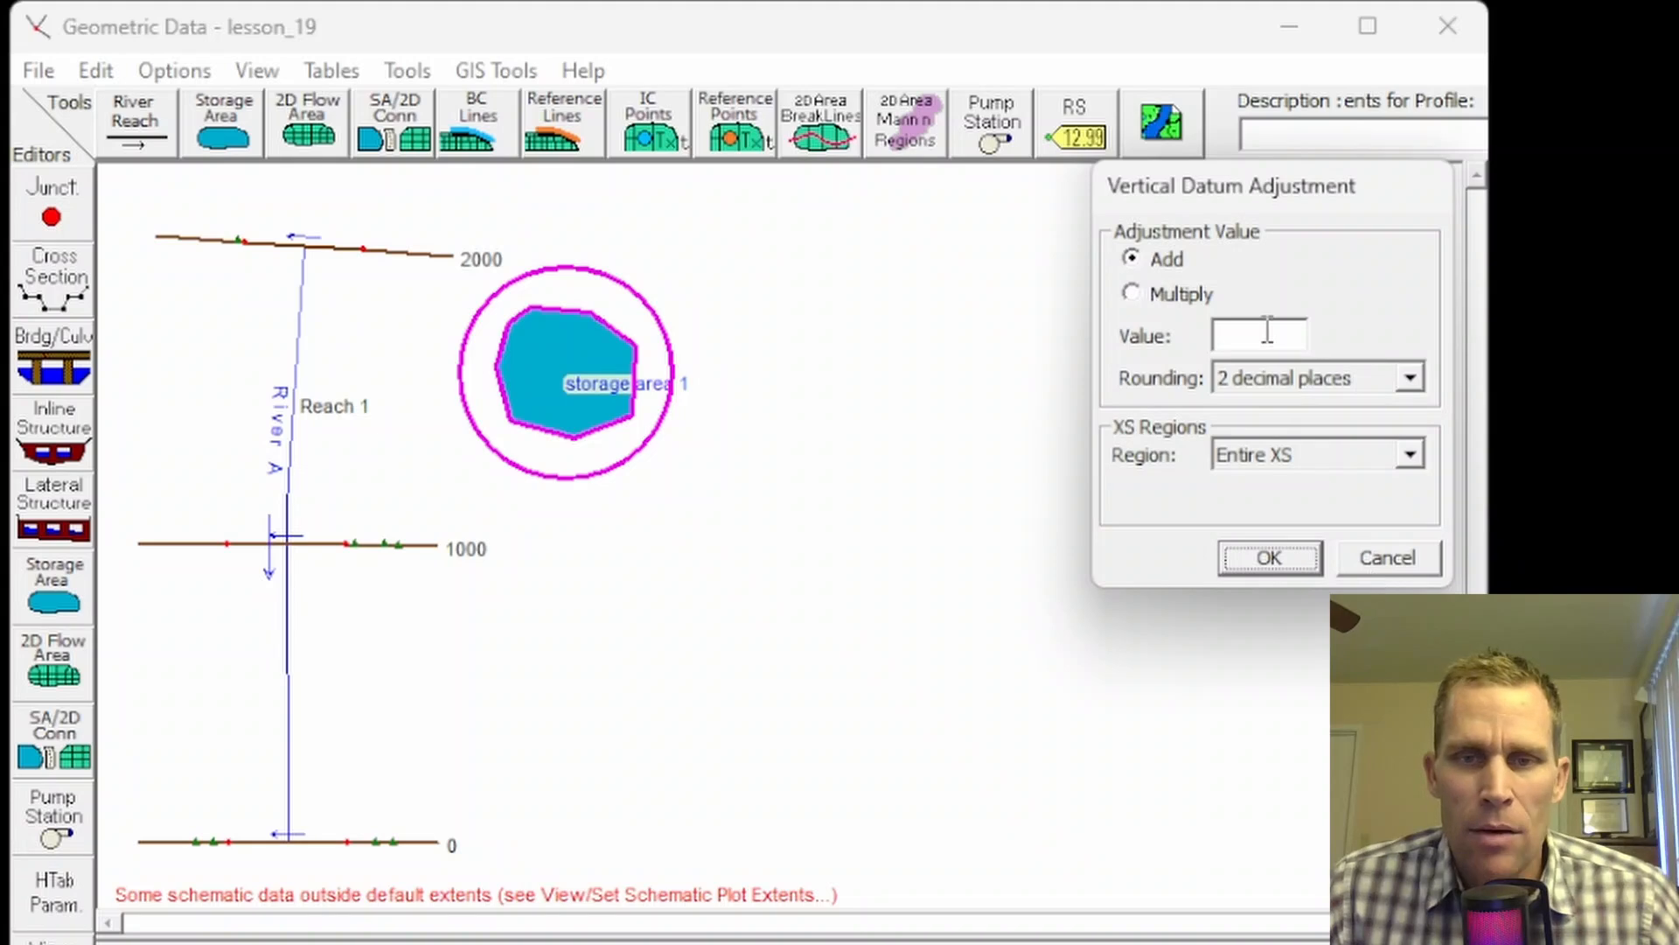
{"action": "left_click_drag", "start_coordinate": [1268, 186], "coordinate": [1026, 235]}
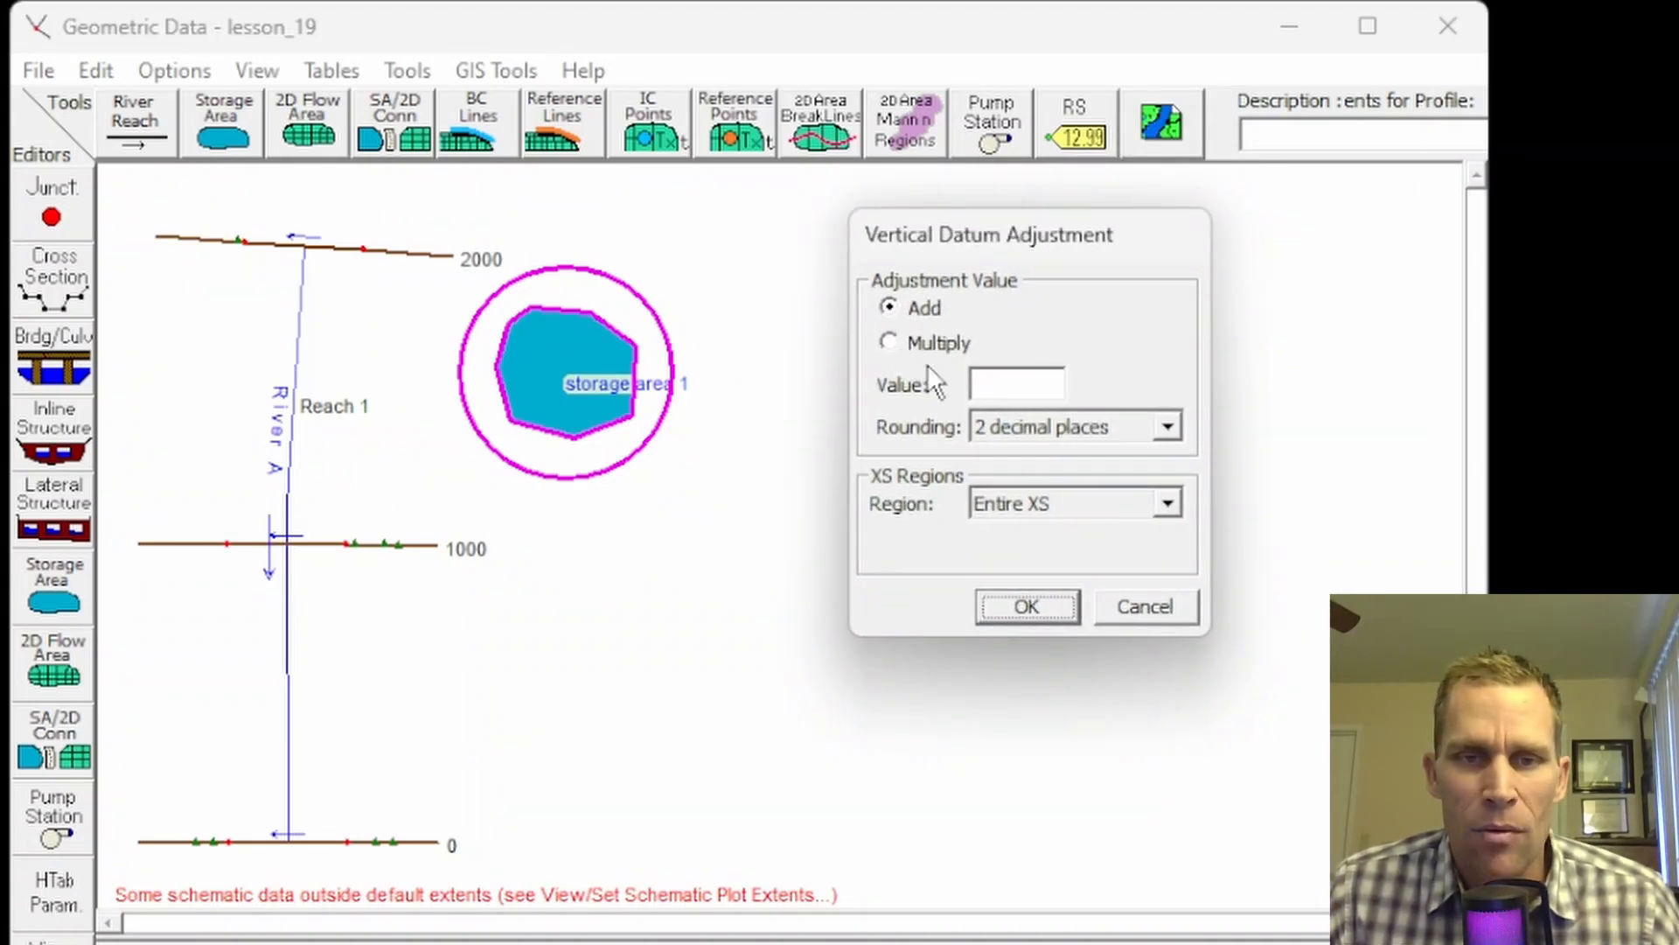
{"action": "left_click", "coordinate": [1017, 382]}
{"action": "type", "text": "10"}
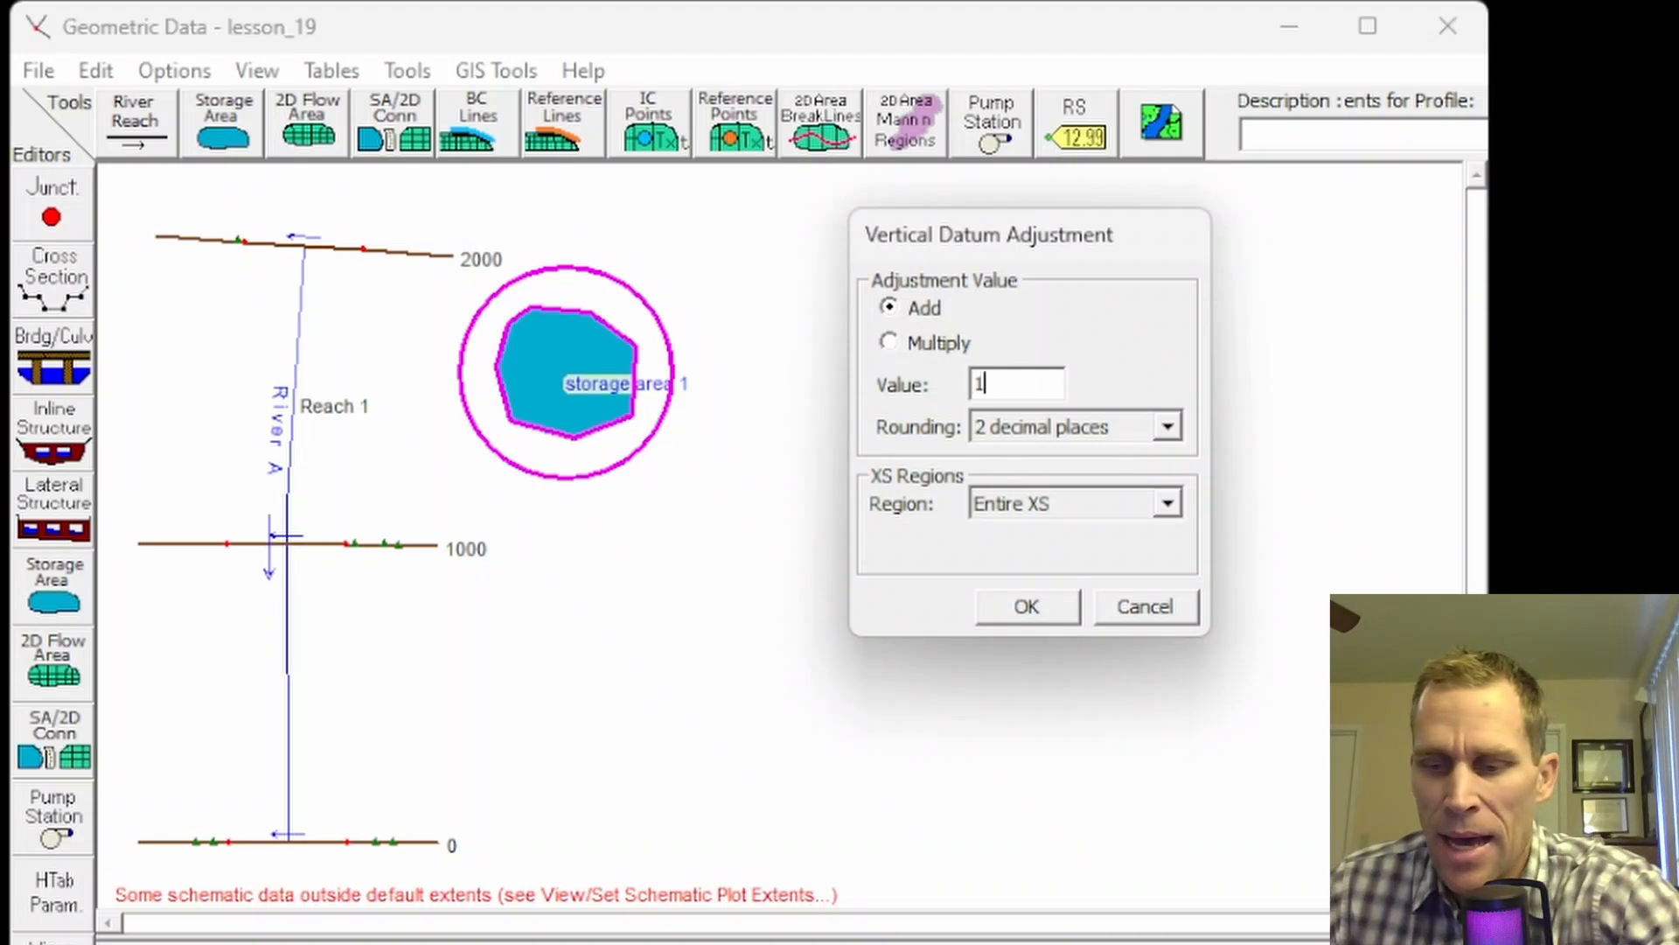
{"action": "left_click", "coordinate": [1056, 607]}
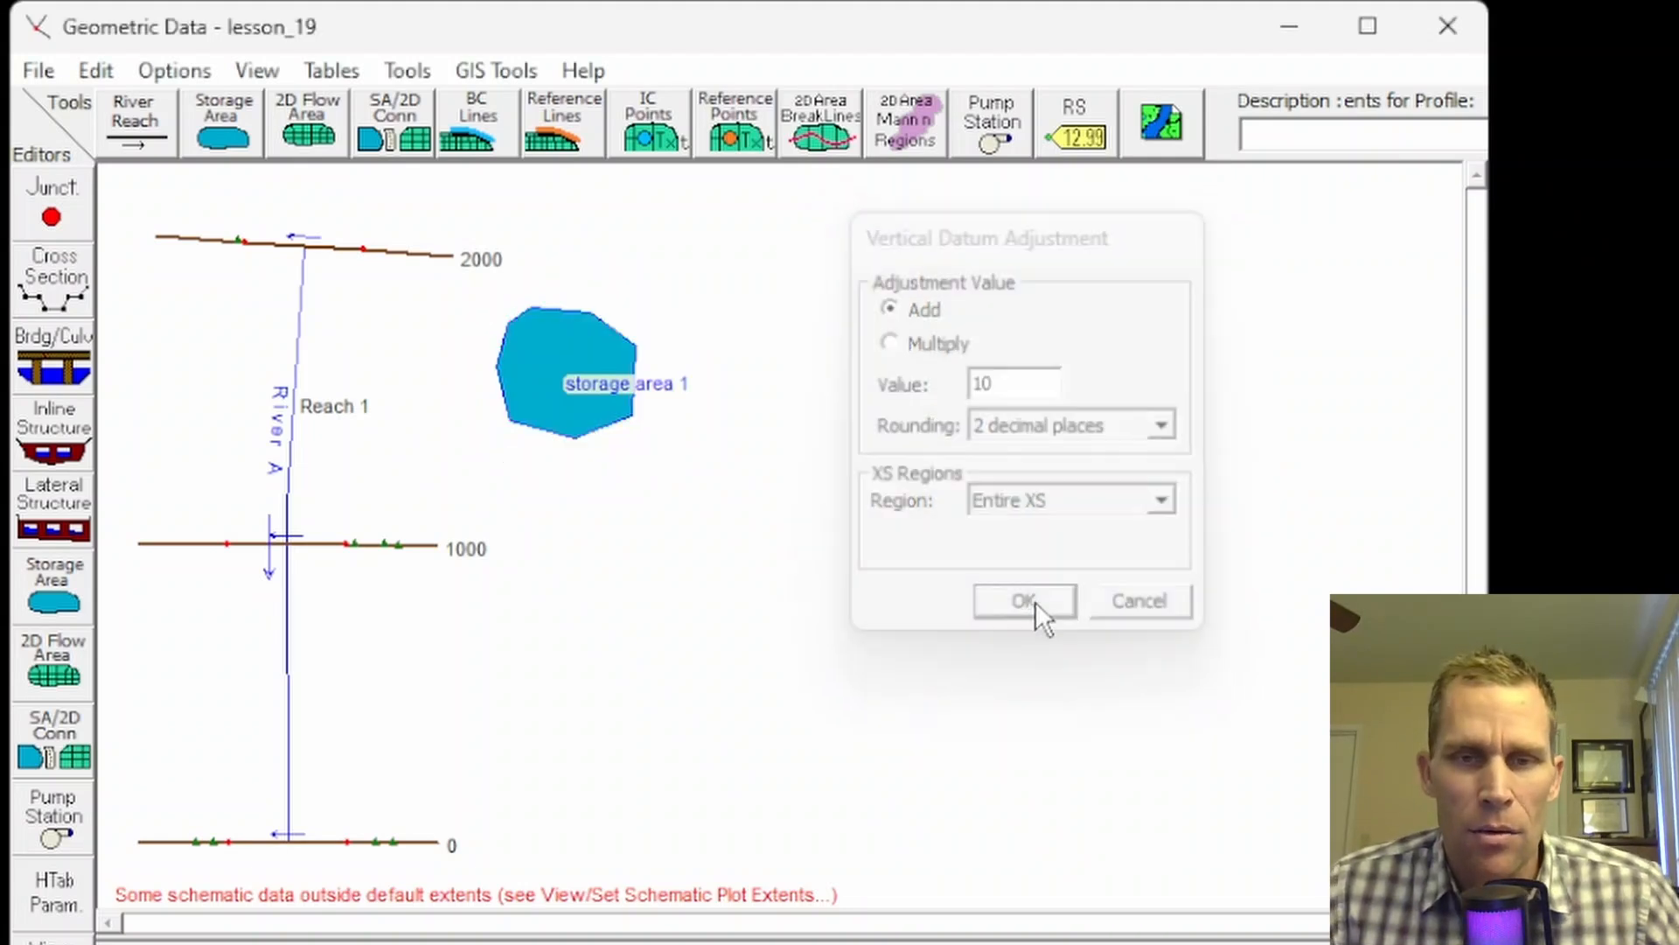
{"action": "right_click", "coordinate": [507, 372]}
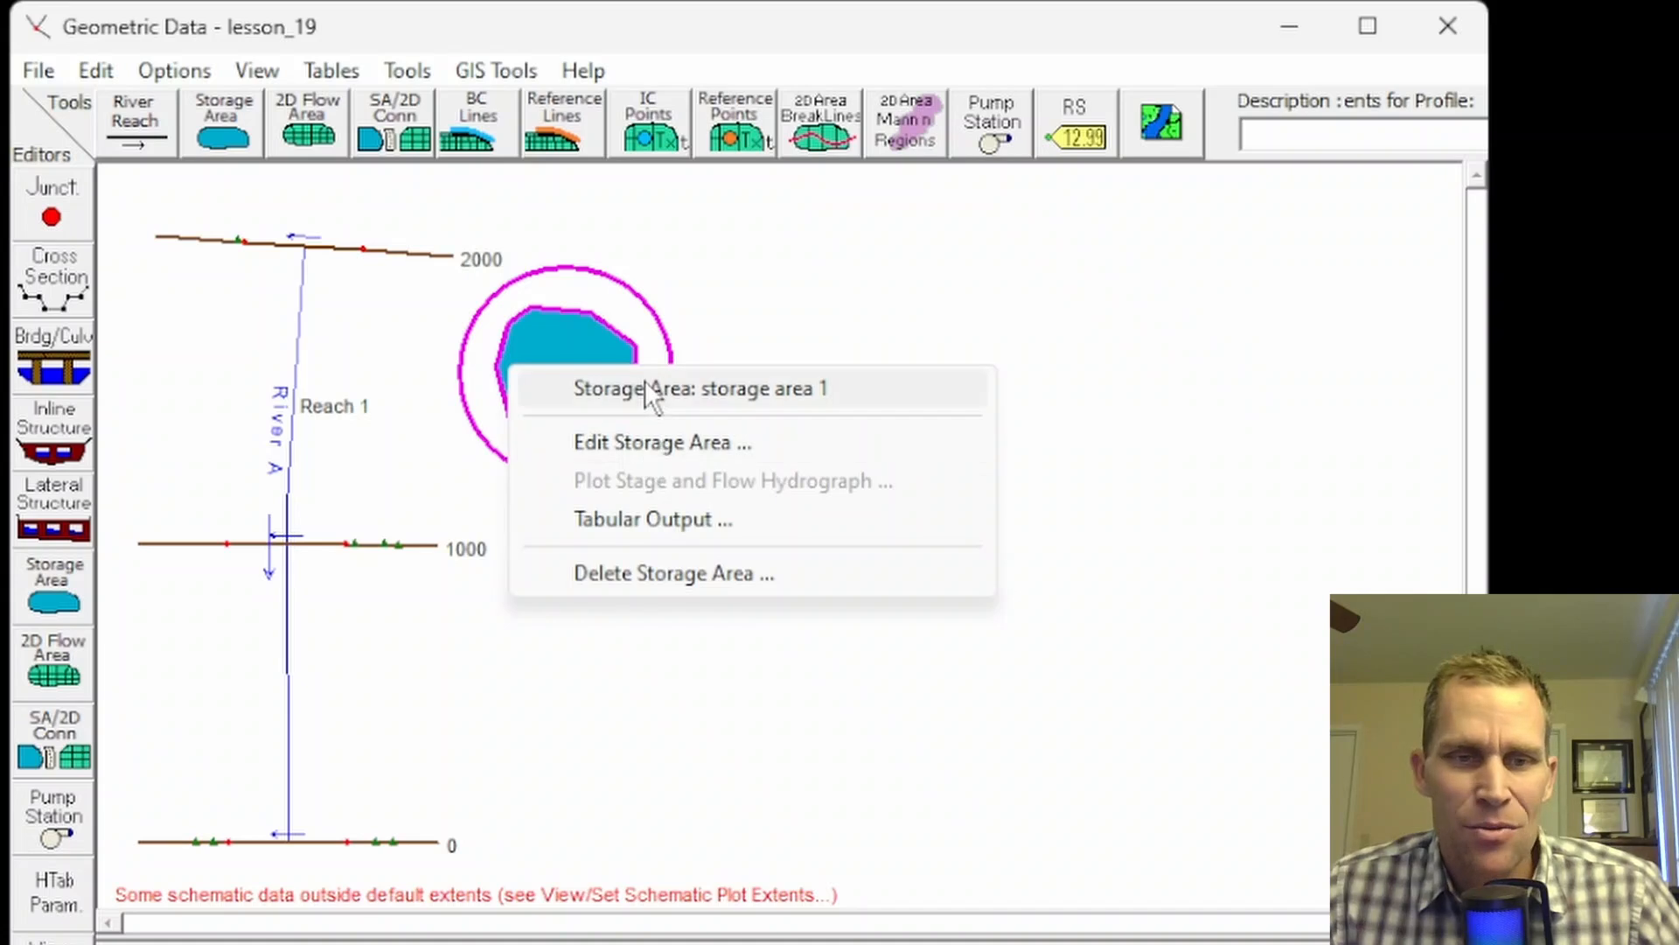
{"action": "left_click", "coordinate": [54, 586]}
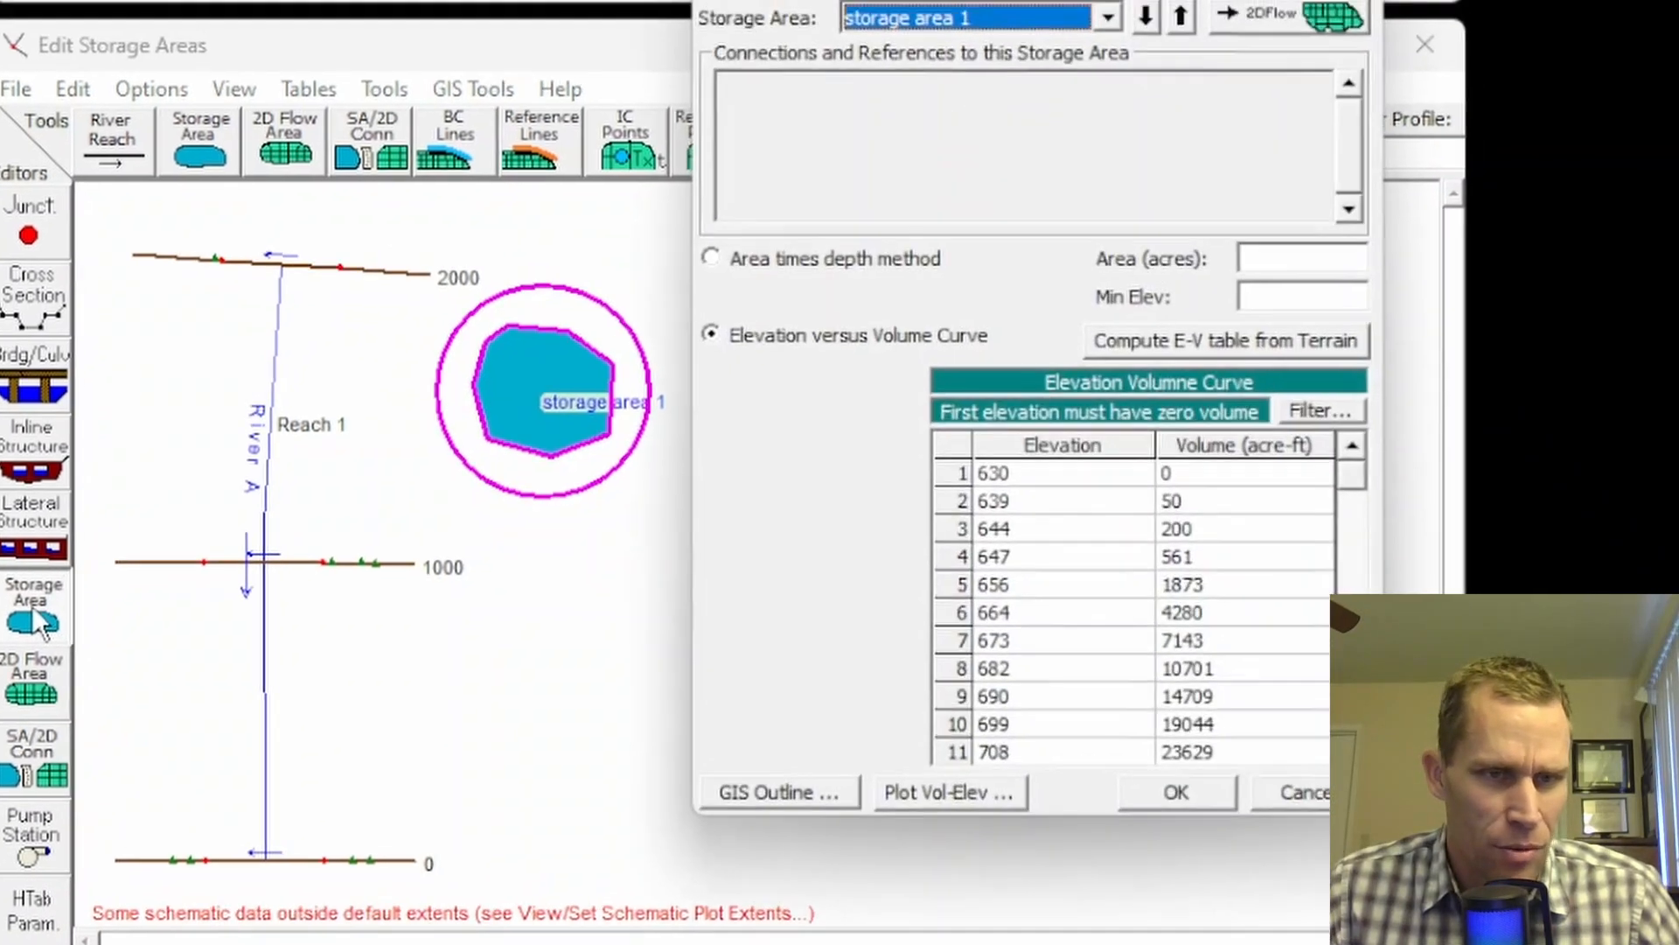
{"action": "left_click", "coordinate": [884, 74]}
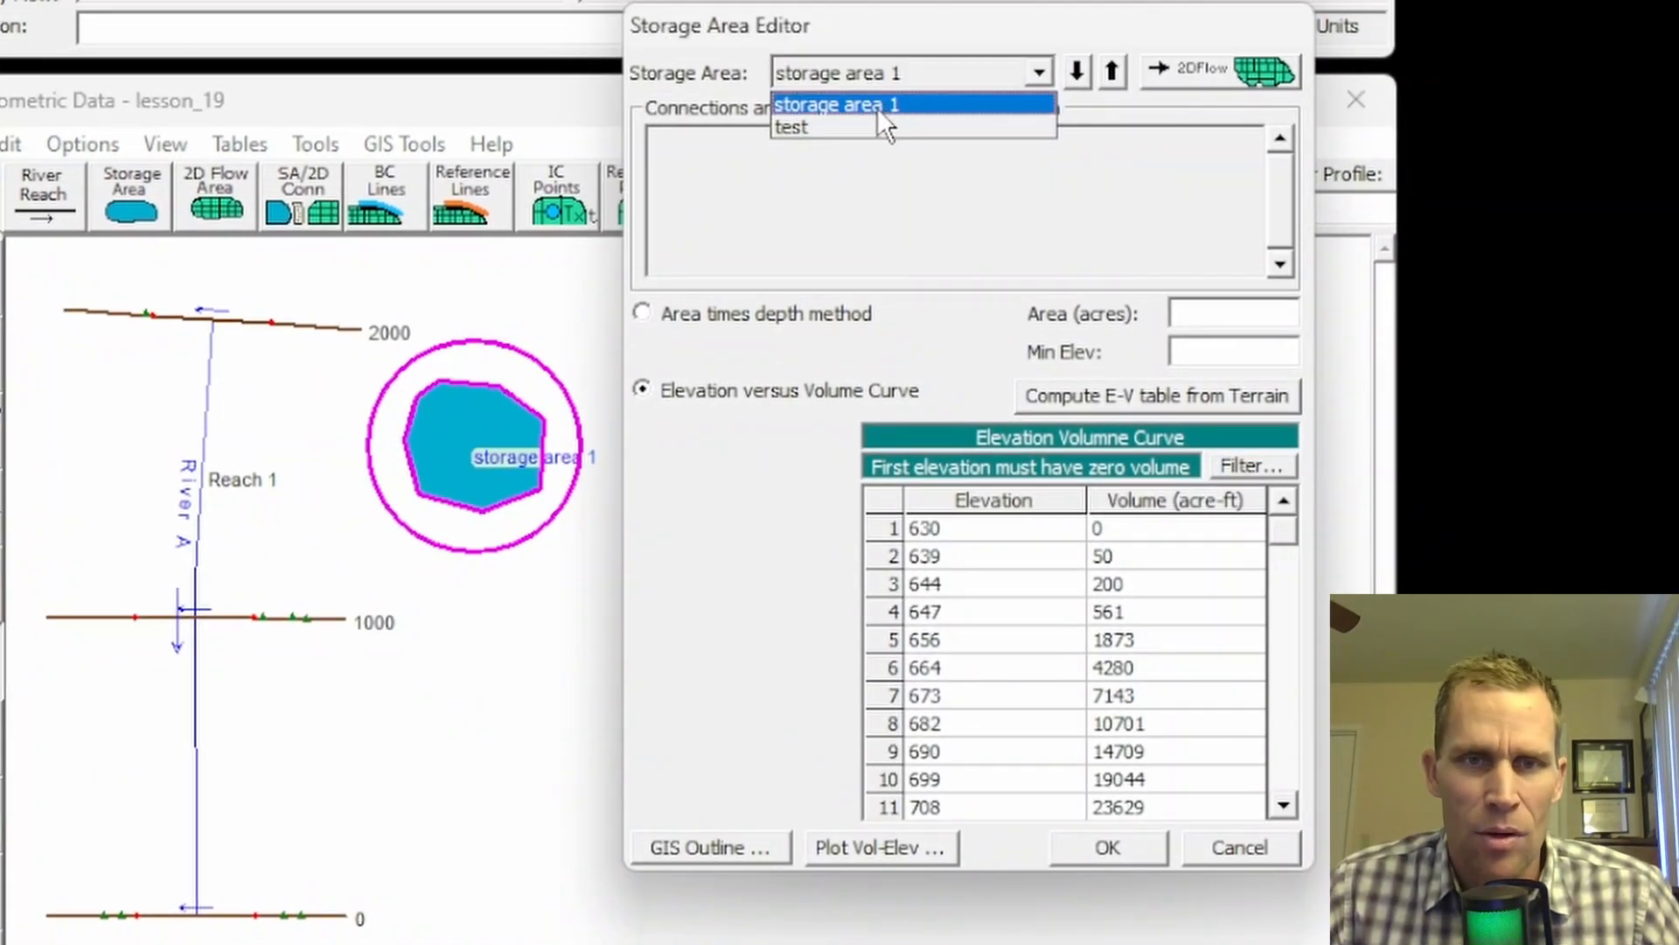
{"action": "left_click", "coordinate": [878, 107]}
{"action": "left_click", "coordinate": [954, 533]}
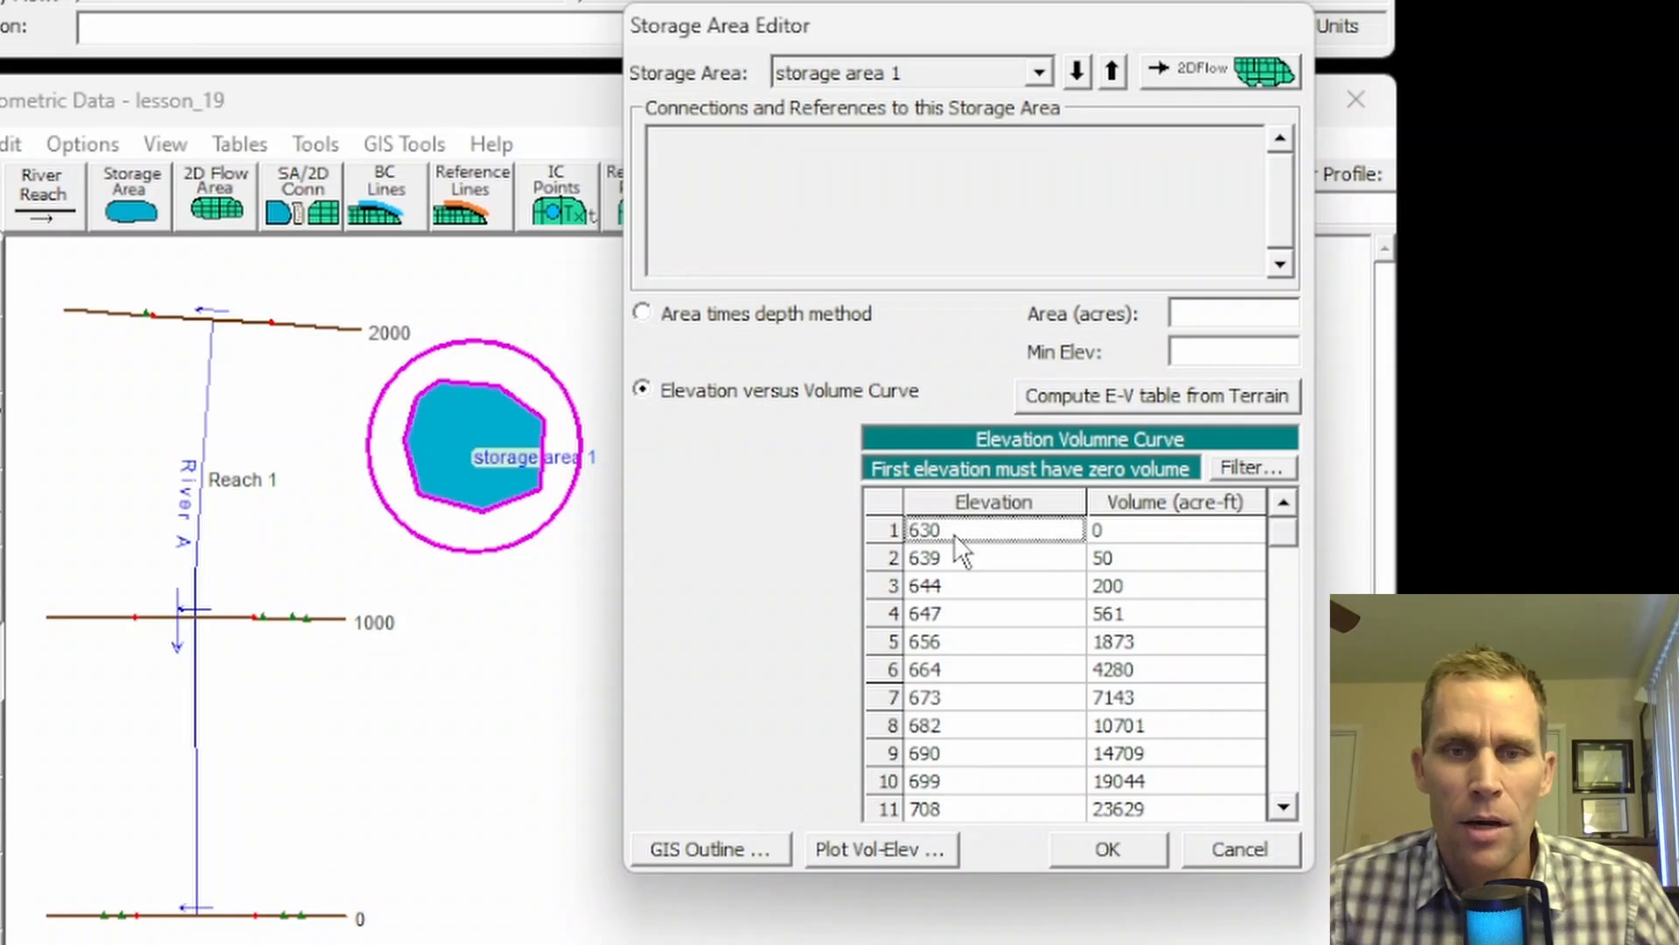
{"action": "left_click", "coordinate": [954, 551]}
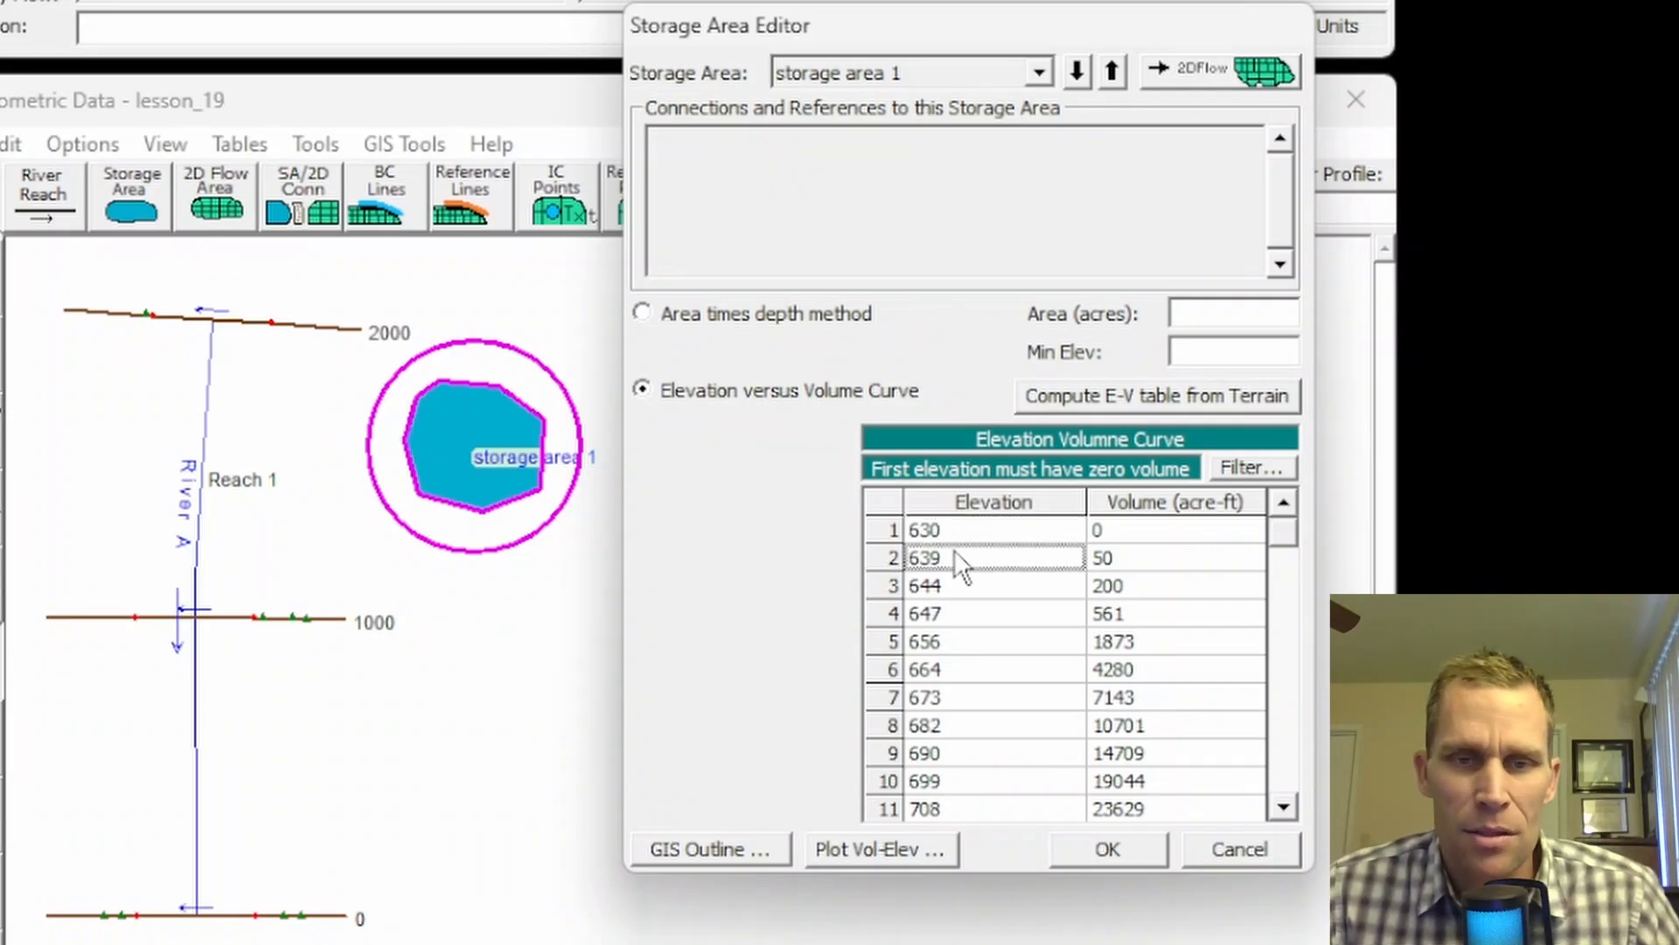
{"action": "left_click", "coordinate": [953, 579]}
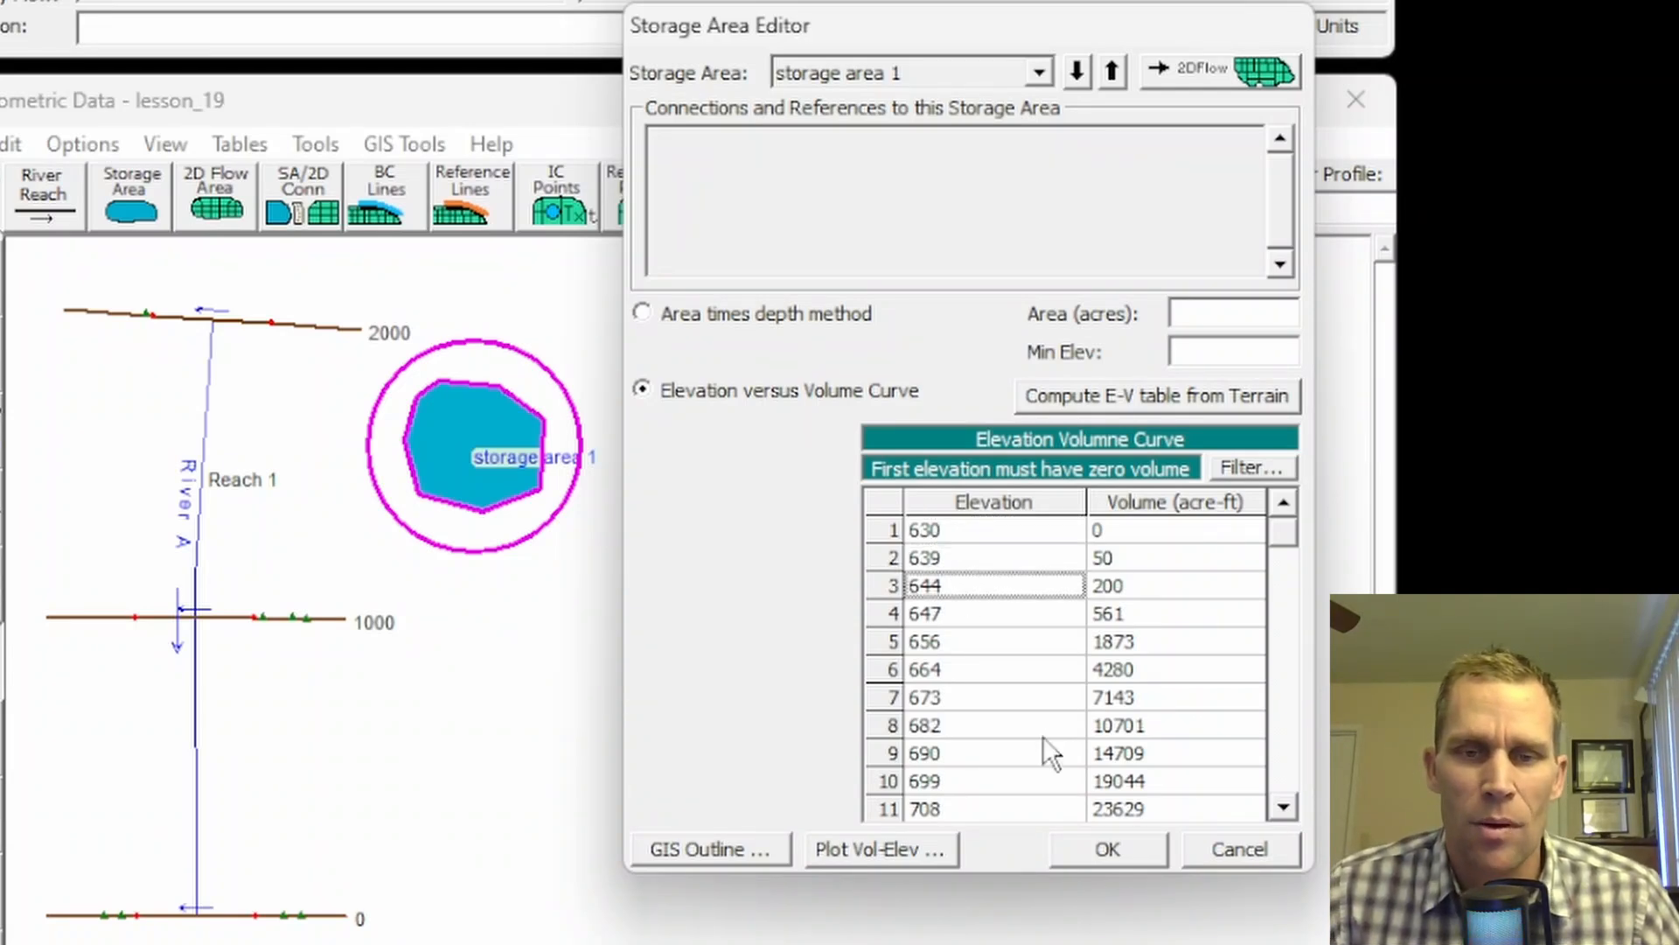
{"action": "left_click", "coordinate": [1122, 843]}
{"action": "left_click", "coordinate": [315, 144]}
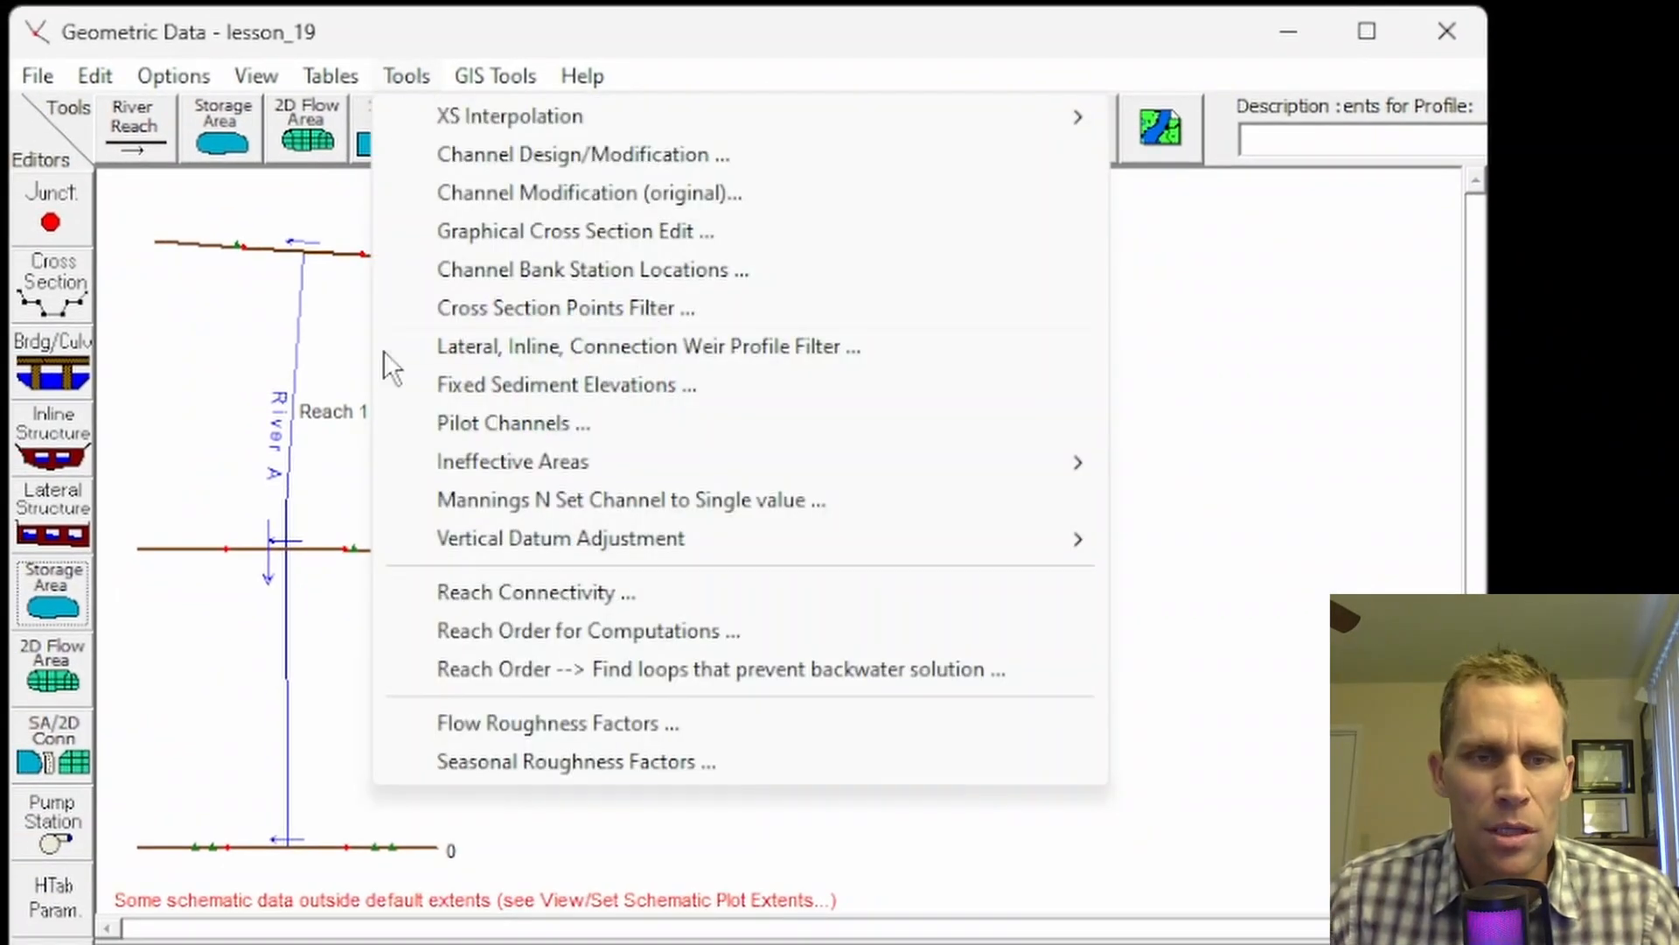
{"action": "left_click", "coordinate": [516, 588]}
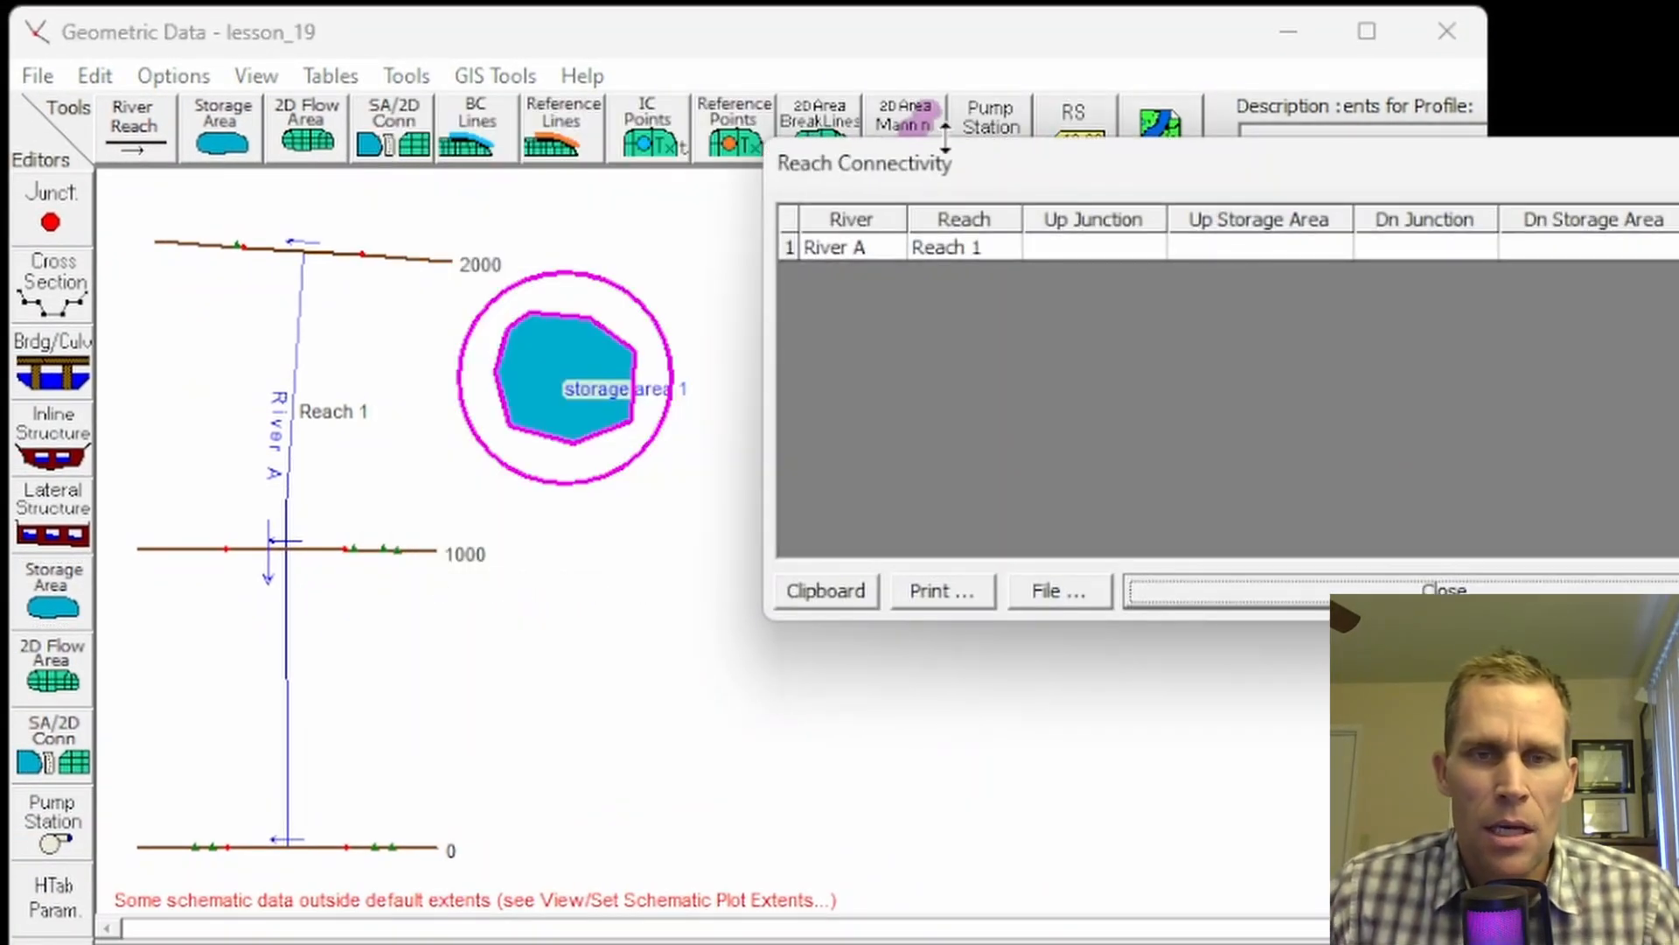
{"action": "left_click_drag", "start_coordinate": [985, 166], "coordinate": [818, 255]}
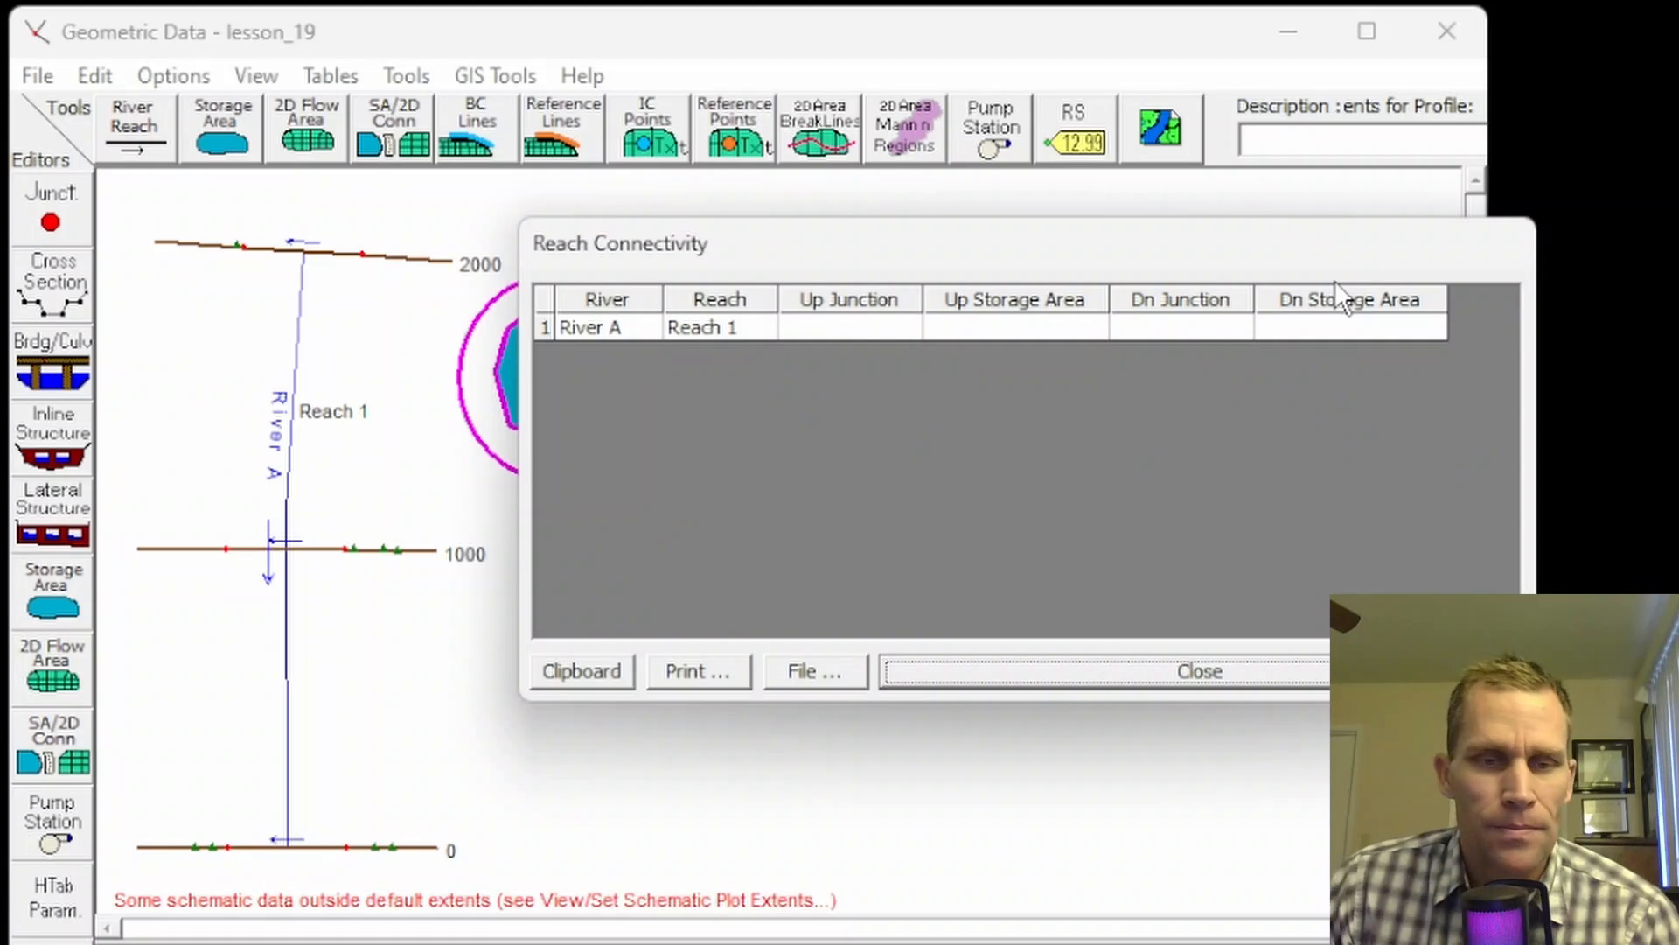
{"action": "left_click", "coordinate": [1193, 675]}
{"action": "left_click", "coordinate": [418, 80]}
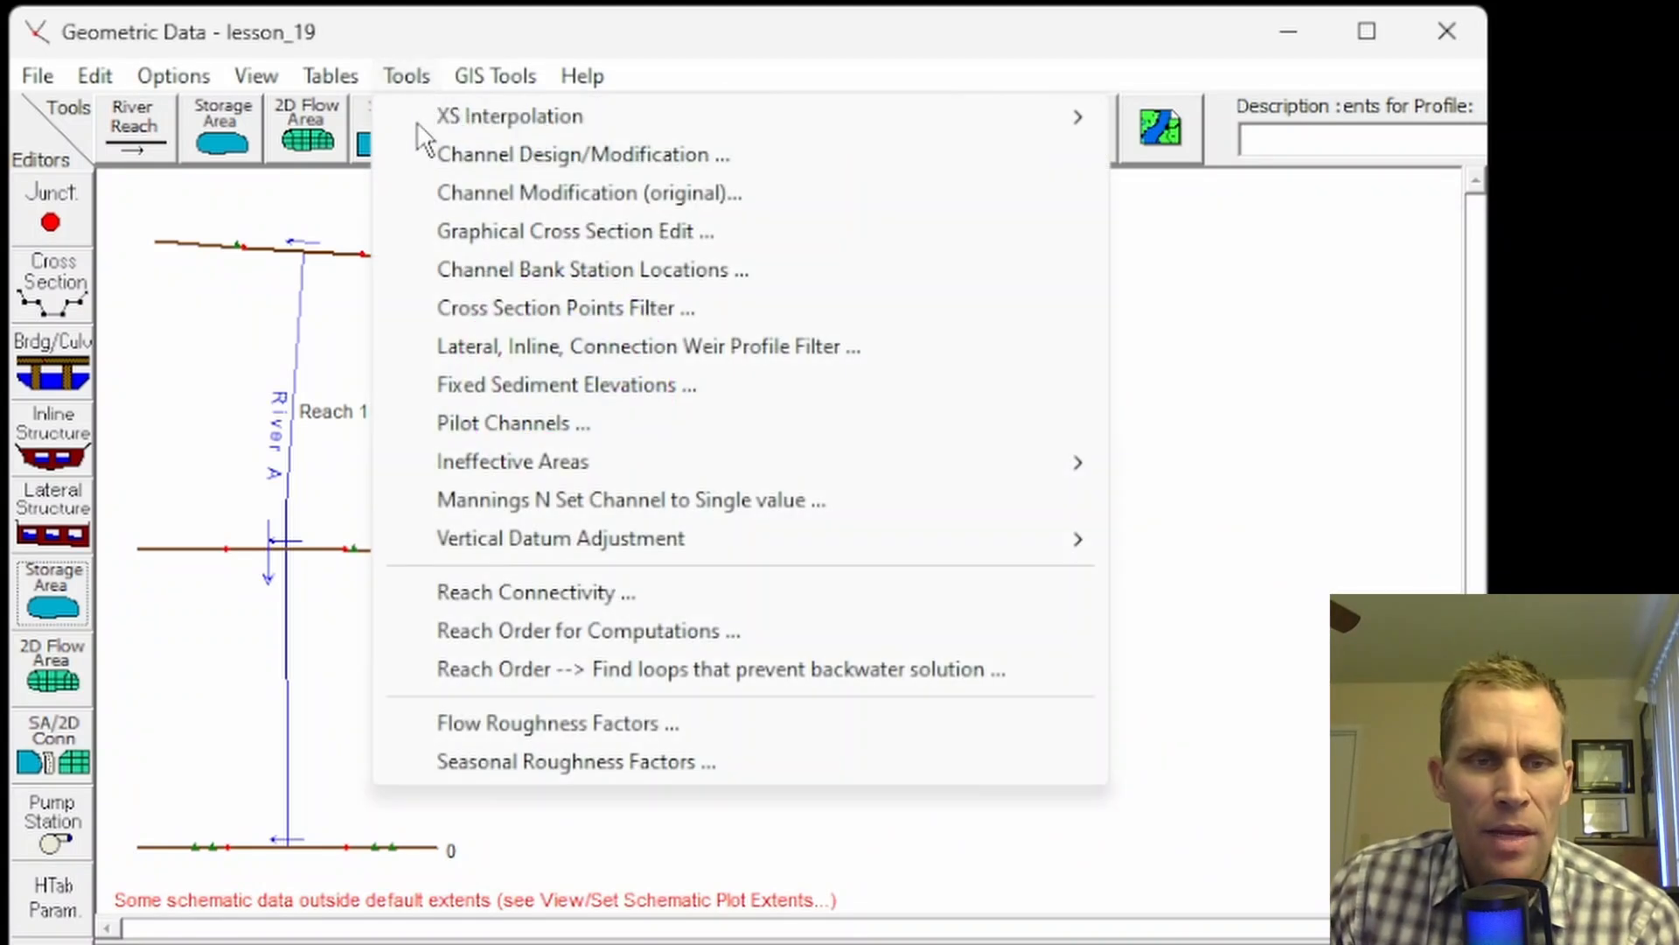
{"action": "left_click", "coordinate": [582, 633]}
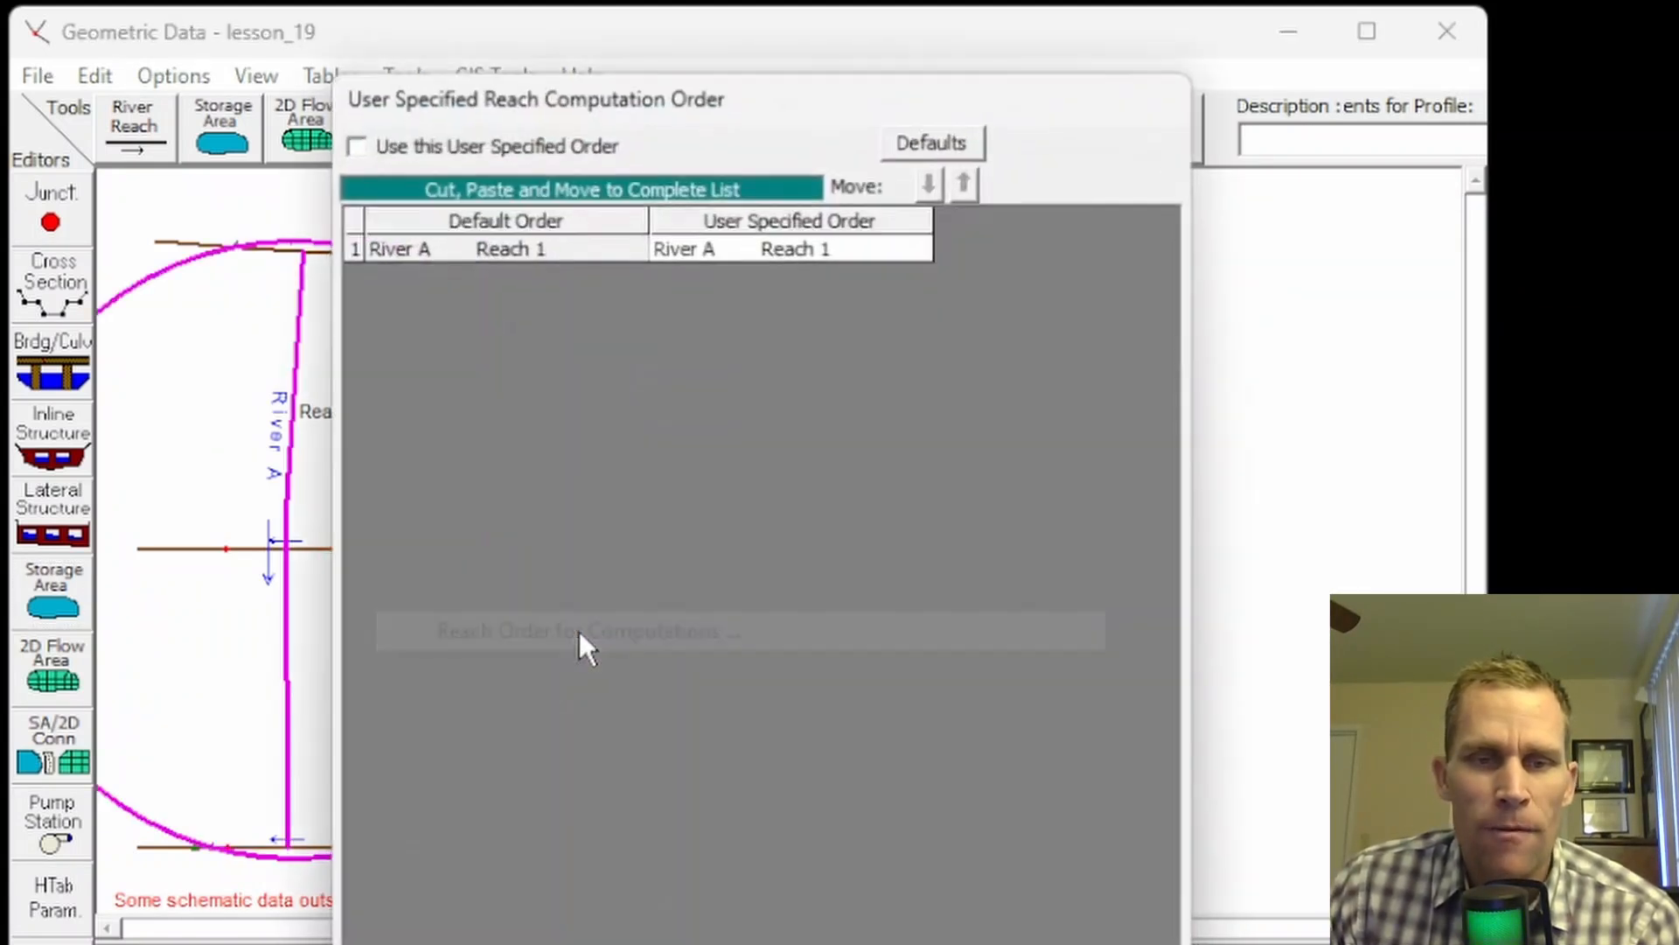
{"action": "left_click_drag", "start_coordinate": [799, 90], "coordinate": [882, 0]}
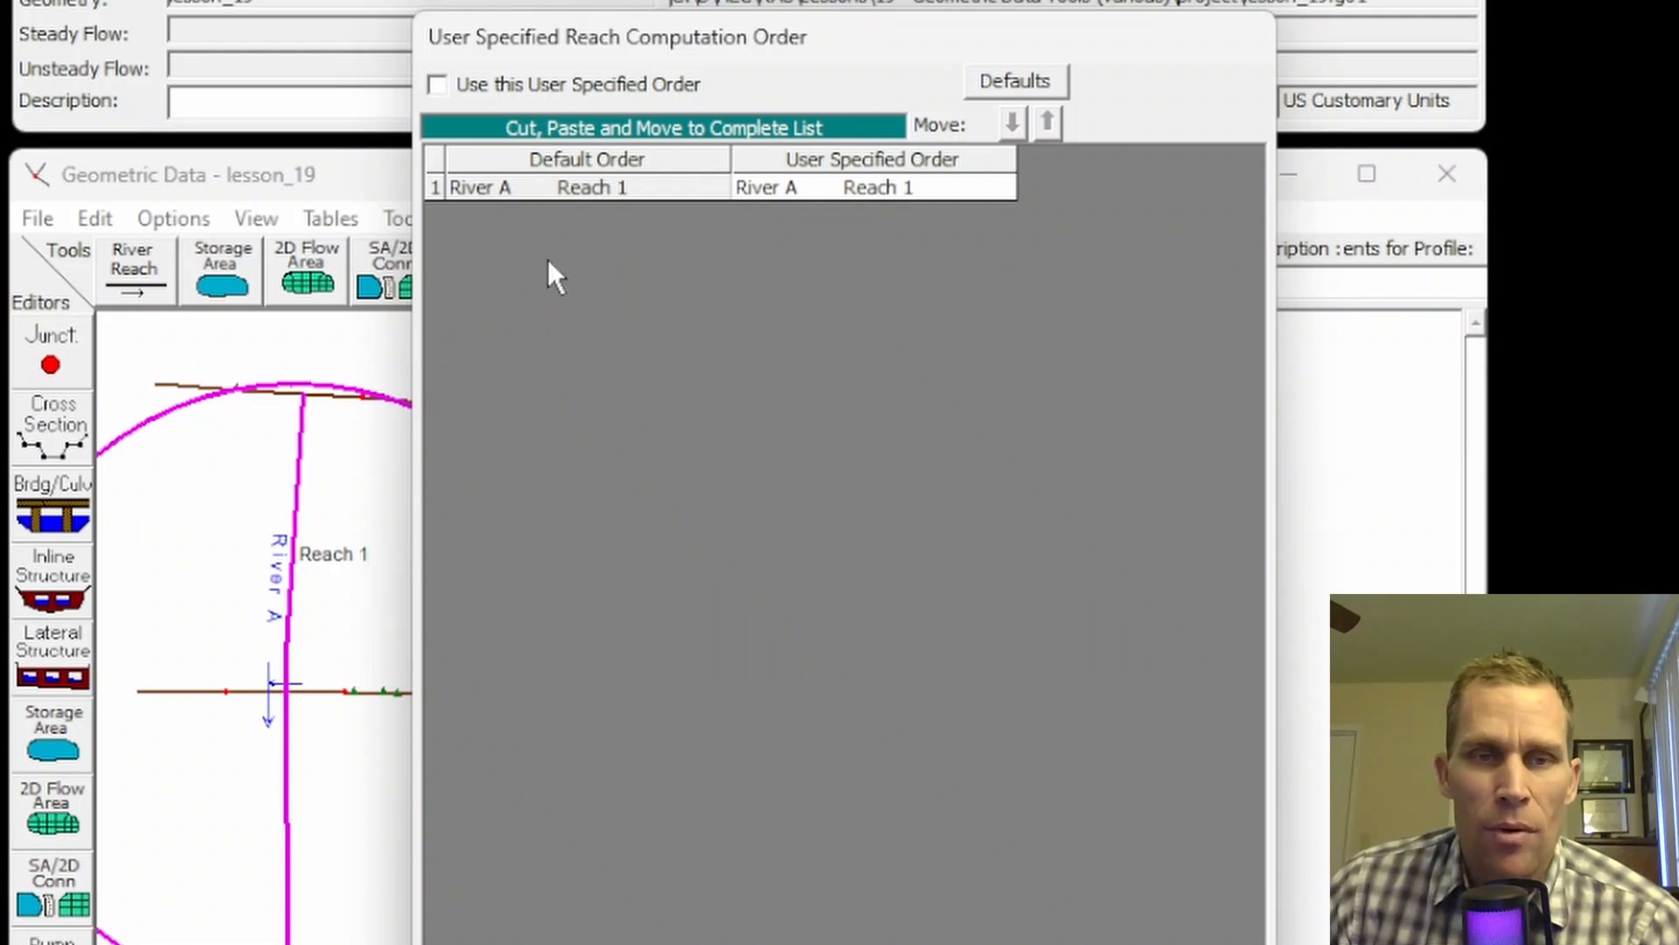
{"action": "left_click", "coordinate": [785, 198]}
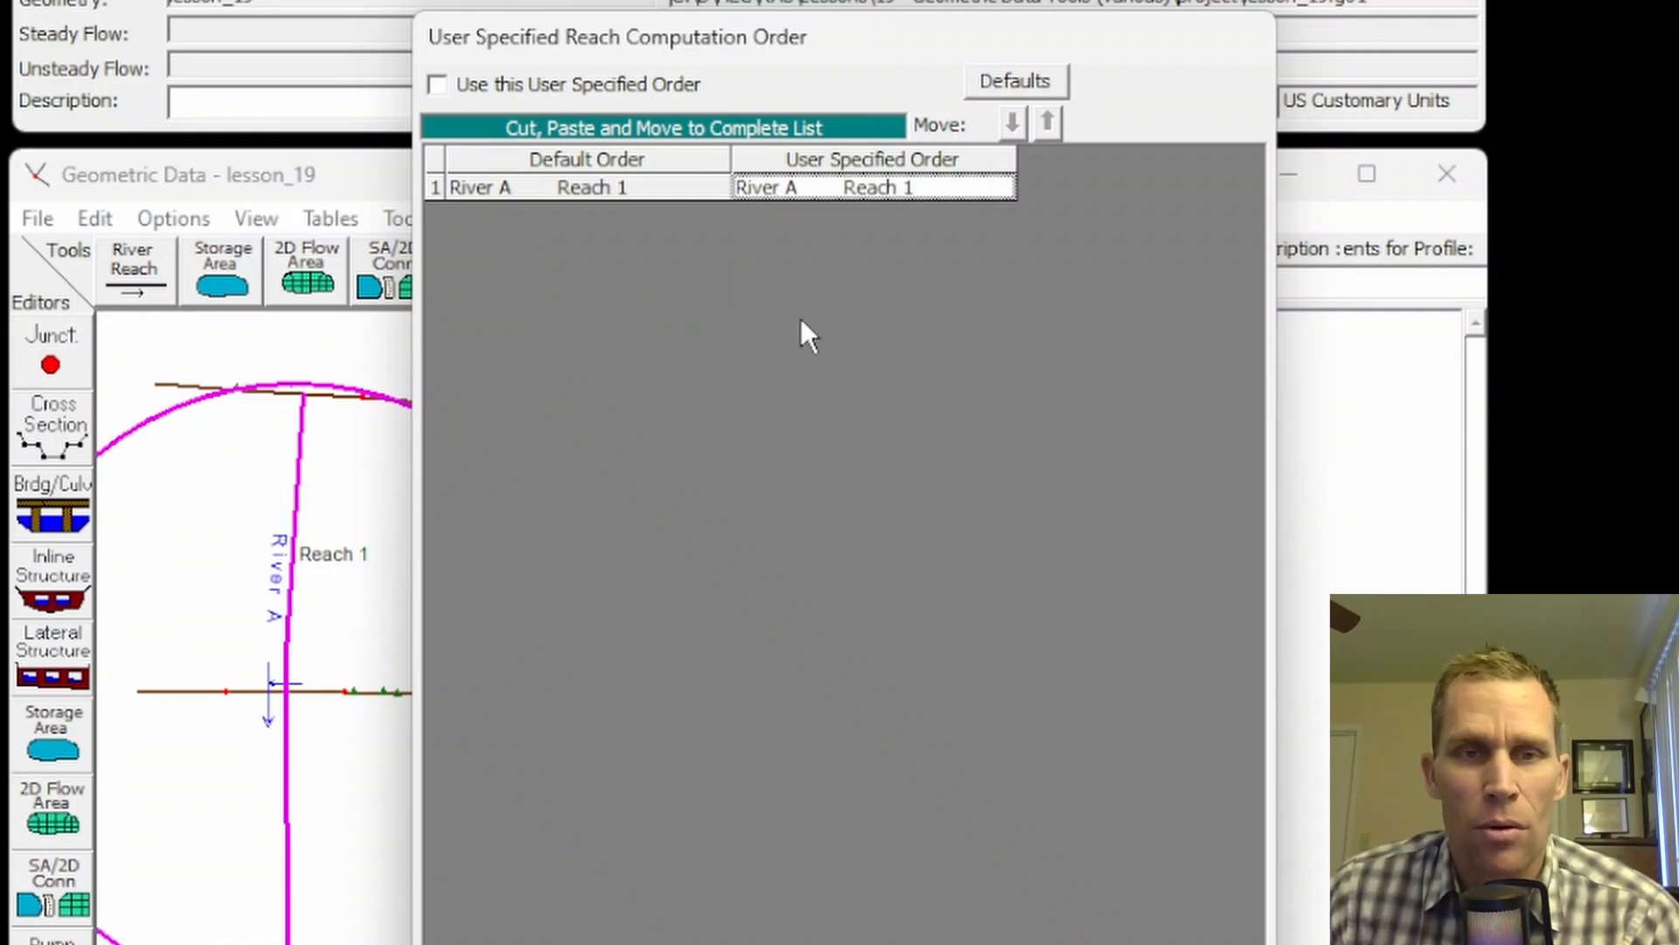
{"action": "left_click", "coordinate": [818, 184]}
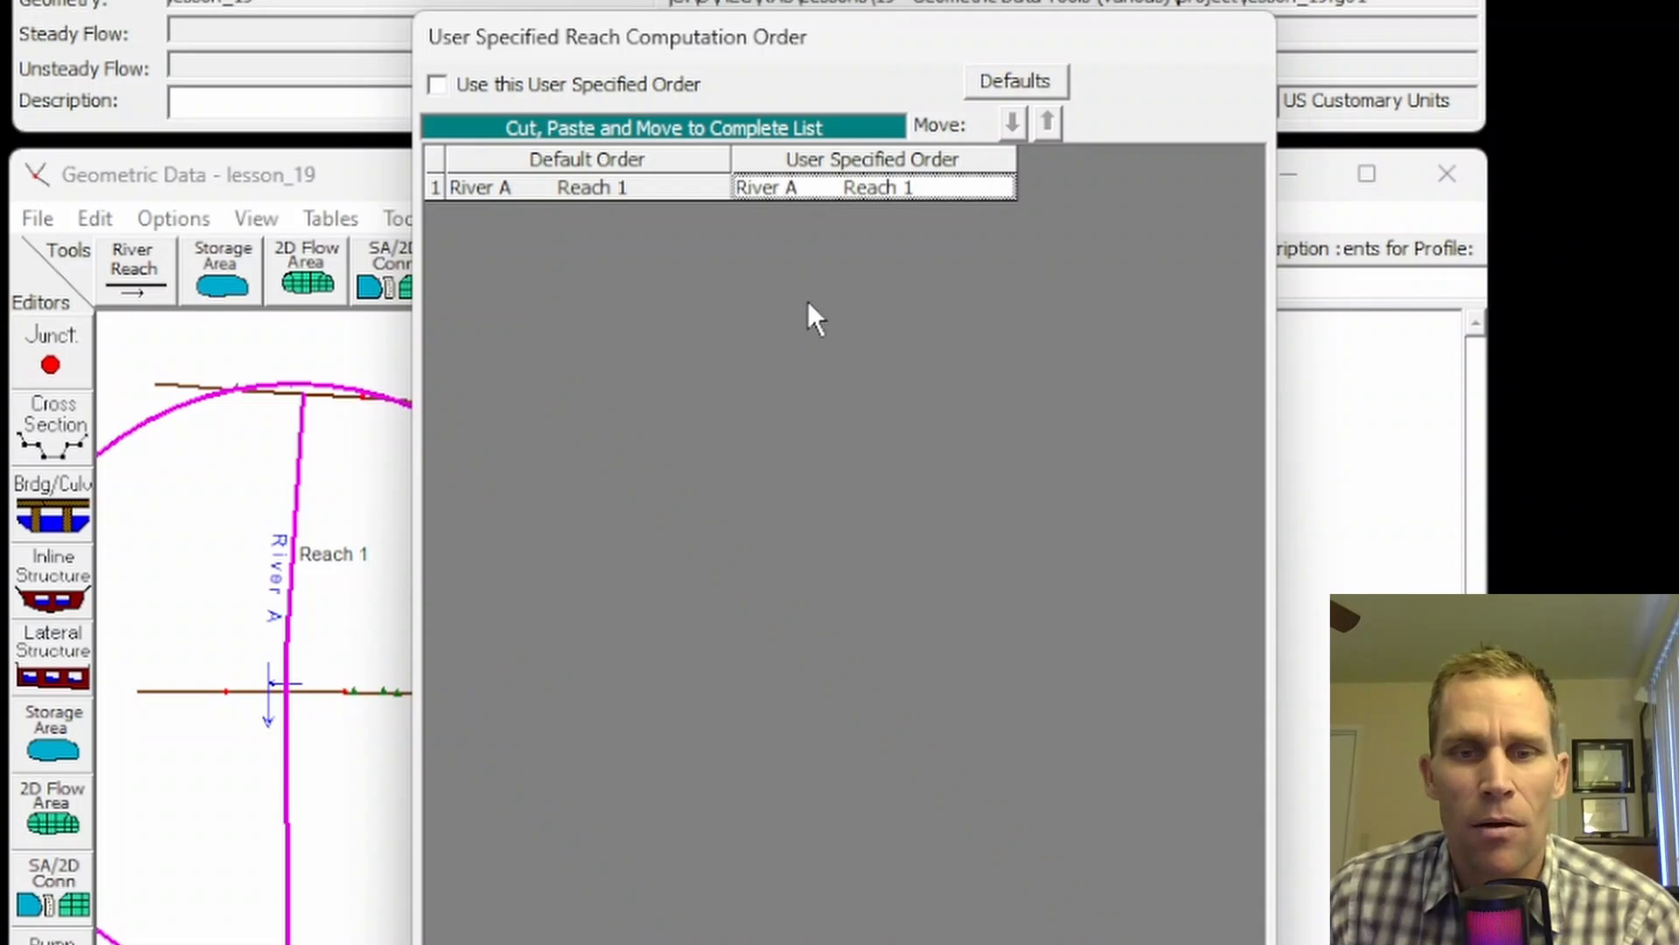
{"action": "key", "text": "Escape"}
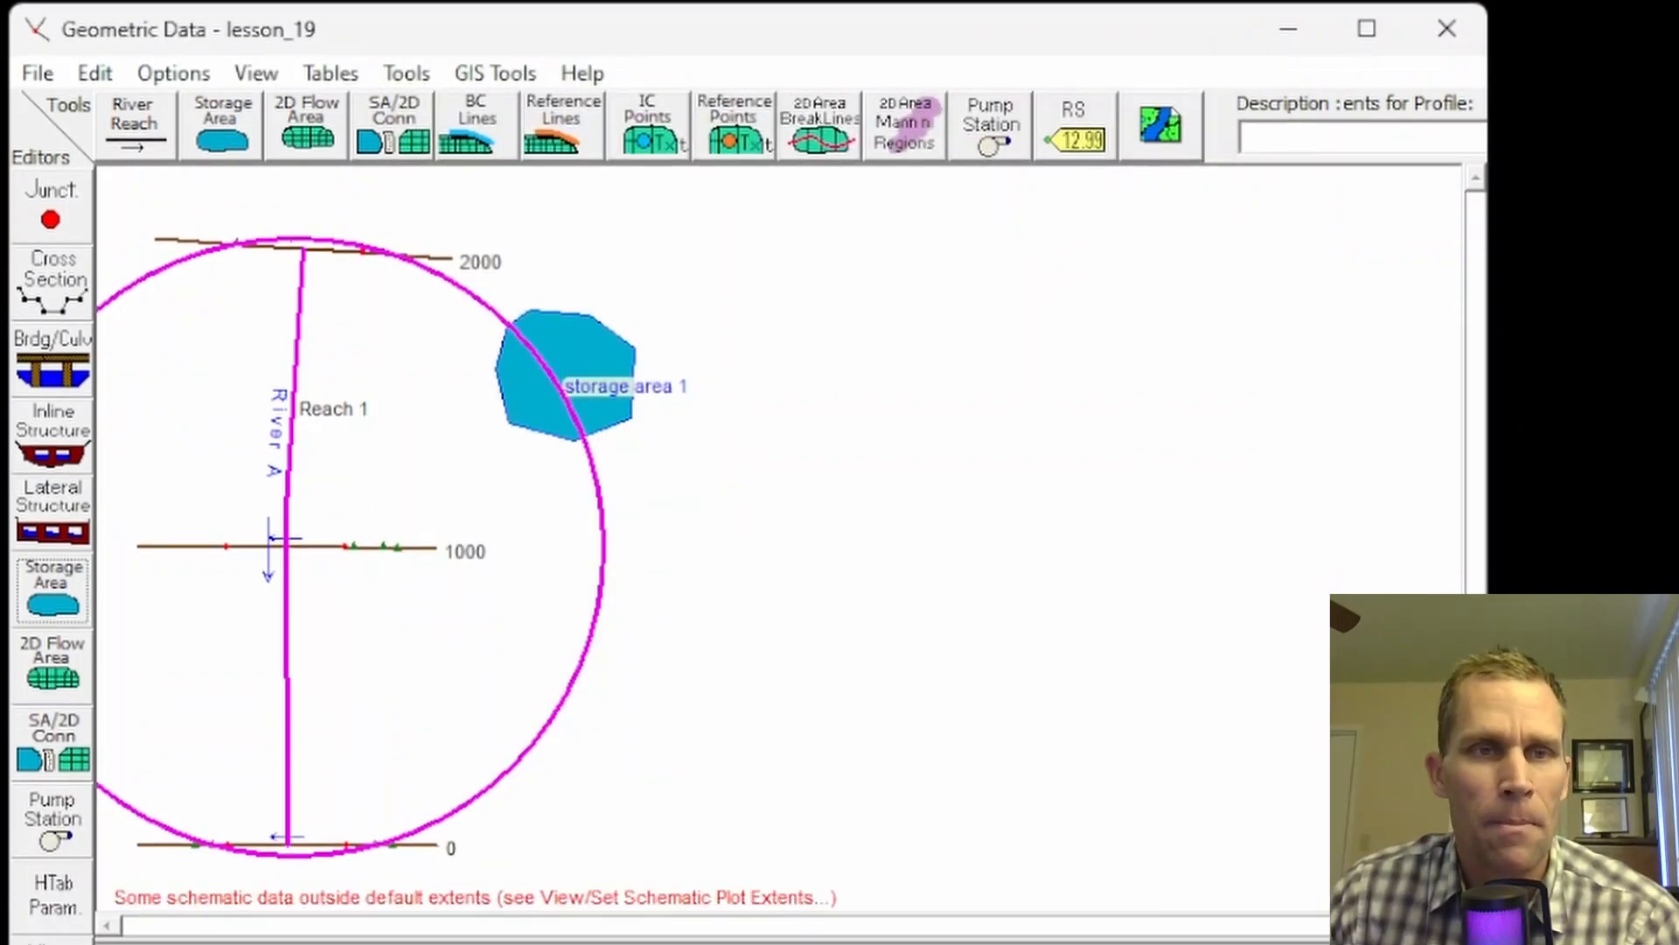
{"action": "left_click", "coordinate": [407, 73]}
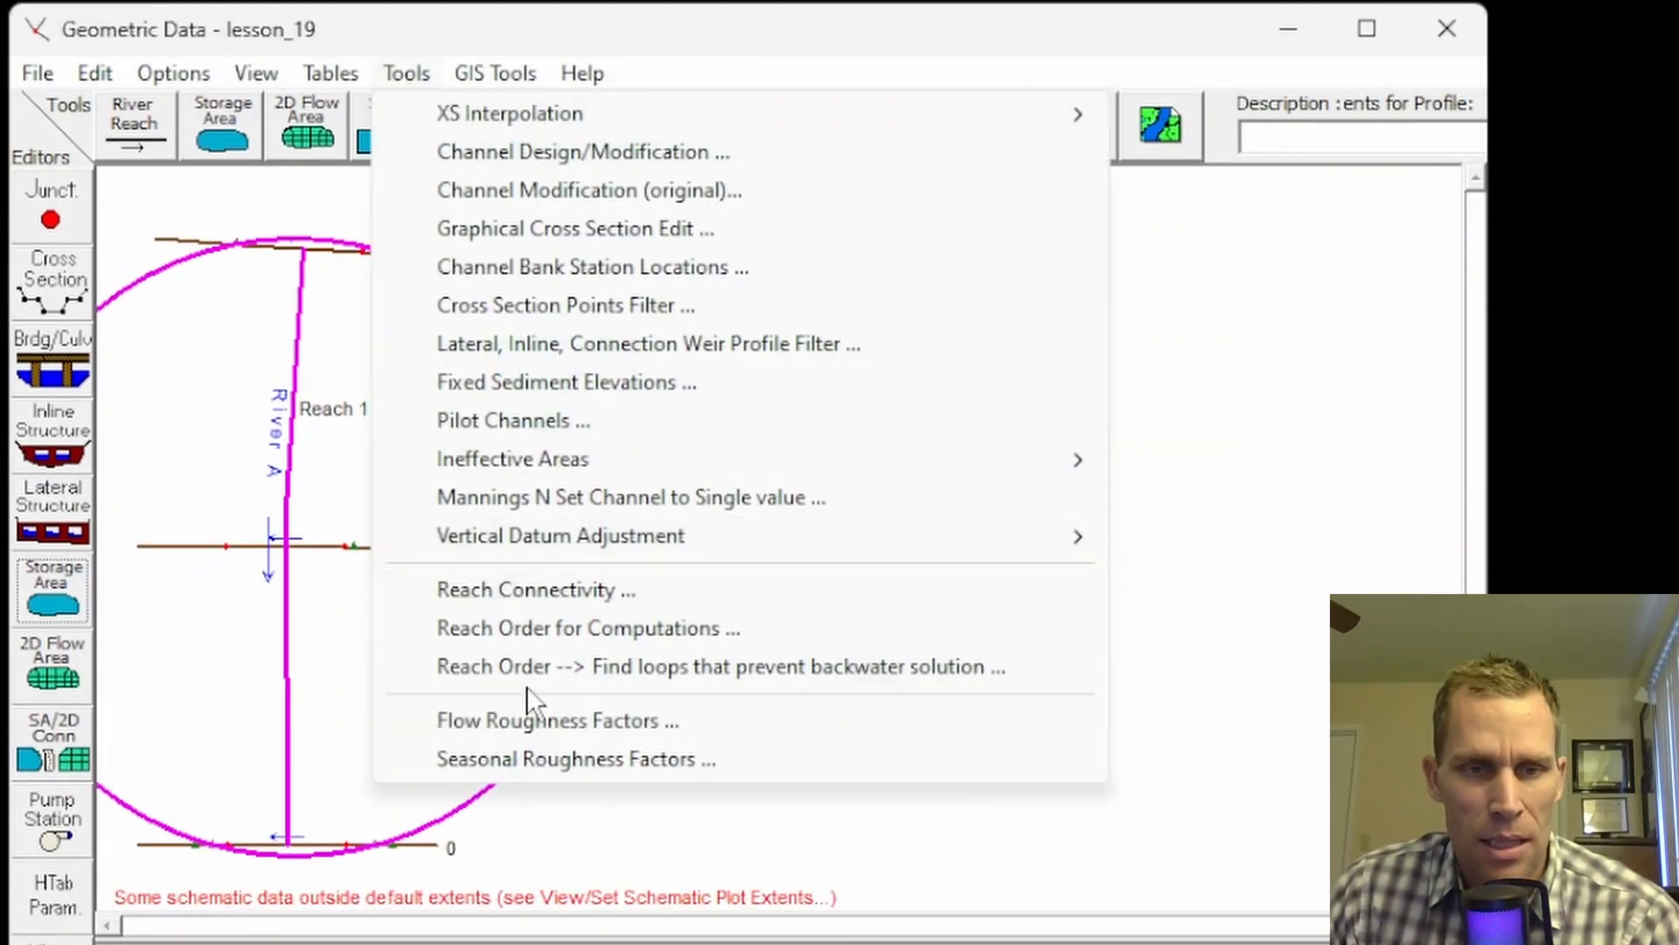
{"action": "left_click", "coordinate": [658, 669]}
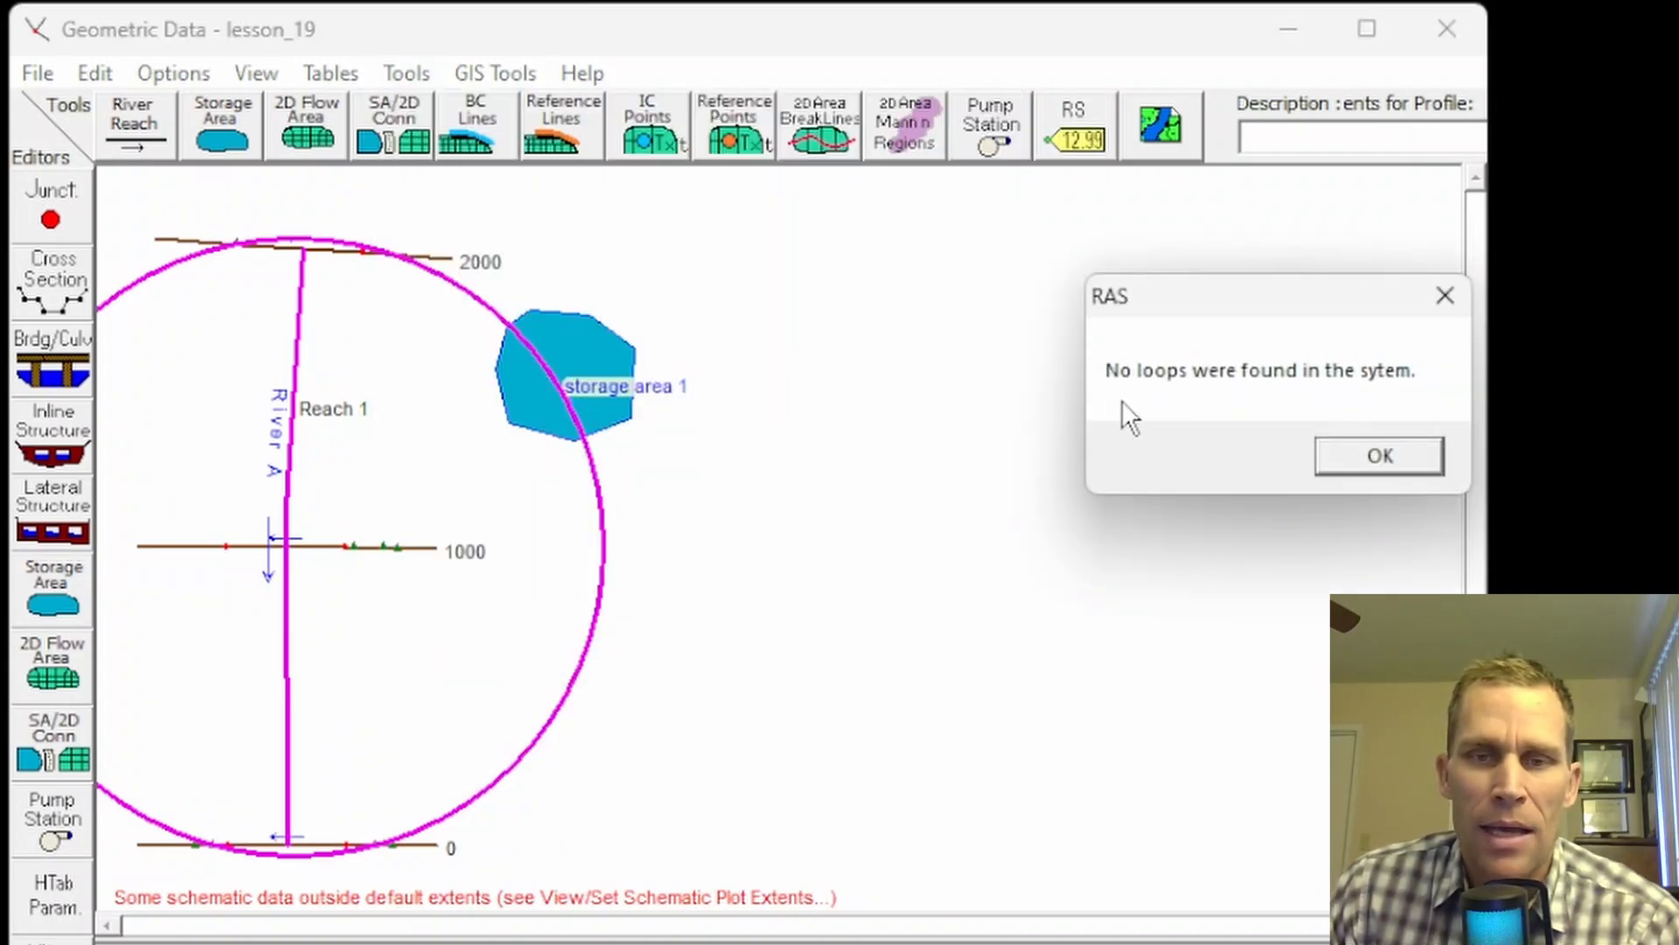
{"action": "left_click", "coordinate": [1347, 458]}
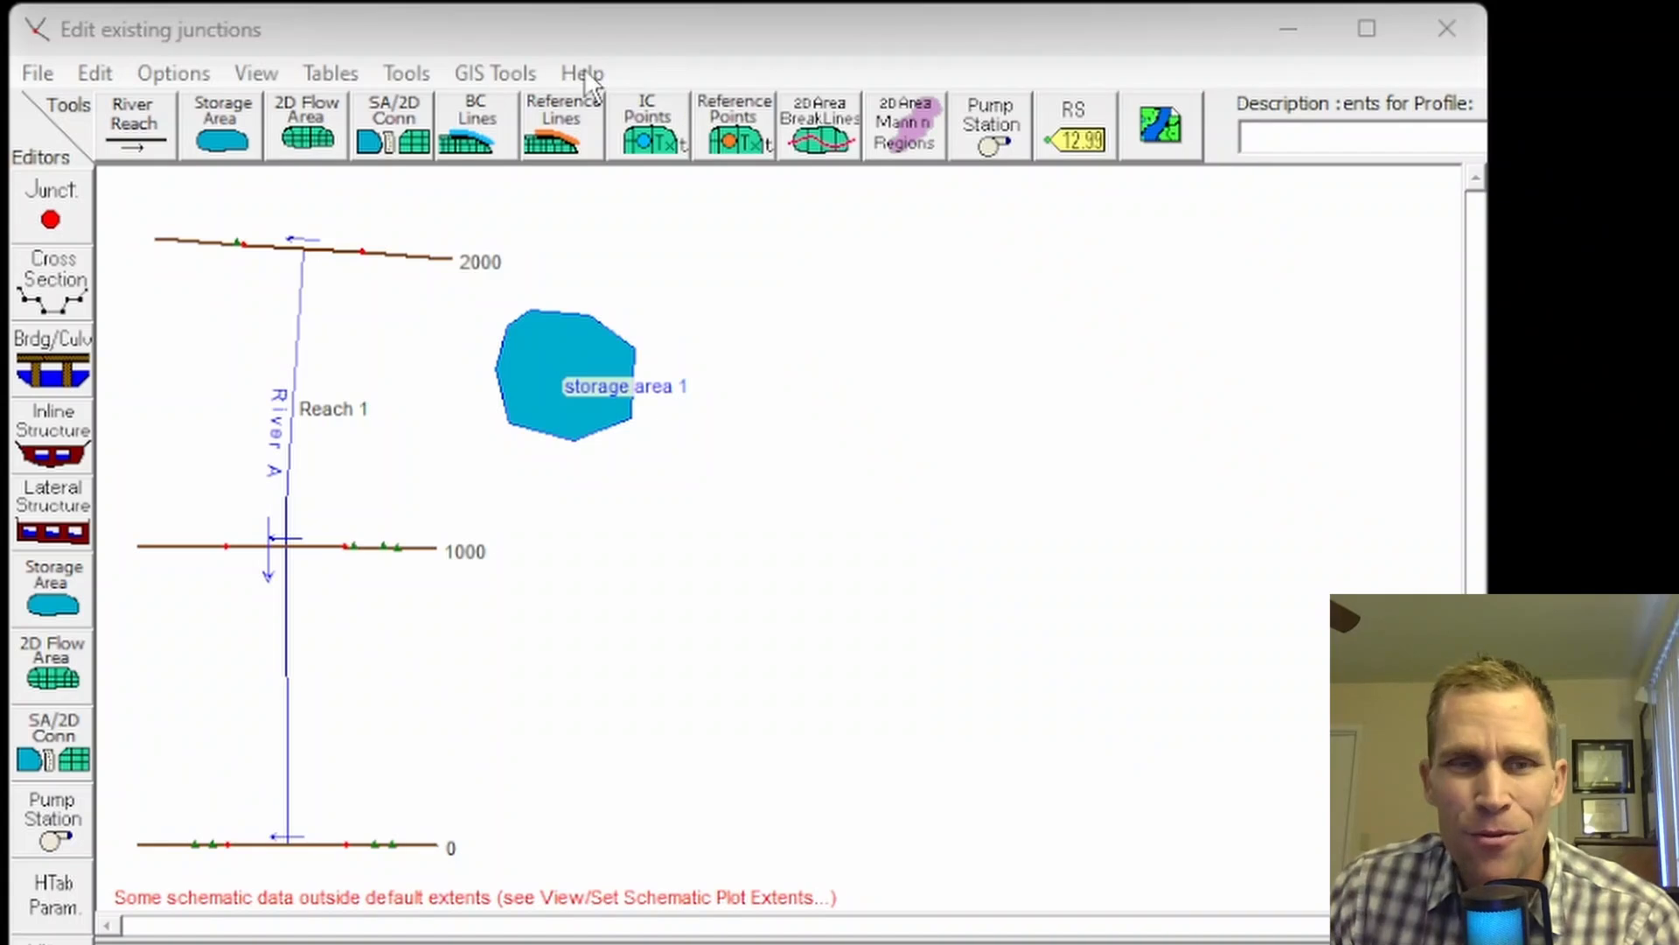
{"action": "left_click", "coordinate": [411, 73]}
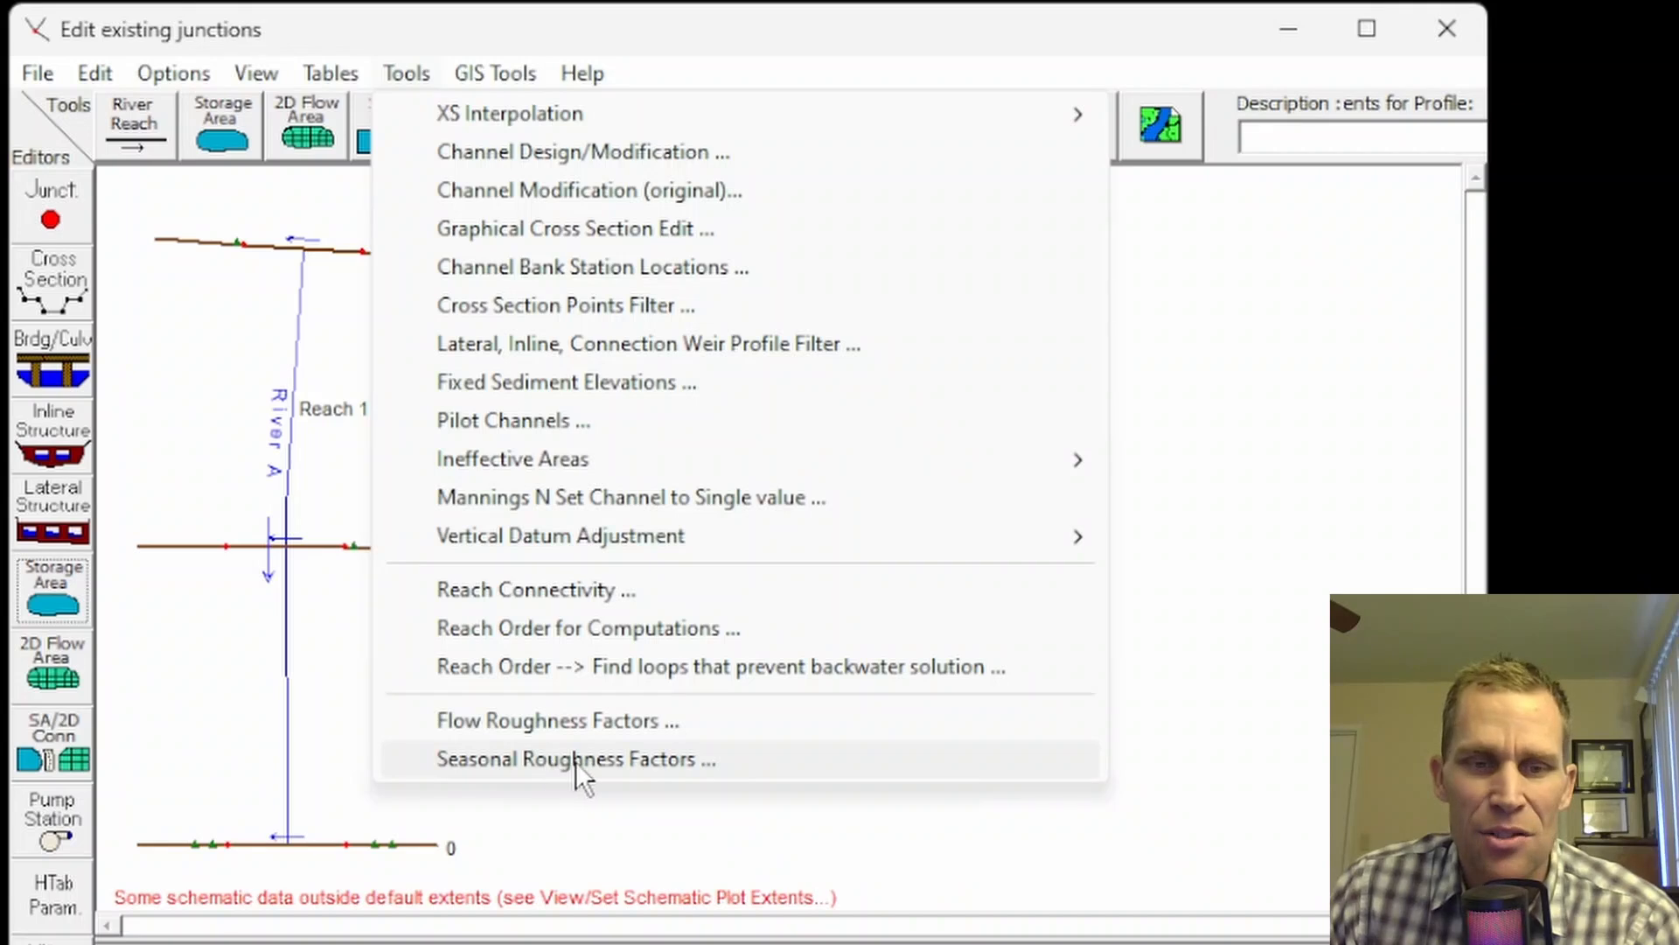
Step: Add a flow roughness factor range for River A Reach 1 from station 2000 to 0
{"action": "left_click", "coordinate": [544, 721]}
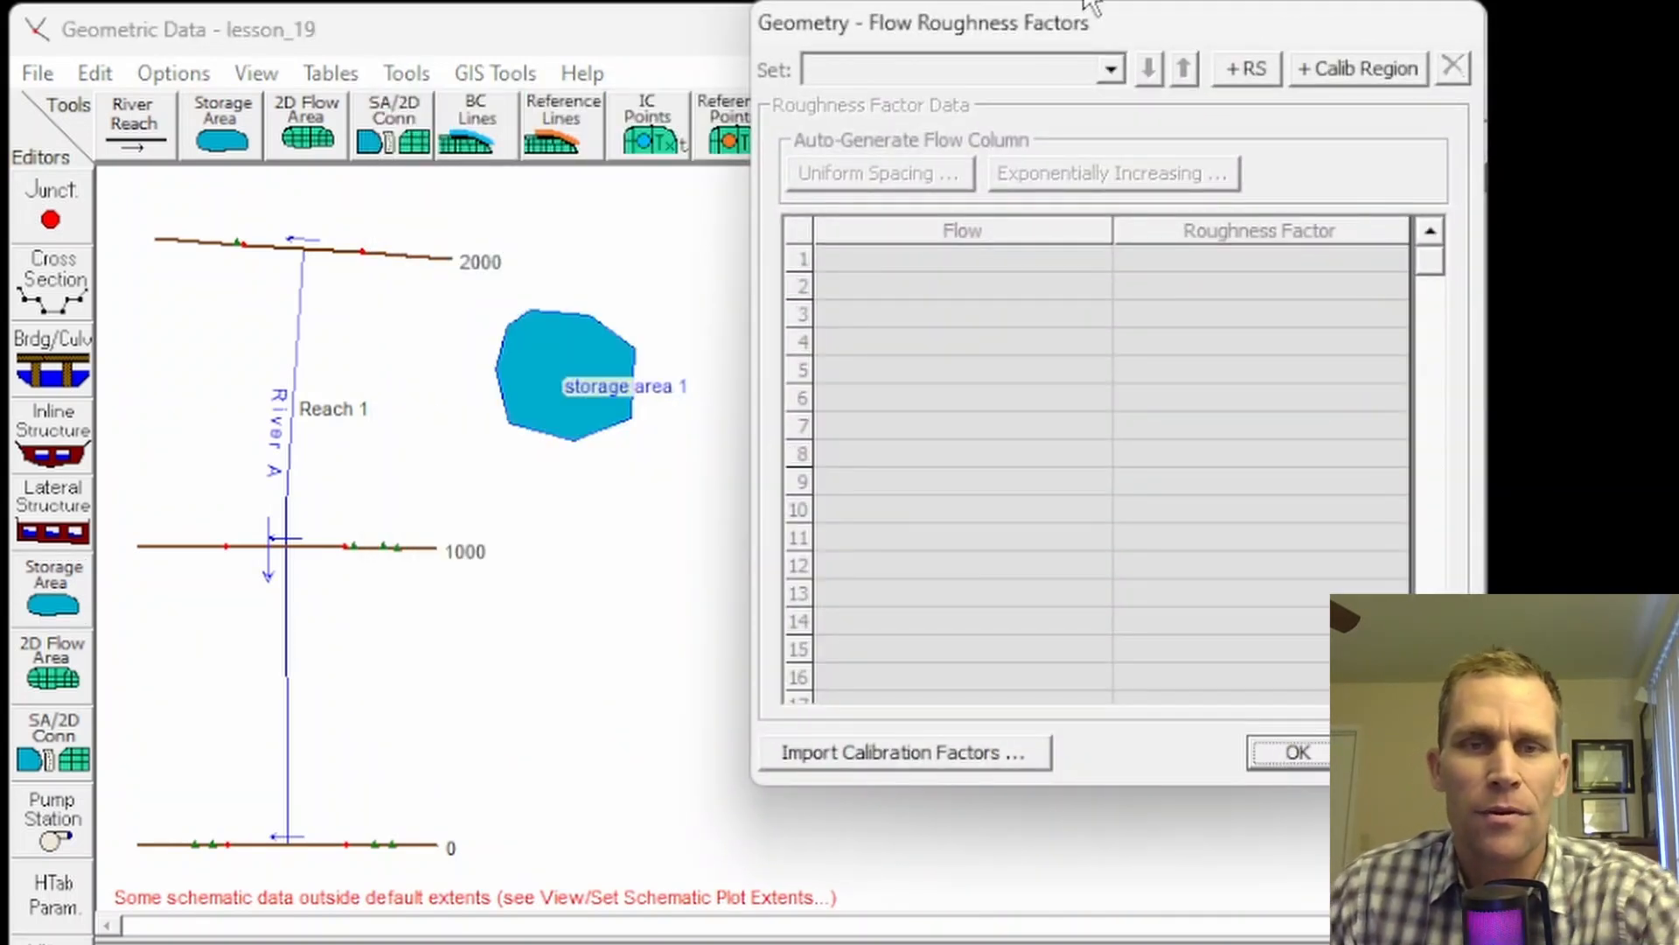
{"action": "left_click_drag", "start_coordinate": [1128, 20], "coordinate": [873, 28]}
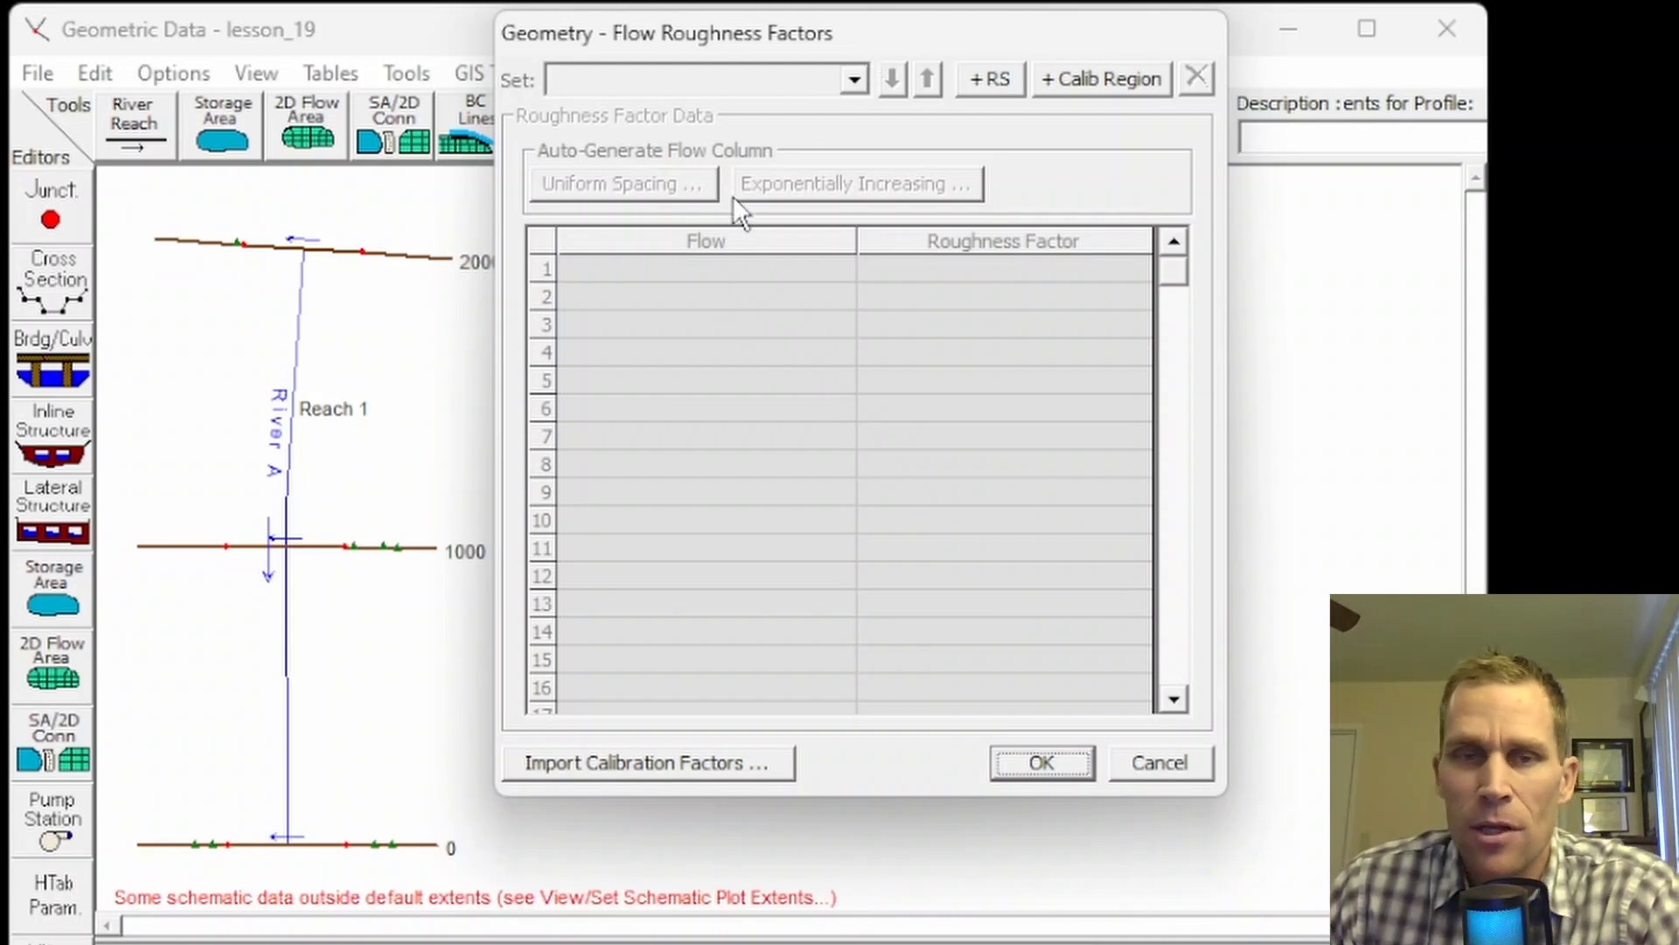
{"action": "left_click_drag", "start_coordinate": [645, 44], "coordinate": [691, 31]}
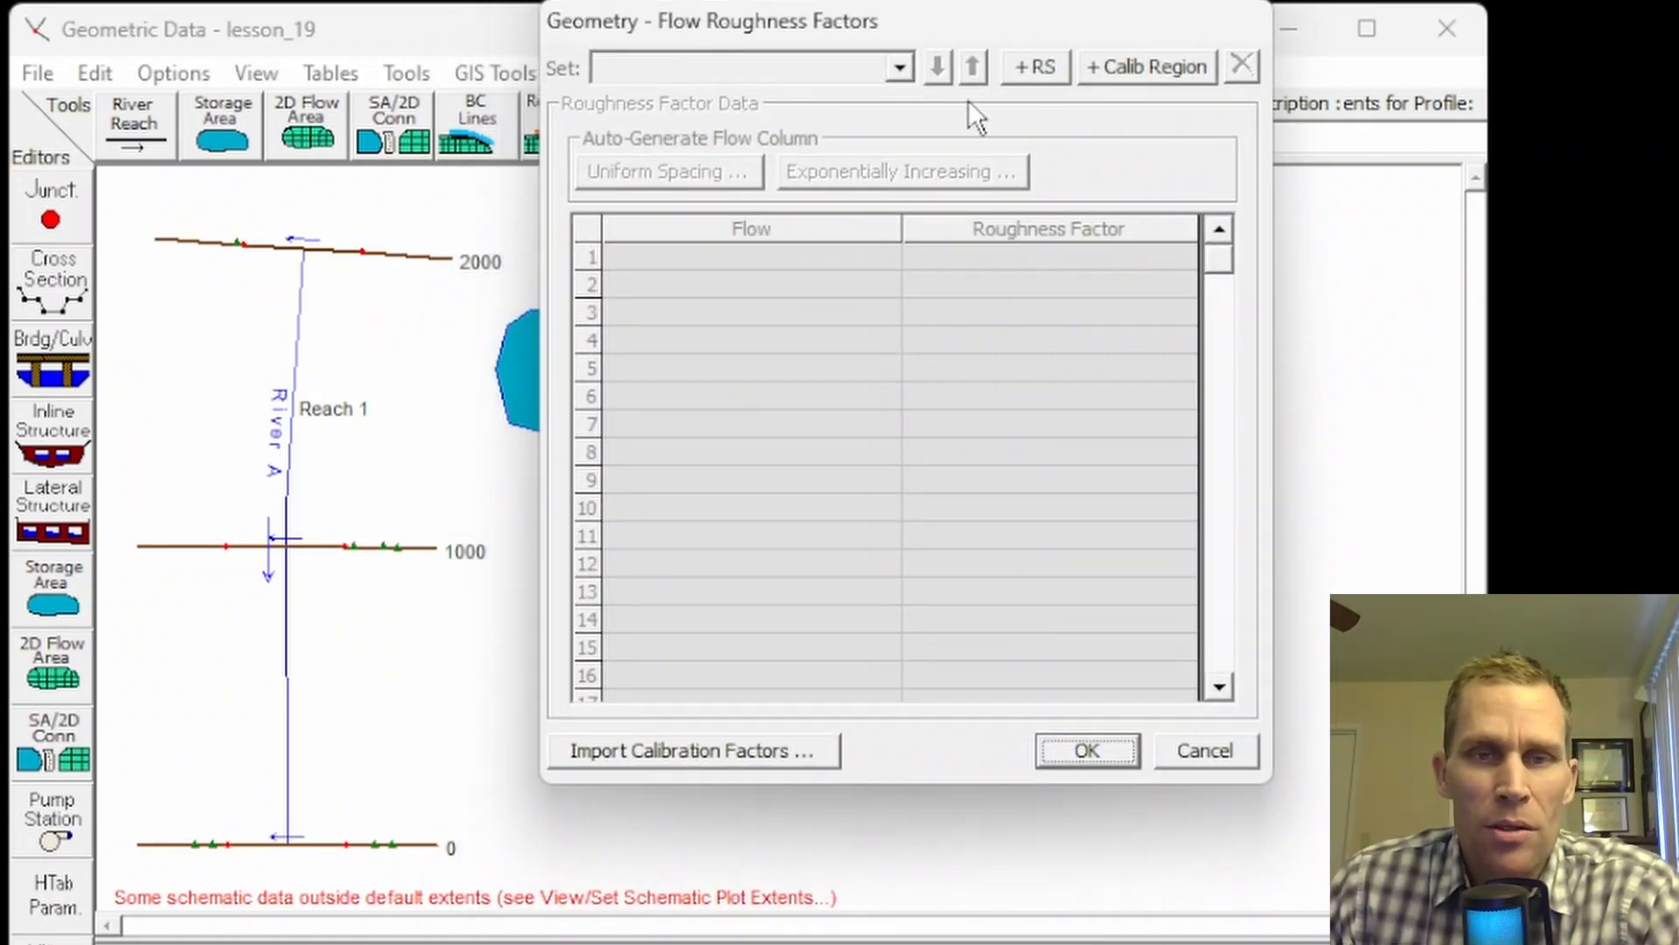
{"action": "left_click", "coordinate": [1036, 65]}
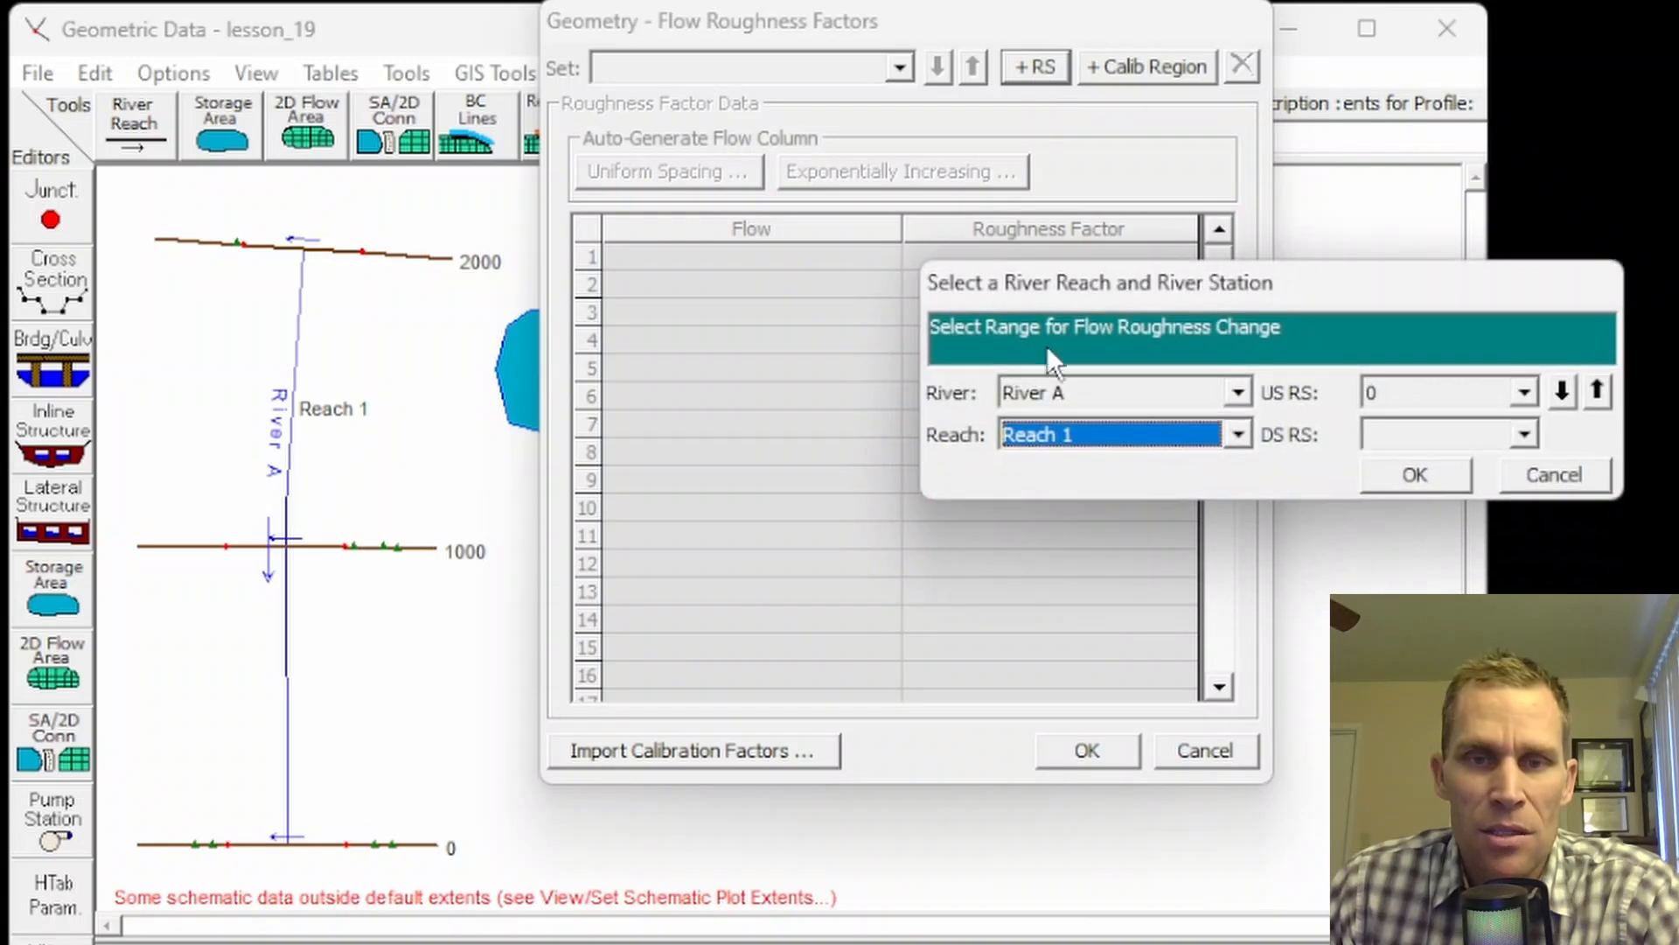
{"action": "left_click", "coordinate": [1408, 396]}
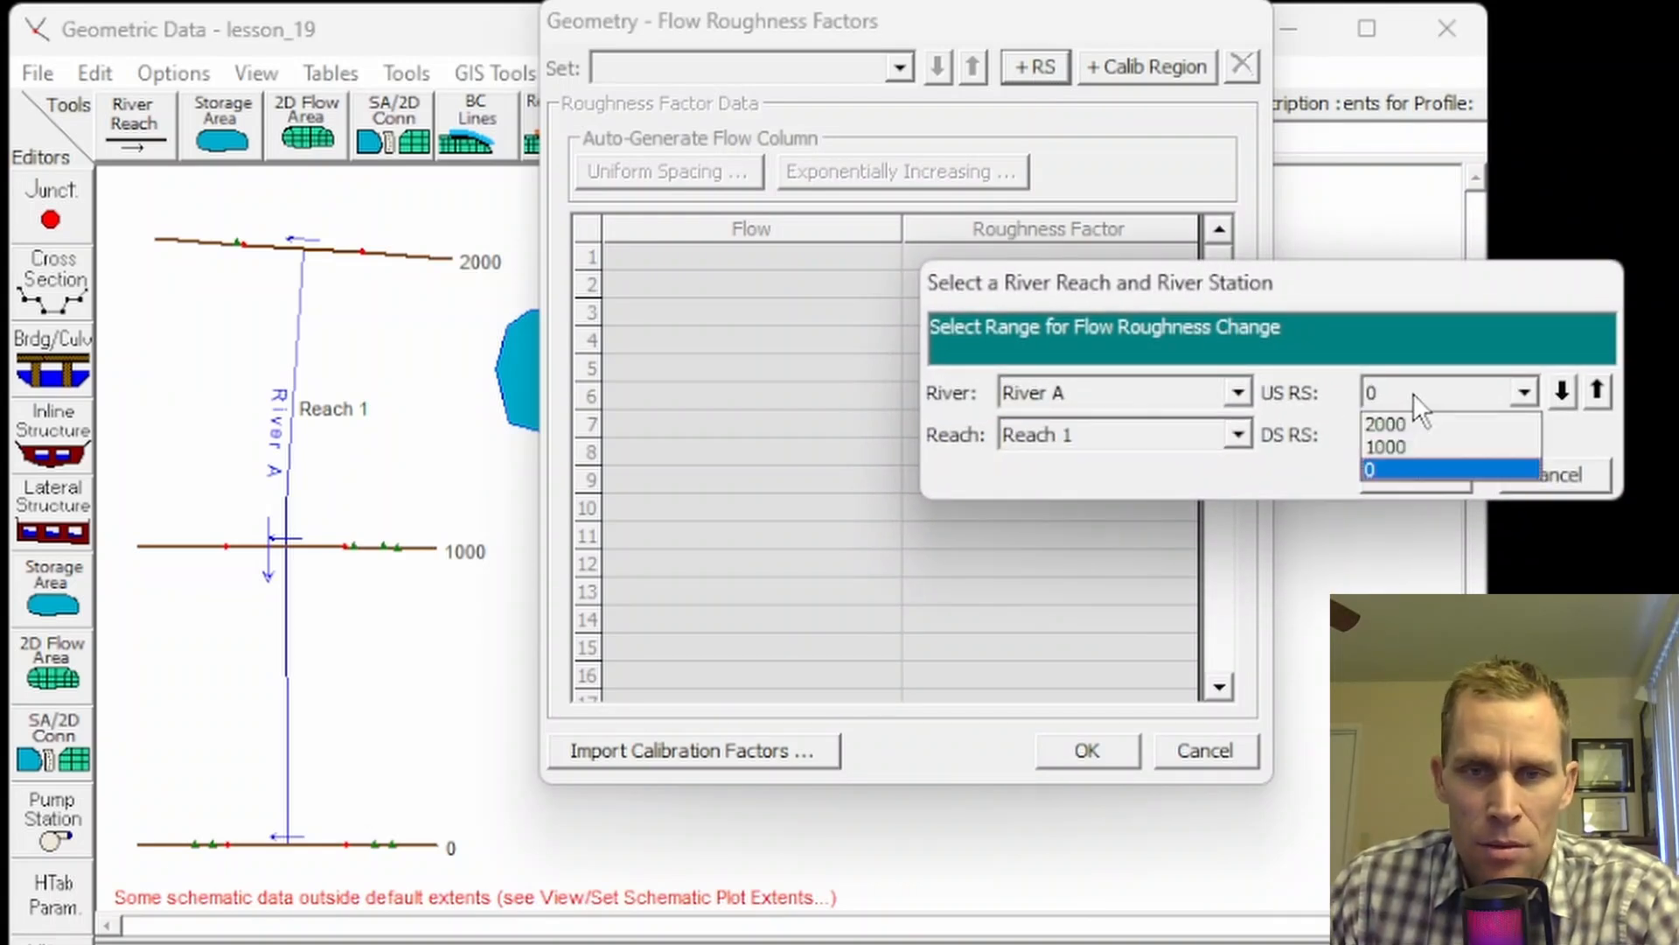
{"action": "left_click", "coordinate": [1418, 418]}
{"action": "left_click", "coordinate": [1415, 436]}
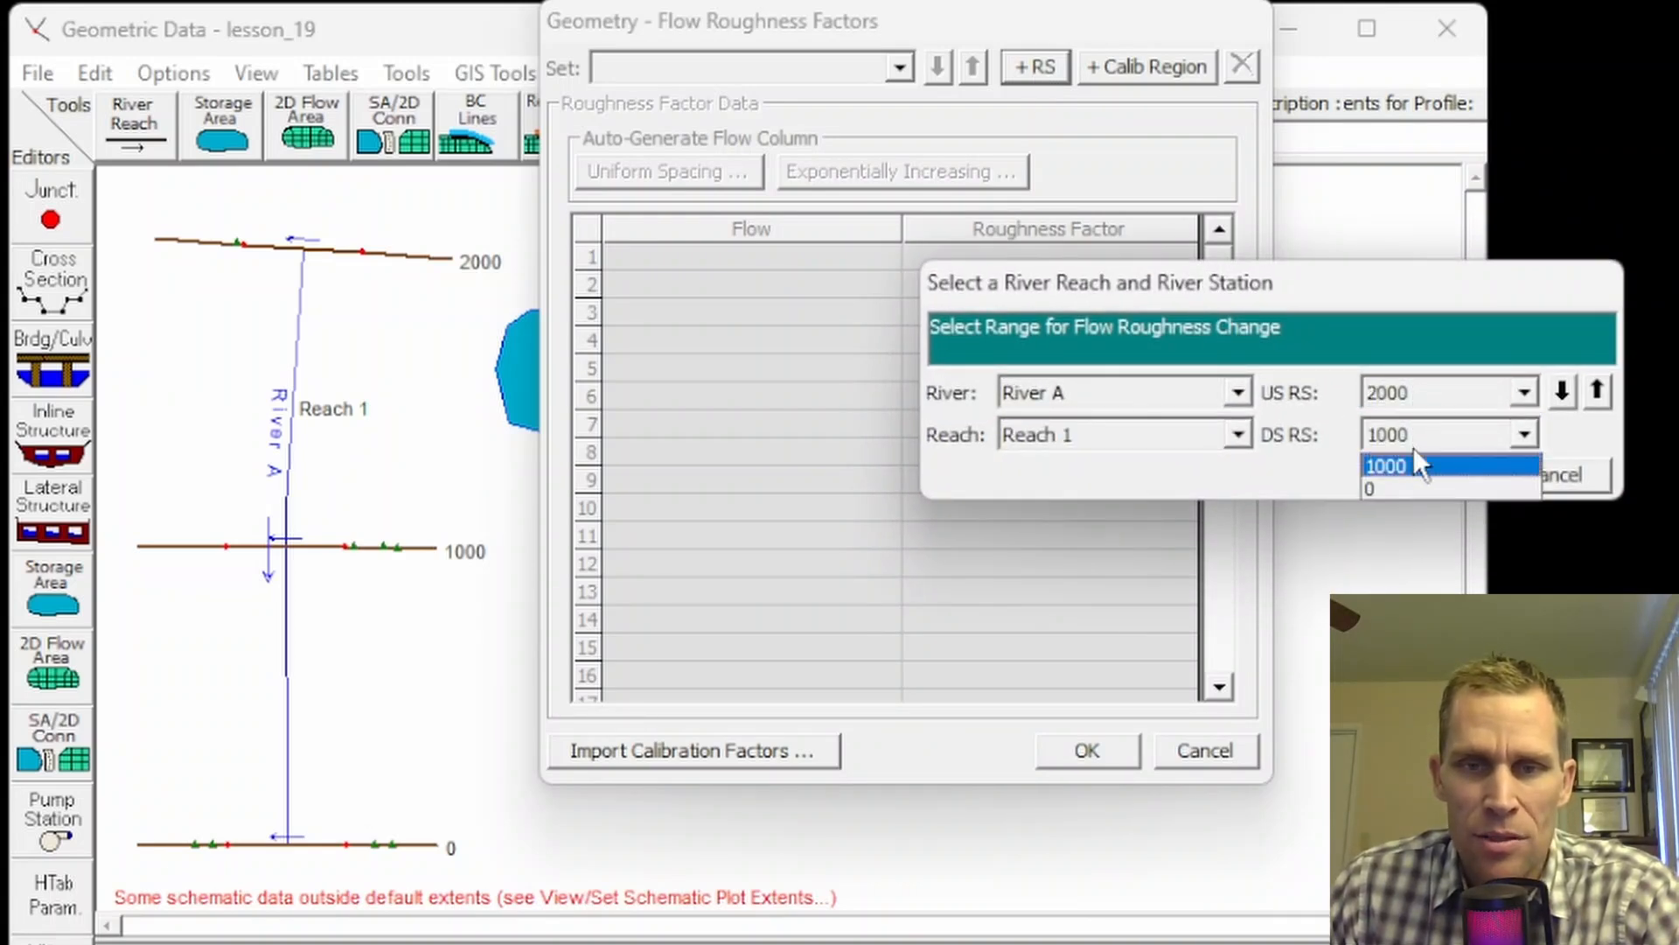
{"action": "left_click", "coordinate": [1399, 488]}
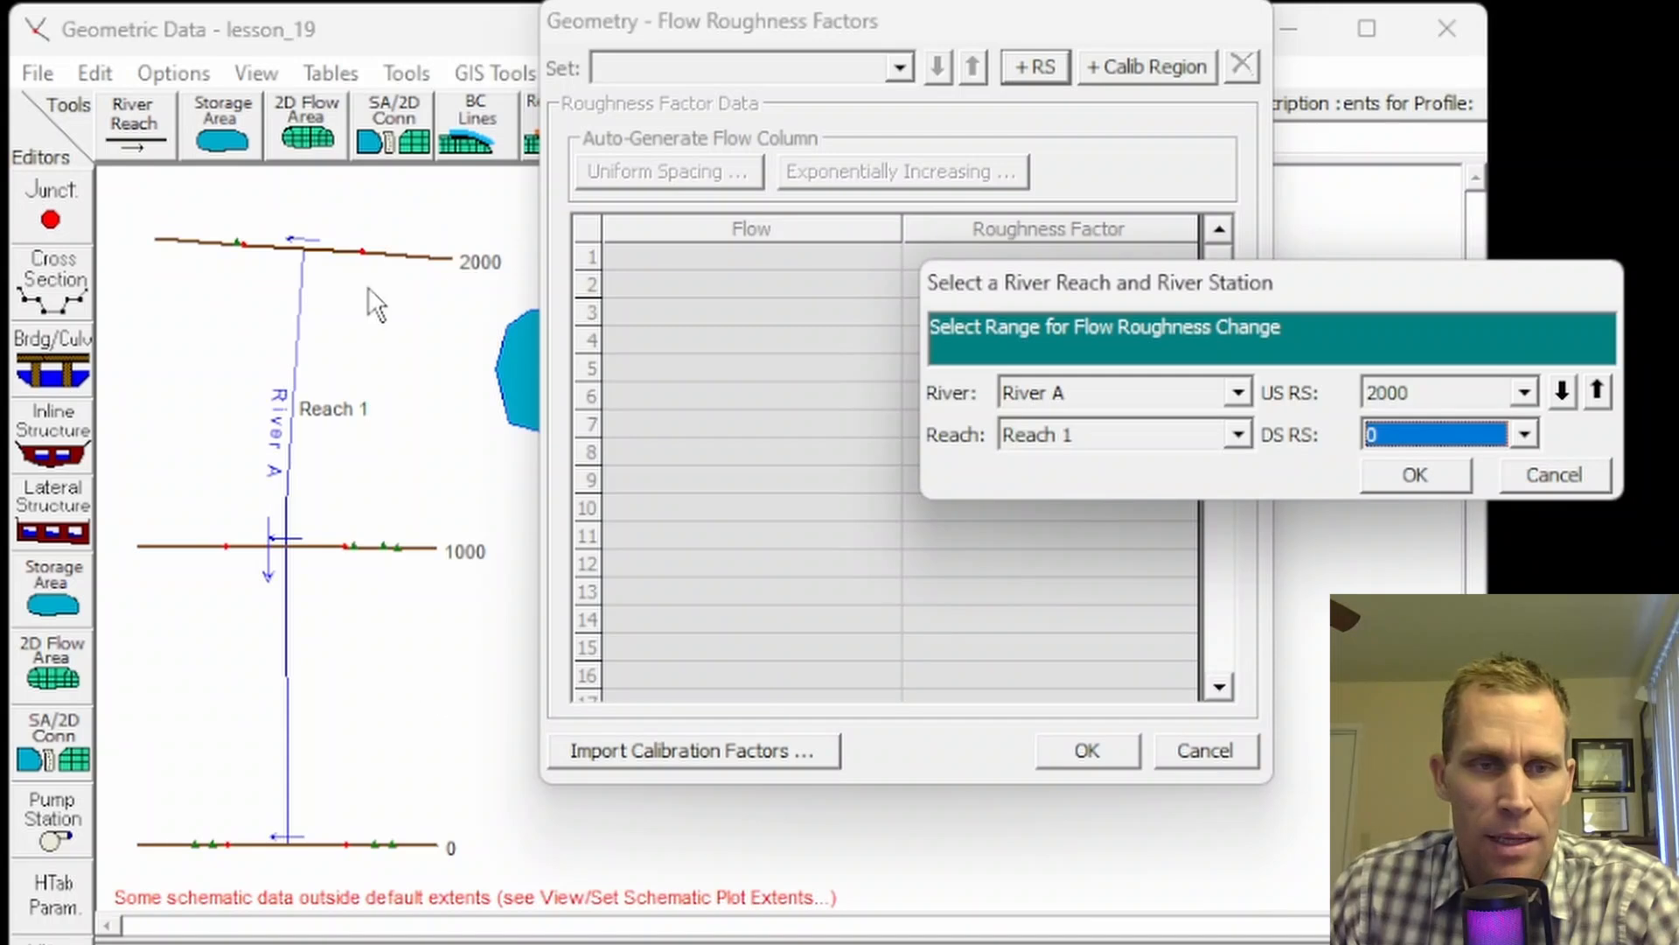
{"action": "left_click", "coordinate": [1426, 481]}
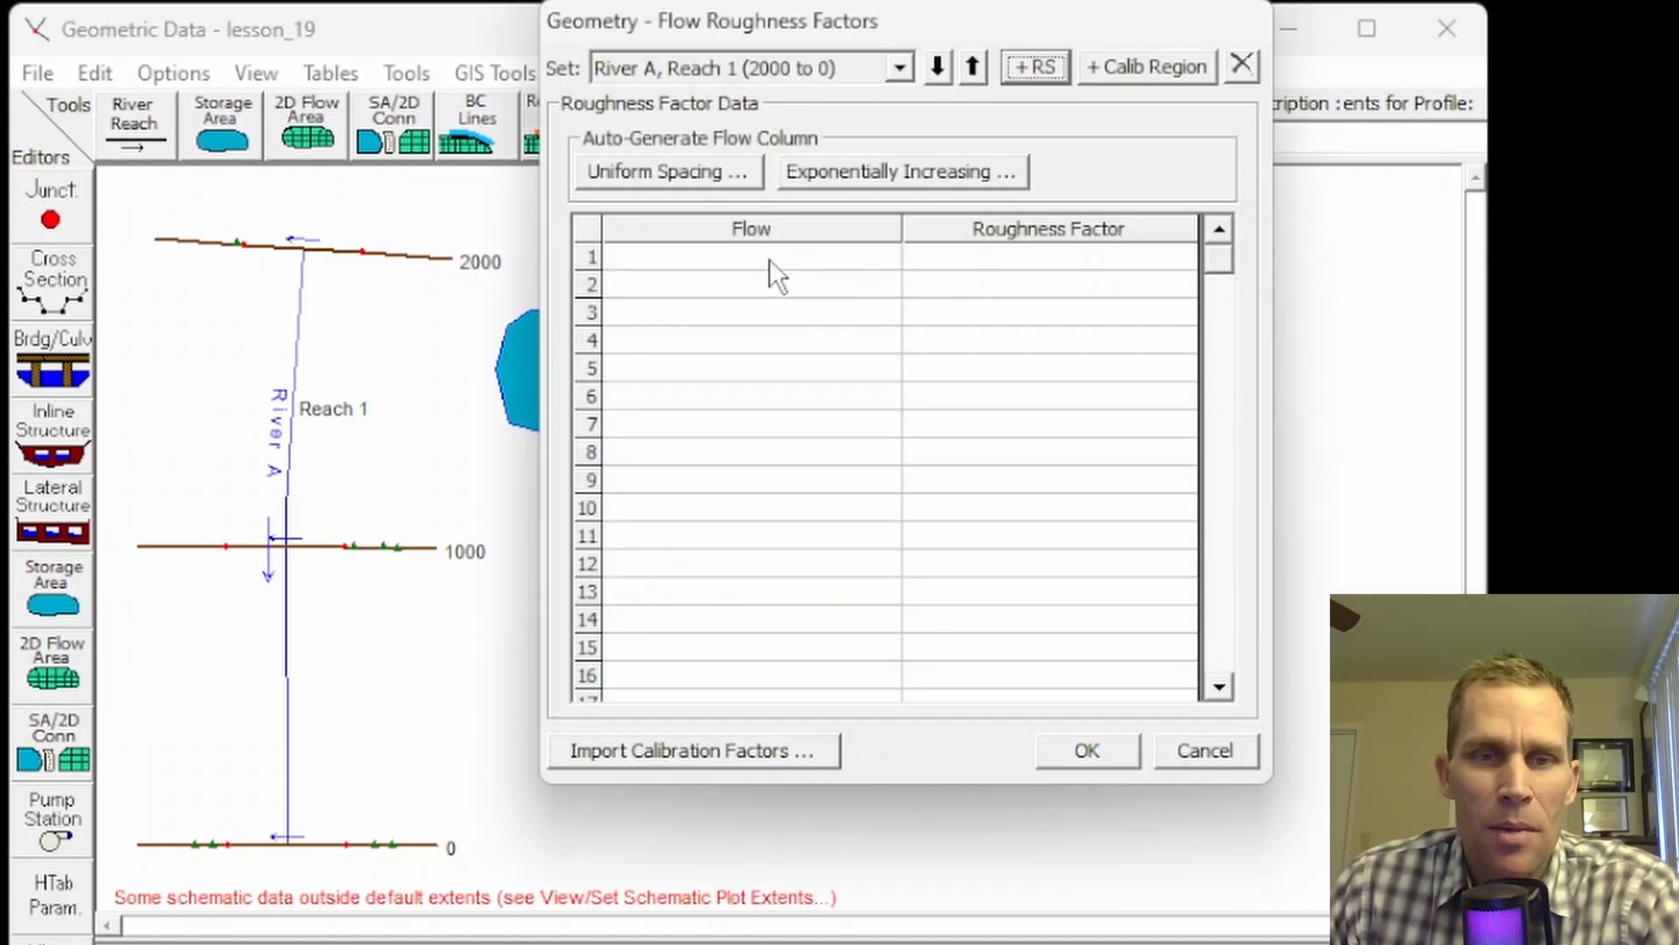
Step: Enter the first row: flow 0 with a roughness factor of 1.2
{"action": "left_click", "coordinate": [774, 276]}
{"action": "type", "text": "0"}
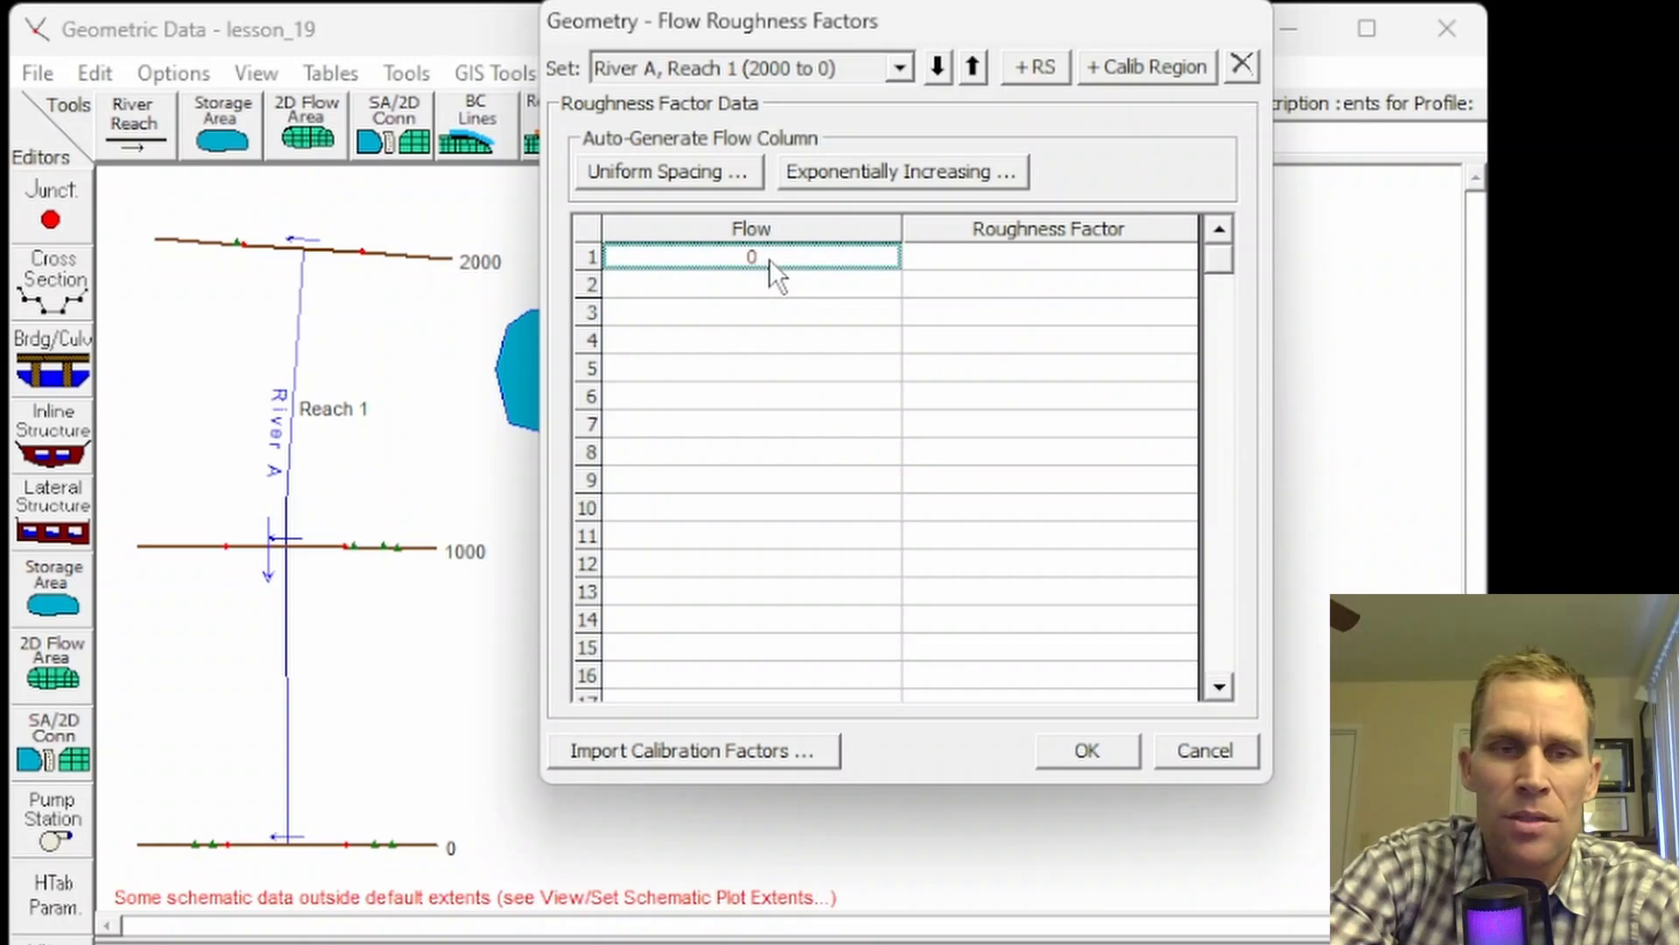
{"action": "key", "text": "Tab"}
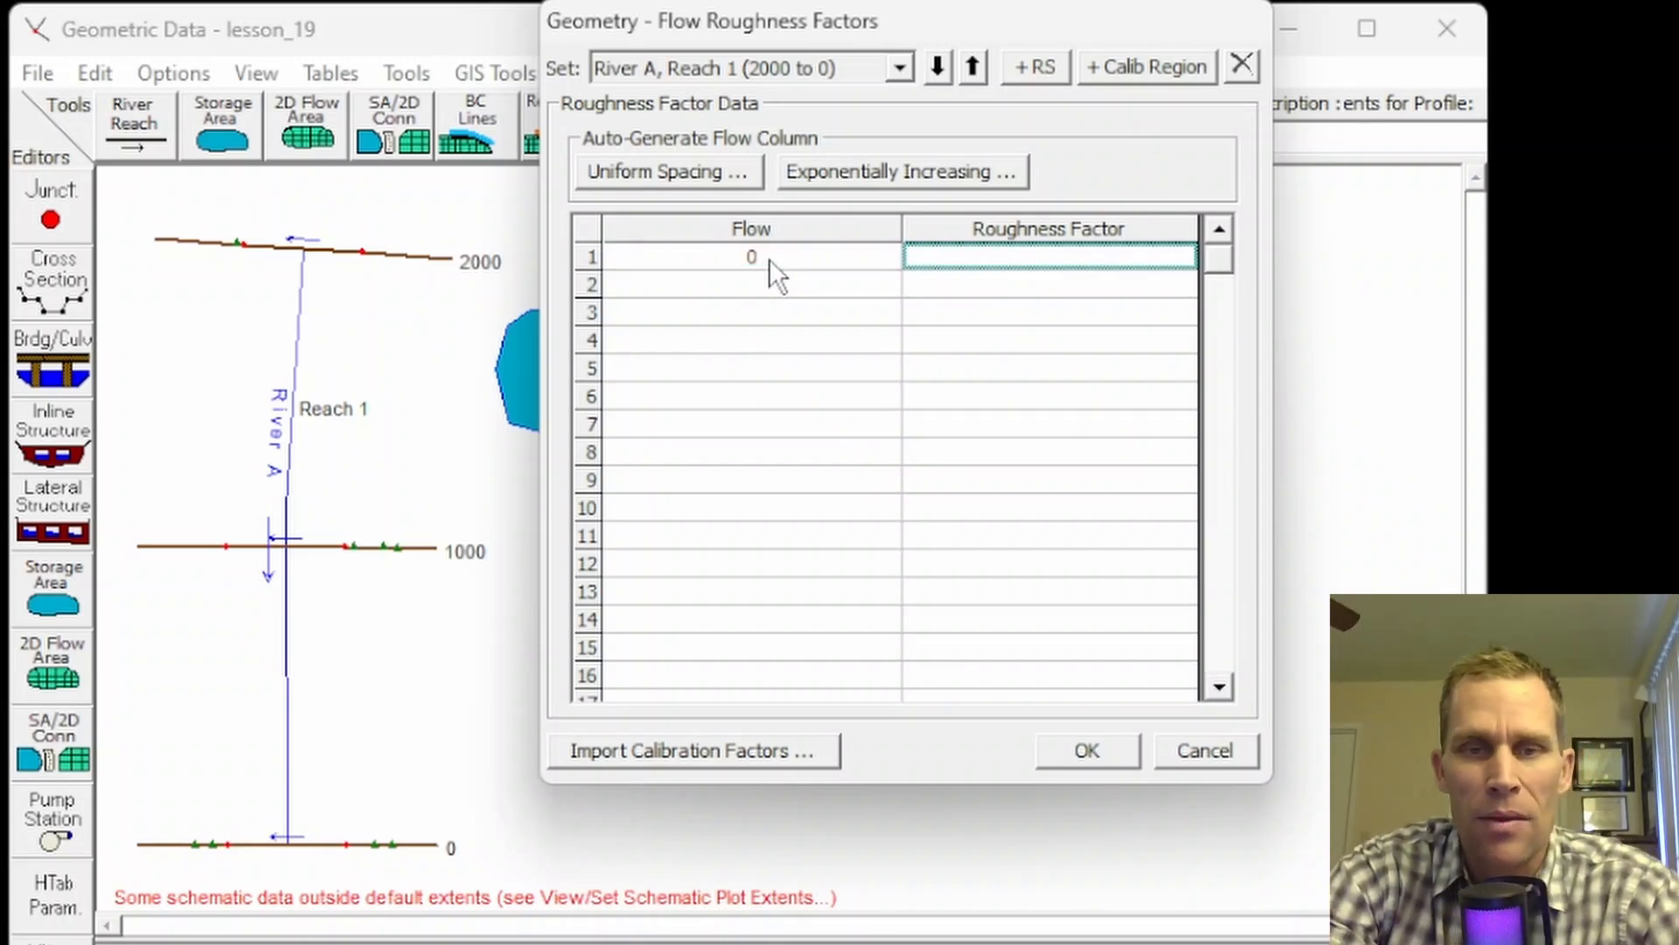
{"action": "type", "text": "1.2"}
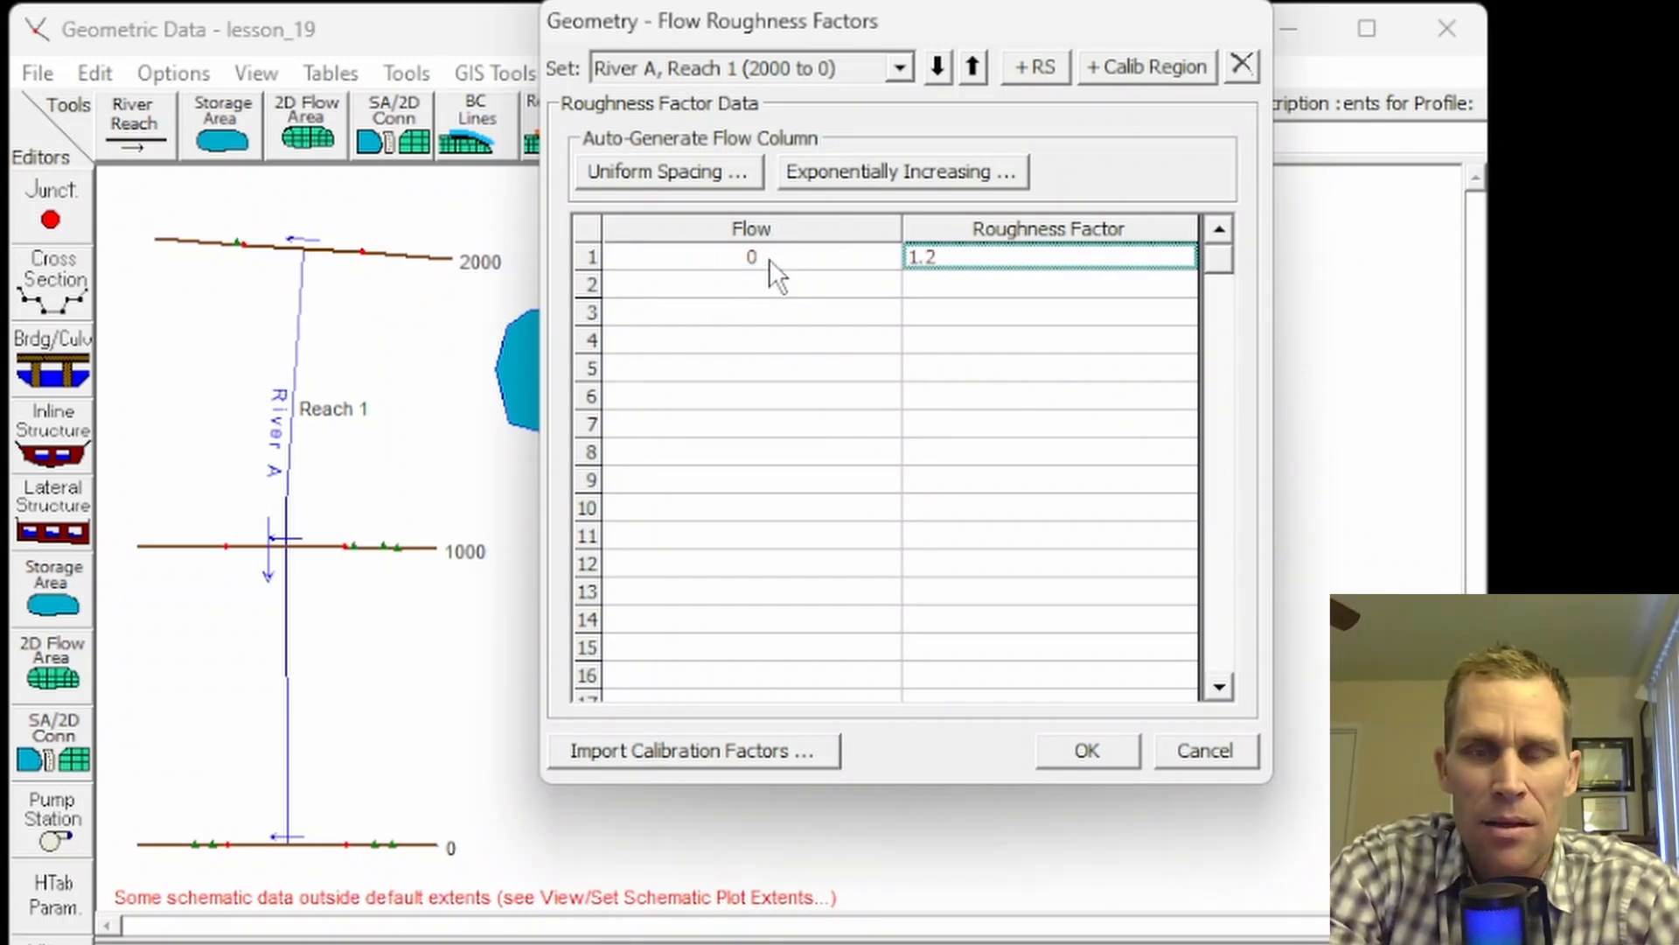
{"action": "key", "text": "Tab"}
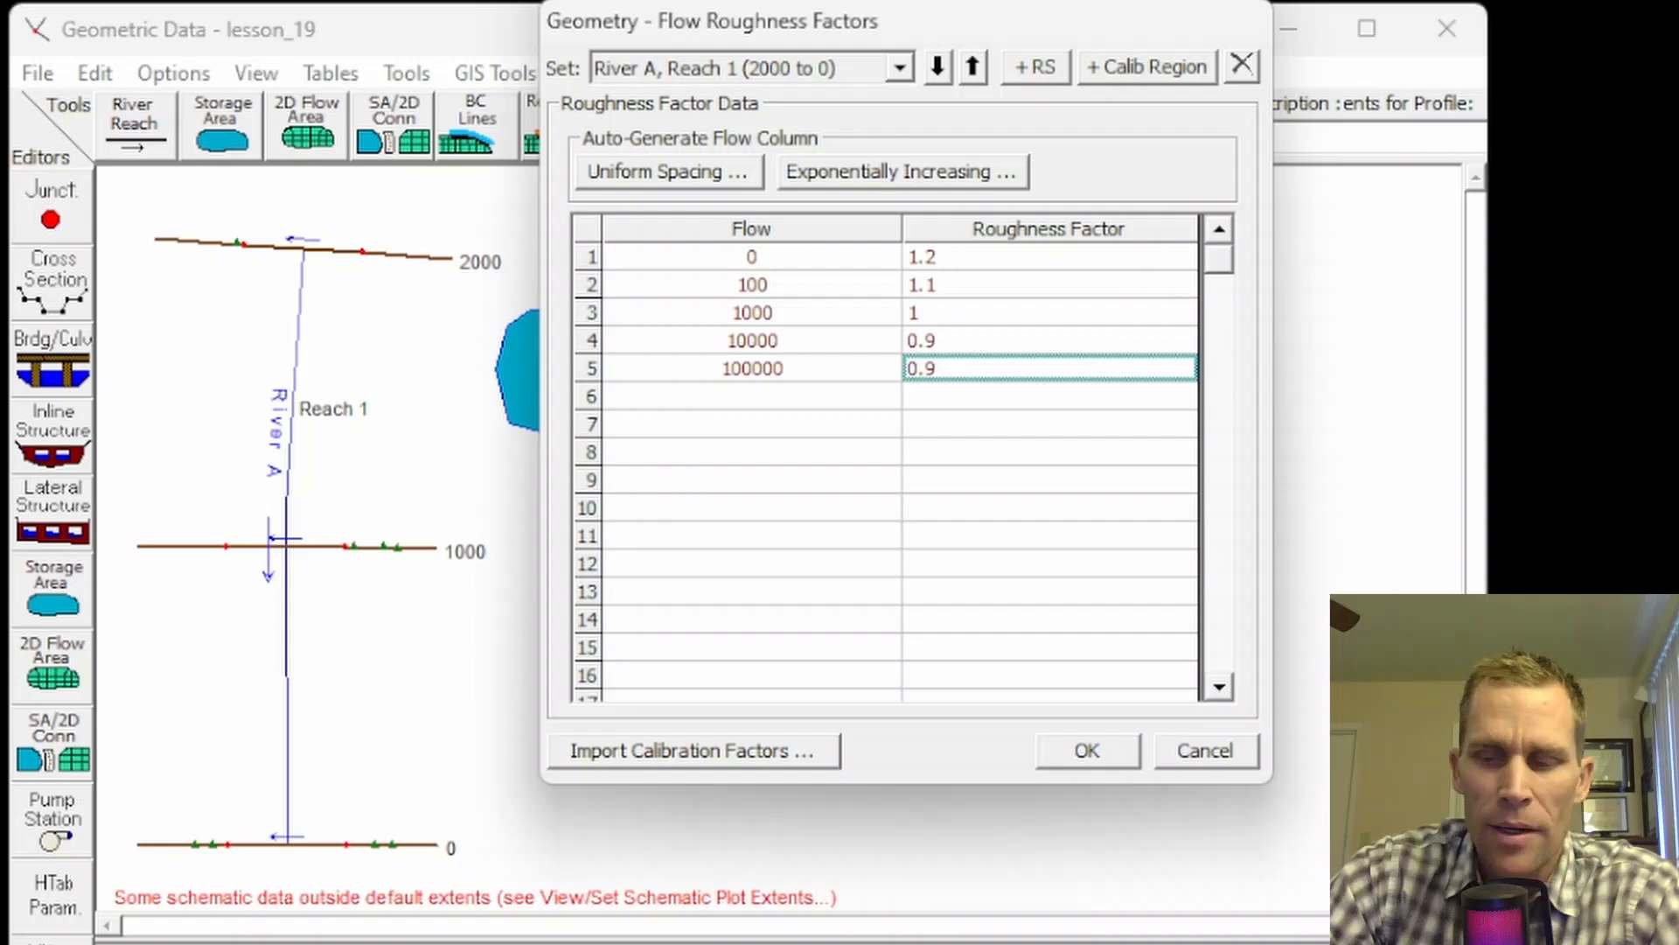
{"action": "key", "text": "Tab"}
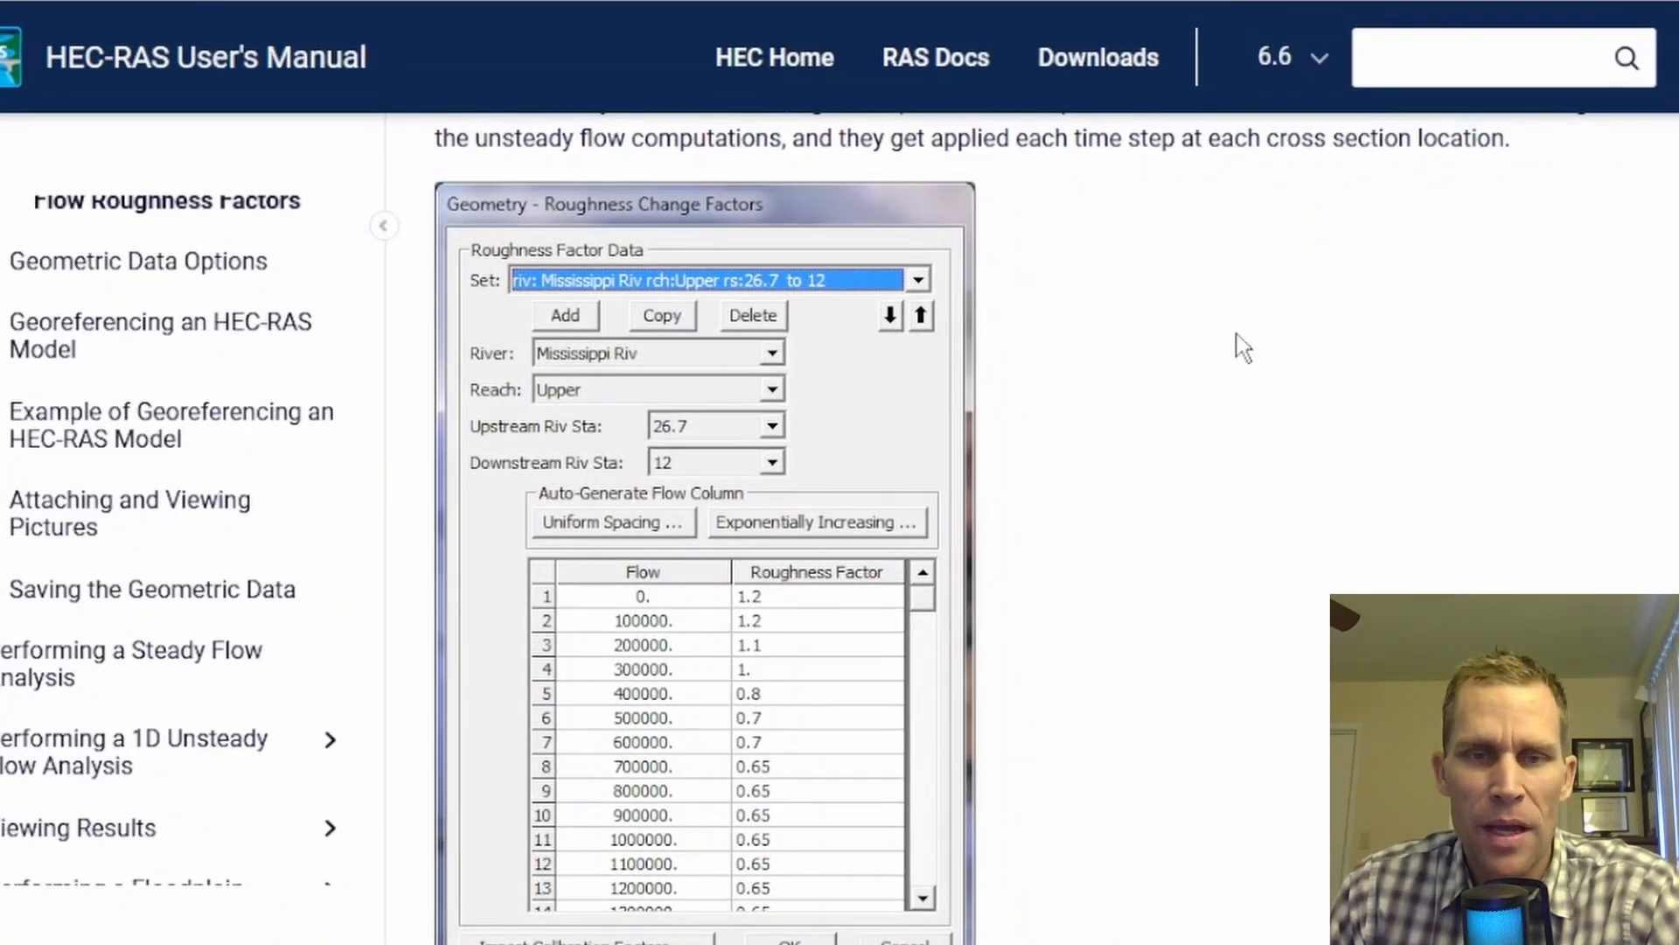
Step: Scroll to the manual's example roughness table, then cancel the Flow Roughness Factors window
{"action": "middle_click", "coordinate": [1227, 386]}
{"action": "middle_click", "coordinate": [1237, 422]}
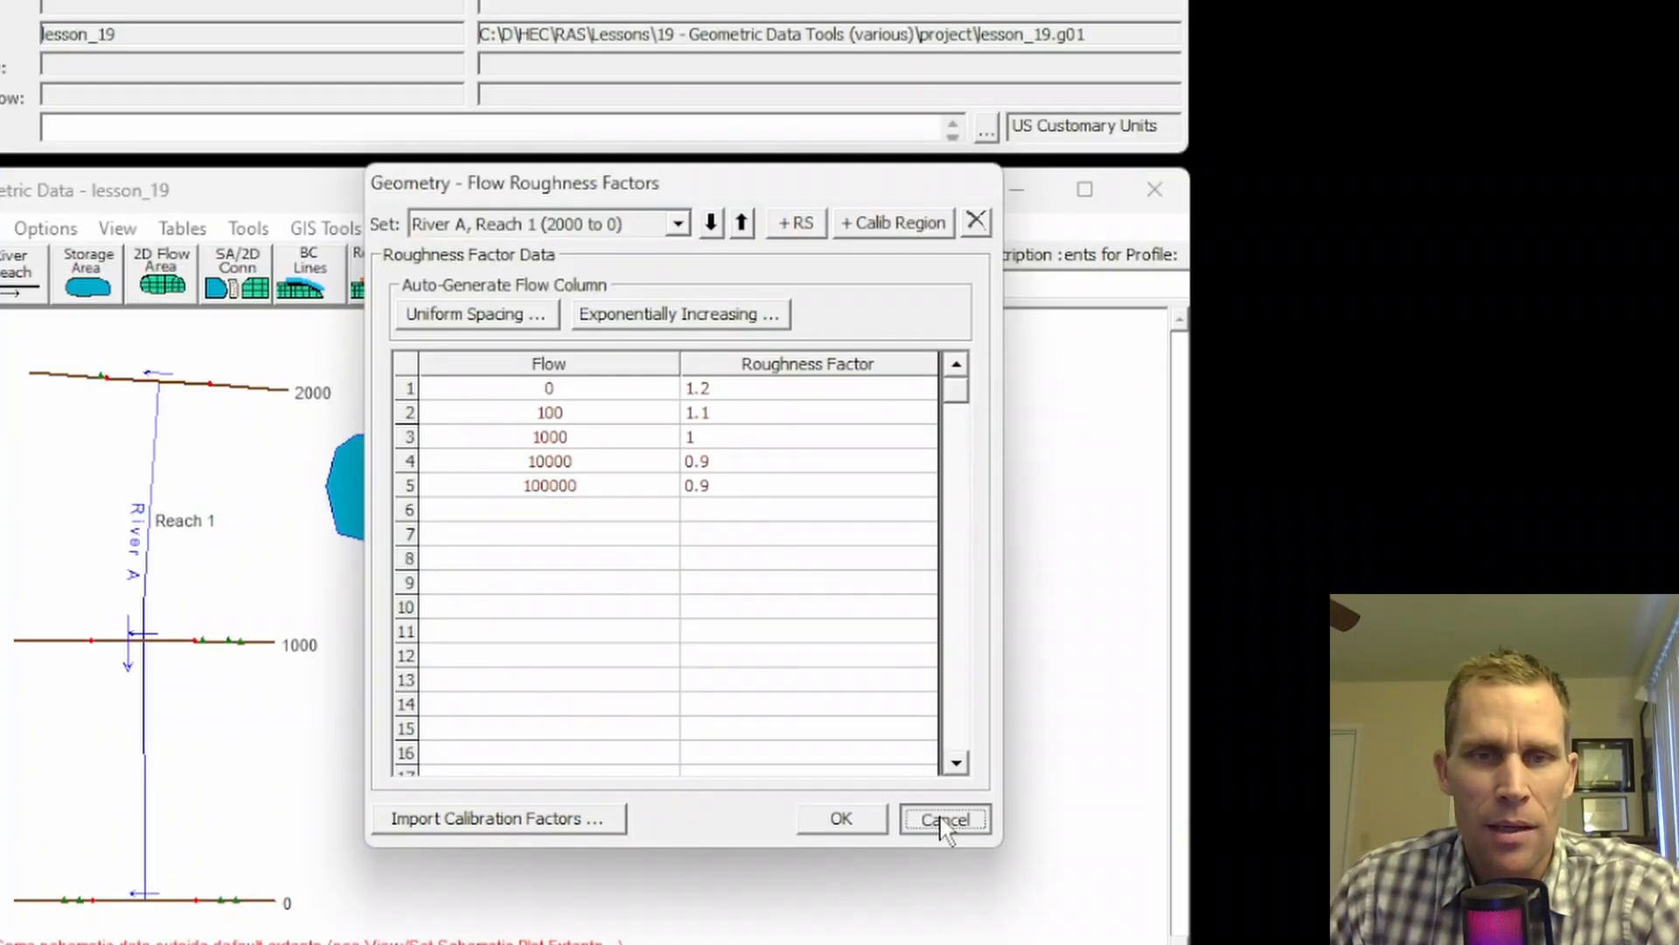
{"action": "left_click", "coordinate": [945, 817]}
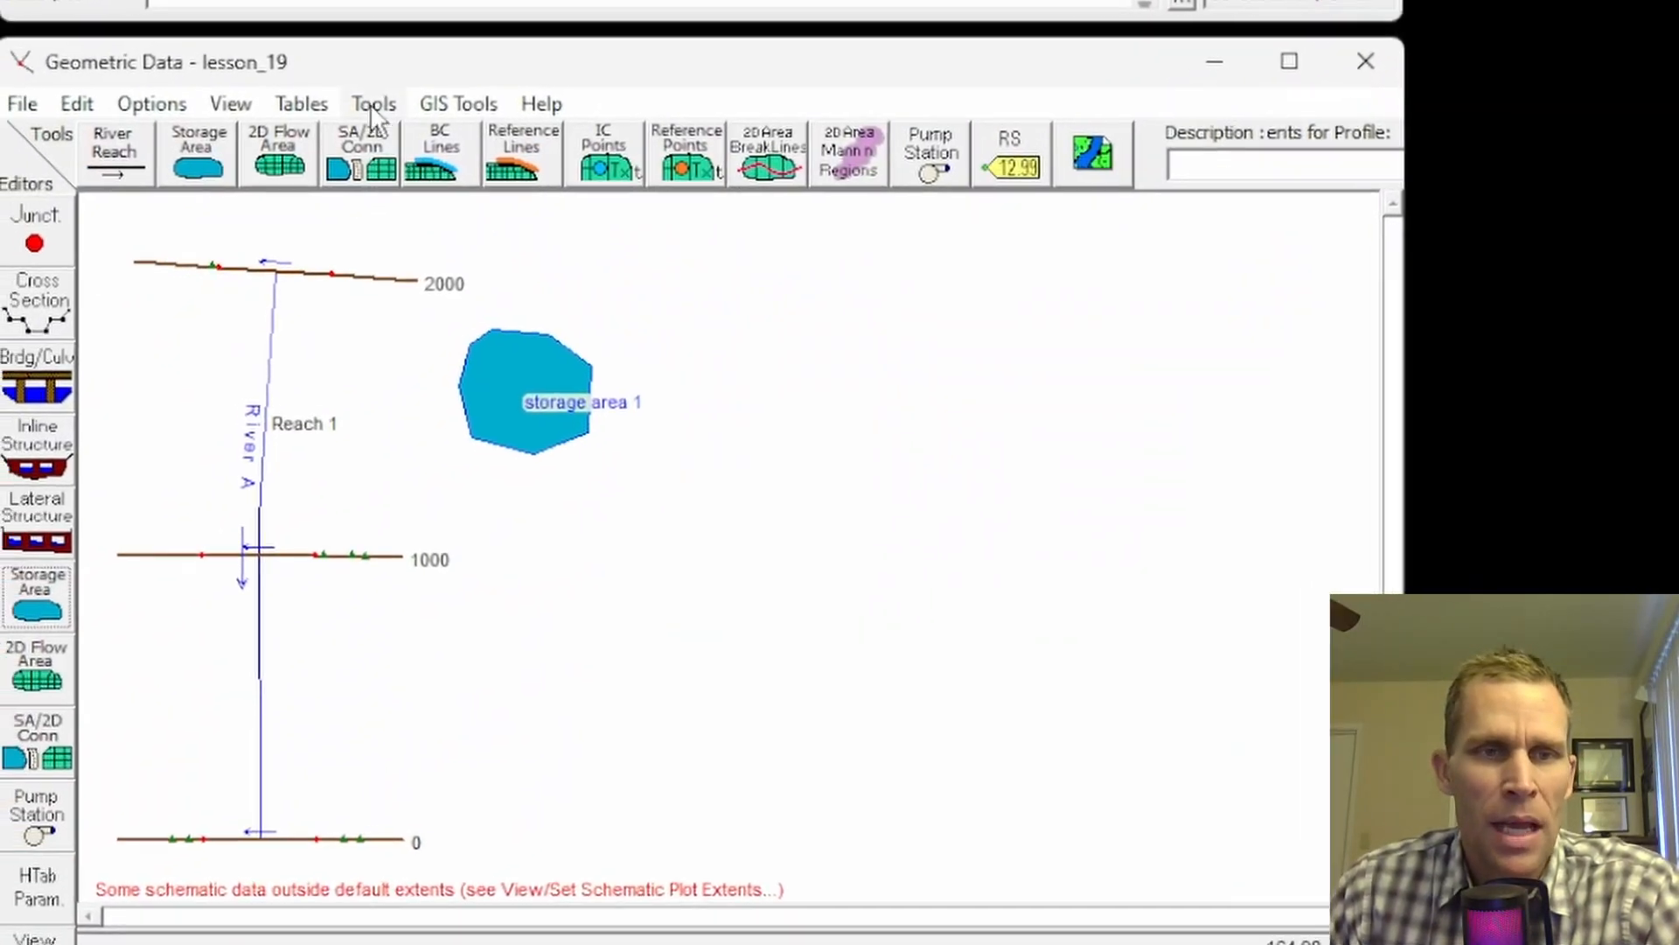
Step: Start a seasonal roughness set for River A, Reach 1, upstream station 2000
{"action": "left_click", "coordinate": [371, 103]}
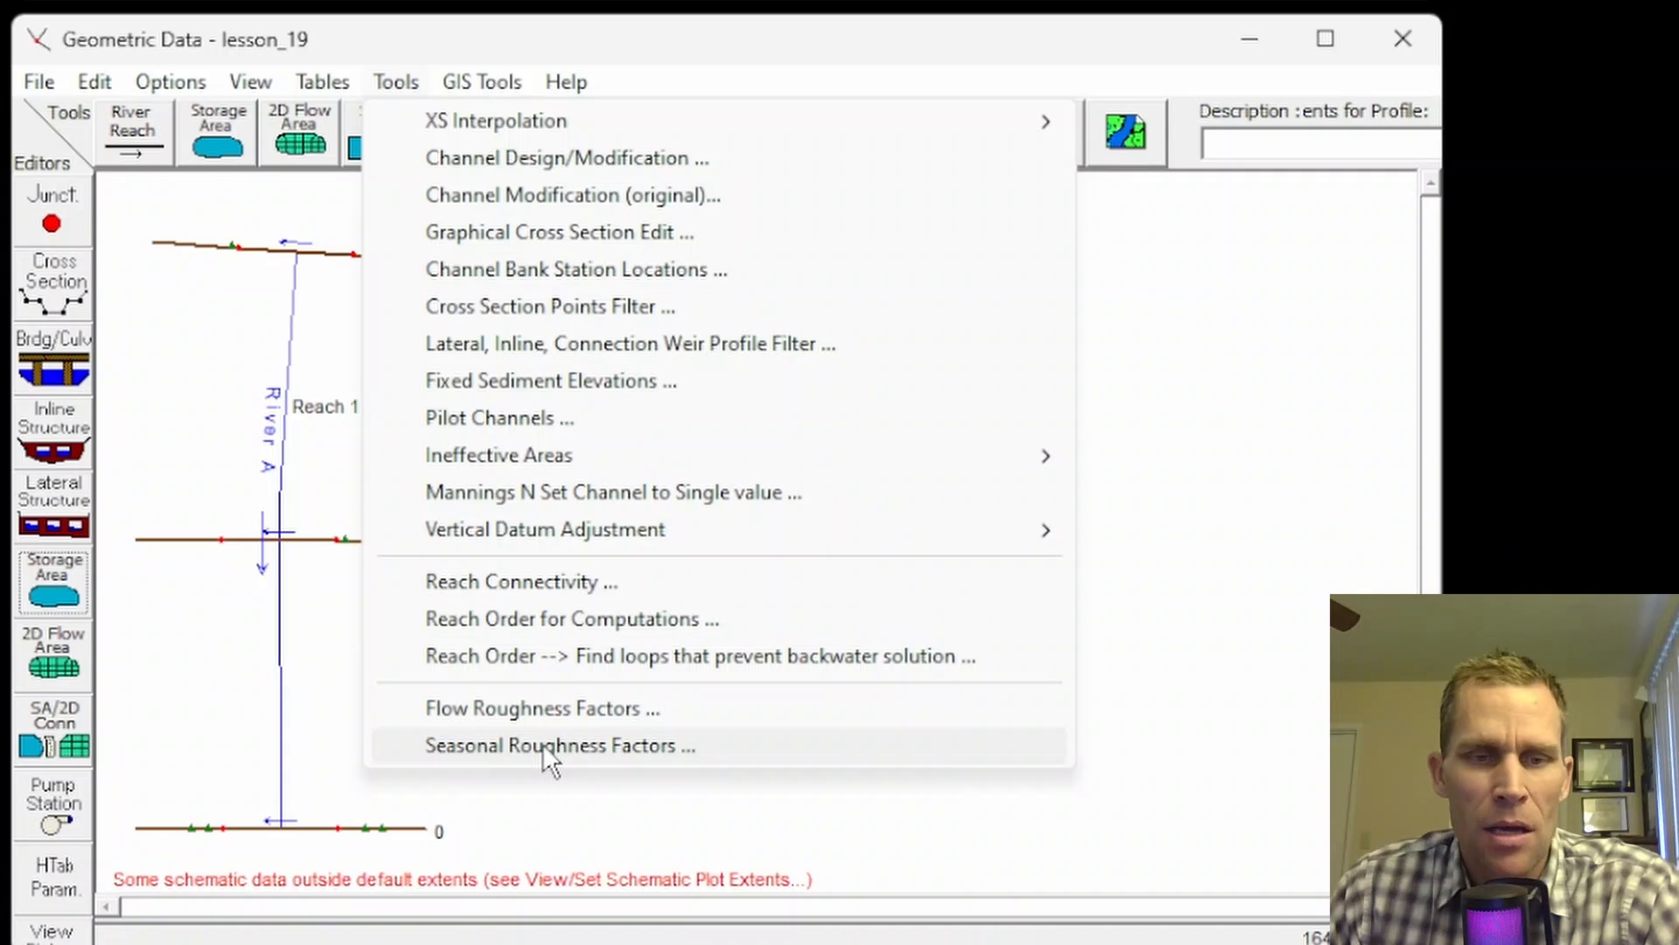
{"action": "left_click", "coordinate": [549, 750]}
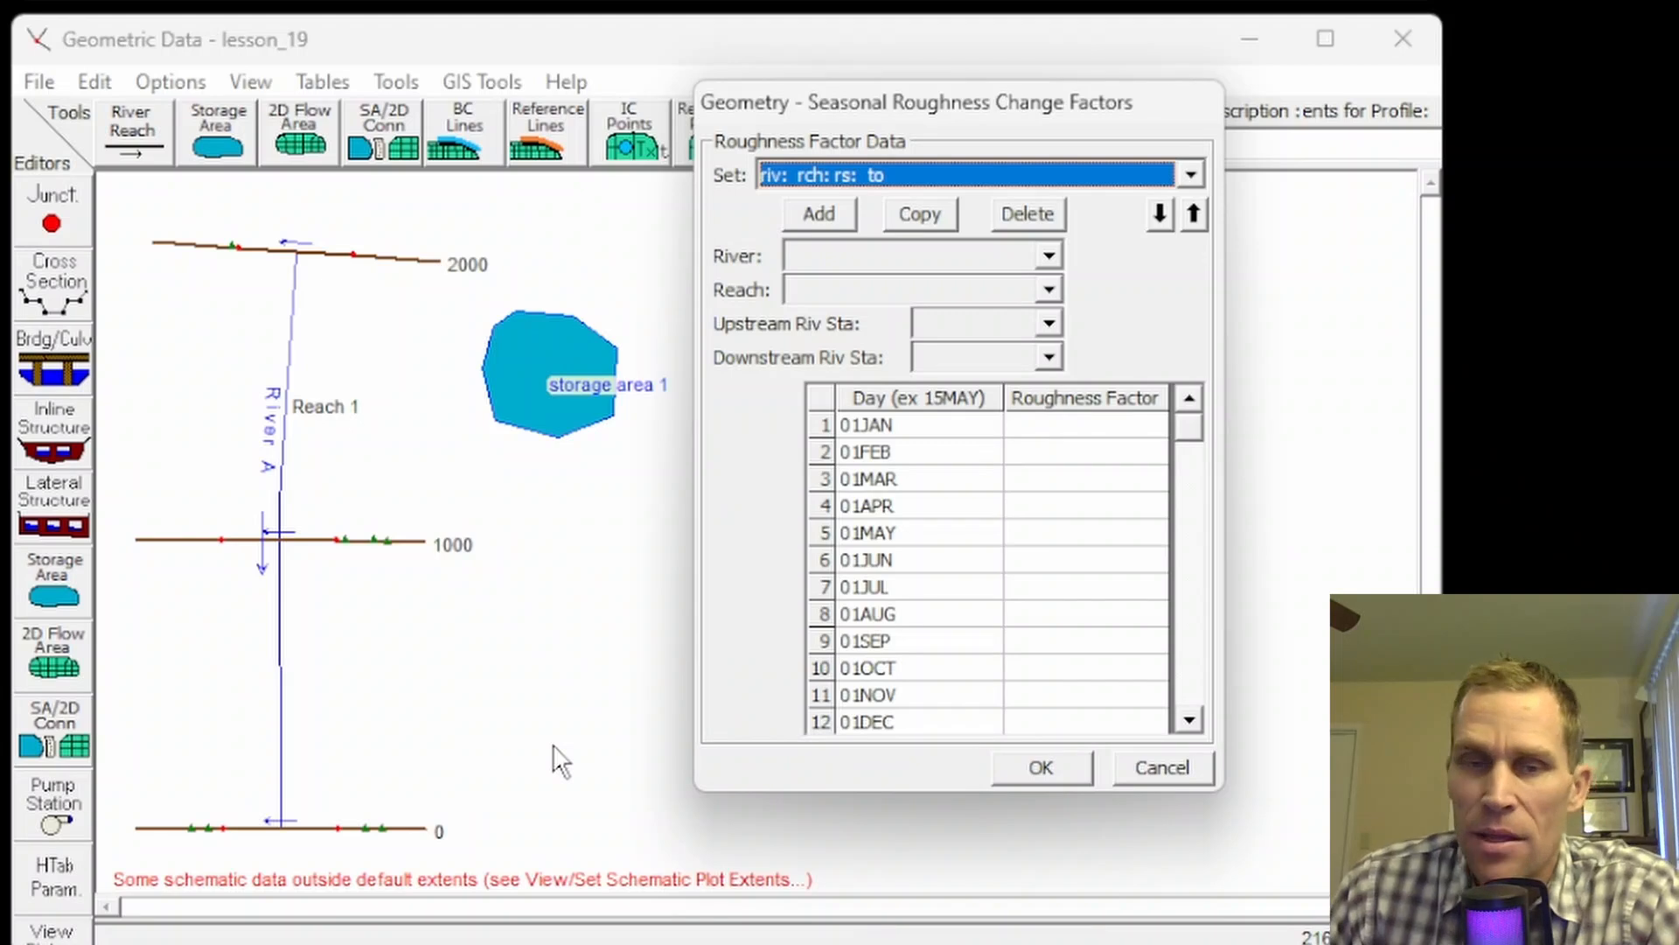
{"action": "left_click_drag", "start_coordinate": [1030, 117], "coordinate": [938, 81]}
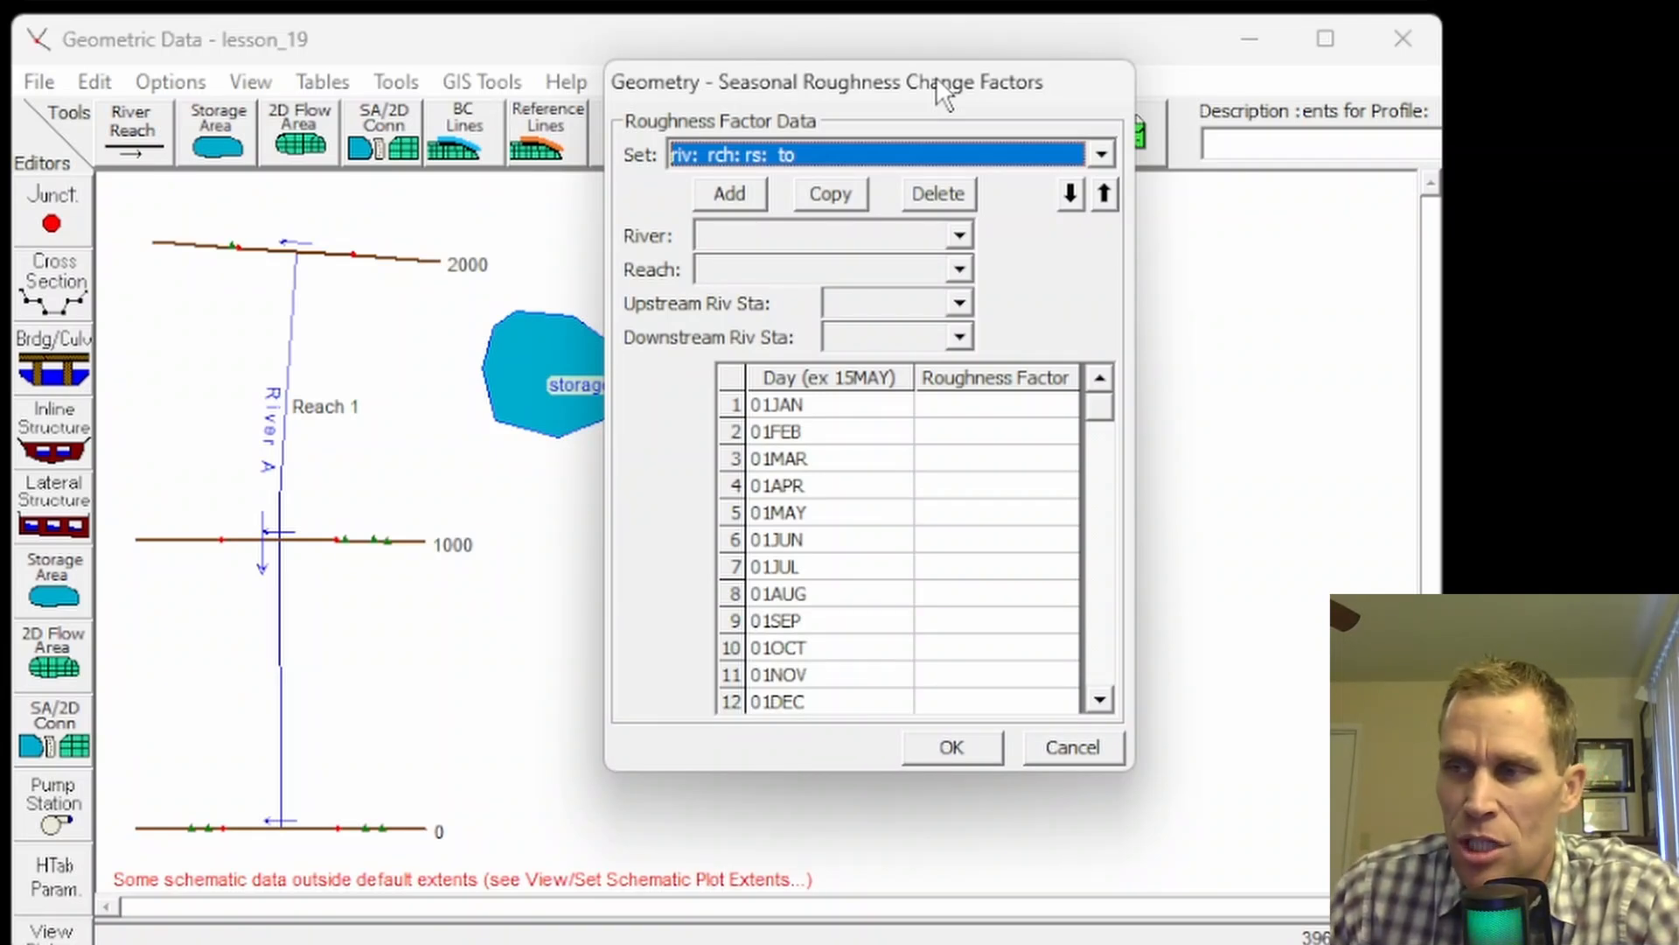
{"action": "left_click", "coordinate": [953, 406]}
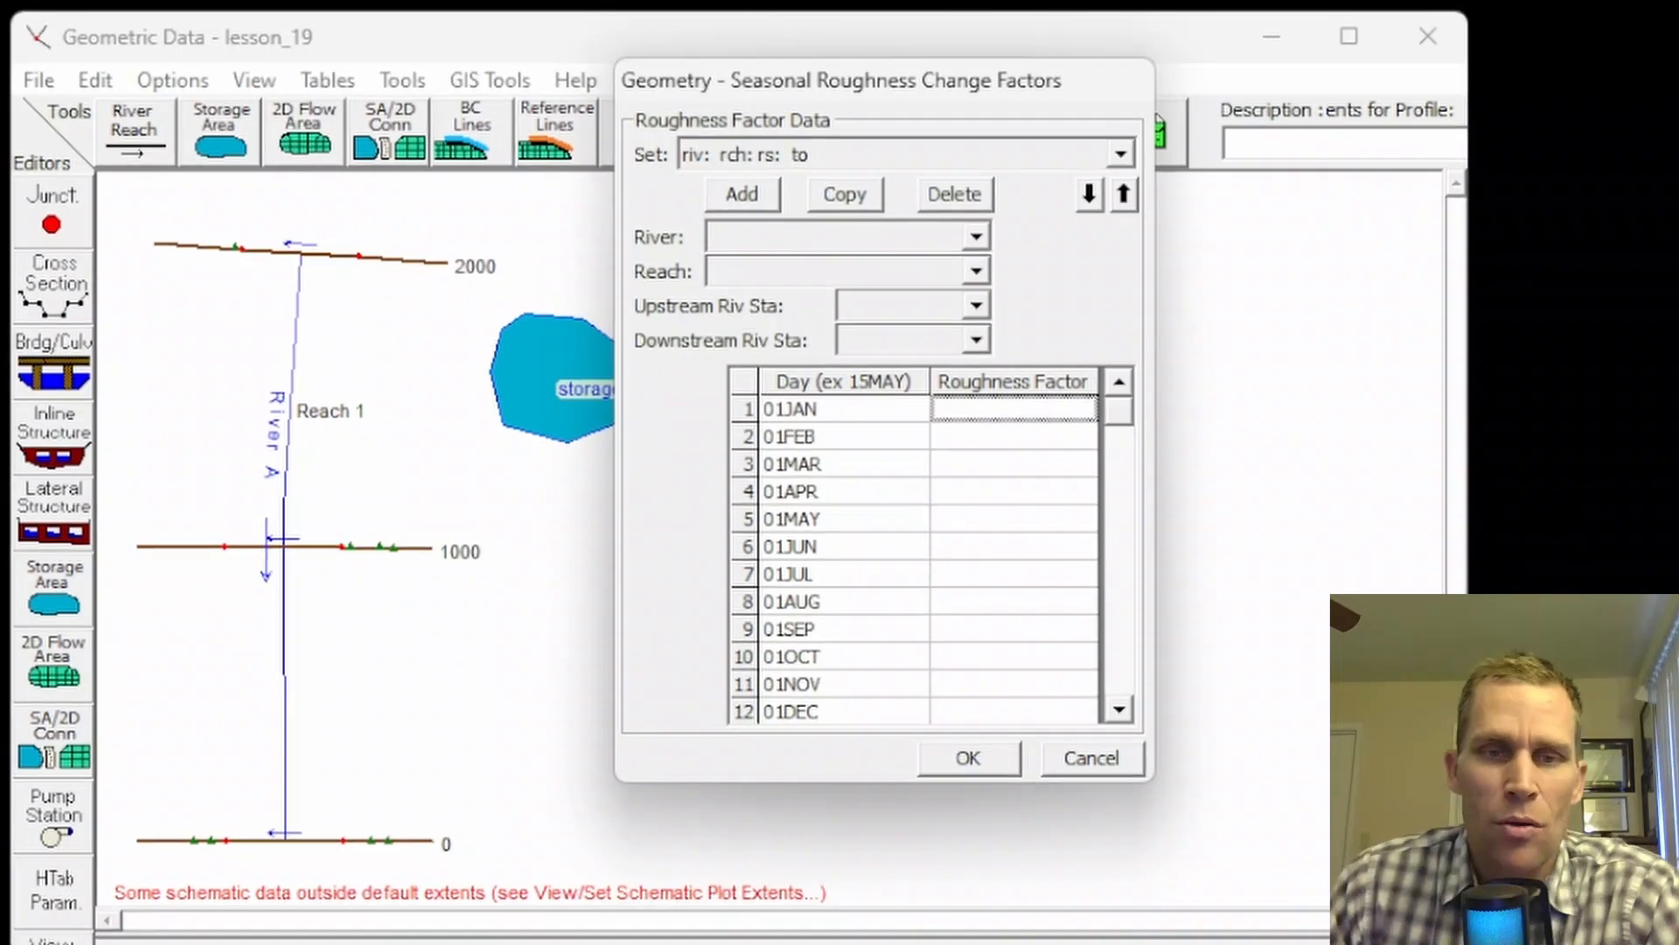
{"action": "left_click", "coordinate": [802, 229]}
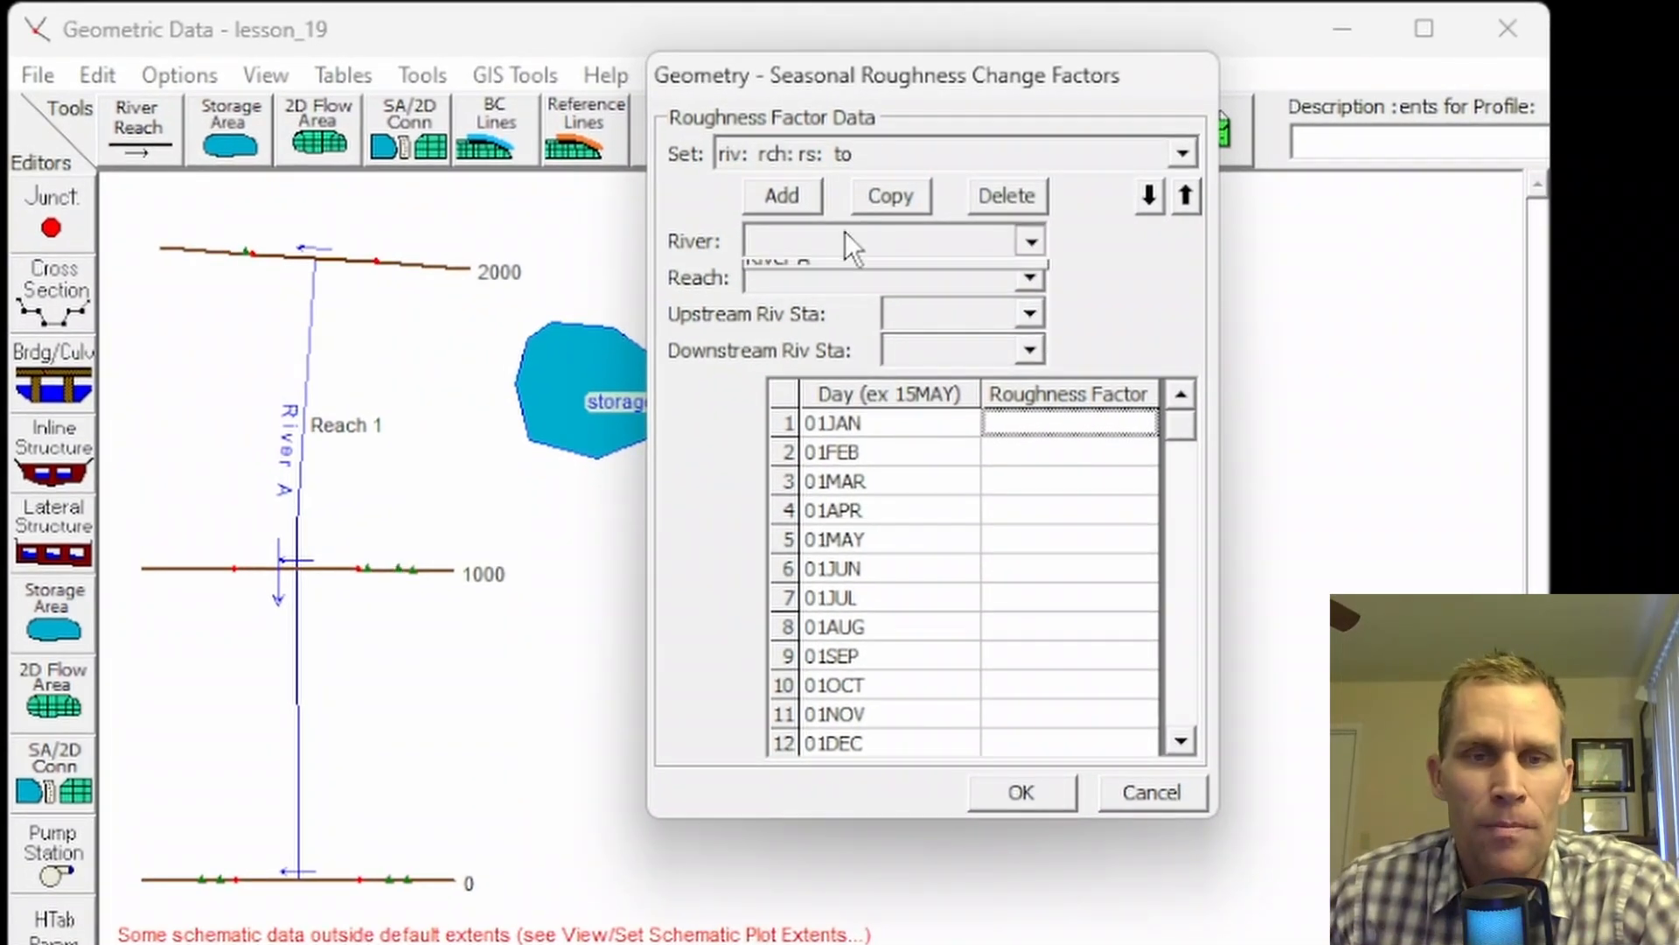
{"action": "left_click", "coordinate": [847, 260]}
{"action": "left_click", "coordinate": [861, 274]}
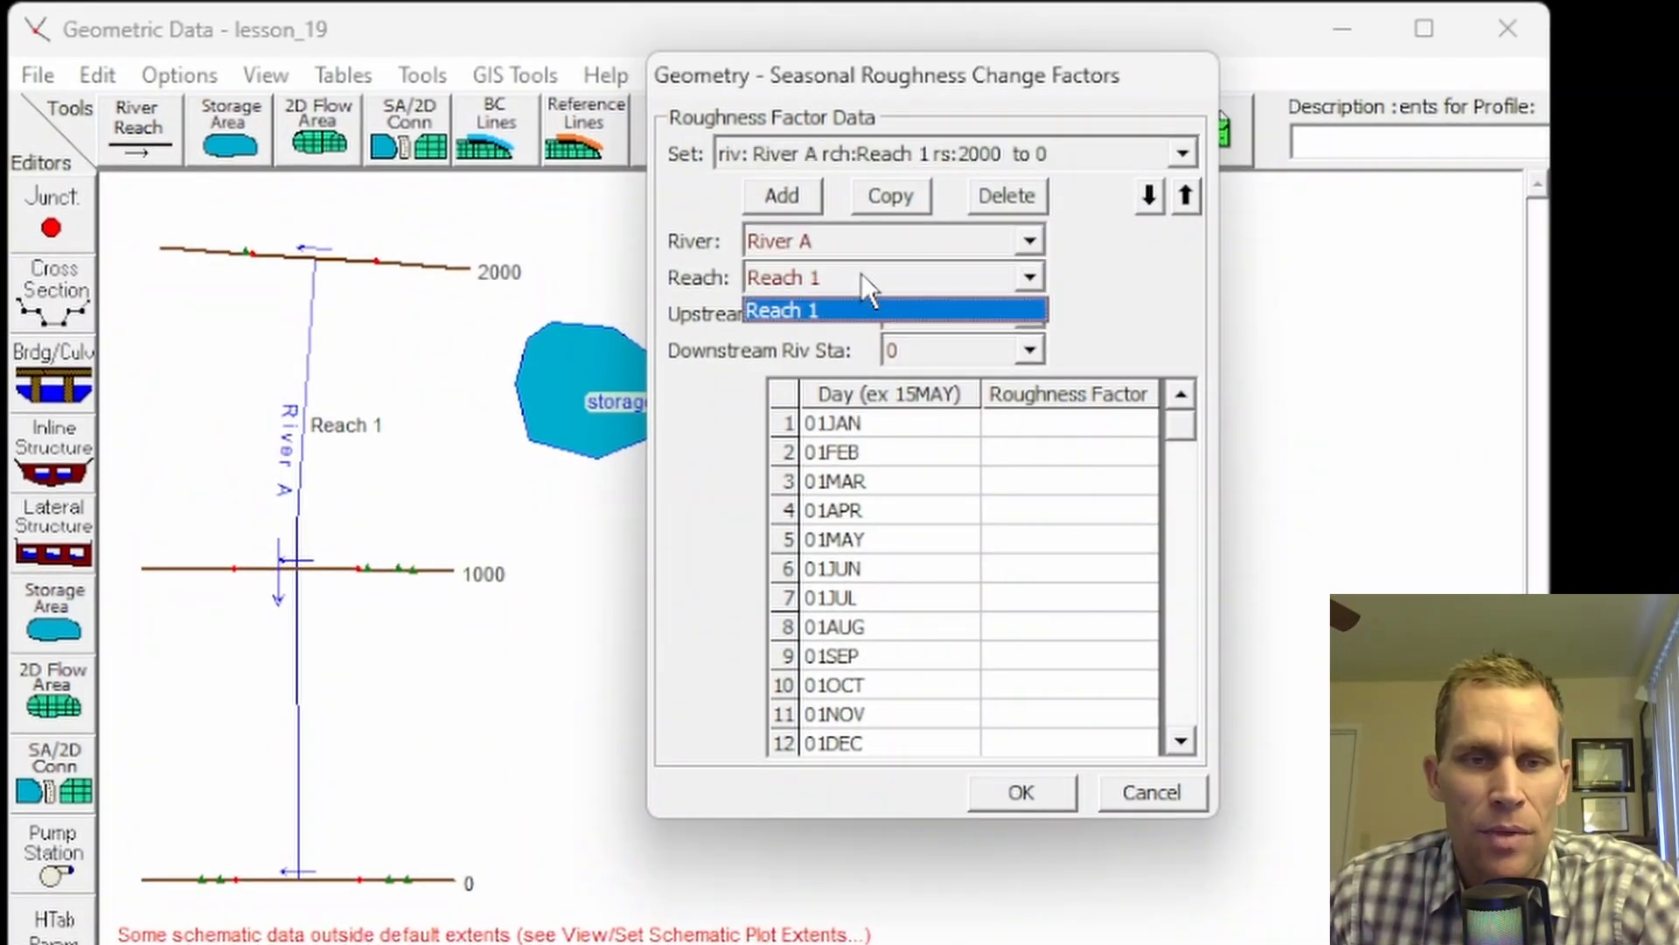
{"action": "left_click", "coordinate": [894, 306]}
{"action": "left_click", "coordinate": [894, 308]}
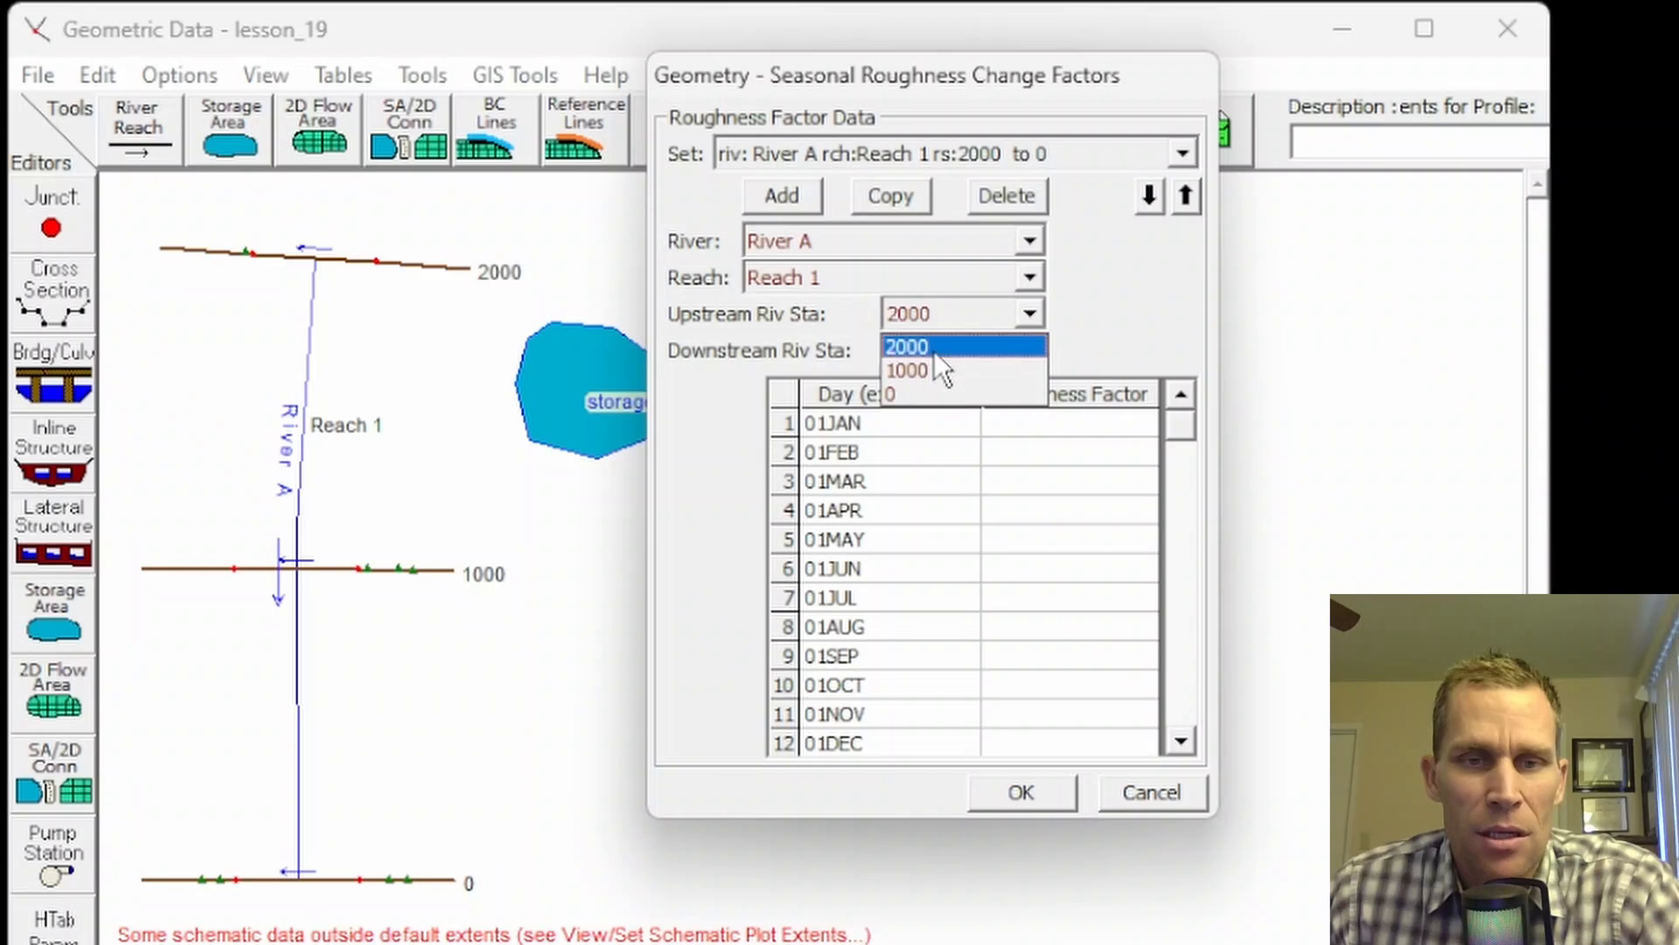
{"action": "left_click", "coordinate": [934, 350]}
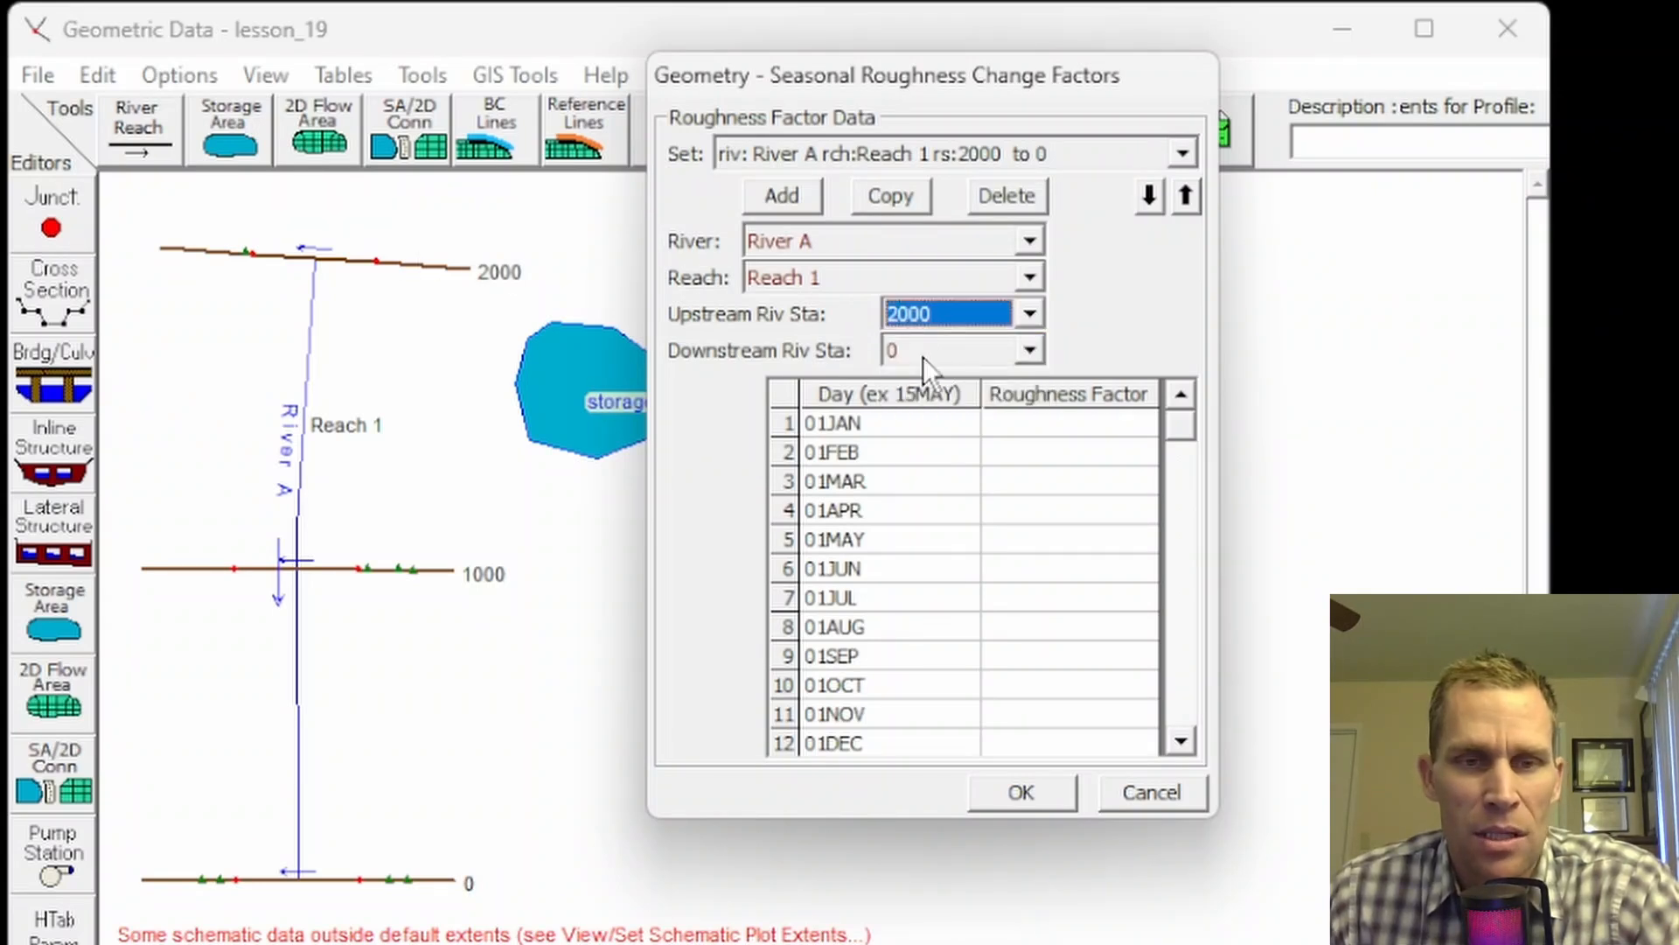
Step: Enter seasonal factors 1.15 for 01JAN and 1.1 for 01FEB, then close the window
{"action": "left_click", "coordinate": [1042, 430]}
{"action": "type", "text": "1.15"}
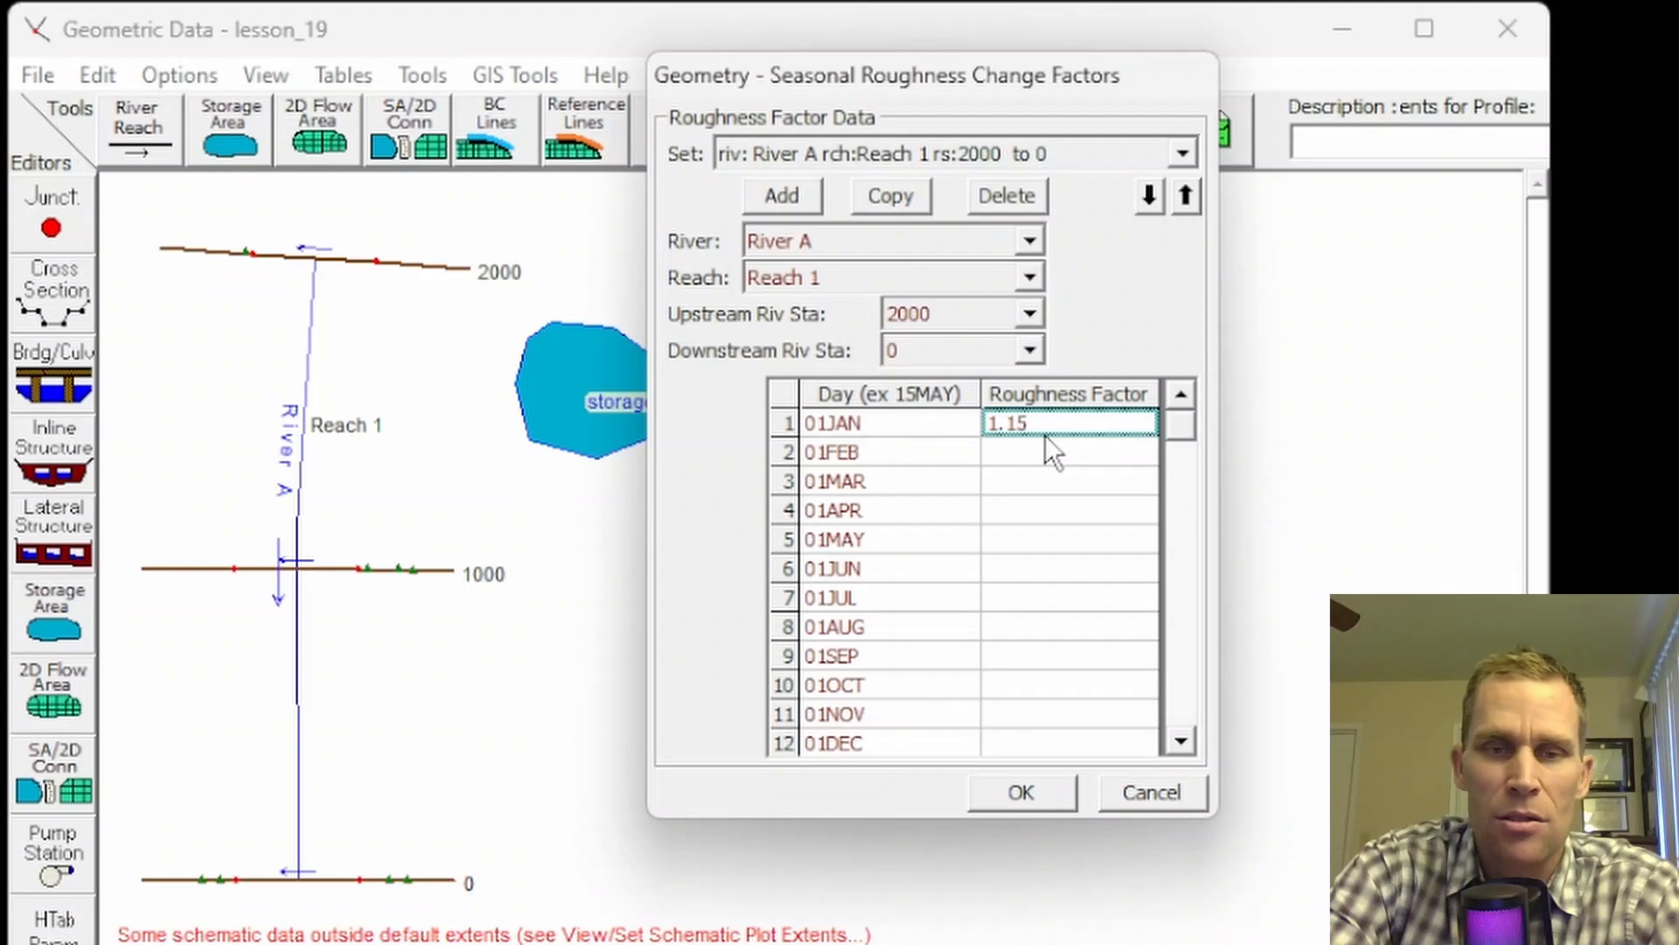
{"action": "key", "text": "Tab"}
{"action": "type", "text": "1"}
{"action": "key", "text": "BackSpace"}
{"action": "key", "text": "Tab"}
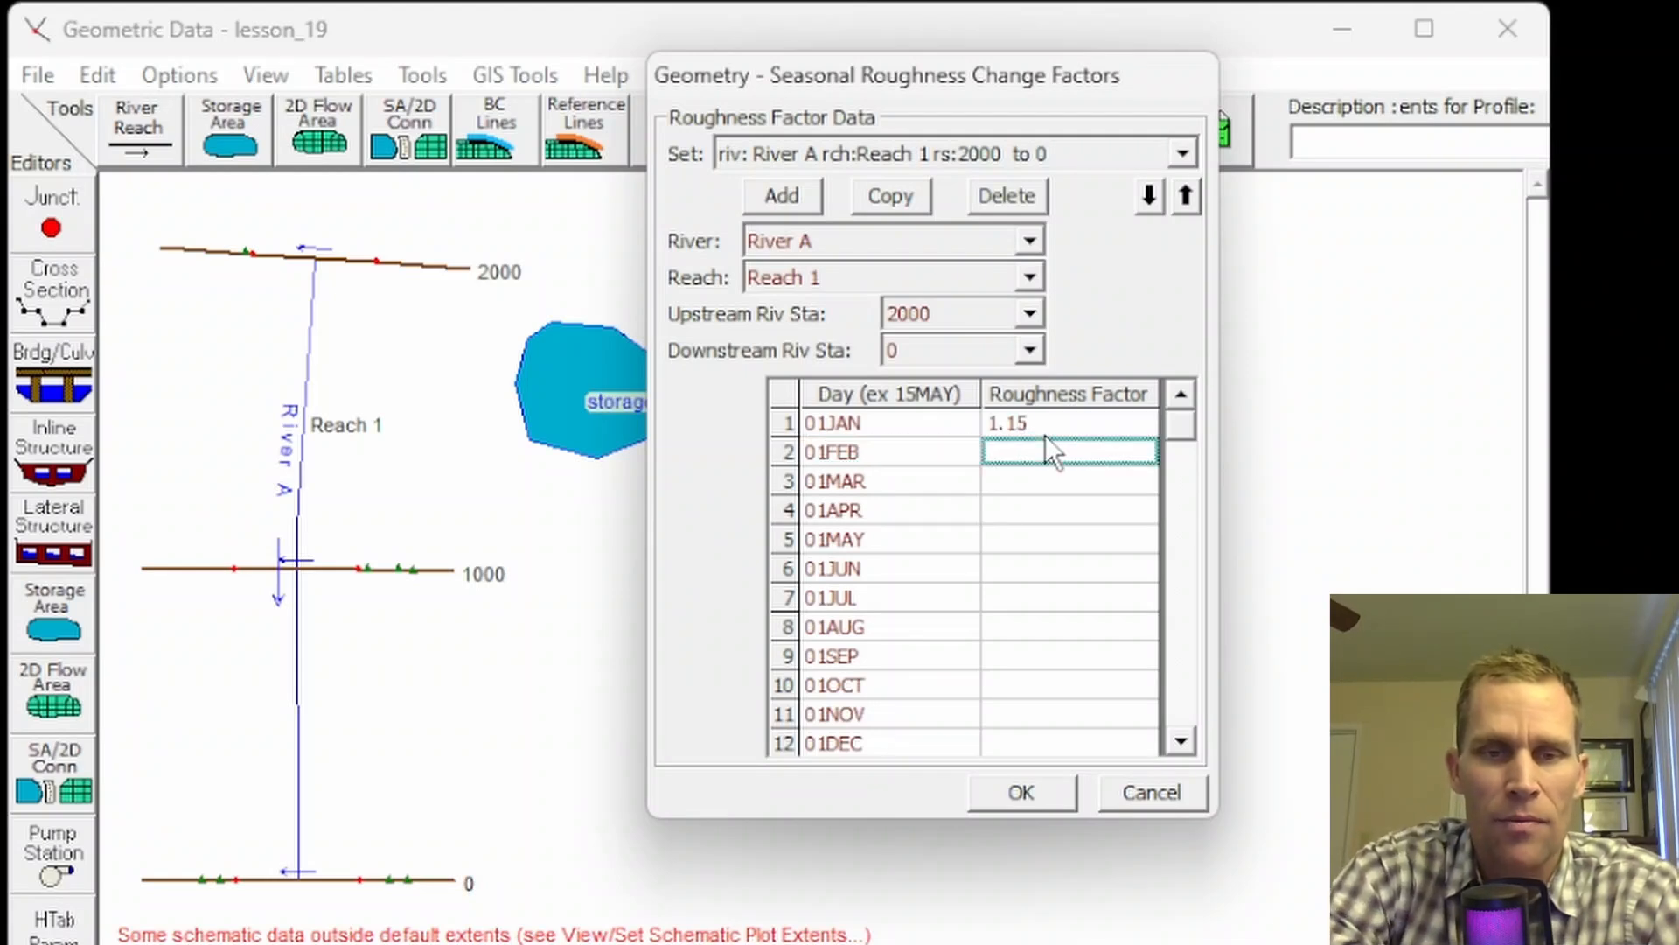
{"action": "type", "text": "1.1"}
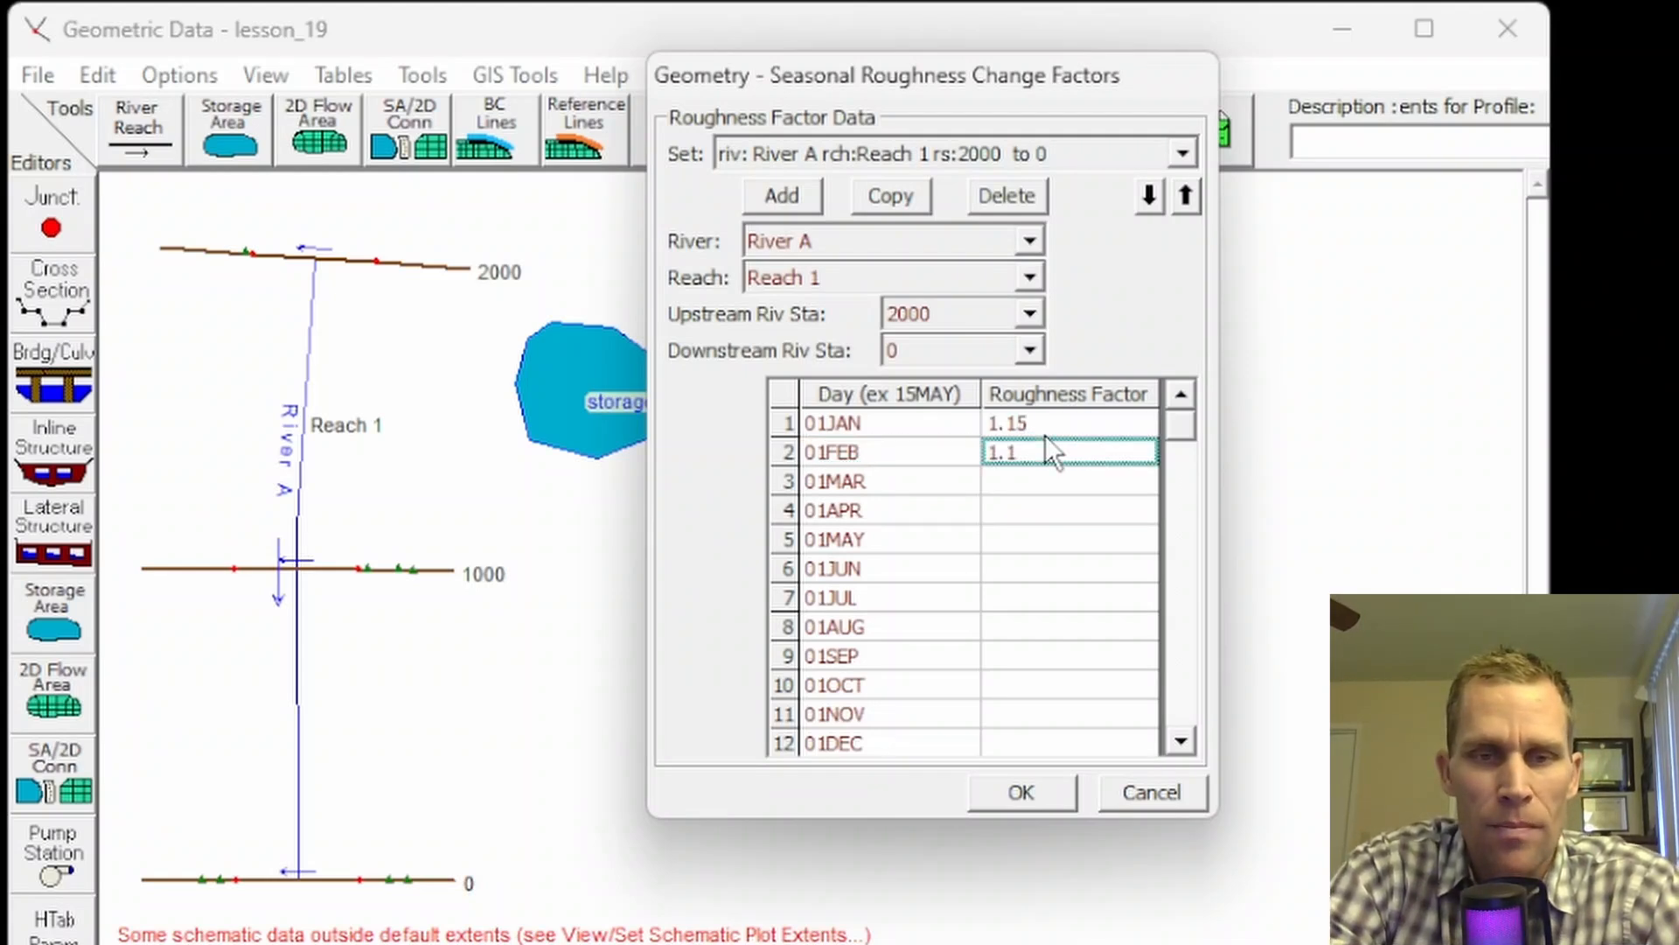
{"action": "key", "text": "Tab"}
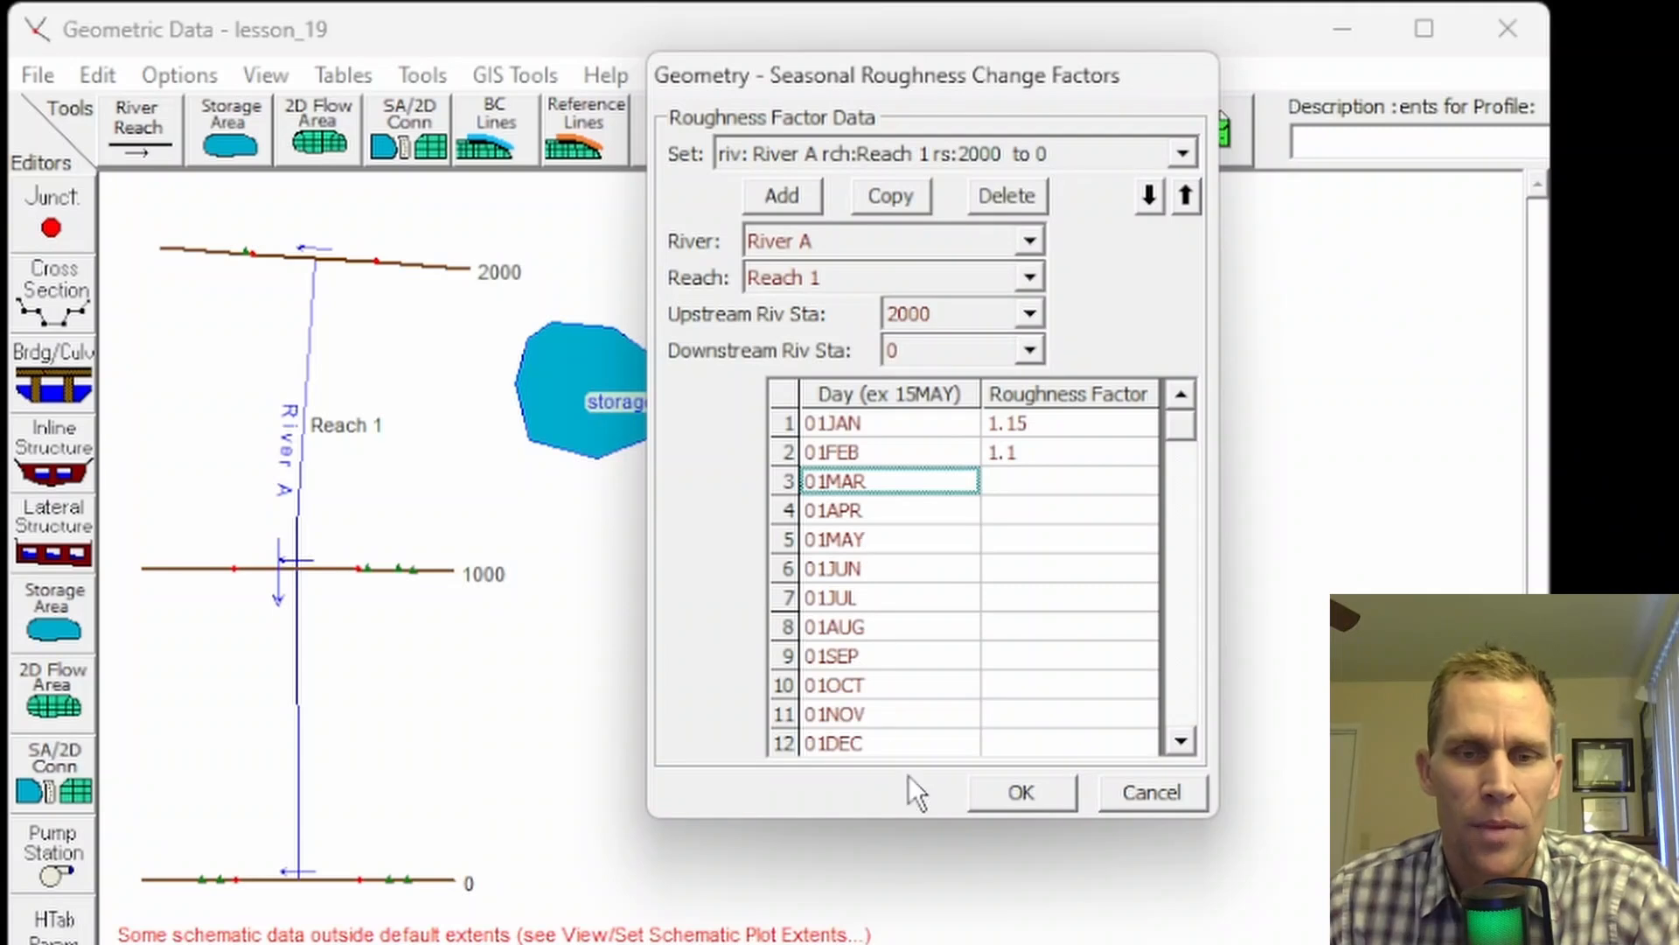
{"action": "left_click", "coordinate": [1151, 793]}
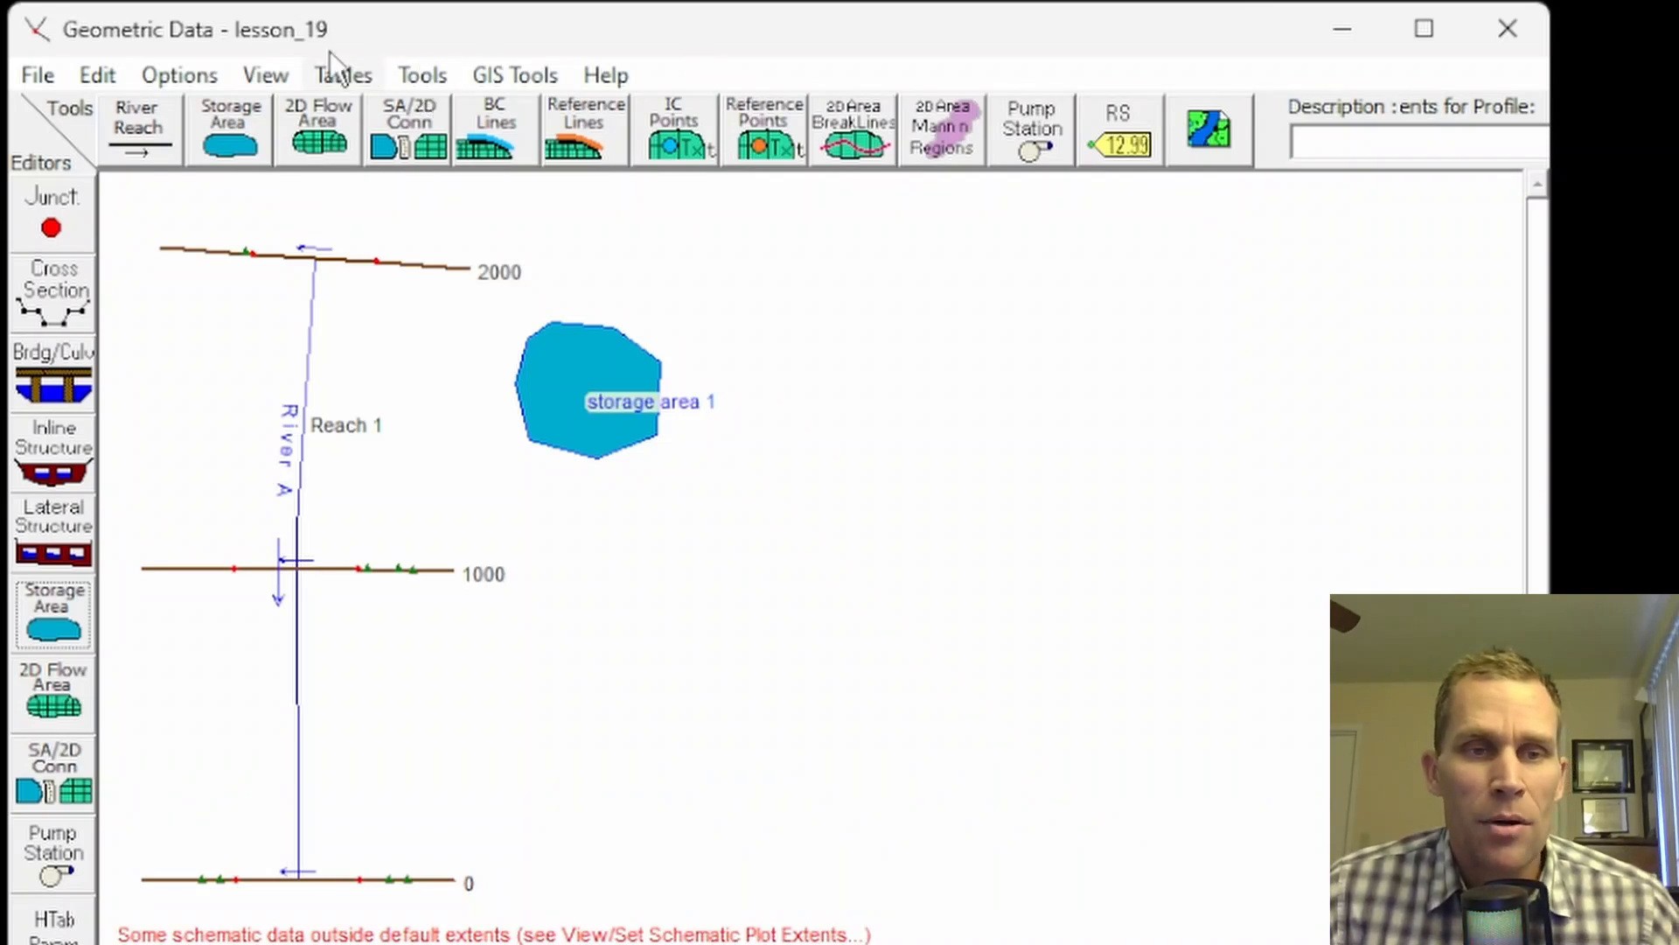
{"action": "left_click", "coordinate": [427, 76]}
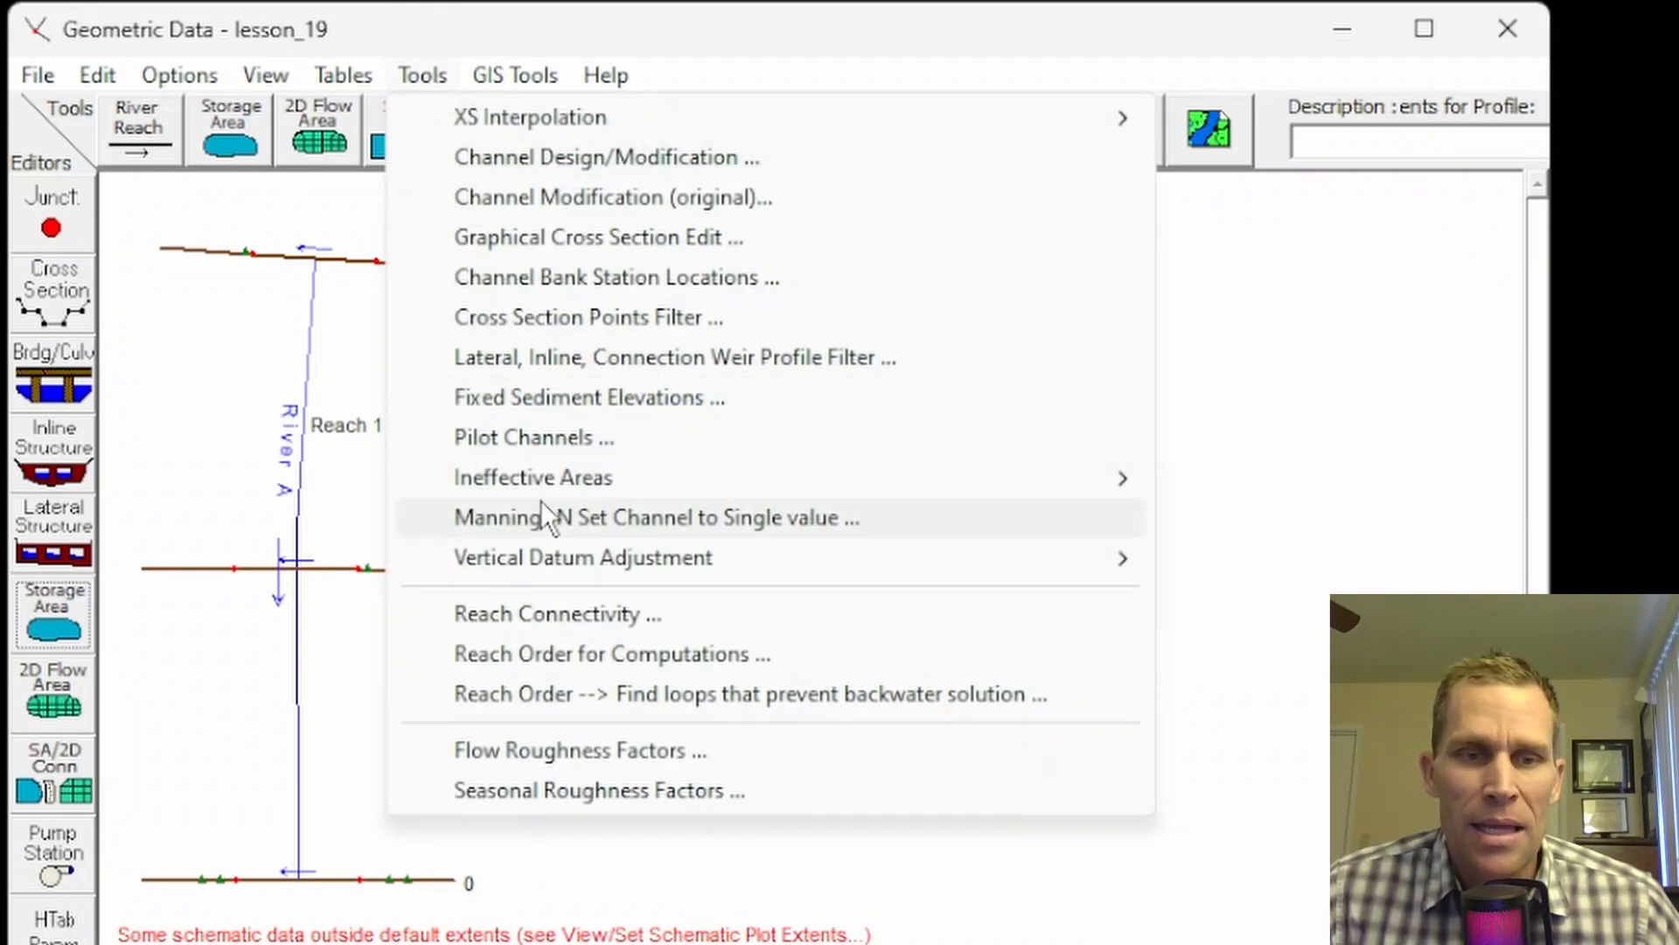
{"action": "mouse_move", "coordinate": [512, 497]}
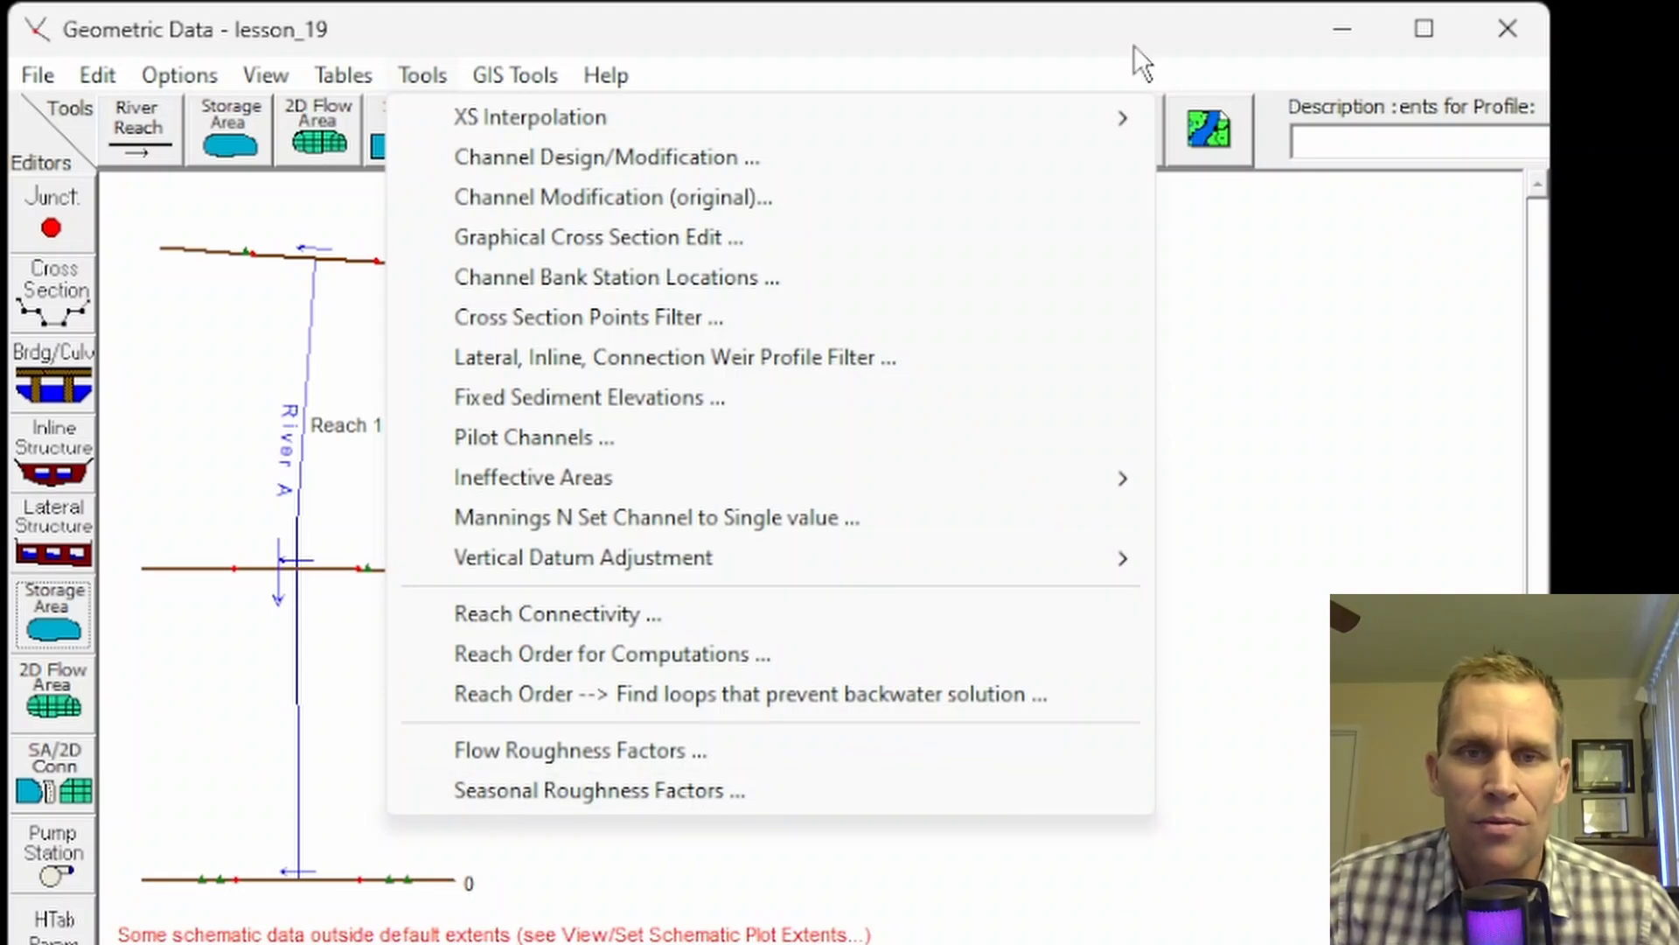
{"action": "left_click", "coordinate": [1126, 23]}
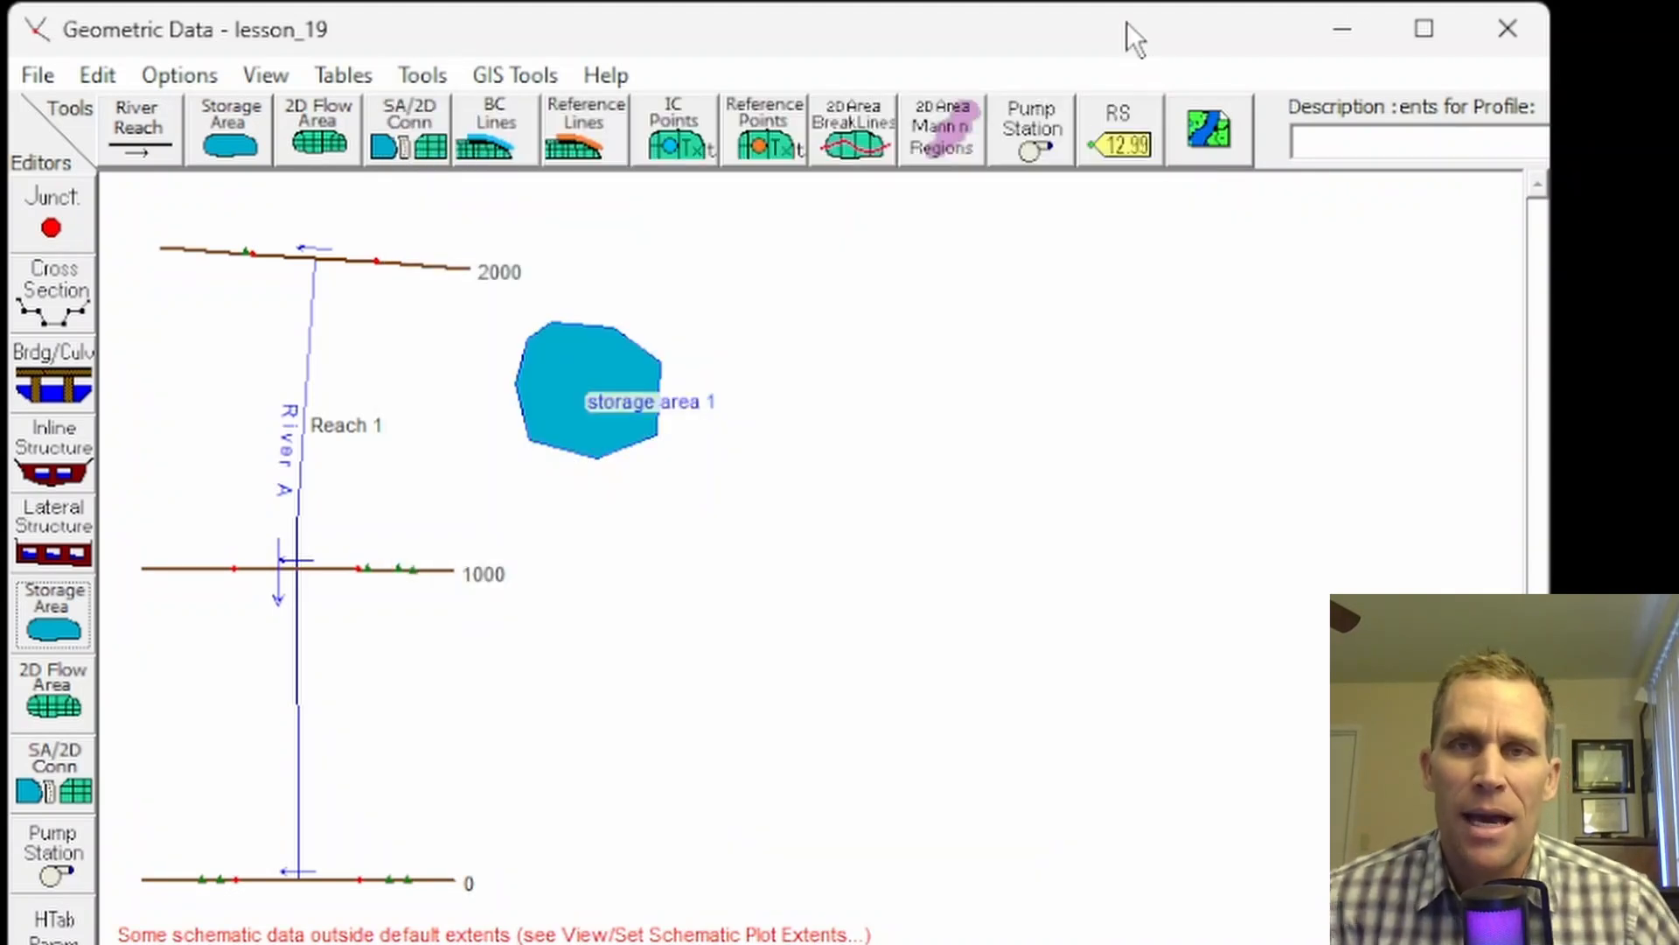